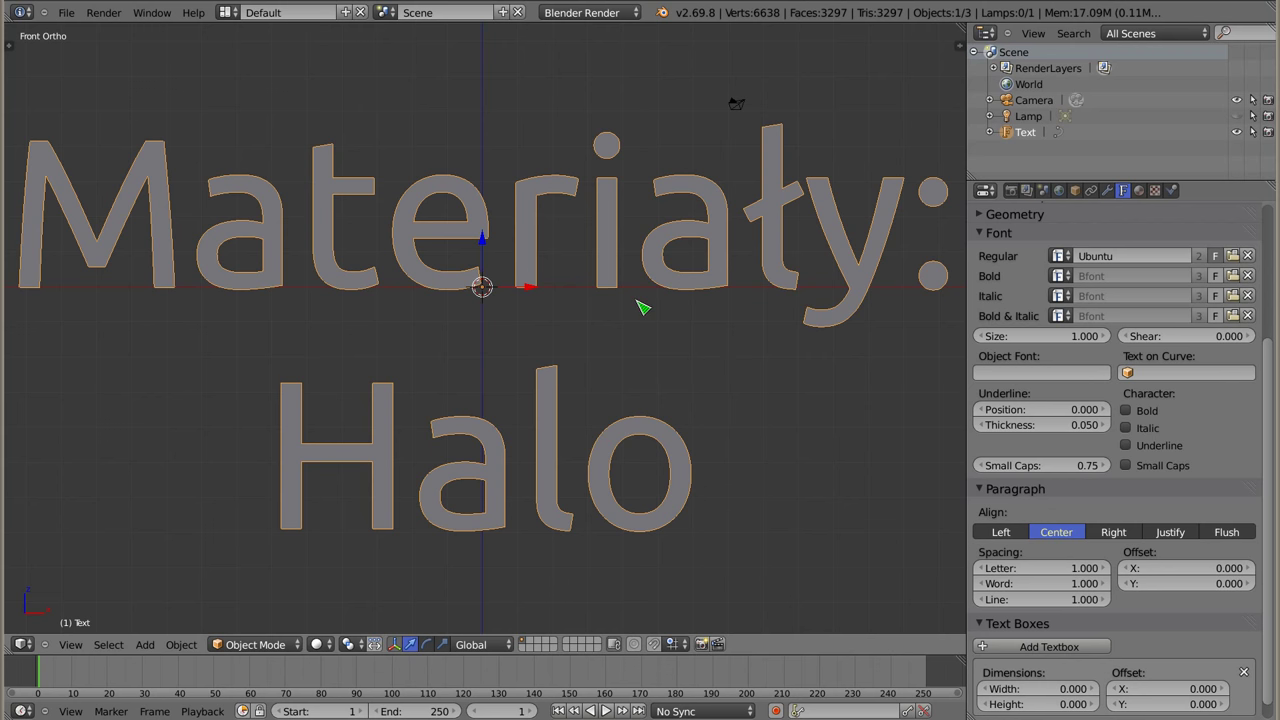
# Delete the 'Materiały: Halo' text object and add a plane mesh at the origin
pyautogui.press('x')
pyautogui.click(530, 240)
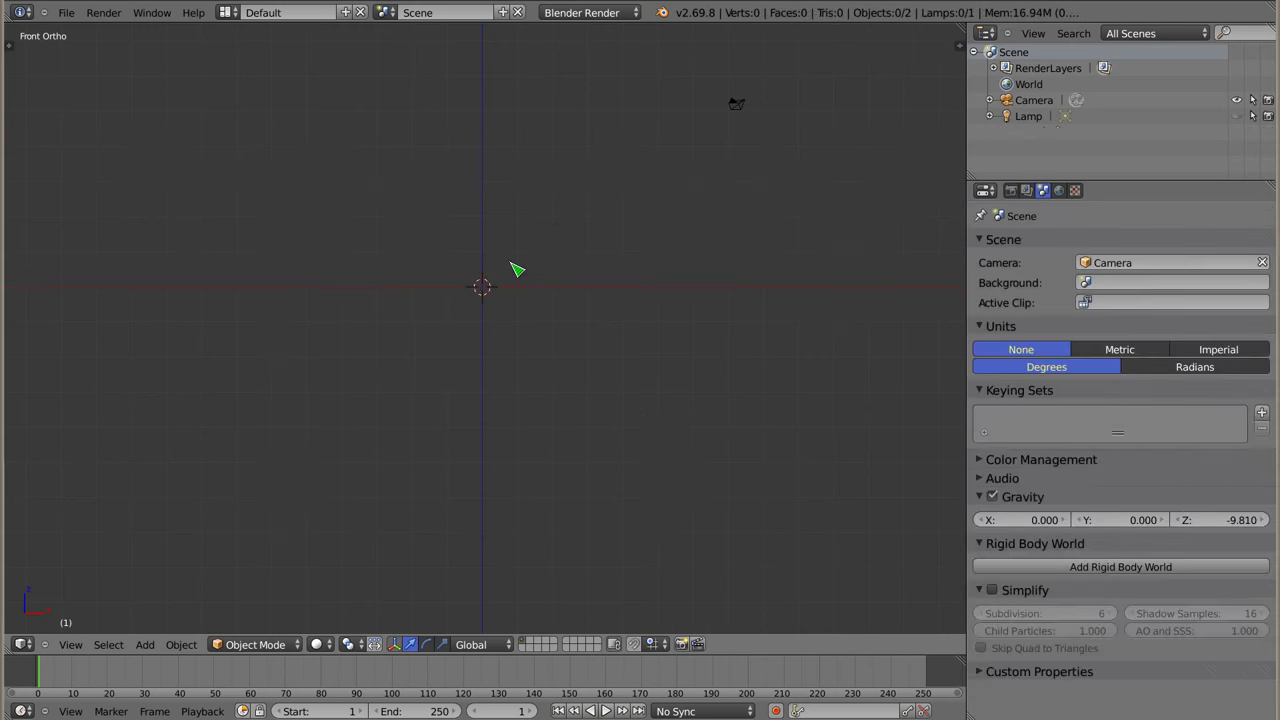
pyautogui.hotkey('shift', 'a')
pyautogui.click(610, 279)
# Orbit, zoom and pan the 3D view to frame the new plane
pyautogui.moveTo(580, 363); pyautogui.dragTo(528, 316, button='middle')
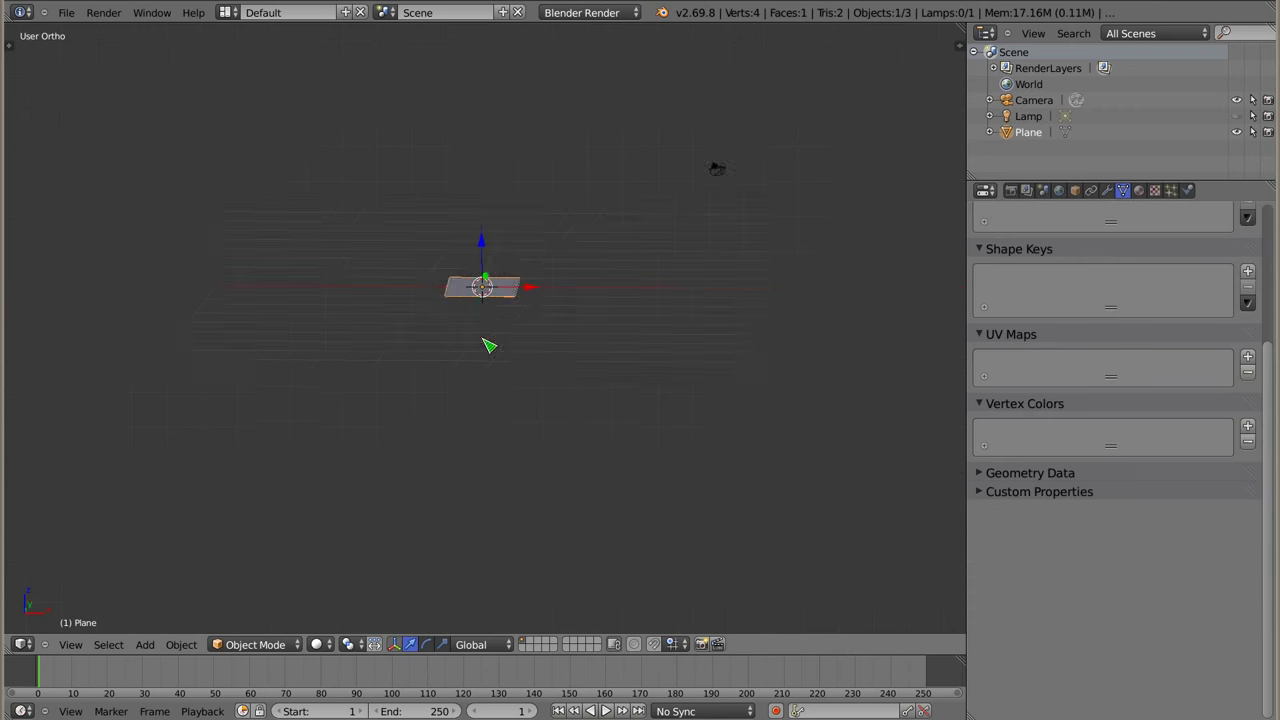
pyautogui.scroll(5, 528, 316)
pyautogui.keyDown('shift'); pyautogui.moveTo(527, 386); pyautogui.dragTo(497, 334, button='middle'); pyautogui.keyUp('shift')
pyautogui.moveTo(538, 413)
pyautogui.mouseDown(button='middle')
pyautogui.moveTo(571, 286)
pyautogui.moveTo(725, 292)
pyautogui.mouseUp(button='middle')
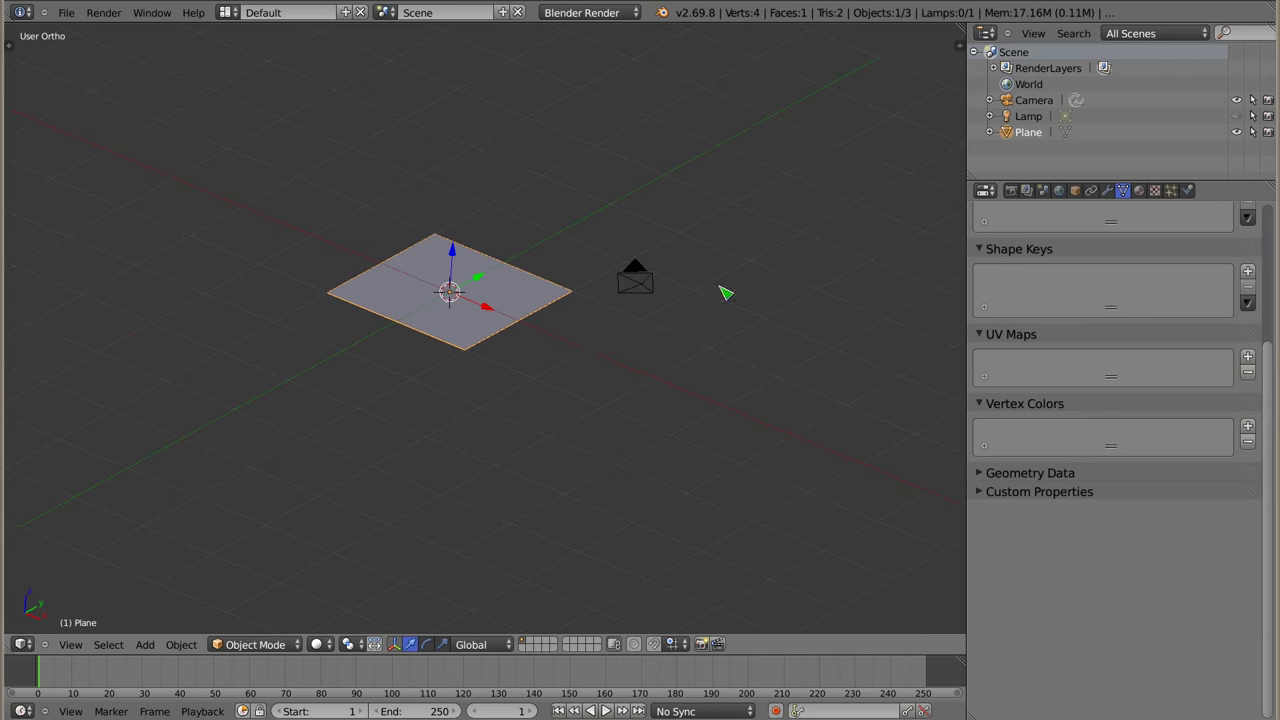
# Give the plane a new material and switch its type from Surface to Halo
pyautogui.click(1138, 190)
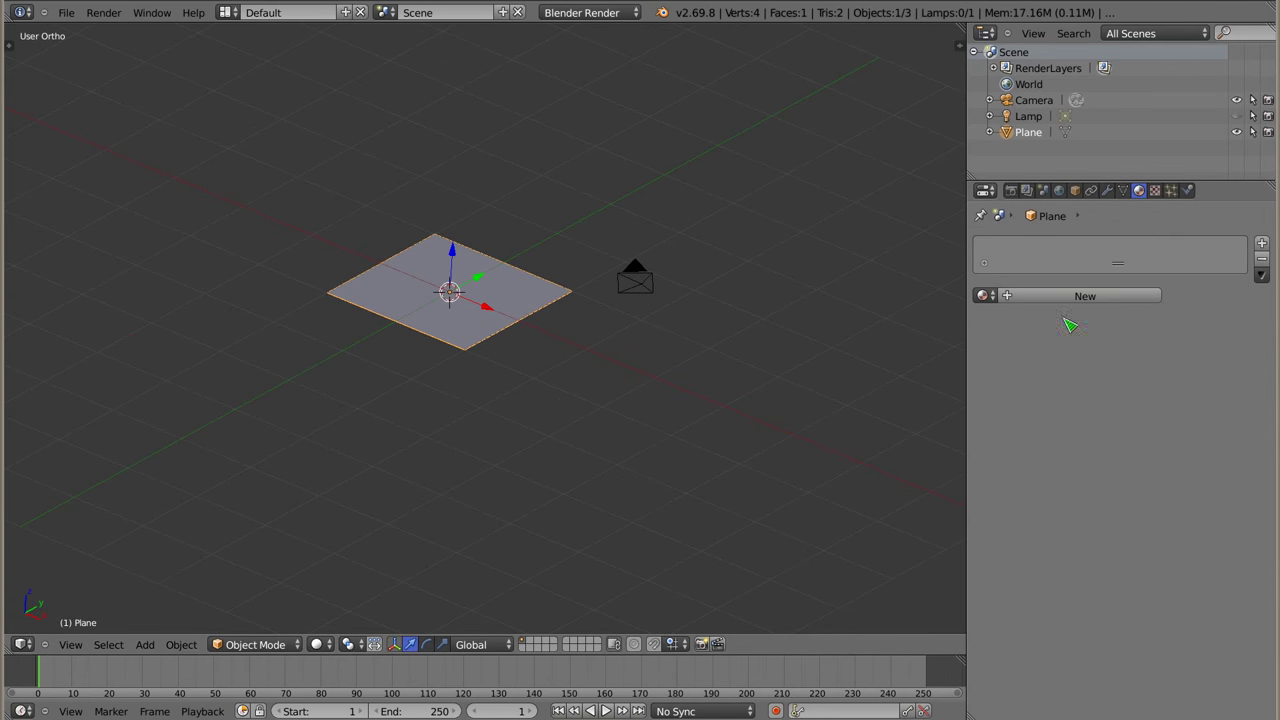
pyautogui.click(1115, 297)
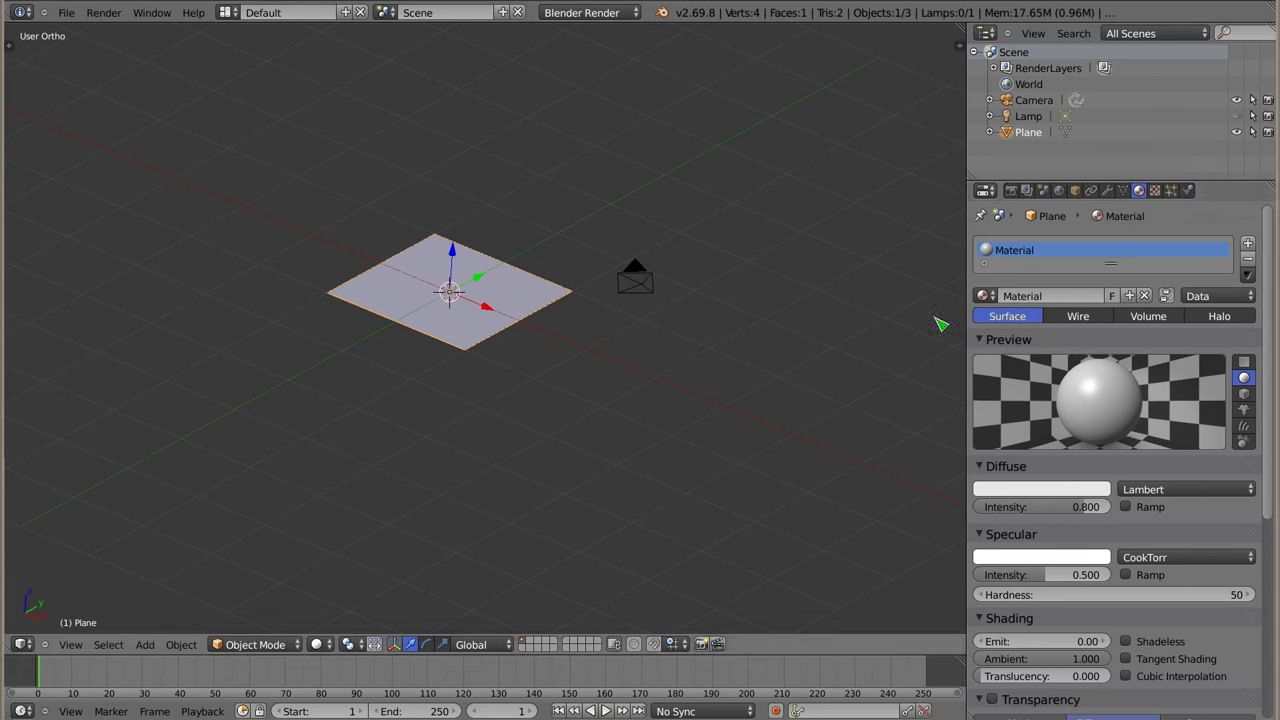
pyautogui.click(1219, 318)
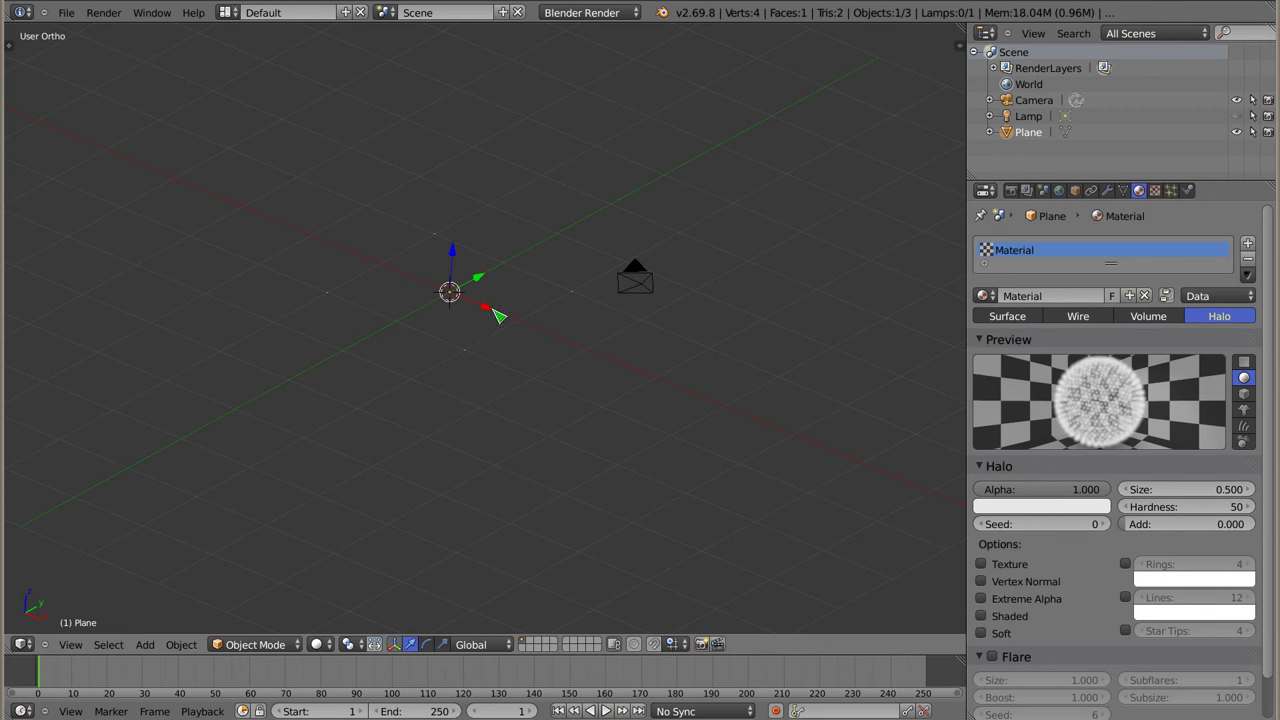
# Render the plane's halos and zoom into the Render Result to centre them
pyautogui.press('F12')
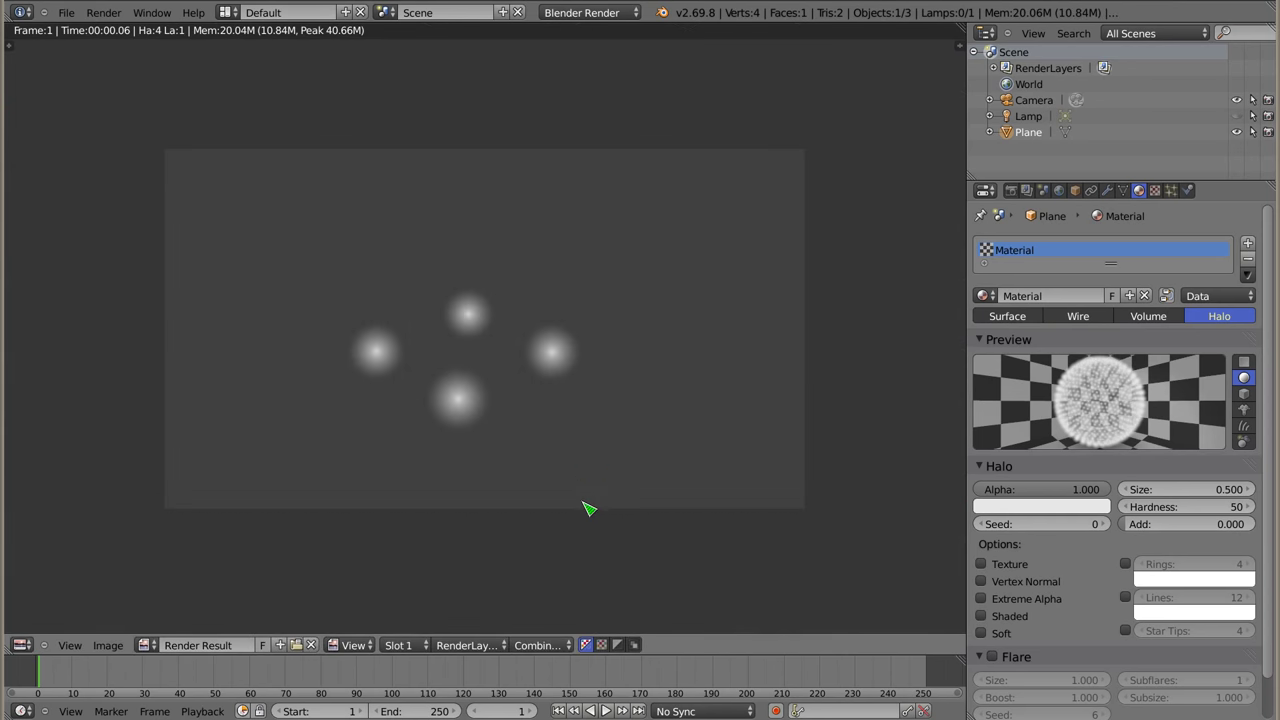
pyautogui.scroll(3, 451, 369)
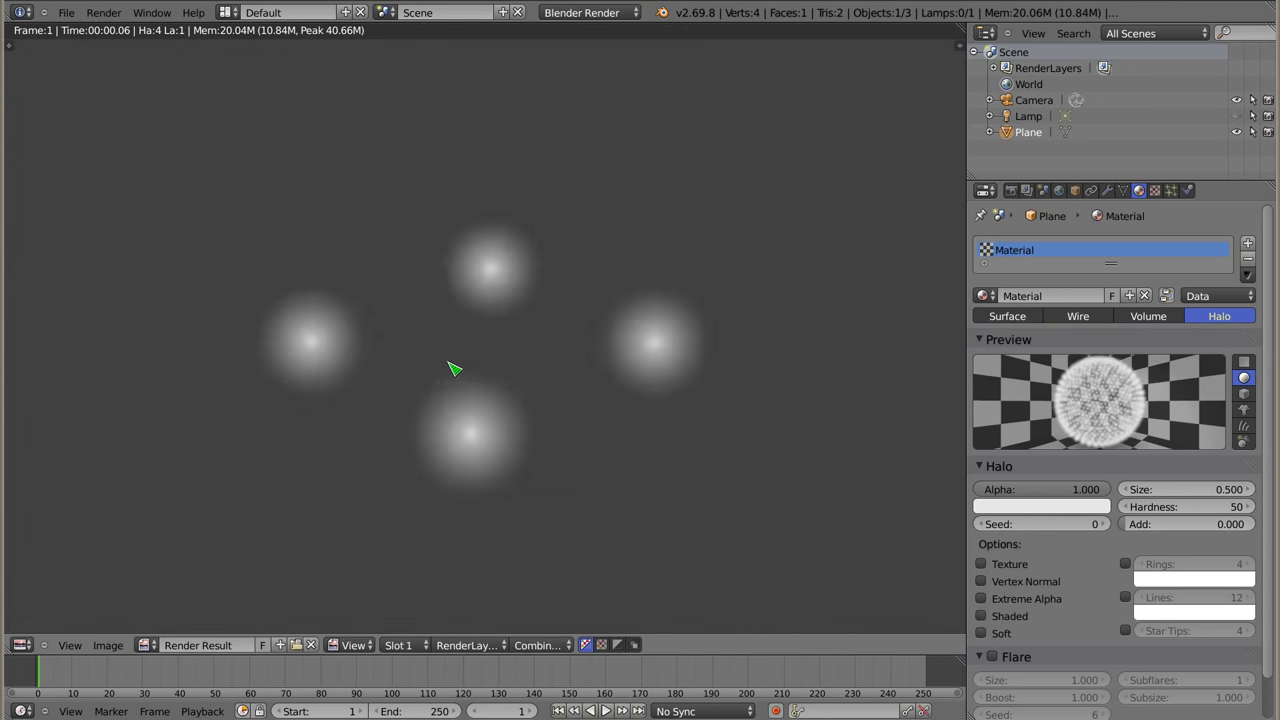
pyautogui.scroll(1, 563, 377)
pyautogui.moveTo(500, 444); pyautogui.dragTo(490, 430, button='middle')
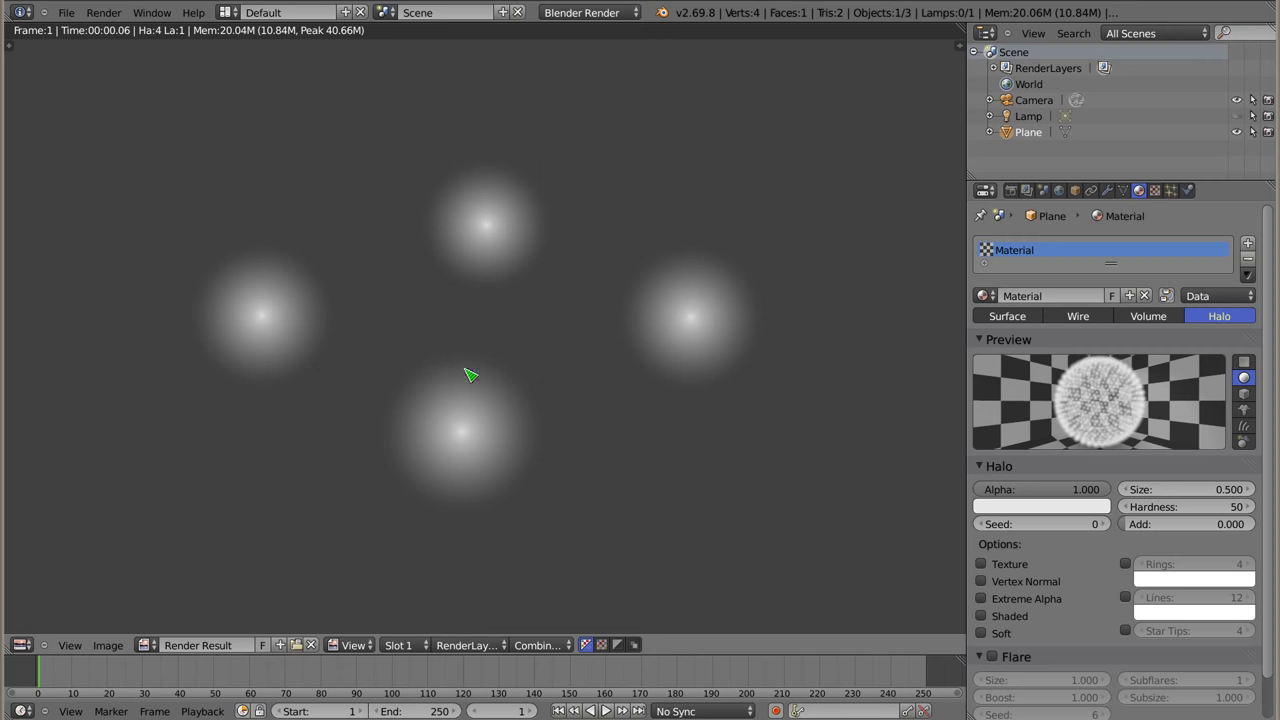
# Set the World horizon colour to black and re-render
pyautogui.click(1059, 190)
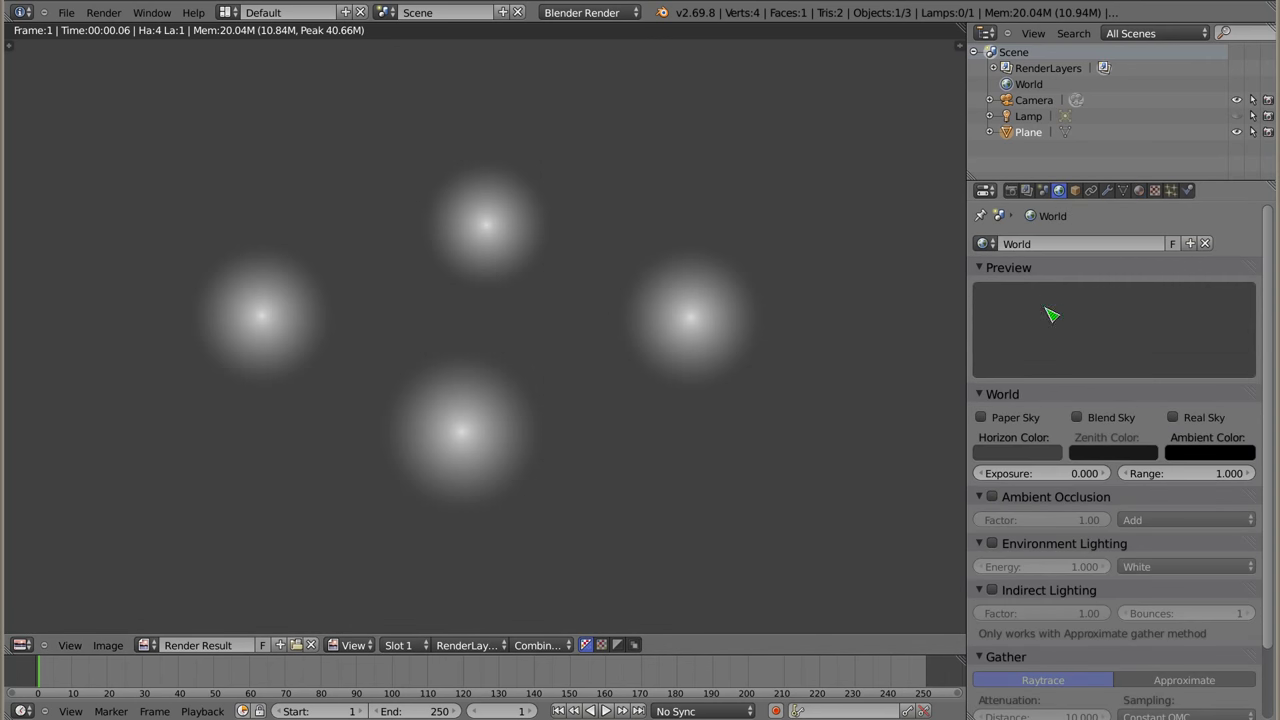
pyautogui.click(1045, 452)
pyautogui.moveTo(1104, 318); pyautogui.dragTo(1108, 345)
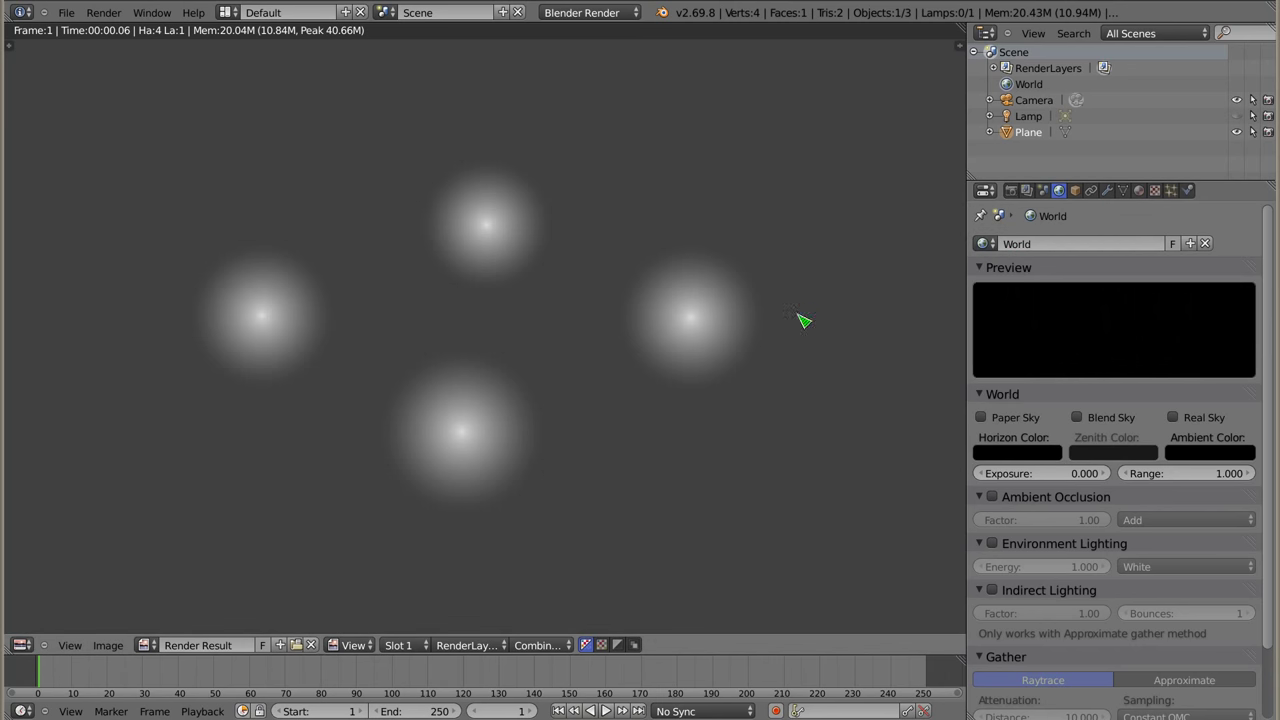
pyautogui.press('F12')
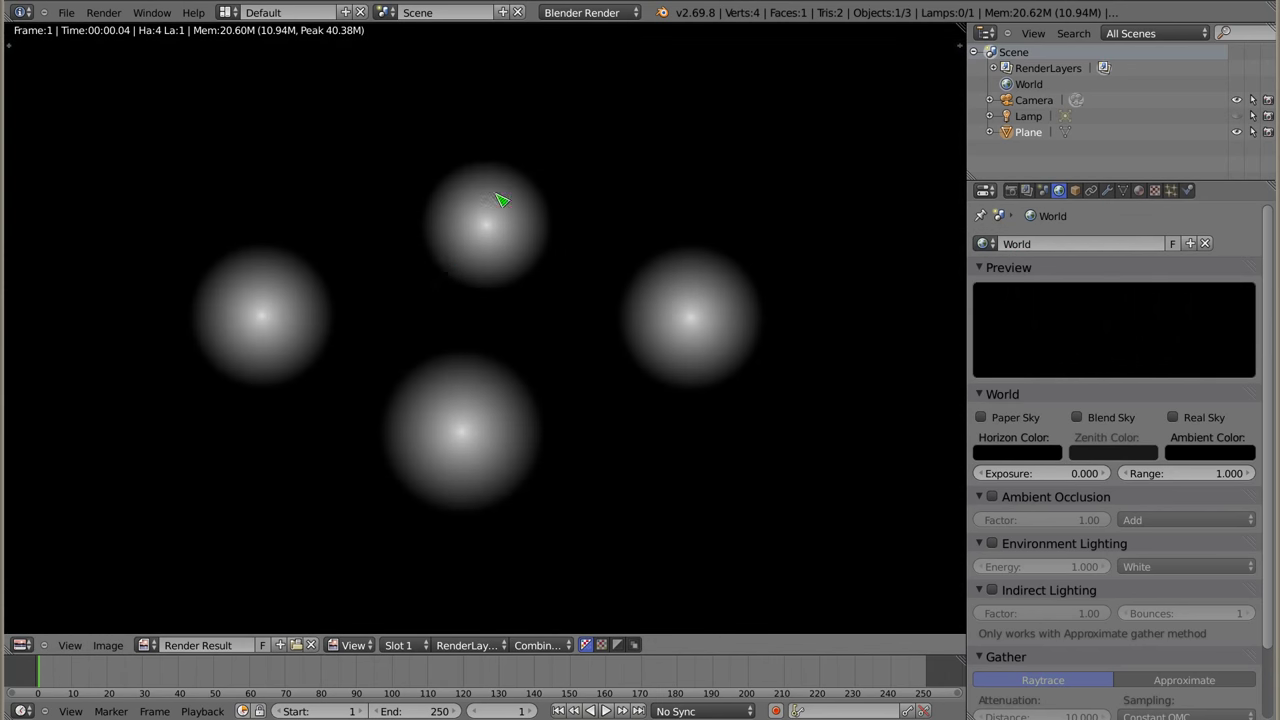
# Preview the halo material on the plane, cube, monkey and hair shapes
pyautogui.click(1138, 192)
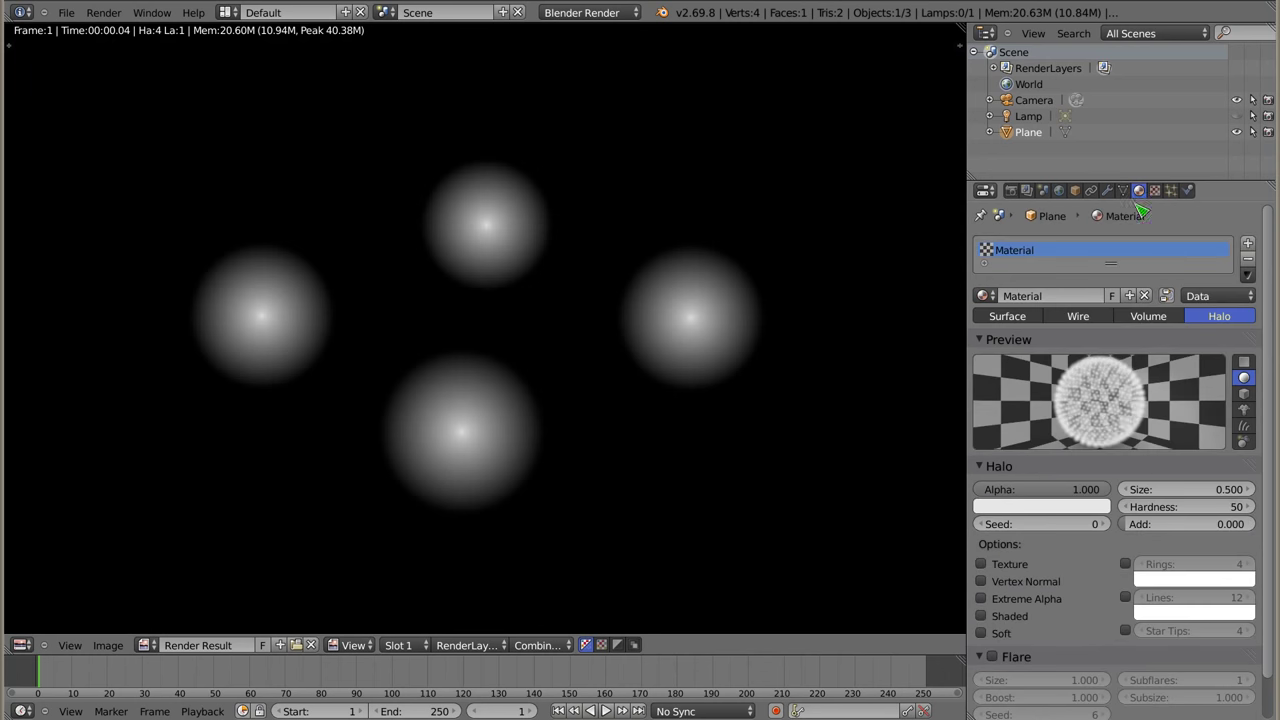
pyautogui.scroll(-2, 1127, 436)
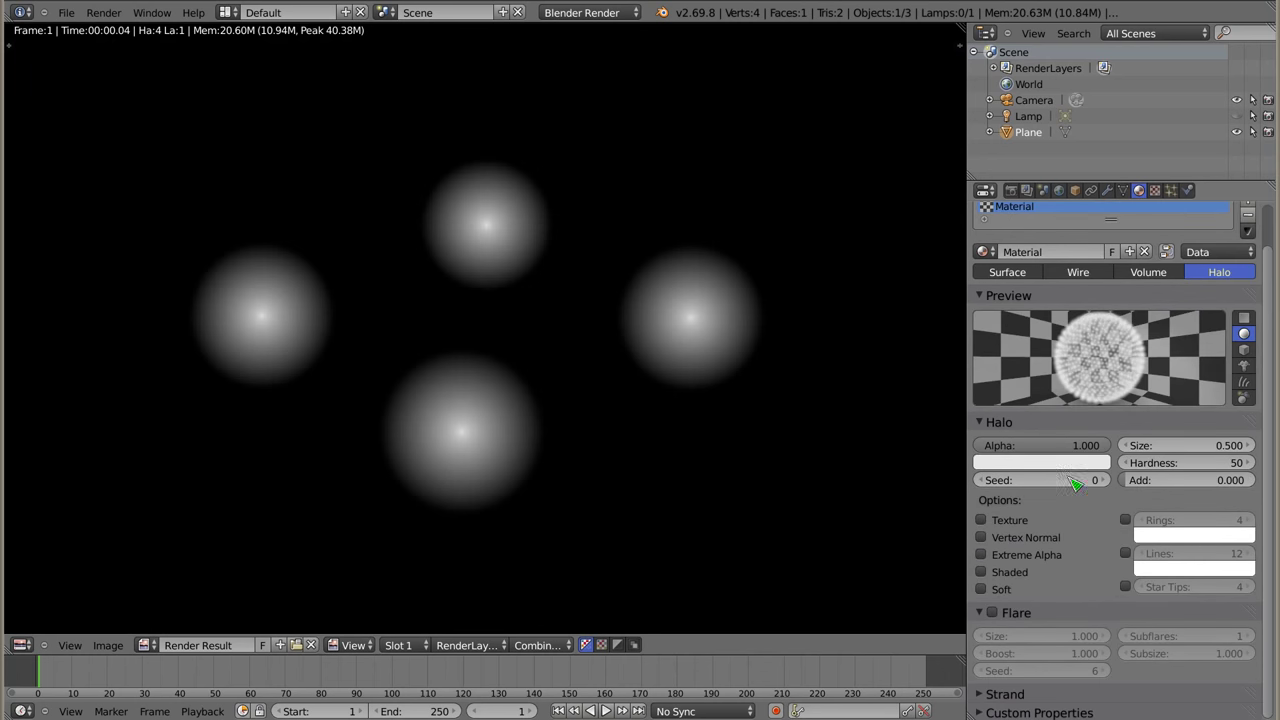
pyautogui.keyDown('ctrl'); pyautogui.moveTo(1104, 545); pyautogui.dragTo(1110, 528, button='middle'); pyautogui.keyUp('ctrl')
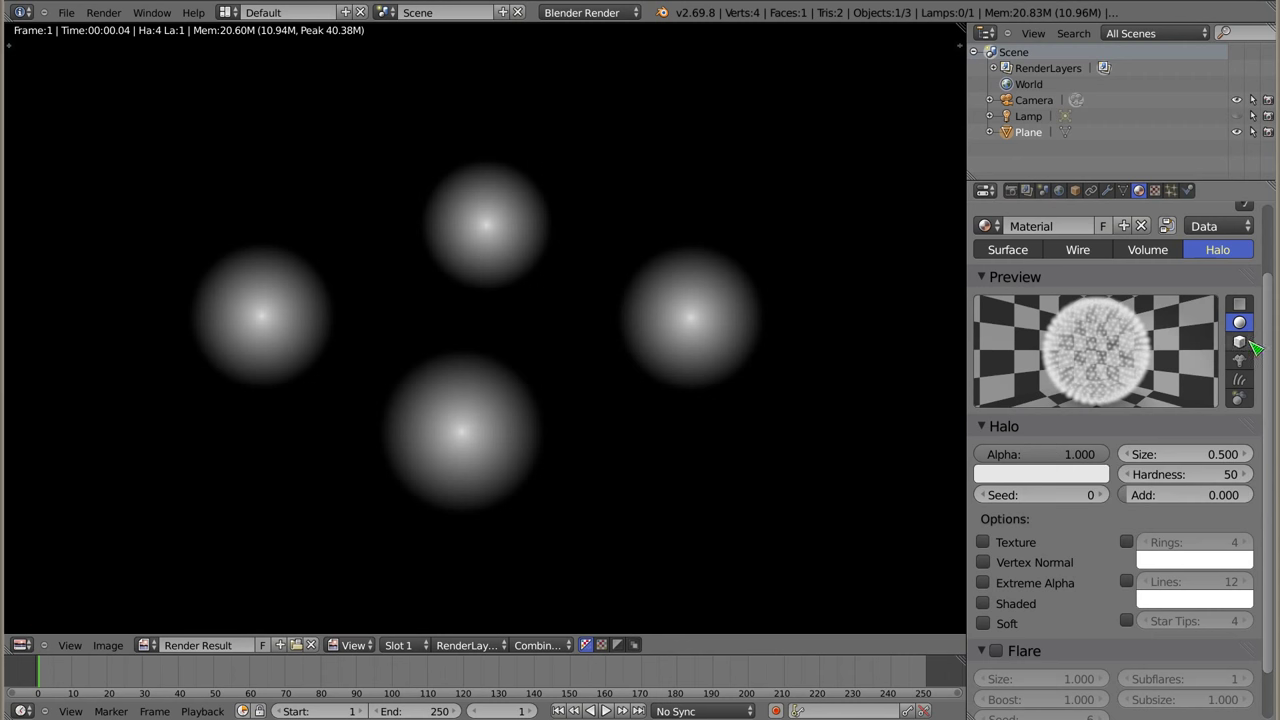
pyautogui.click(1239, 304)
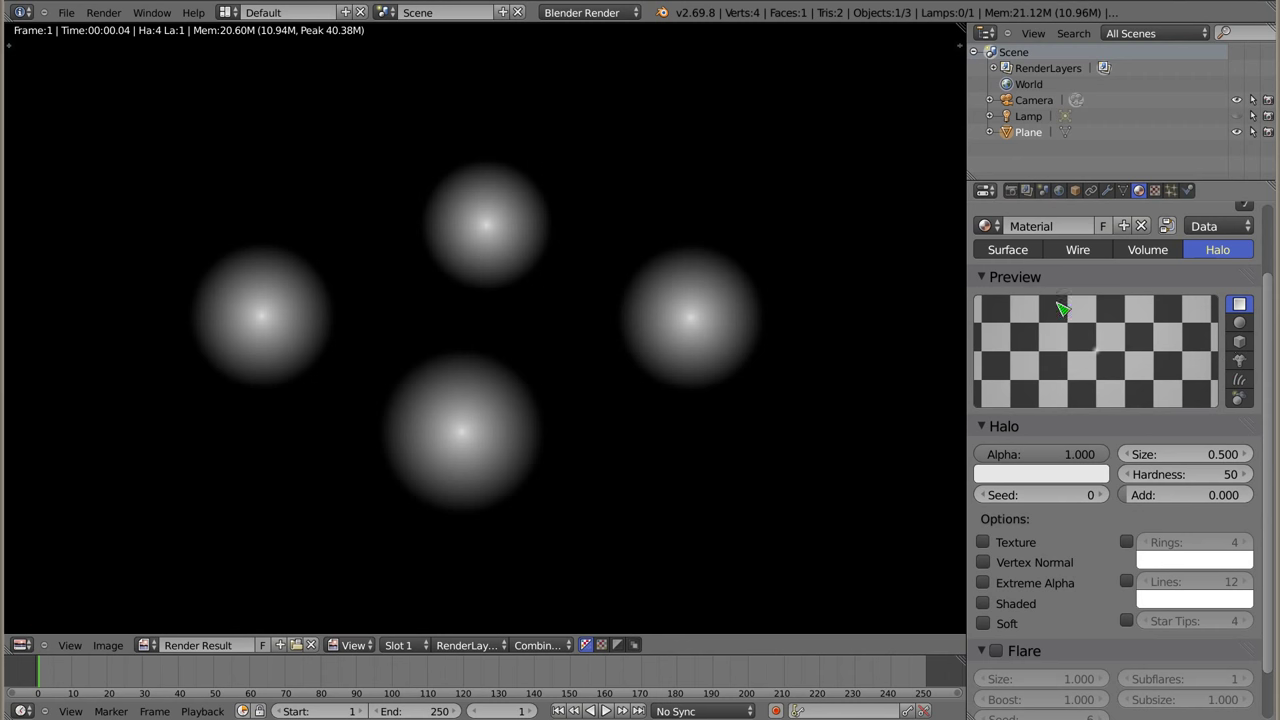
pyautogui.click(1238, 342)
pyautogui.click(1239, 360)
pyautogui.click(1240, 381)
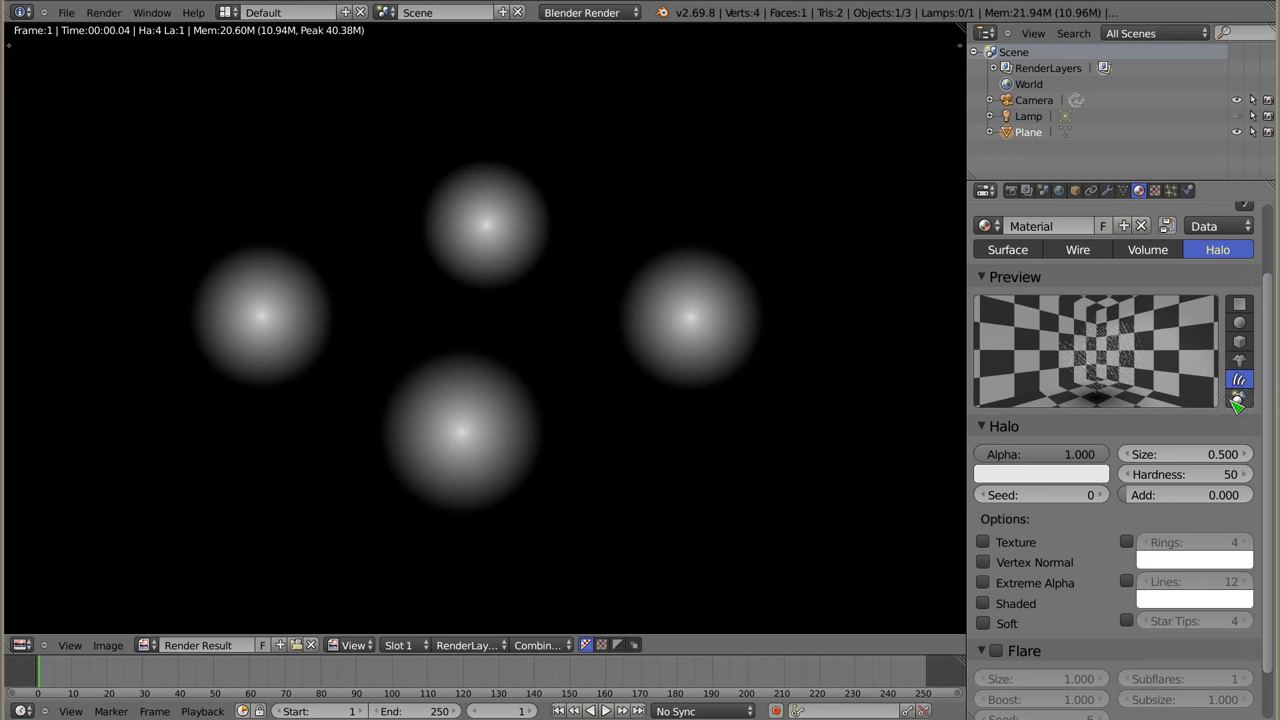
# Preview the sky shape, return to Sphere, and lower Halo Alpha to 0.000
pyautogui.click(1239, 398)
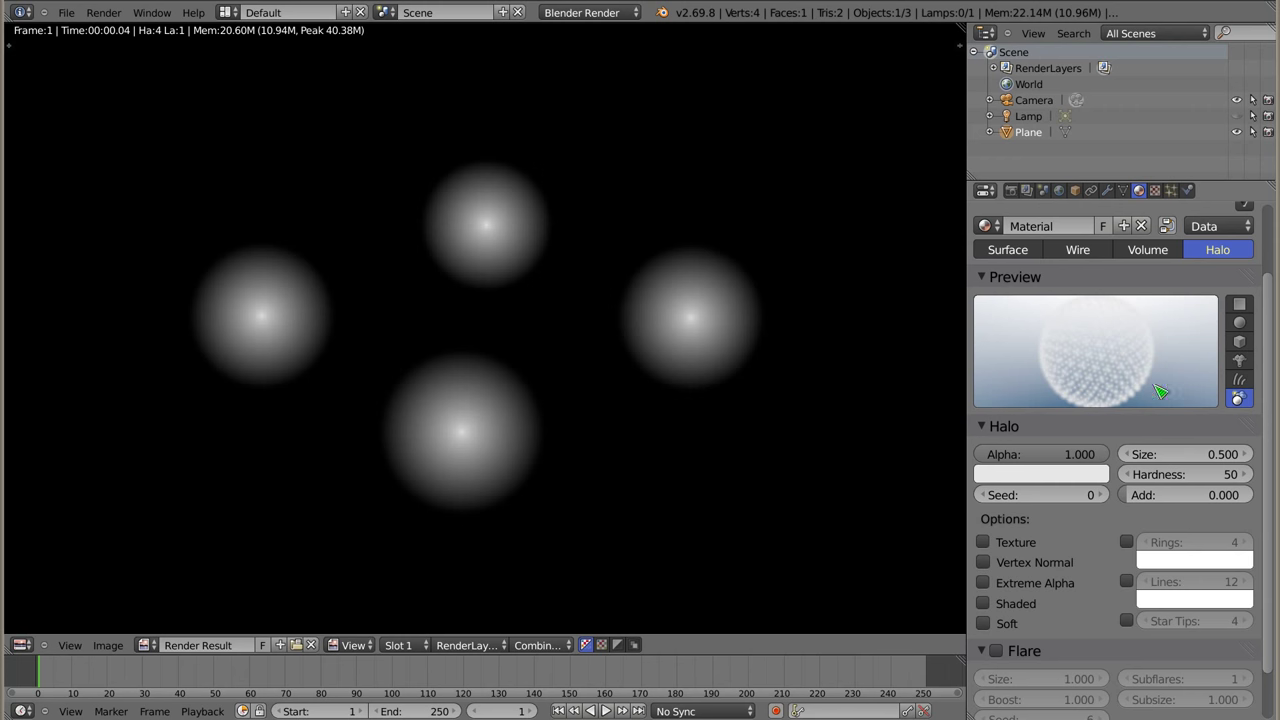
pyautogui.click(1239, 322)
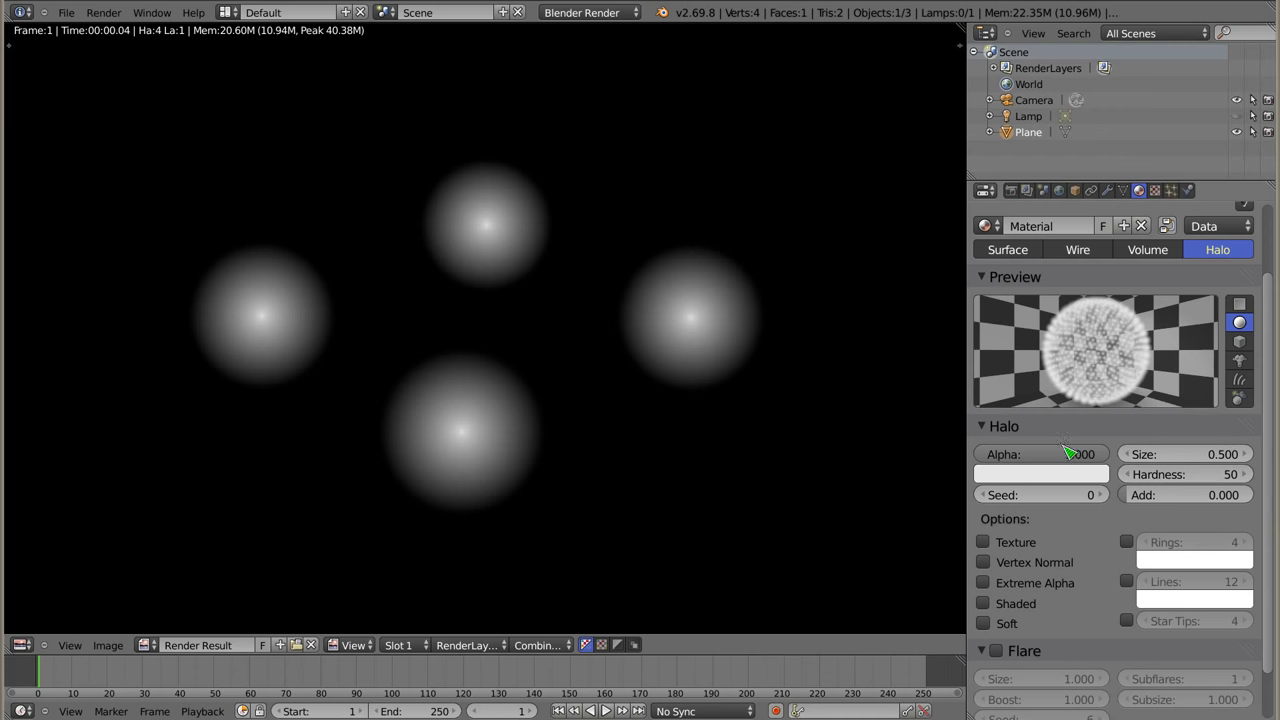
pyautogui.moveTo(1041, 454)
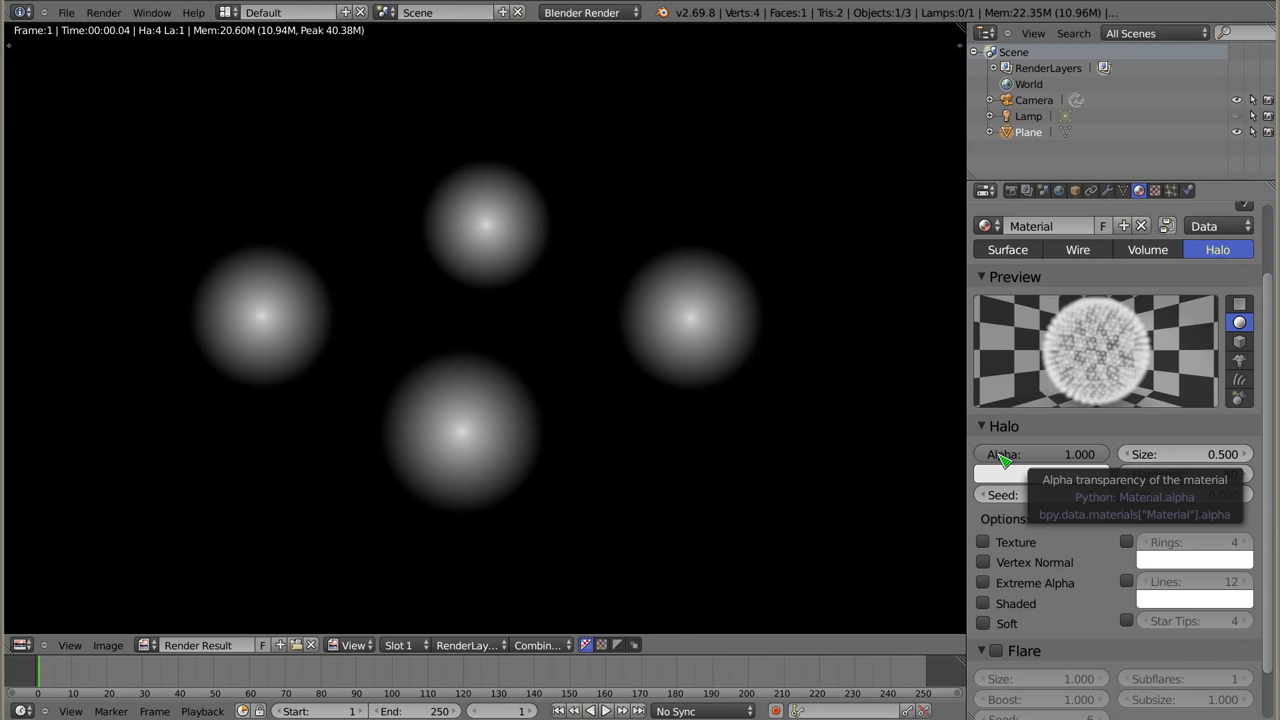
pyautogui.moveTo(1001, 458); pyautogui.dragTo(940, 458)
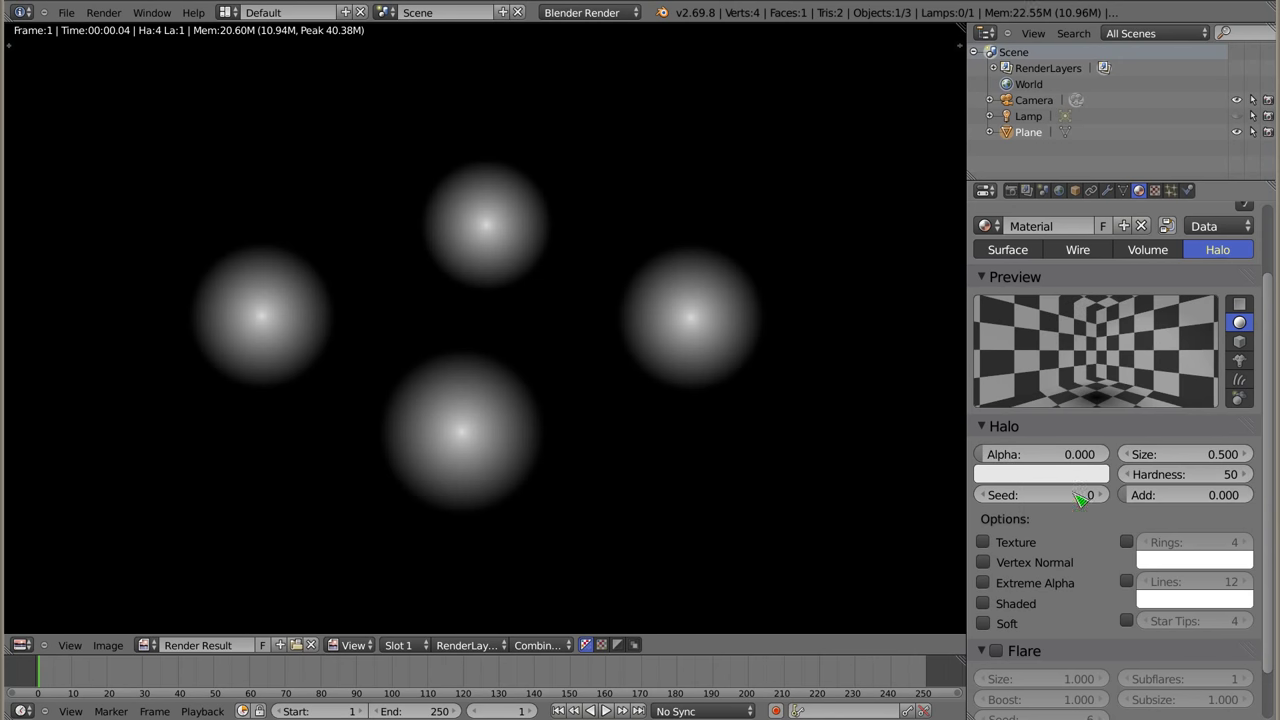
# Render at Alpha 0 and sample pixel values across the black render
pyautogui.press('F12')
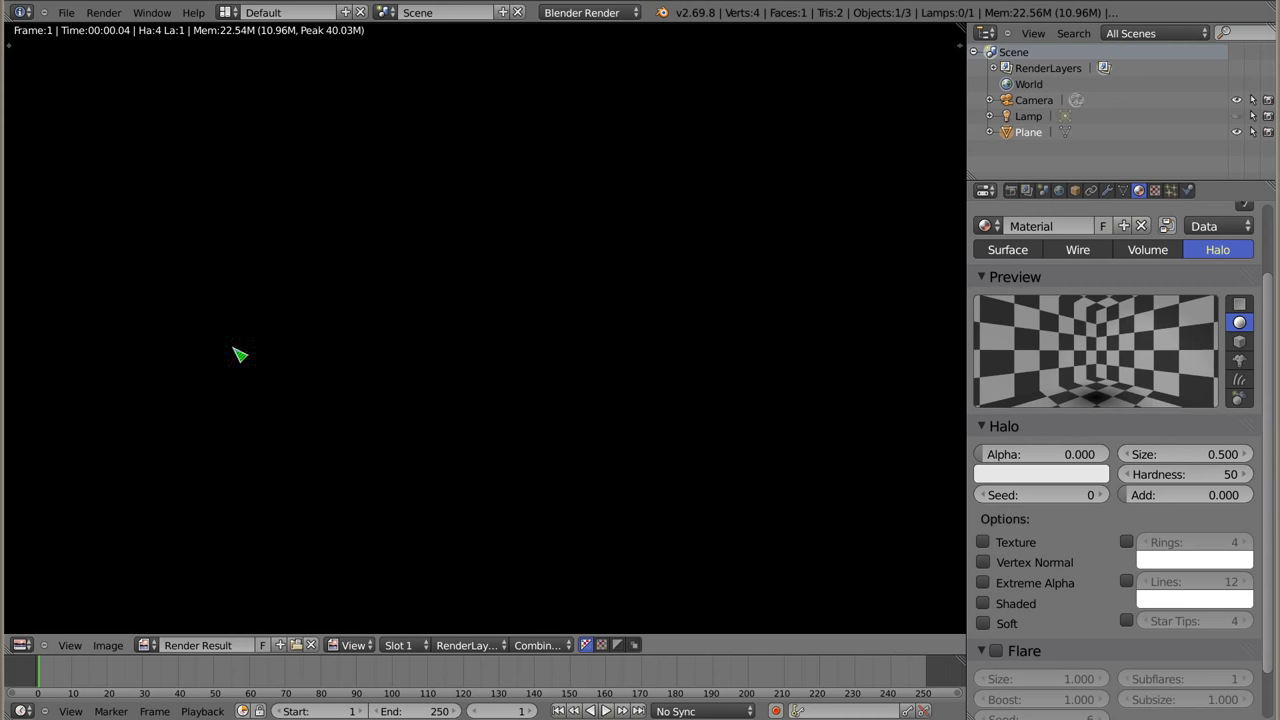
pyautogui.click(606, 271)
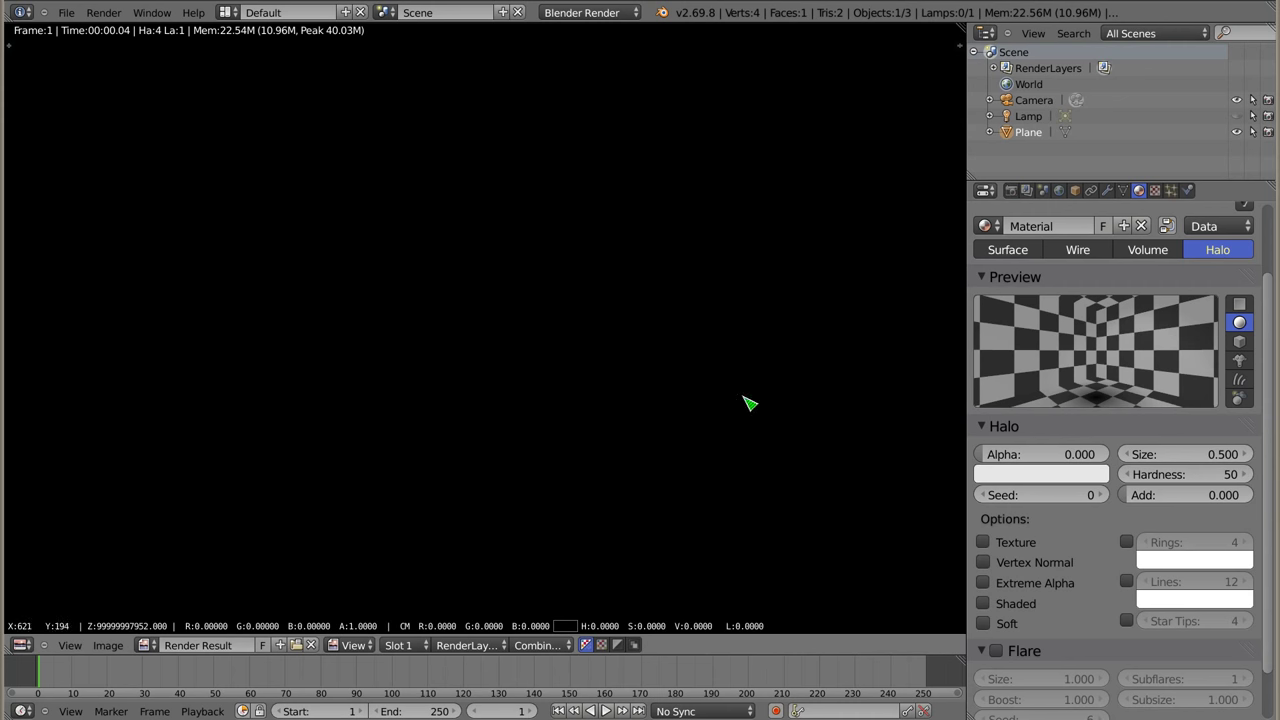
pyautogui.moveTo(766, 320)
pyautogui.mouseDown()
pyautogui.moveTo(189, 400)
pyautogui.moveTo(938, 427)
pyautogui.mouseUp()
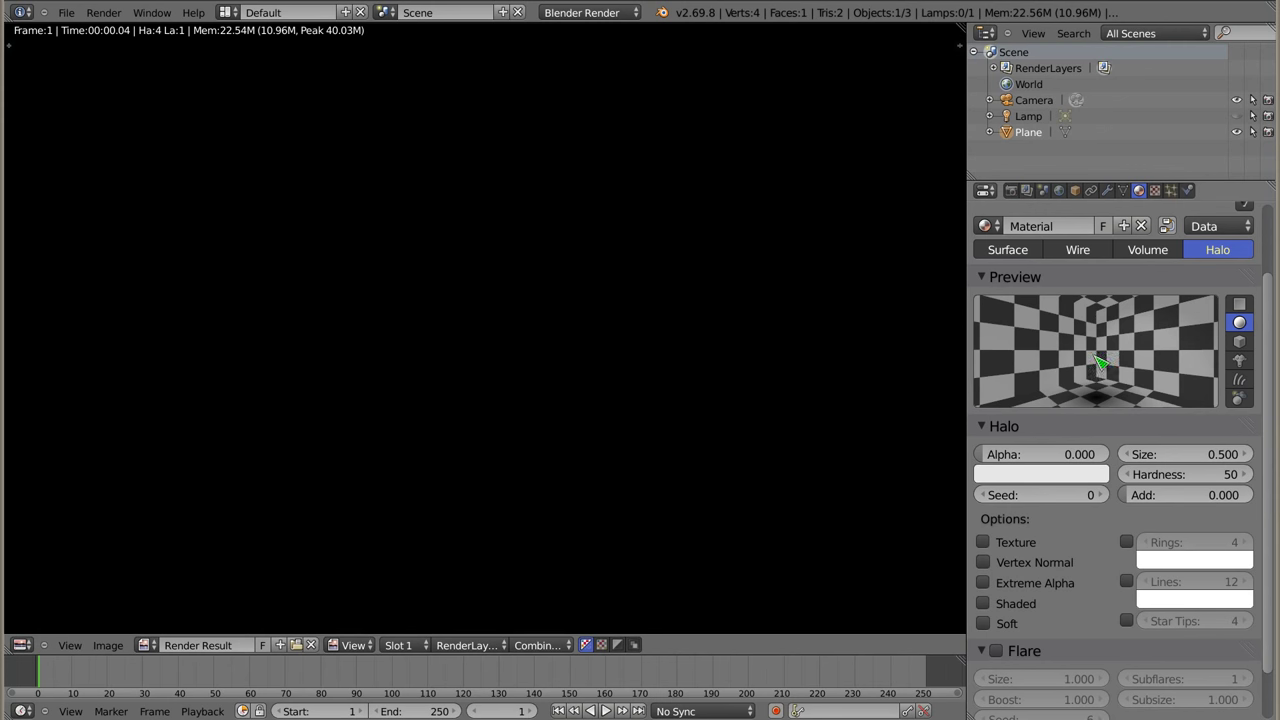
# Render with Alpha around 0.47, then bring Alpha back to 1.000
pyautogui.moveTo(1006, 454); pyautogui.dragTo(1040, 454)
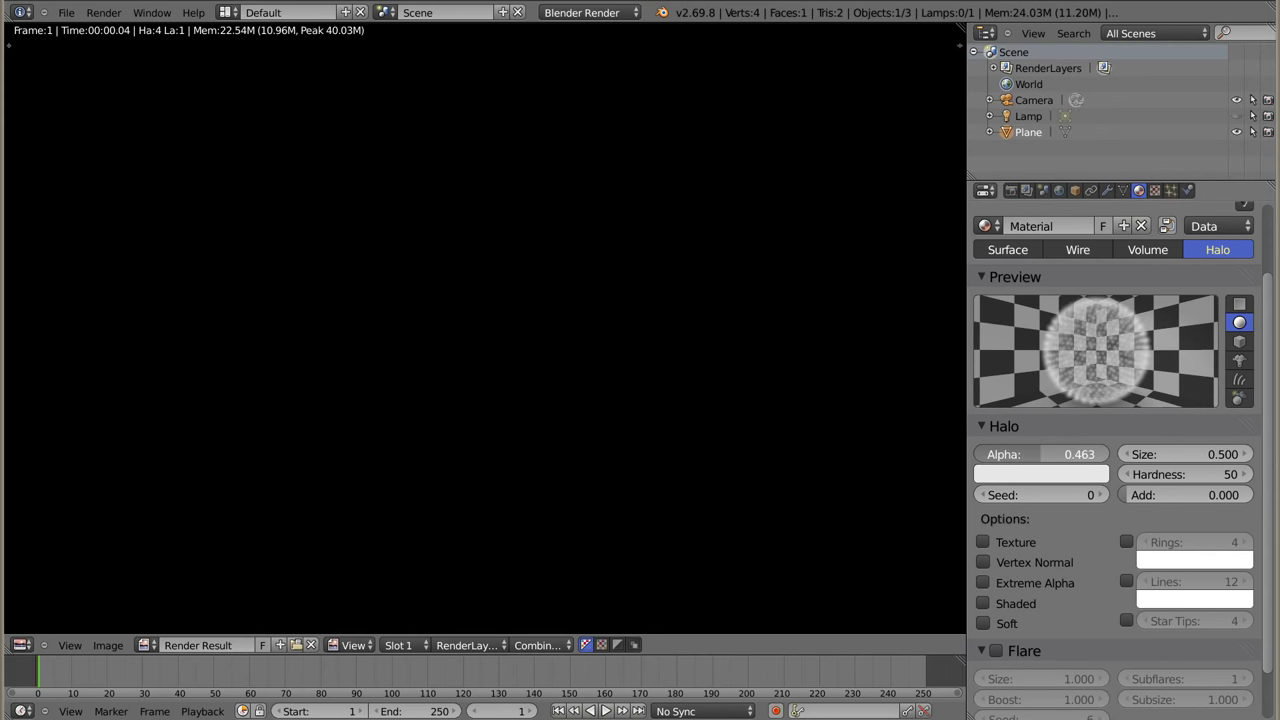
pyautogui.press('F12')
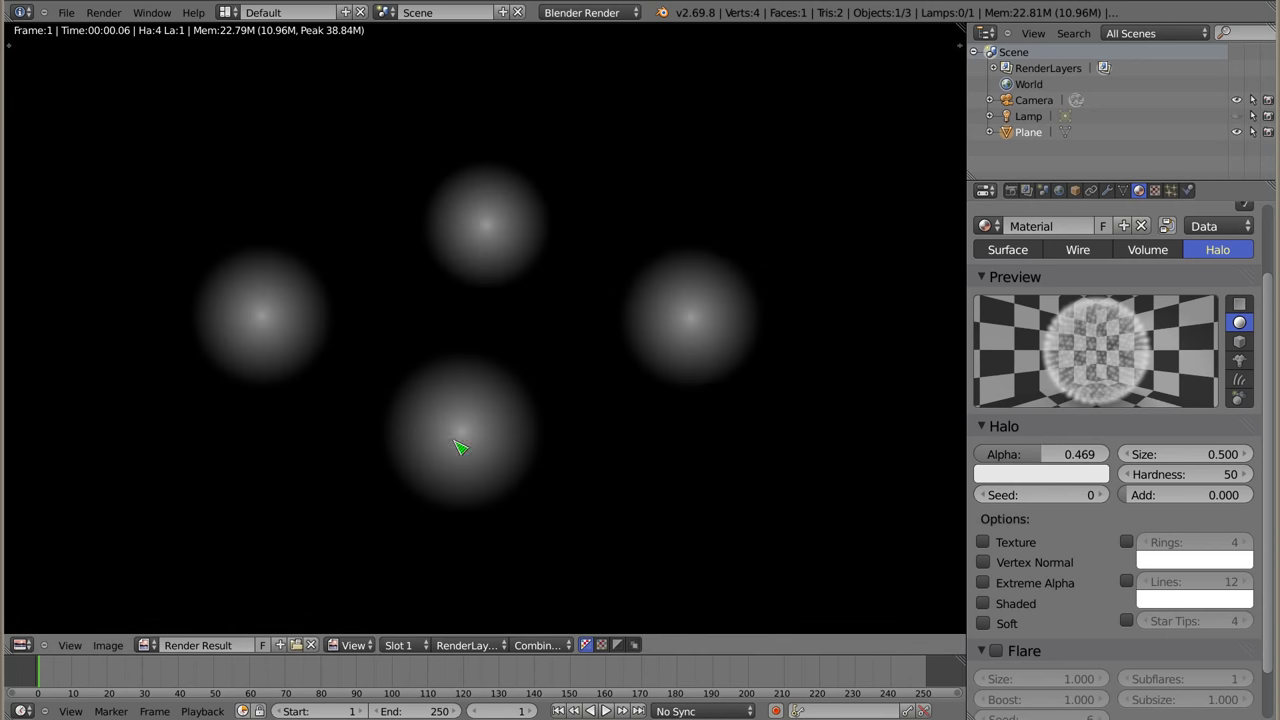
pyautogui.moveTo(1094, 458); pyautogui.dragTo(1068, 456)
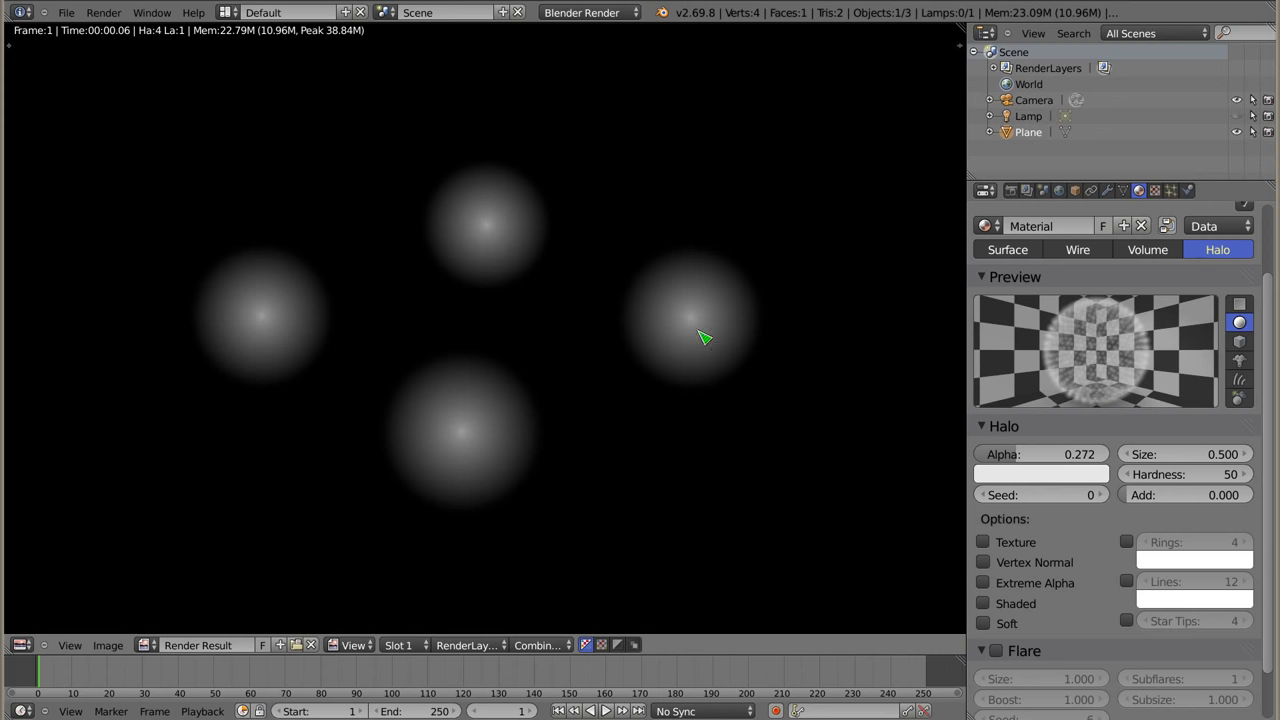
pyautogui.moveTo(1040, 454); pyautogui.dragTo(1100, 454)
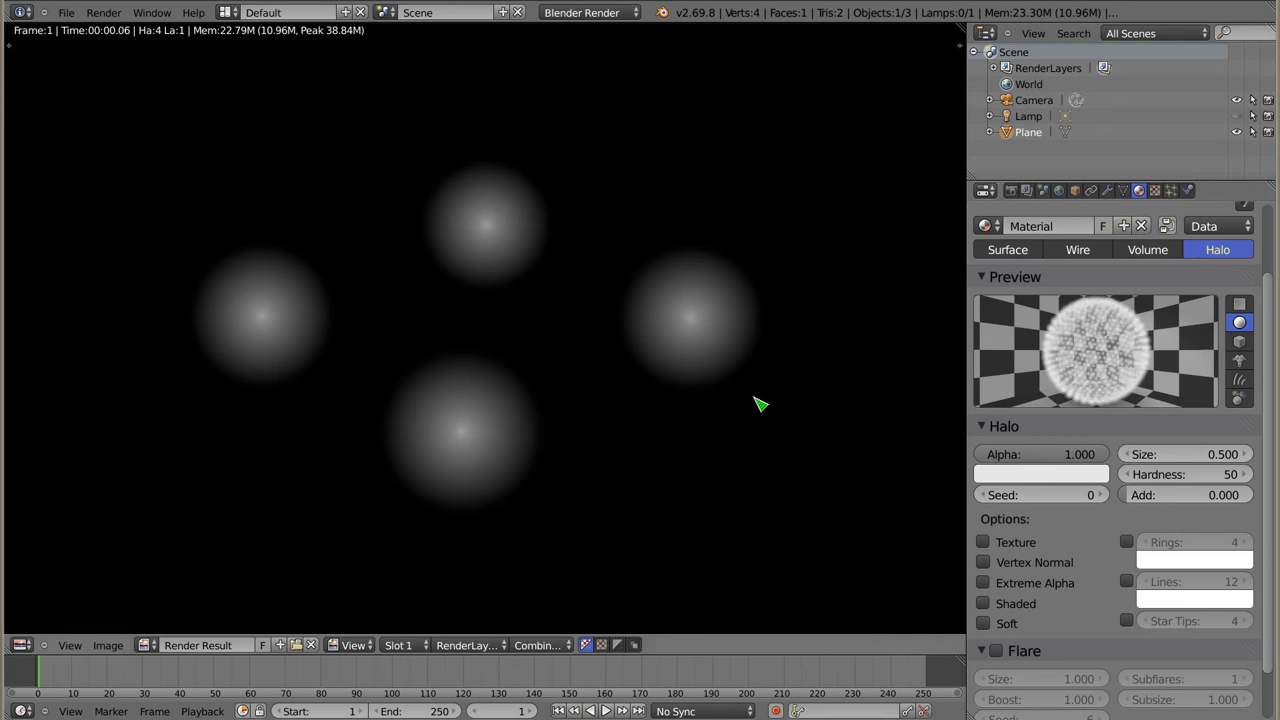
# Render the full-alpha halos, then tint the halo colour red and re-render
pyautogui.press('F12')
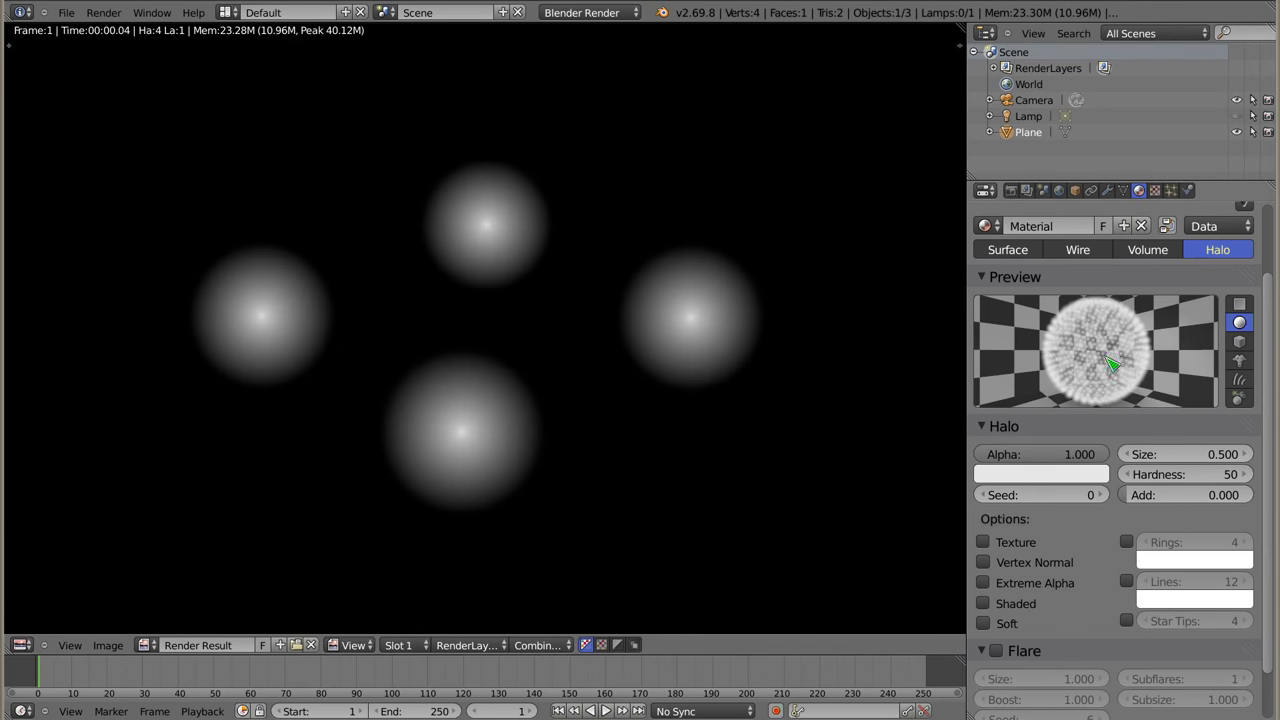
pyautogui.click(1033, 482)
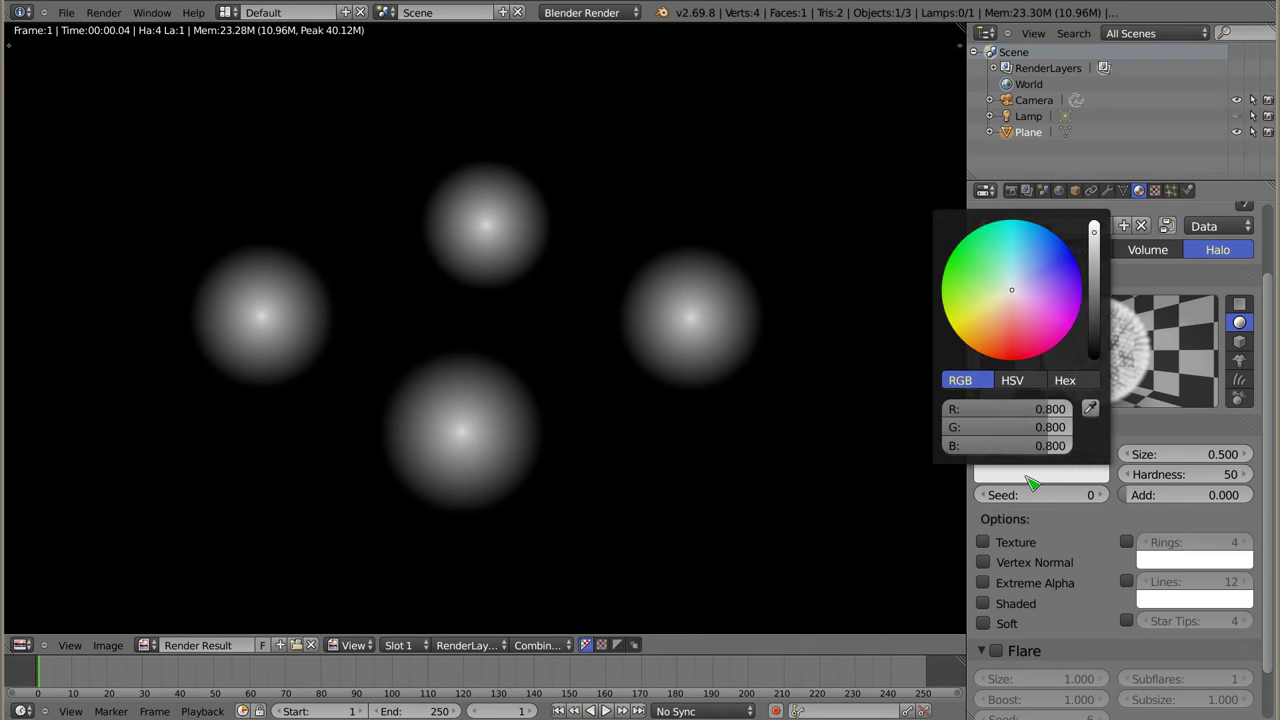
pyautogui.moveTo(1012, 296); pyautogui.dragTo(1012, 360)
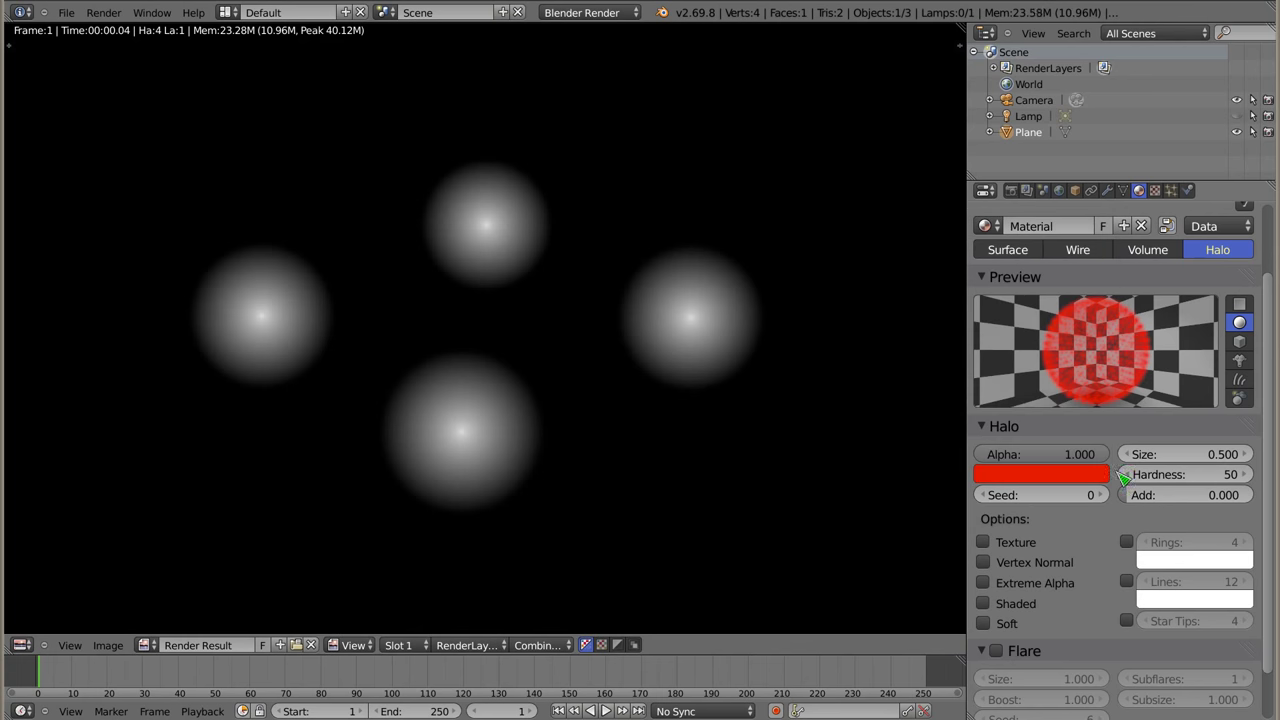
pyautogui.press('F12')
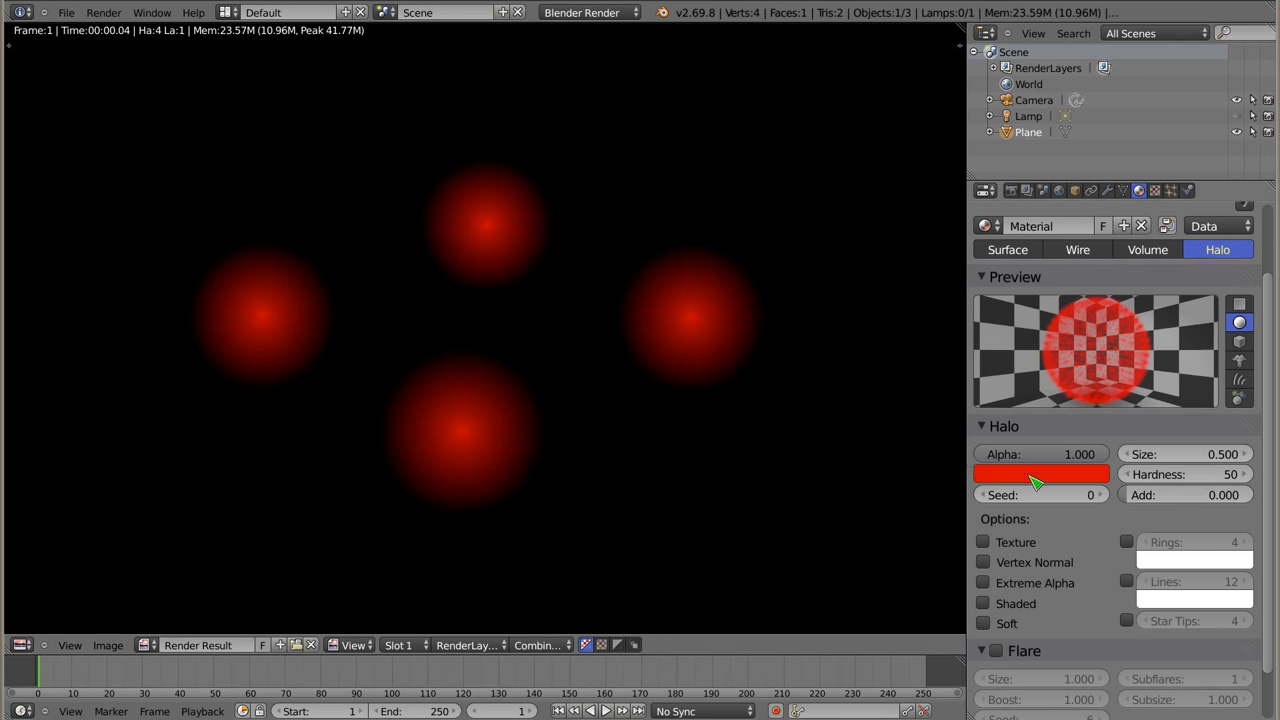
# Reset the halo colour to grey and reduce the halo Size
pyautogui.click(1040, 474)
pyautogui.press('BackSpace')
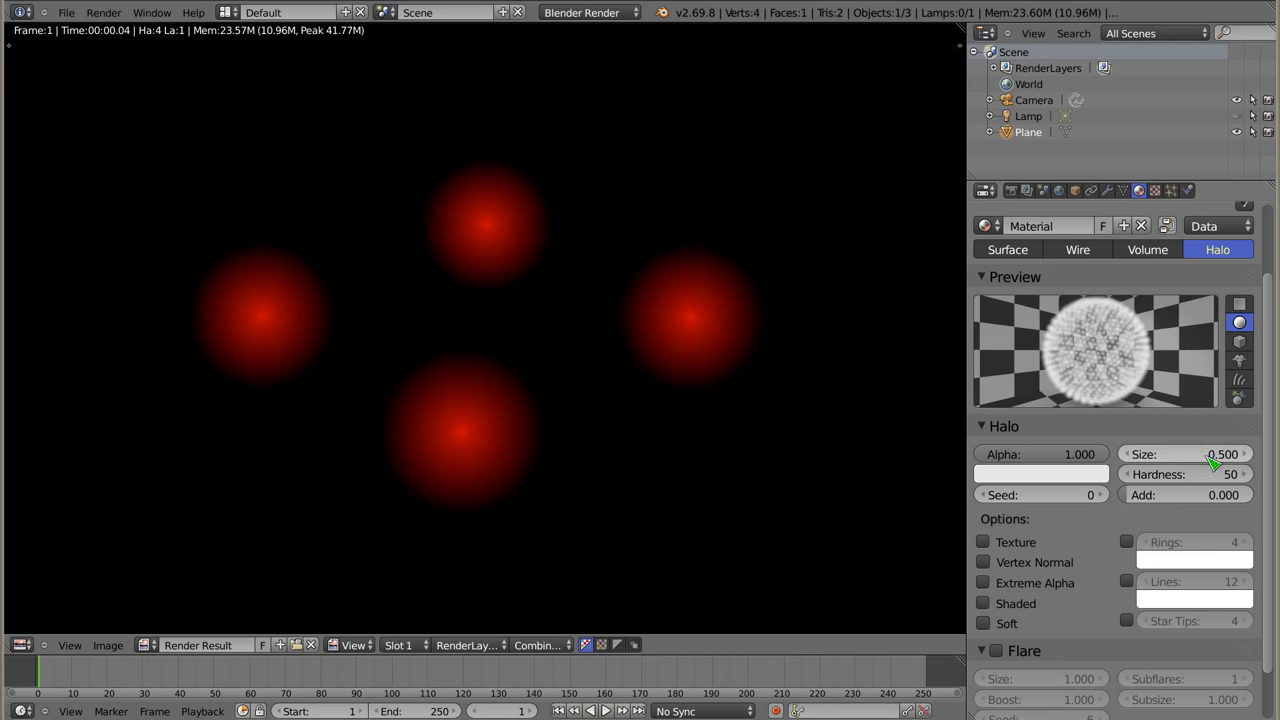
pyautogui.moveTo(1178, 458); pyautogui.dragTo(1120, 458)
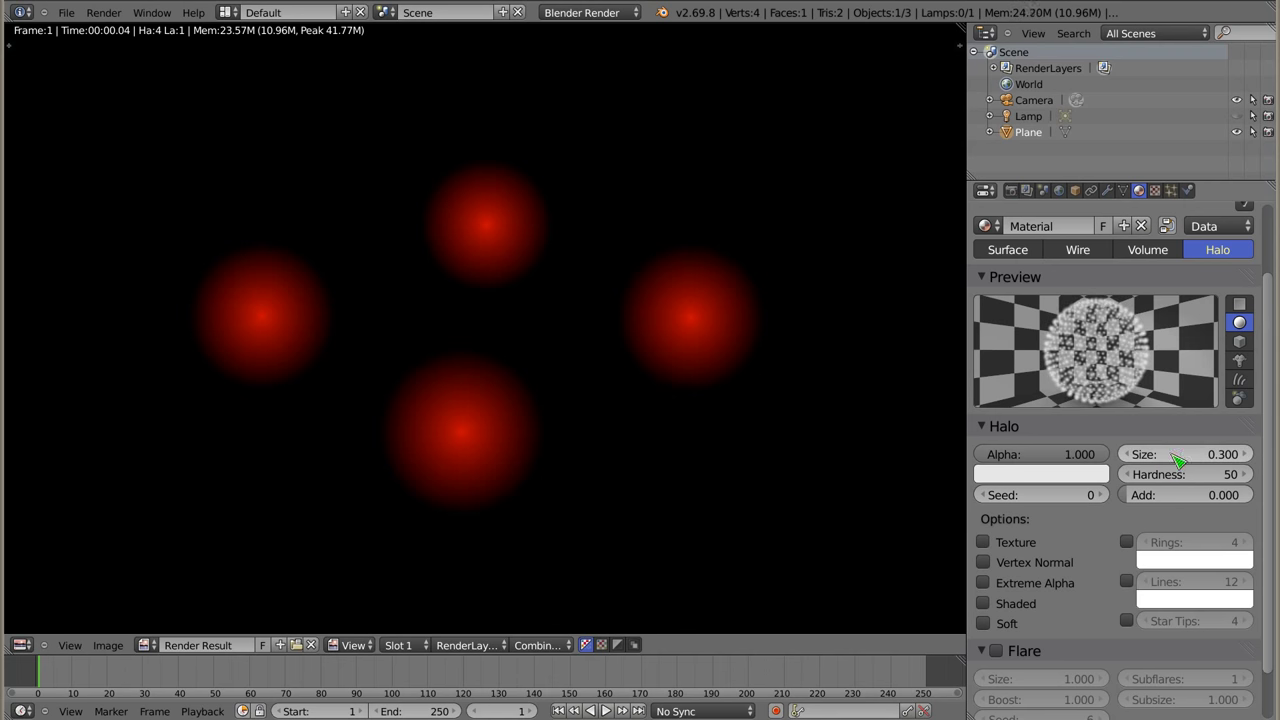
# Render halos at Size 0 and 0.100, then raise Size back to 0.500
pyautogui.press('F12')
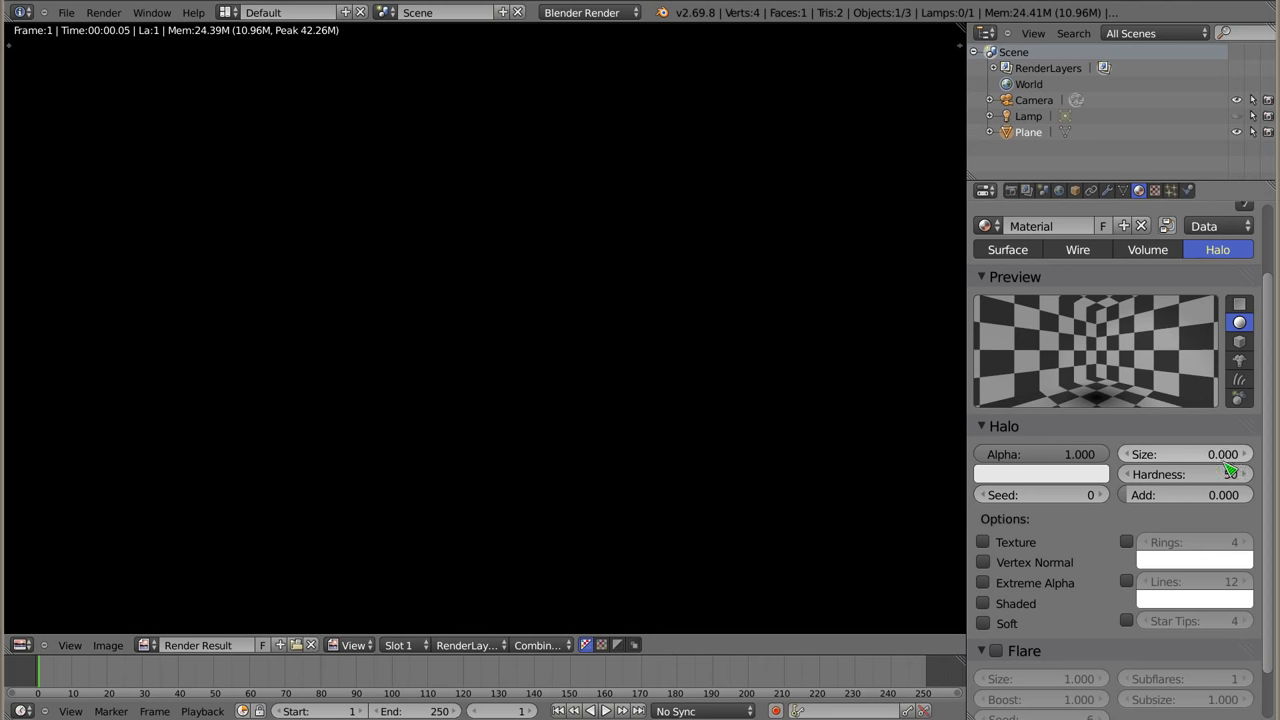
pyautogui.click(1247, 458)
pyautogui.press('F12')
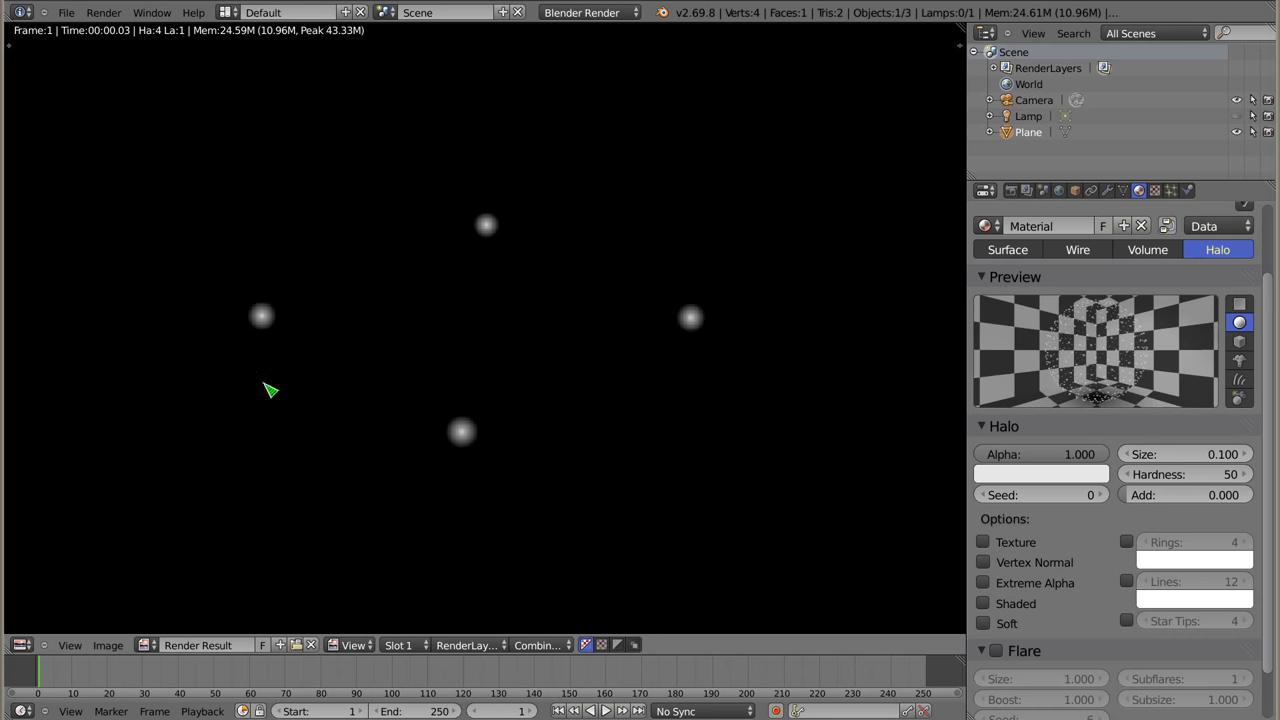
pyautogui.click(1246, 455)
pyautogui.click(1246, 455)
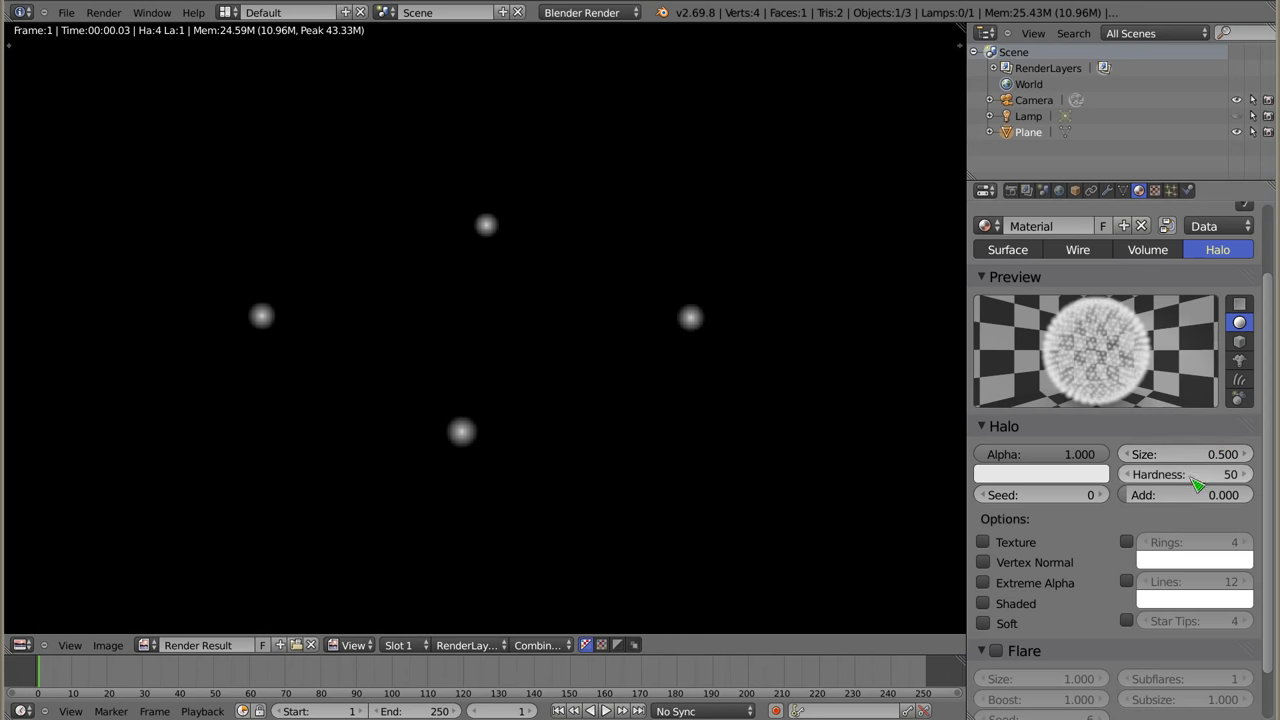
# Render halos at Size 0.500, then at Hardness 0 and Hardness 127
pyautogui.press('F12')
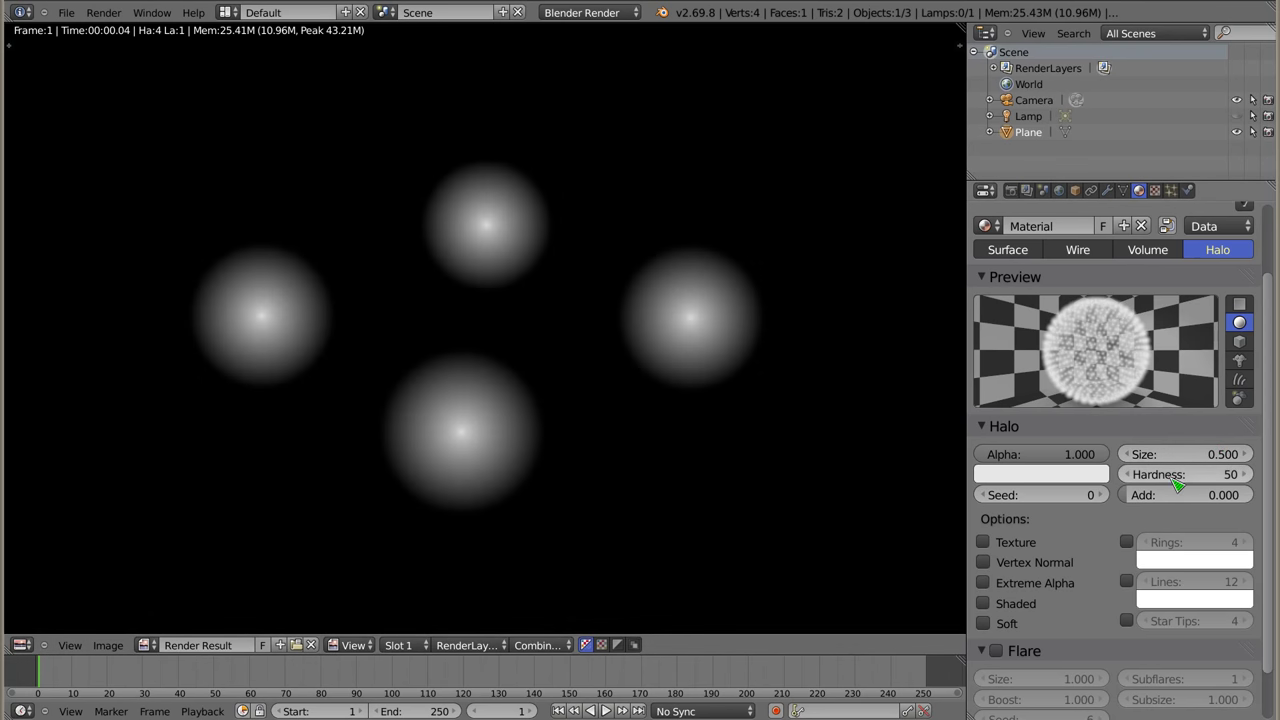
pyautogui.moveTo(1180, 477); pyautogui.dragTo(1130, 477)
pyautogui.press('F12')
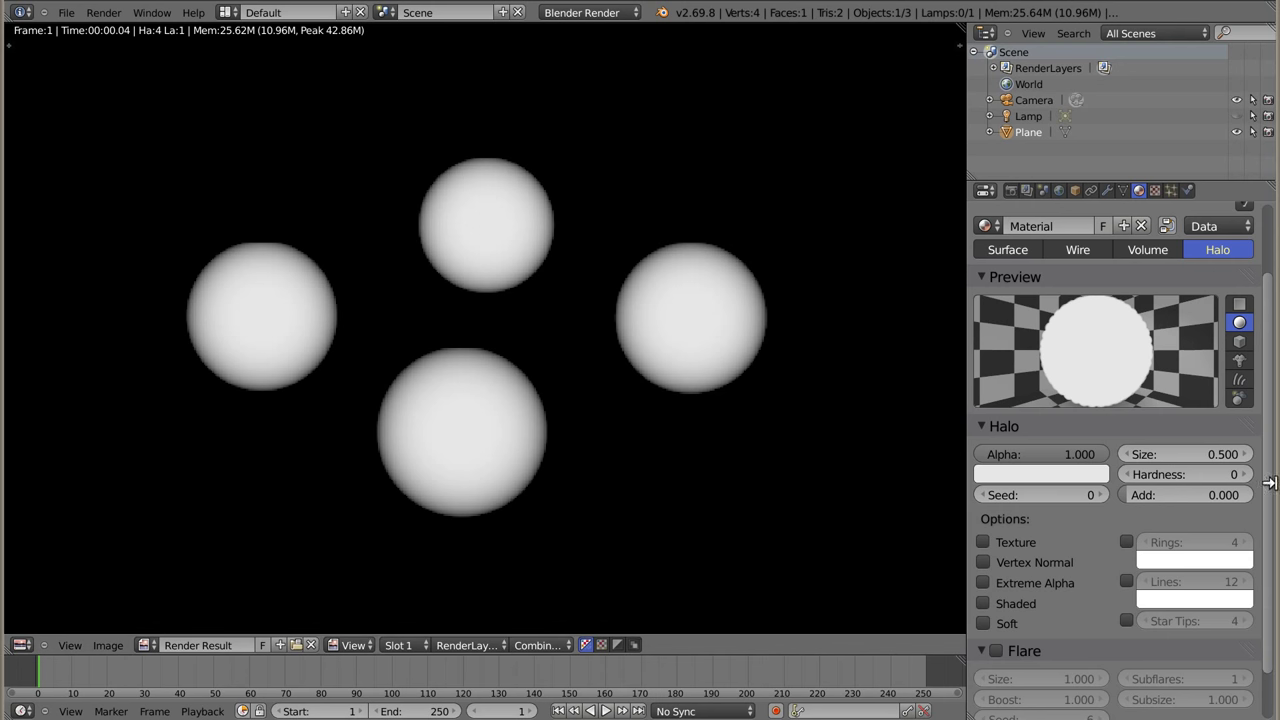
pyautogui.moveTo(1168, 484); pyautogui.dragTo(1240, 480)
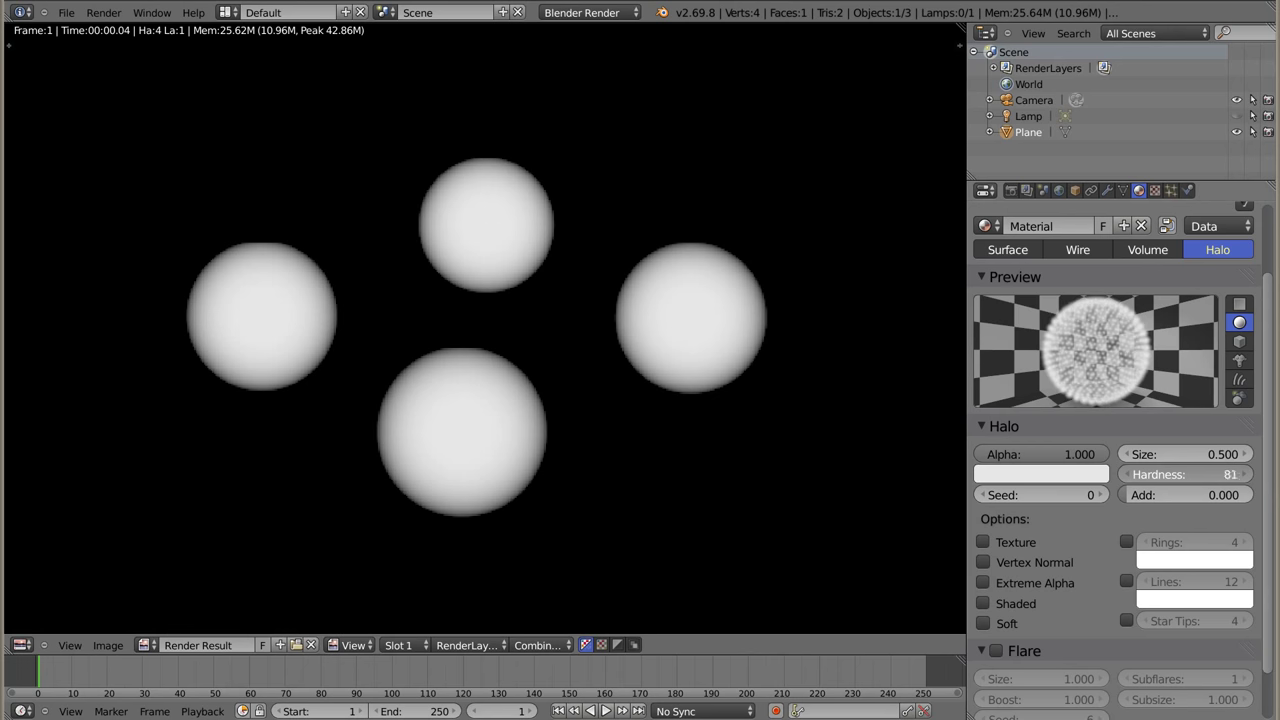
pyautogui.press('F12')
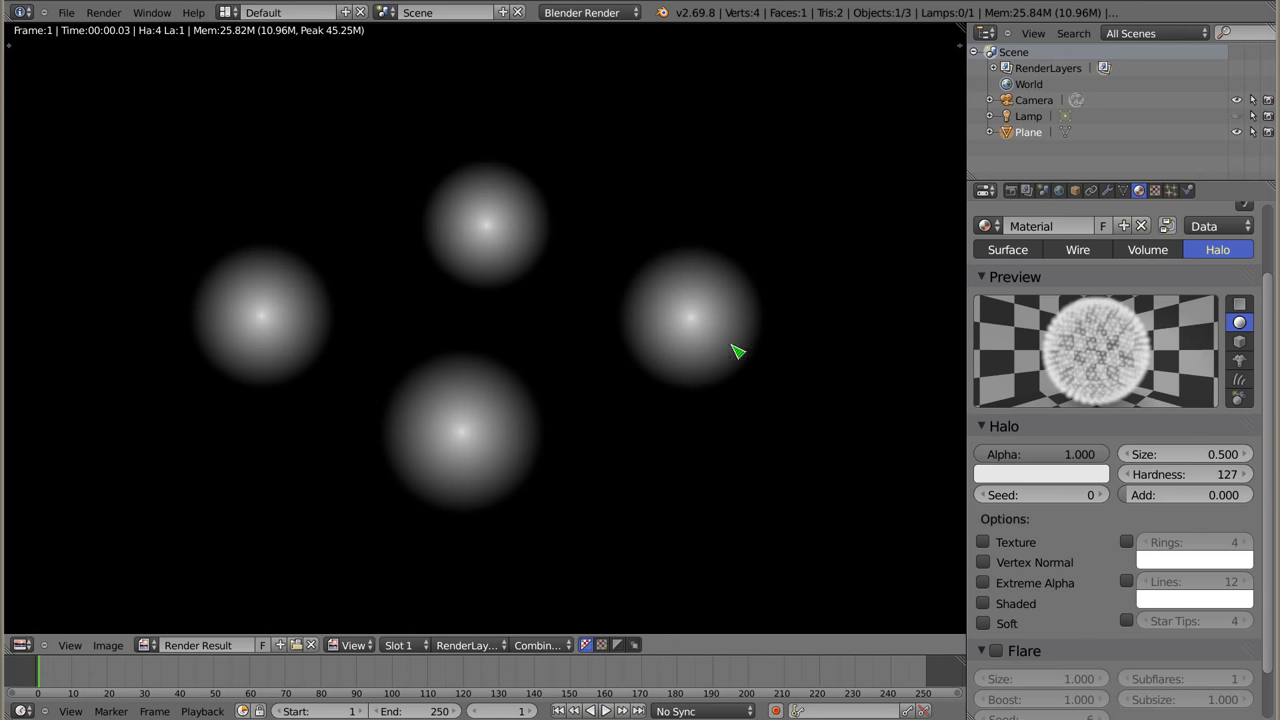
# Render with Add at 1.000, then reset Add and Hardness to 0
pyautogui.moveTo(1190, 494); pyautogui.dragTo(1252, 494)
pyautogui.press('F12')
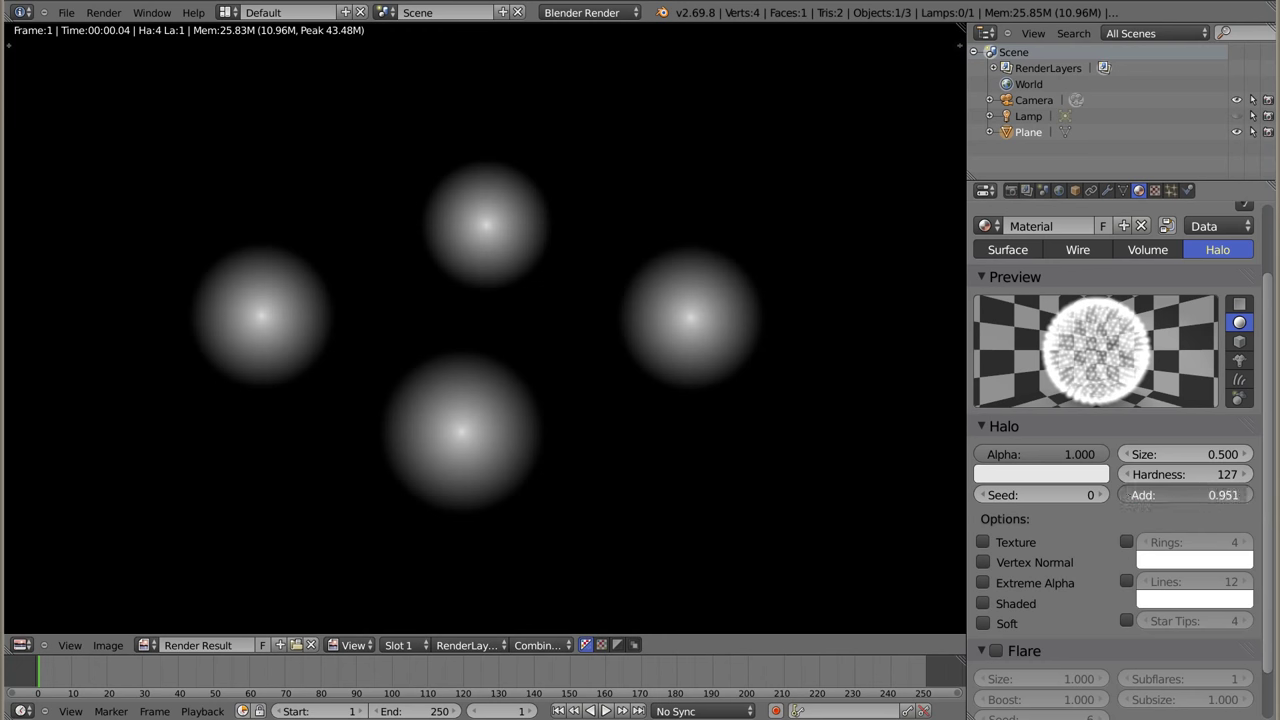
pyautogui.moveTo(1225, 494); pyautogui.dragTo(1140, 494)
pyautogui.moveTo(1215, 474); pyautogui.dragTo(908, 452)
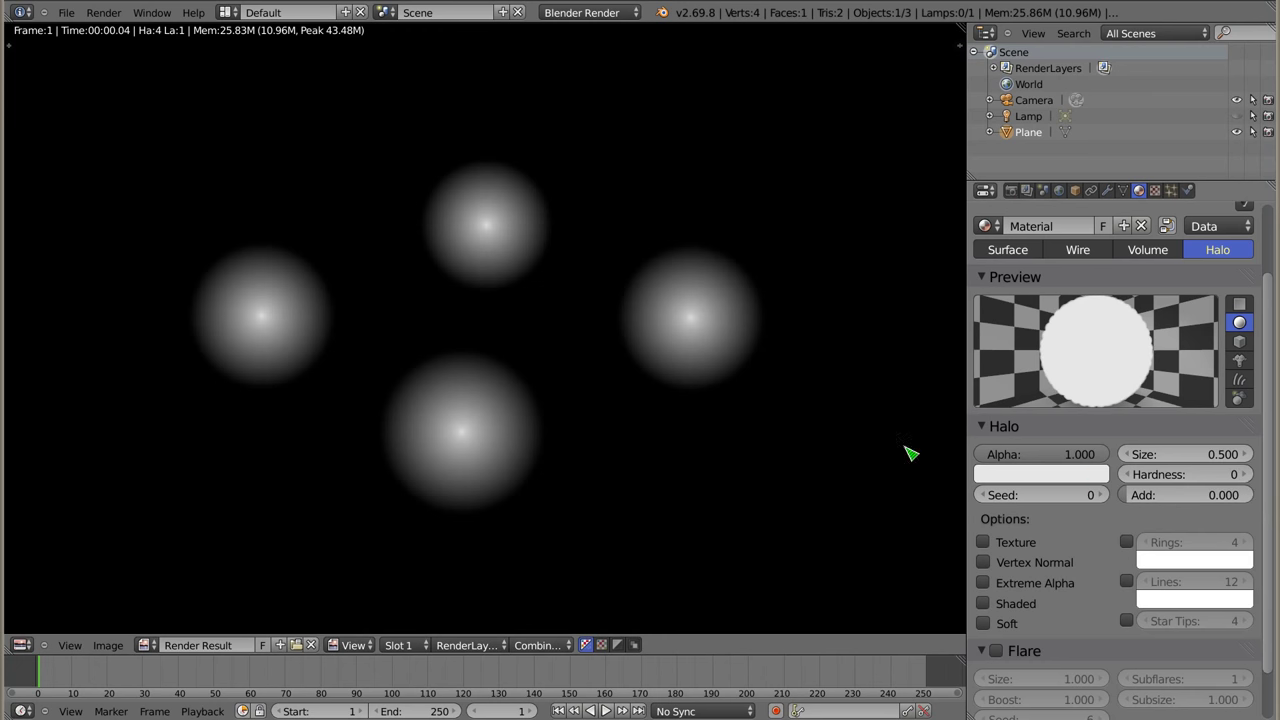
# Return to the 3D view in camera view and reposition the plane
pyautogui.press('Escape')
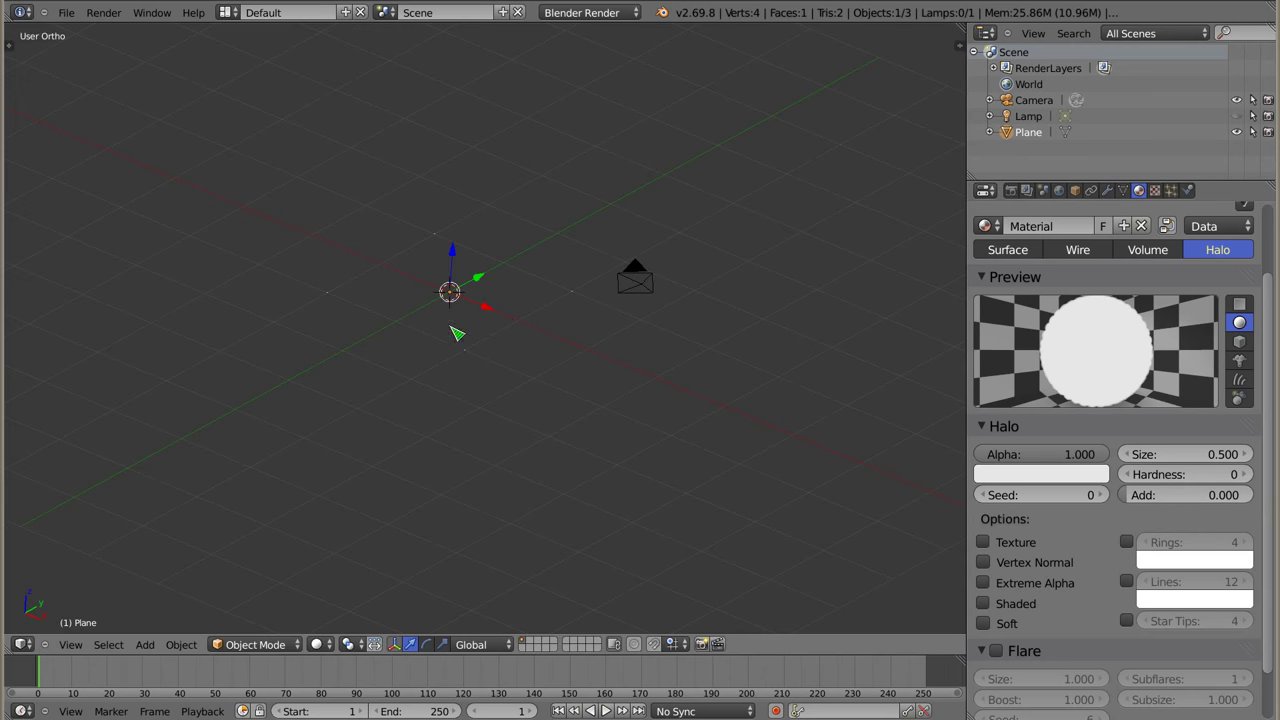
pyautogui.press('KP_0')
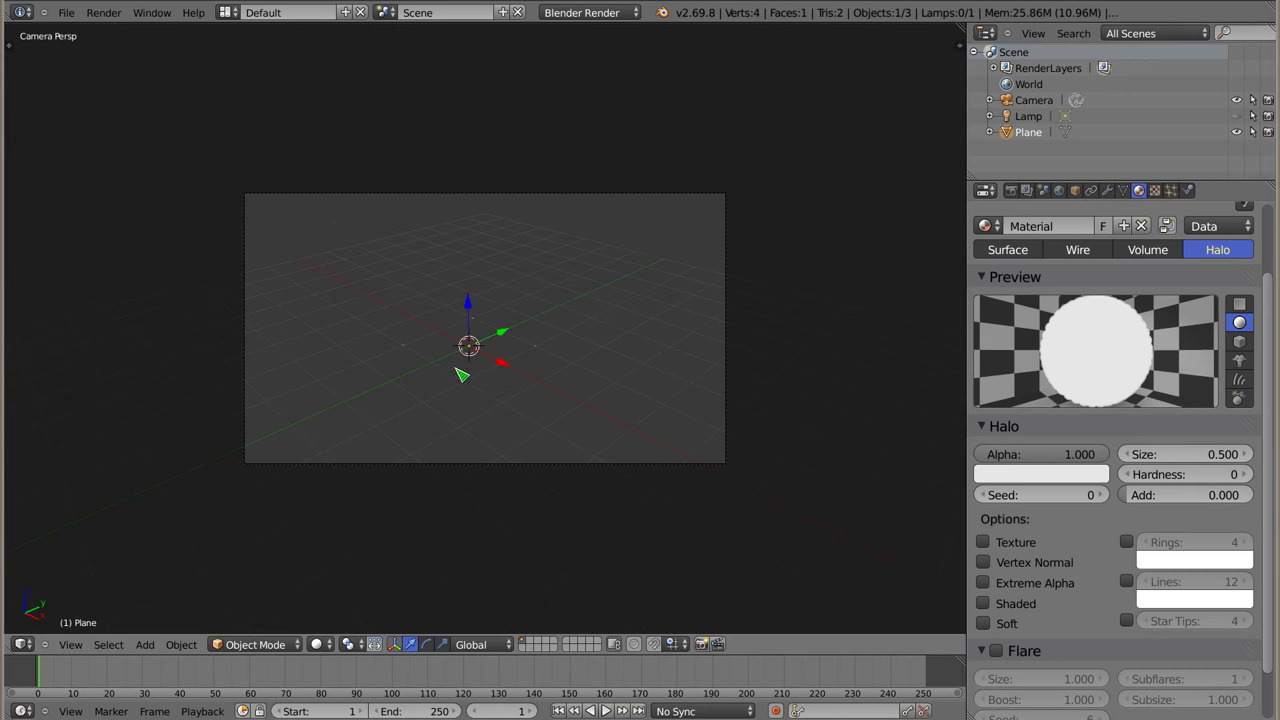
pyautogui.press('g')
pyautogui.click(478, 357)
# Trackball-rotate the plane twice and render the halos spread in a row
pyautogui.press('r')
pyautogui.press('r')
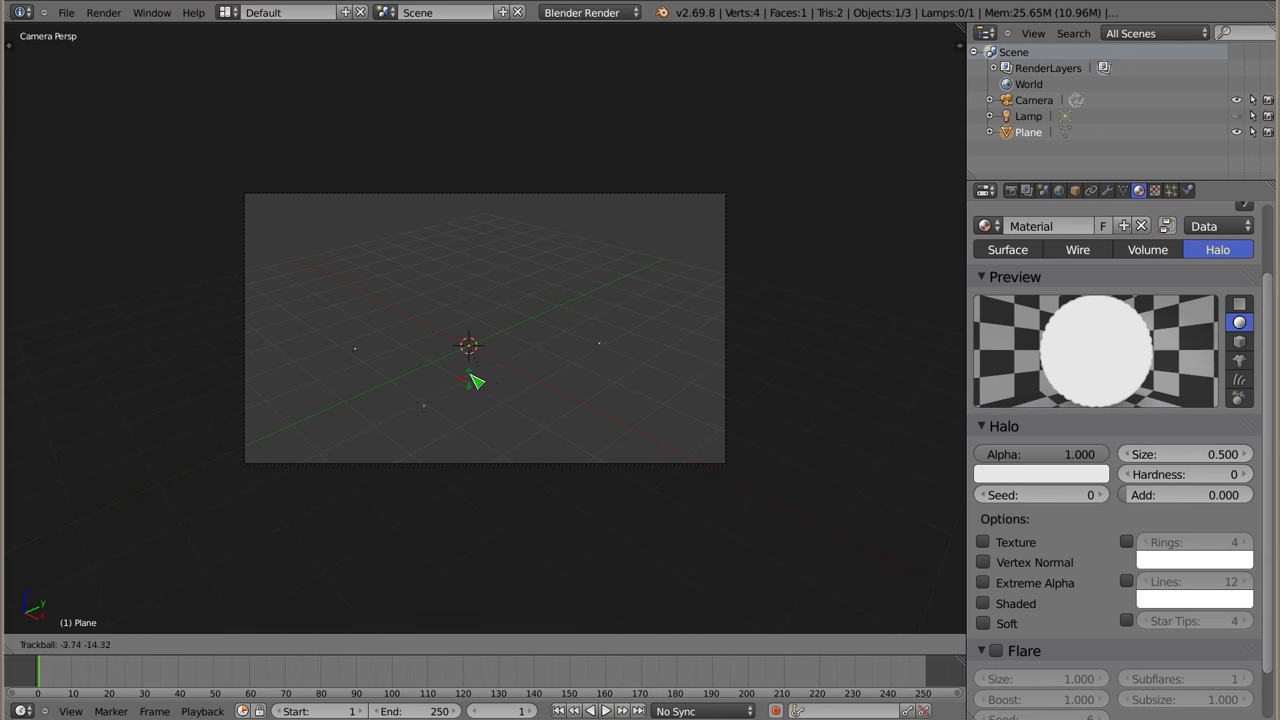
pyautogui.click(496, 368)
pyautogui.press('r')
pyautogui.press('r')
pyautogui.click(481, 359)
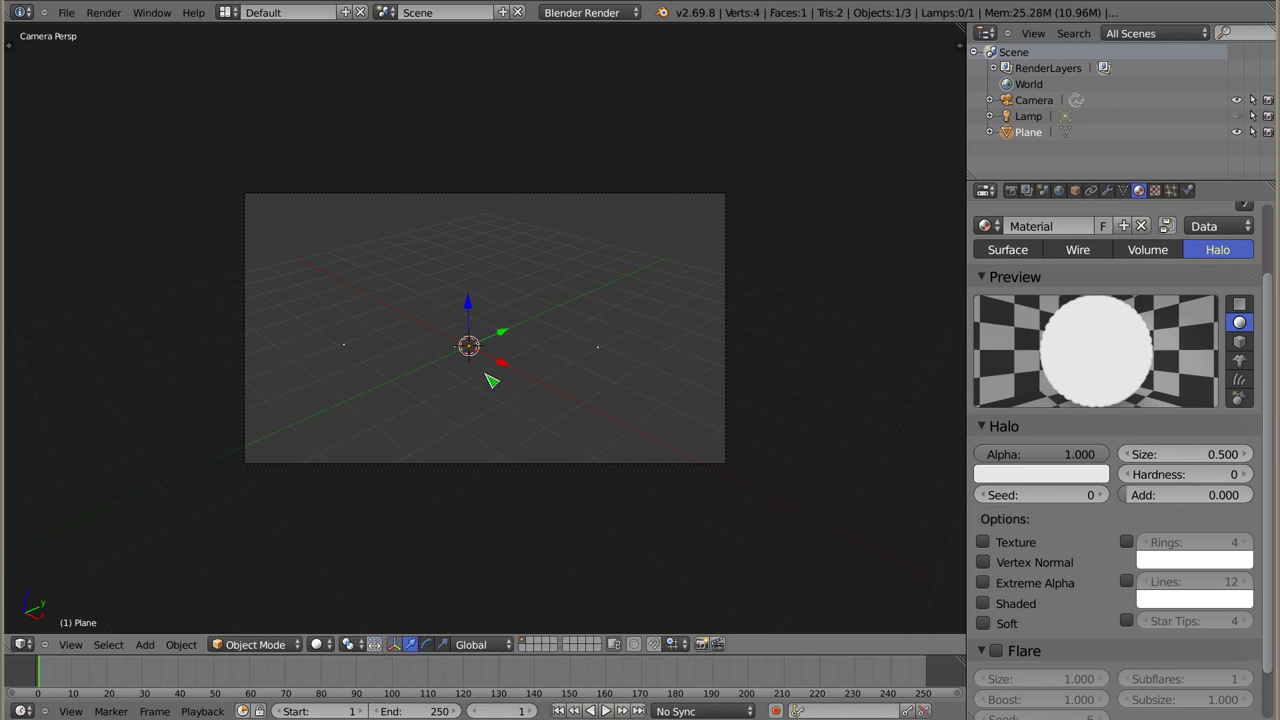
pyautogui.press('F12')
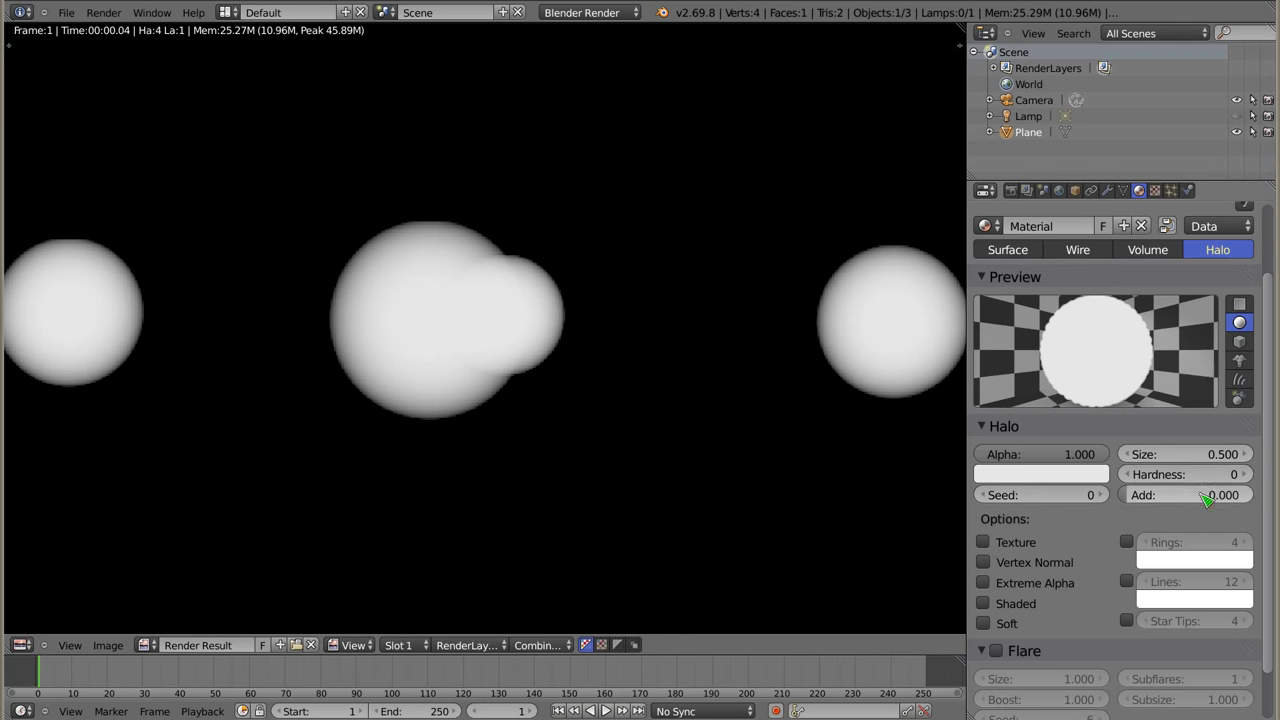
# Raise Hardness to 127 and Add to 1.000, rendering after each change
pyautogui.click(1192, 476)
pyautogui.moveTo(1192, 476); pyautogui.dragTo(1240, 476)
pyautogui.press('F12')
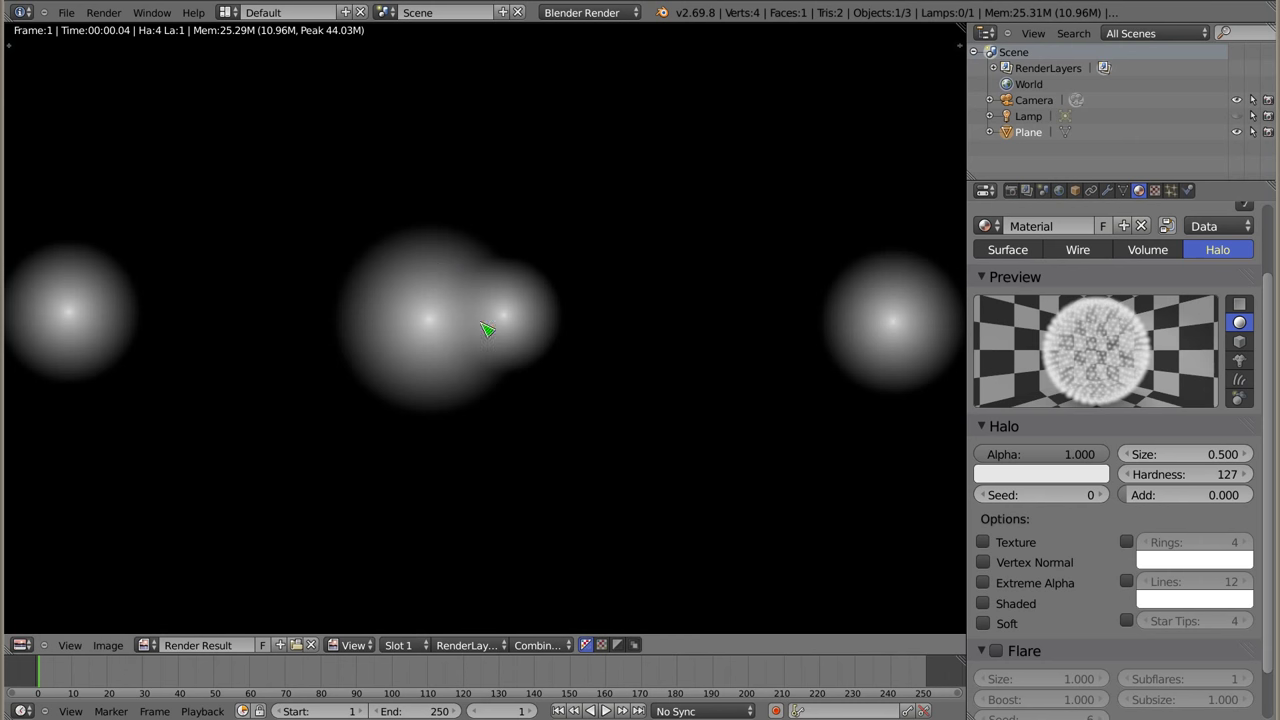
pyautogui.moveTo(1135, 495); pyautogui.dragTo(1230, 495)
pyautogui.press('F12')
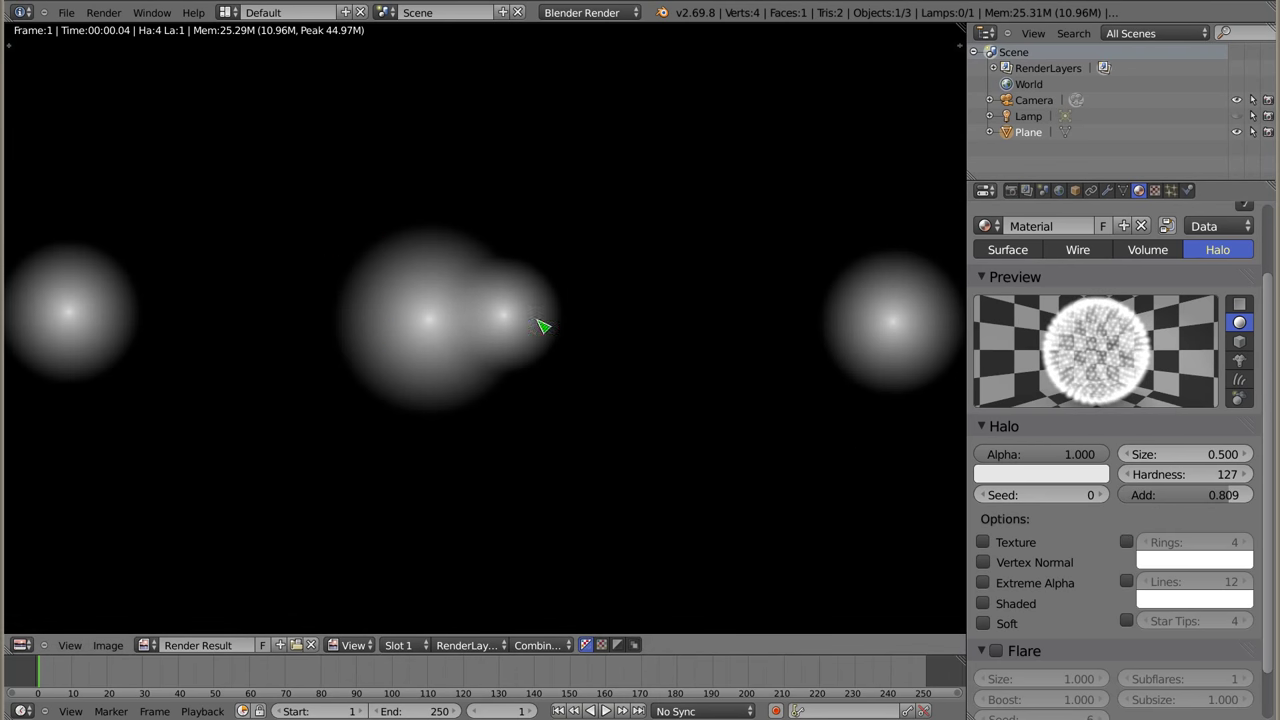
pyautogui.moveTo(1232, 495); pyautogui.dragTo(1250, 495)
pyautogui.press('F12')
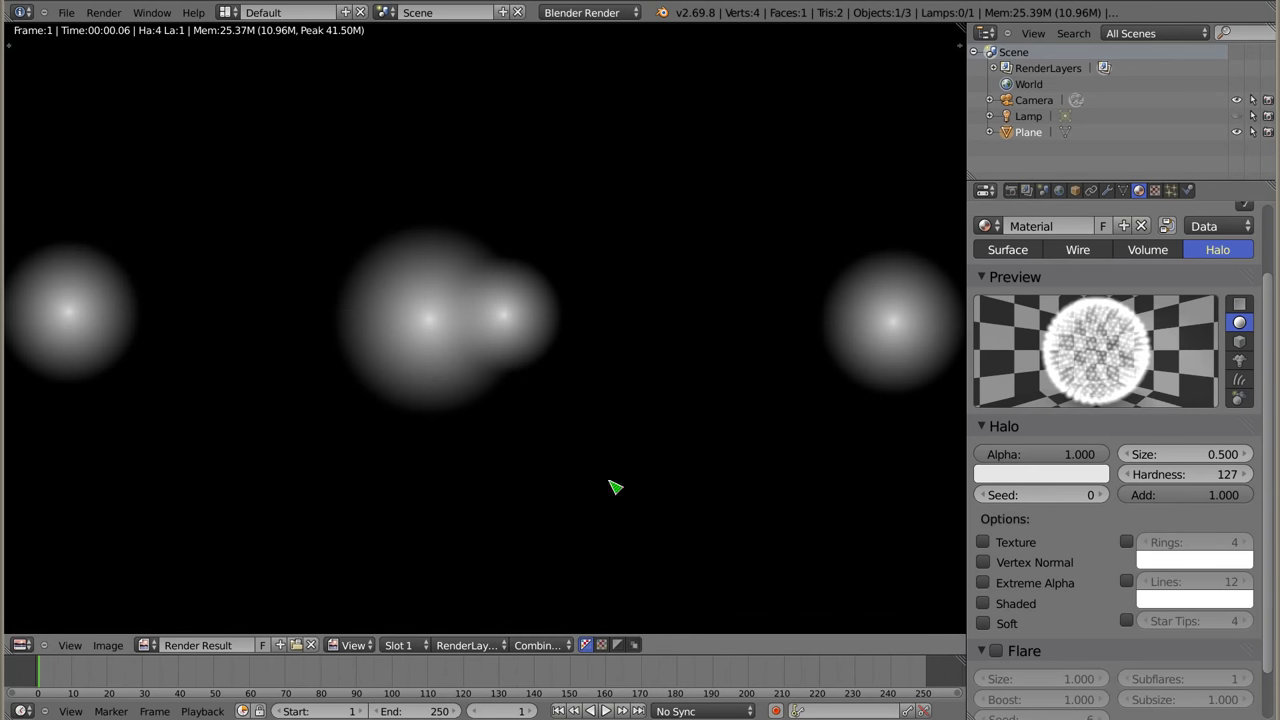
# Lower halo Alpha to about half, raise Add again, and re-render each time
pyautogui.moveTo(1098, 458); pyautogui.dragTo(1070, 458)
pyautogui.moveTo(1170, 500); pyautogui.dragTo(1118, 500)
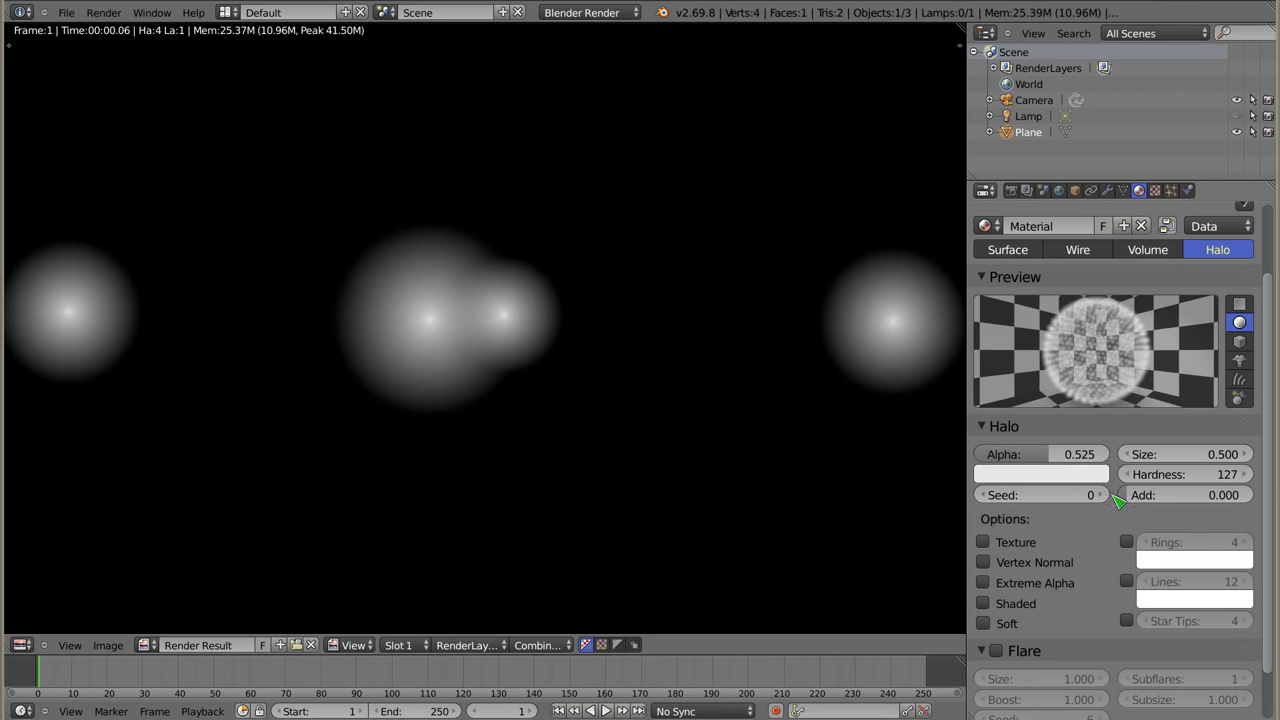
pyautogui.moveTo(1045, 456)
pyautogui.mouseDown()
pyautogui.moveTo(1030, 456)
pyautogui.moveTo(1046, 456)
pyautogui.mouseUp()
pyautogui.press('F12')
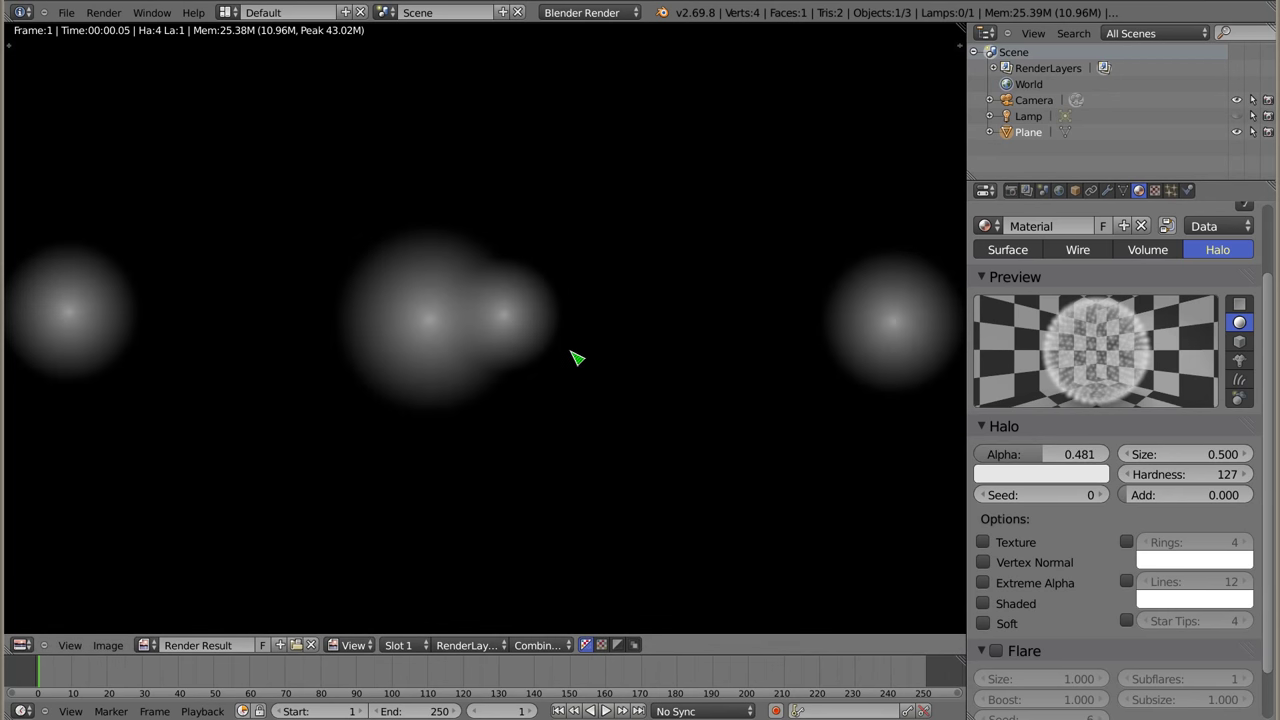
pyautogui.moveTo(1135, 495); pyautogui.dragTo(1240, 510)
pyautogui.press('F12')
pyautogui.press('F12')
pyautogui.press('F12')
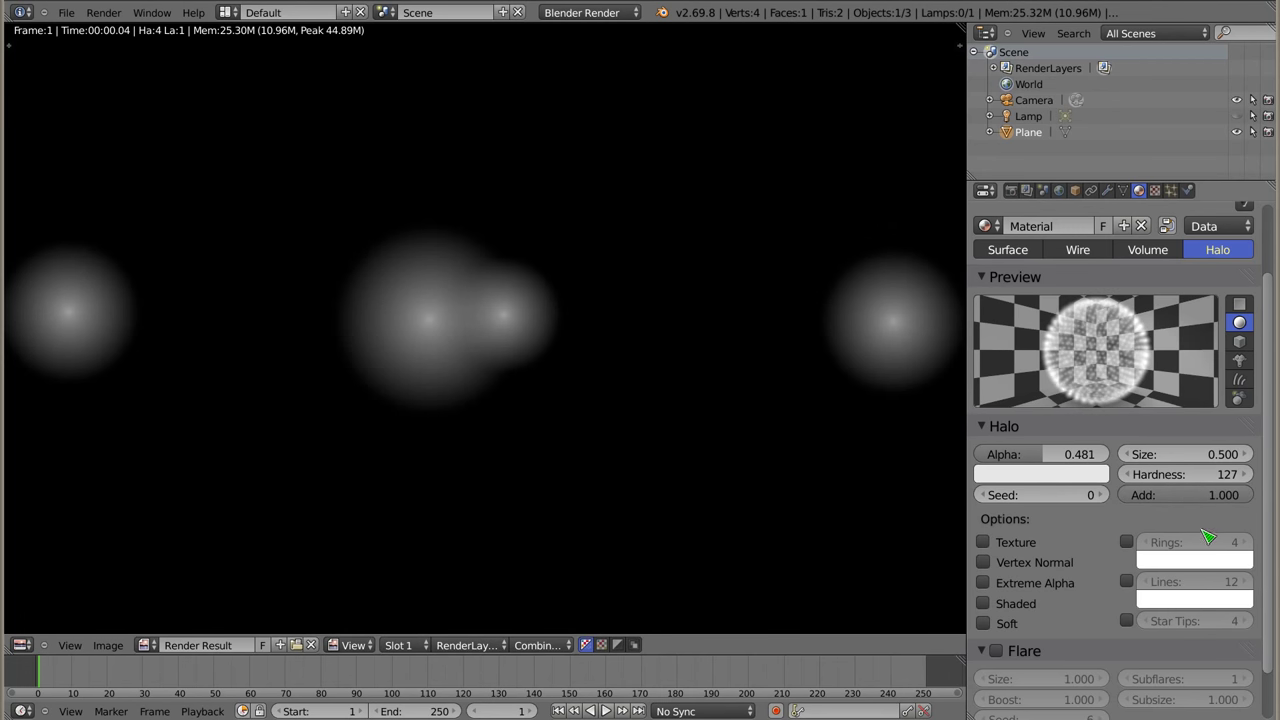
# Drop Alpha to 0.111 and render, then adjust Add and re-render
pyautogui.moveTo(1070, 456); pyautogui.dragTo(1020, 456)
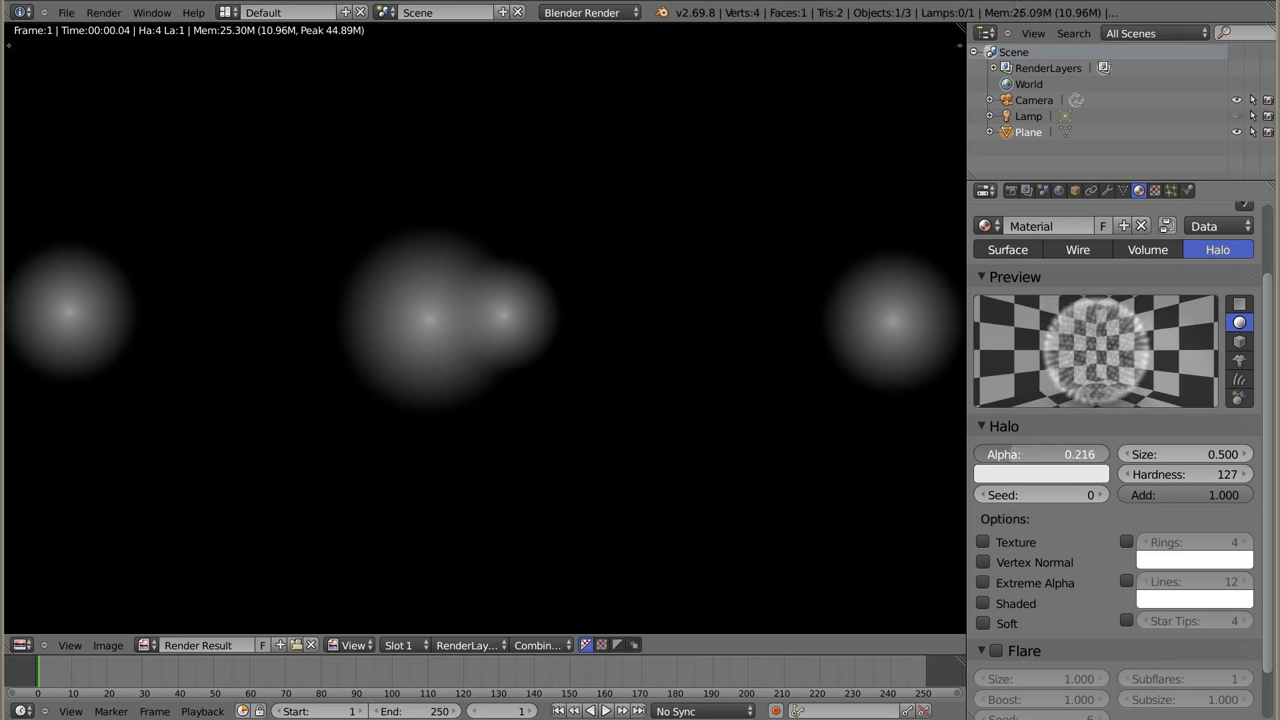
pyautogui.press('F12')
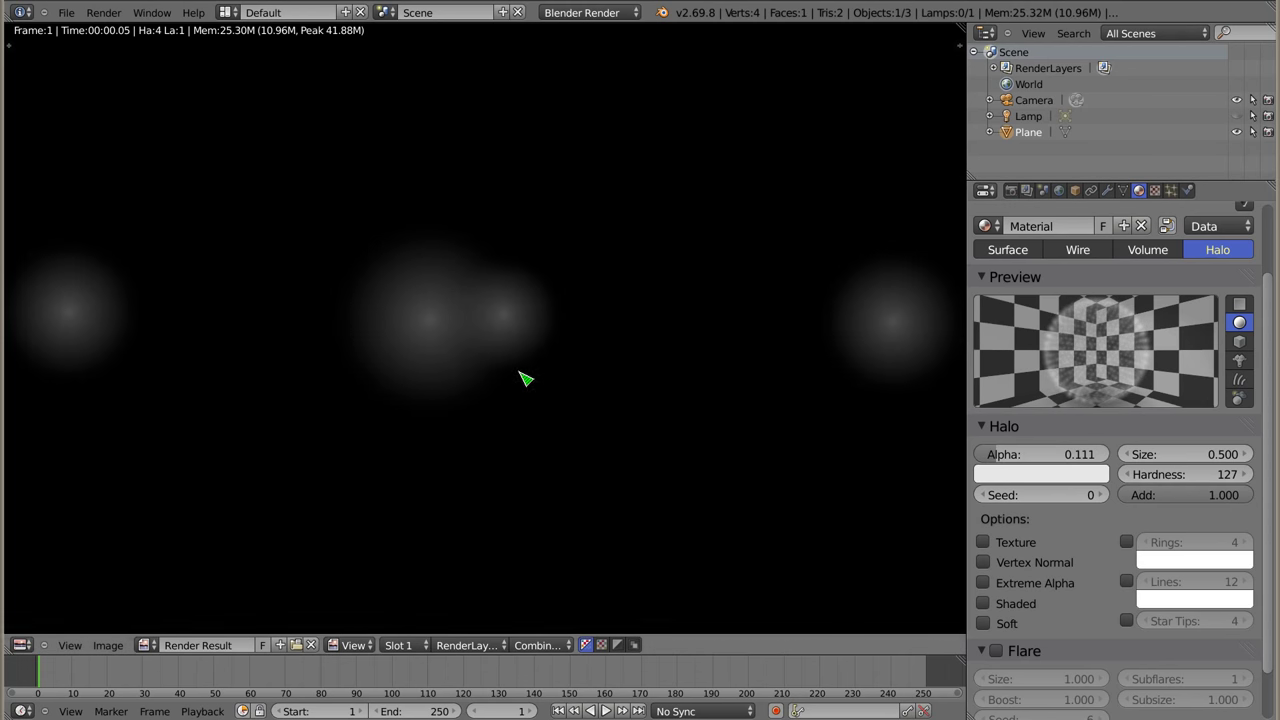
pyautogui.moveTo(1185, 495)
pyautogui.mouseDown()
pyautogui.moveTo(1130, 495)
pyautogui.moveTo(1250, 495)
pyautogui.mouseUp()
pyautogui.press('F12')
pyautogui.press('F12')
# Leave the render, delete the plane, and add a cone mesh
pyautogui.press('Escape')
pyautogui.press('x')
pyautogui.click(520, 358)
pyautogui.hotkey('shift', 'a')
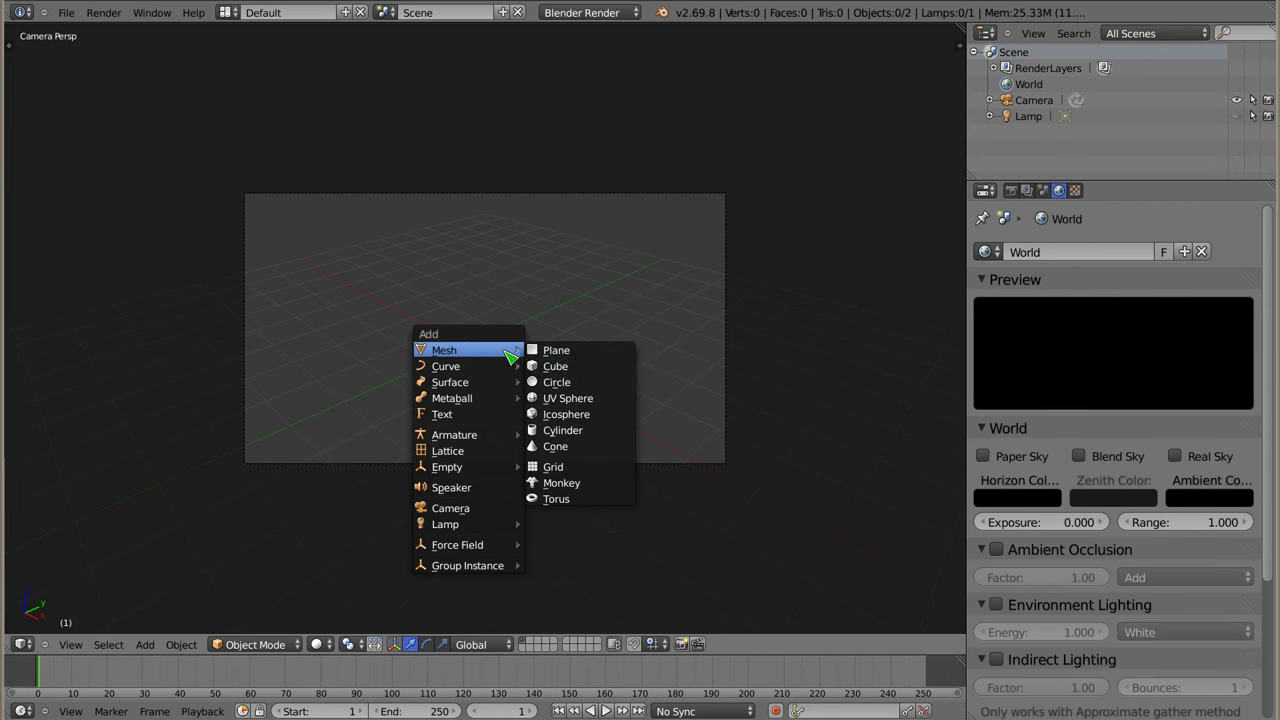
pyautogui.click(572, 447)
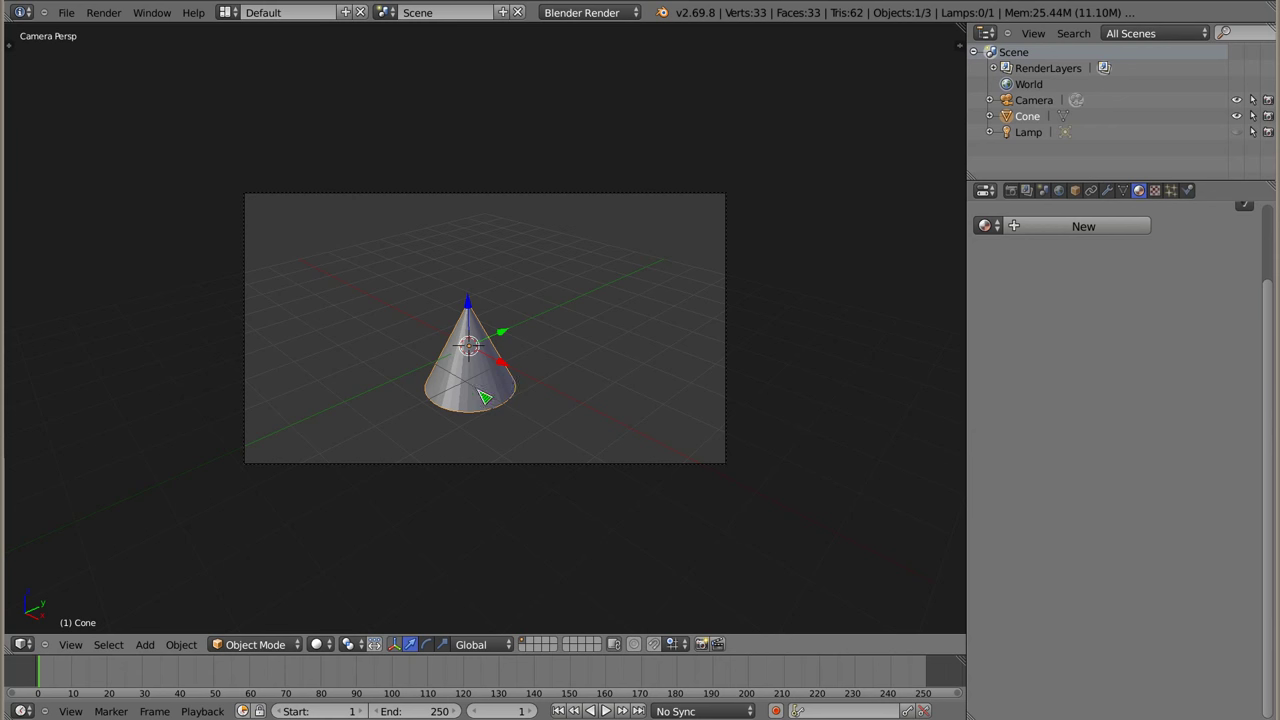
# Tilt and enlarge the cone, then assign it the existing halo Material
pyautogui.press('r')
pyautogui.press('r')
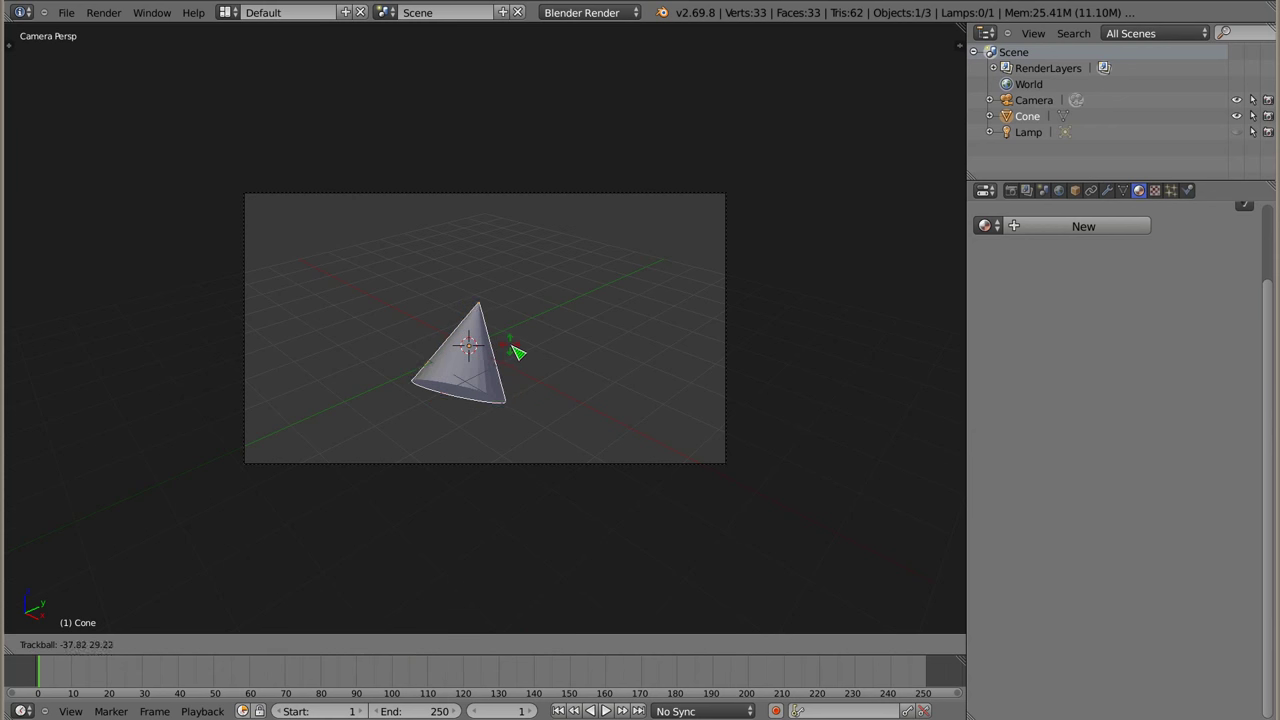
pyautogui.click(517, 350)
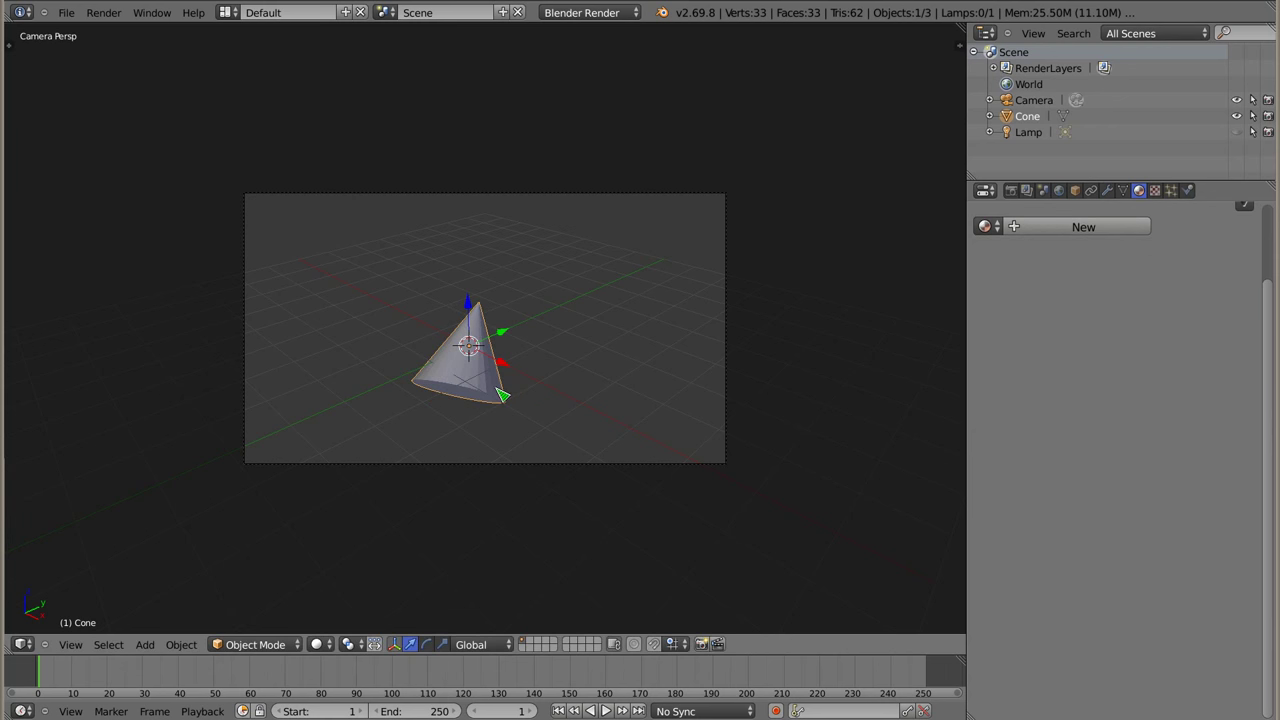
pyautogui.press('s')
pyautogui.press('g')
pyautogui.click(520, 378)
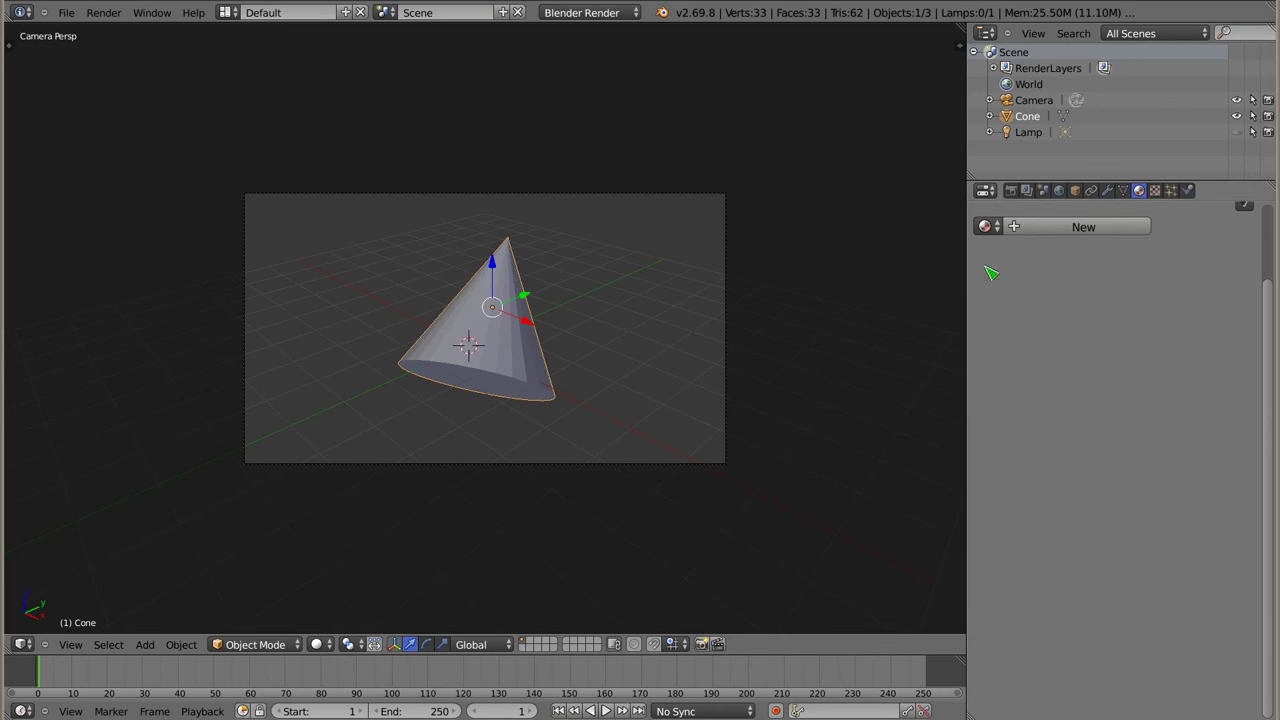
pyautogui.click(985, 226)
pyautogui.click(1000, 254)
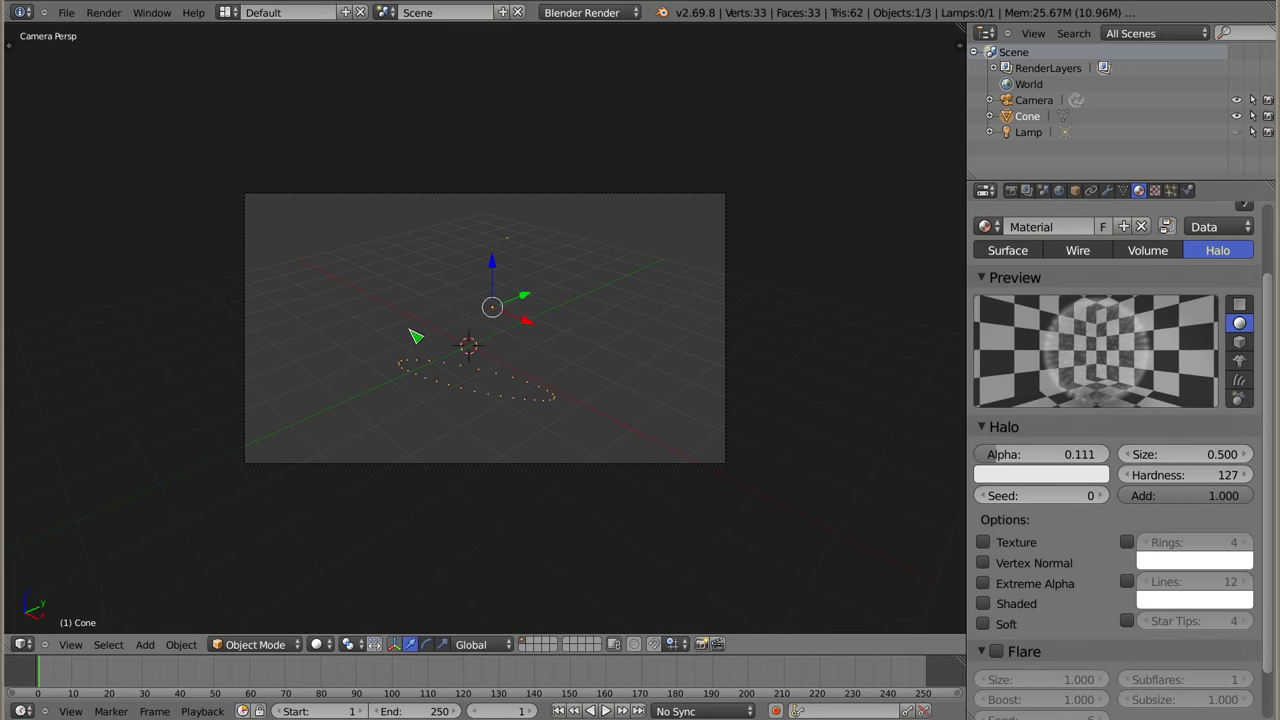
# Render the cone's halos, lower hardness slightly and raise Alpha to 0.327, re-rendering each time
pyautogui.press('F12')
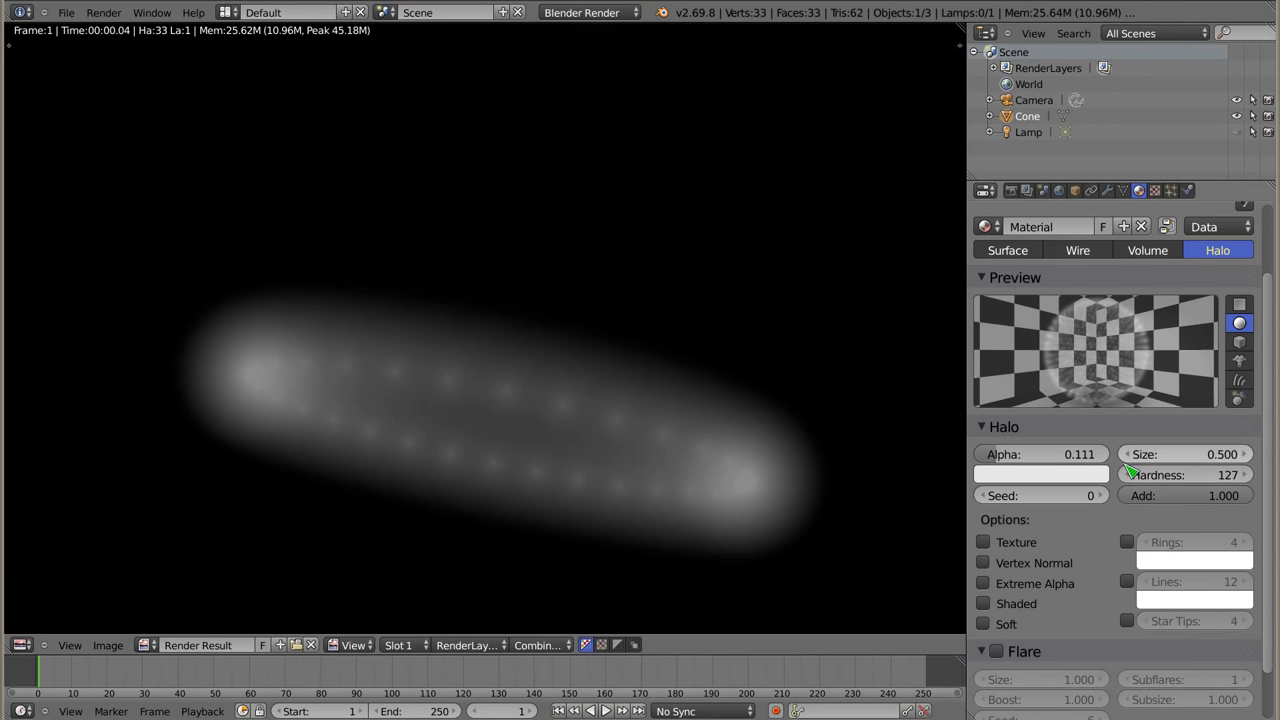
pyautogui.moveTo(1127, 470); pyautogui.dragTo(1118, 470)
pyautogui.press('F12')
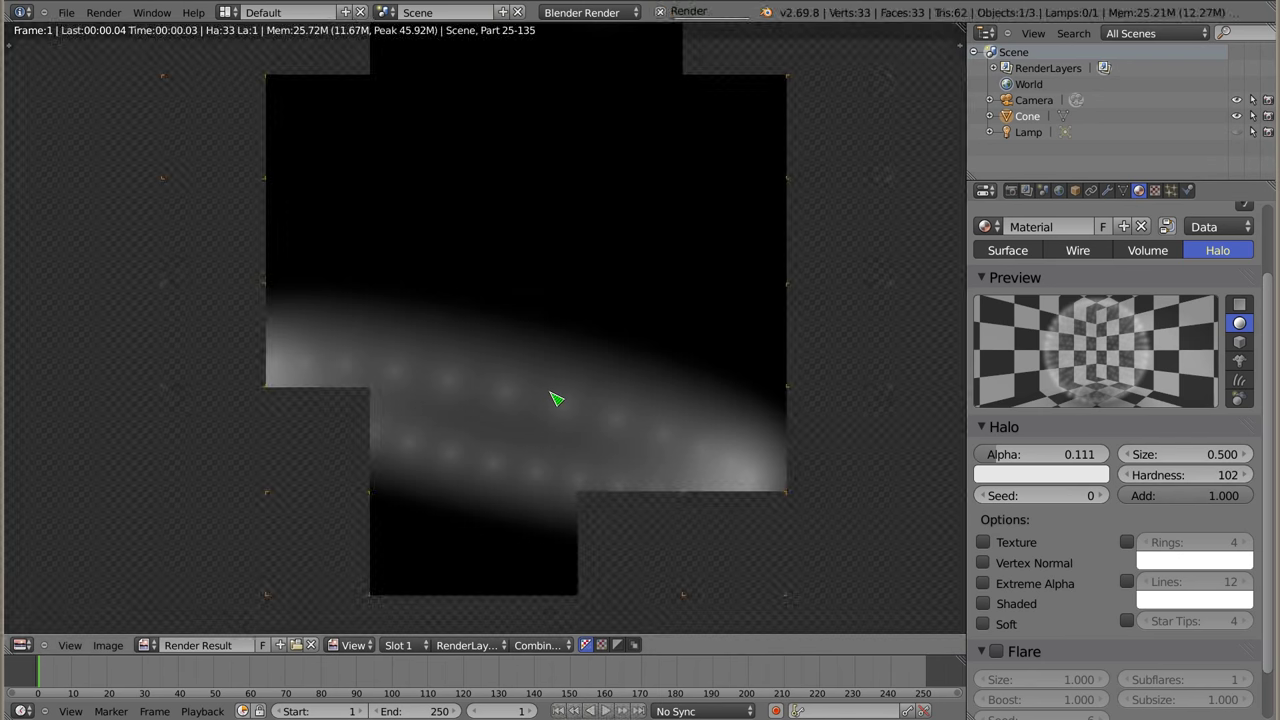
pyautogui.moveTo(1000, 454); pyautogui.dragTo(1073, 456)
pyautogui.press('F12')
pyautogui.press('F12')
pyautogui.press('F12')
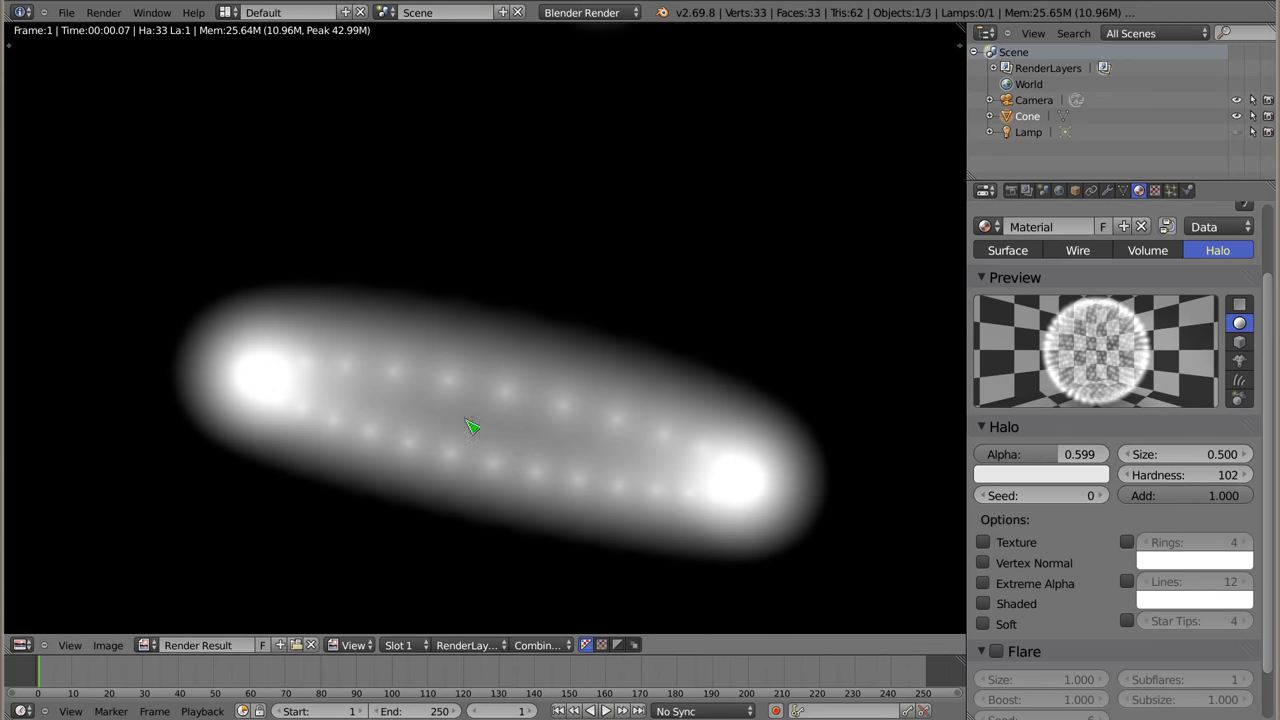
# Zoom into the render and sample pixel brightness across the glowing blob
pyautogui.scroll(1, 260, 404)
pyautogui.scroll(1, 258, 404)
pyautogui.scroll(1, 265, 405)
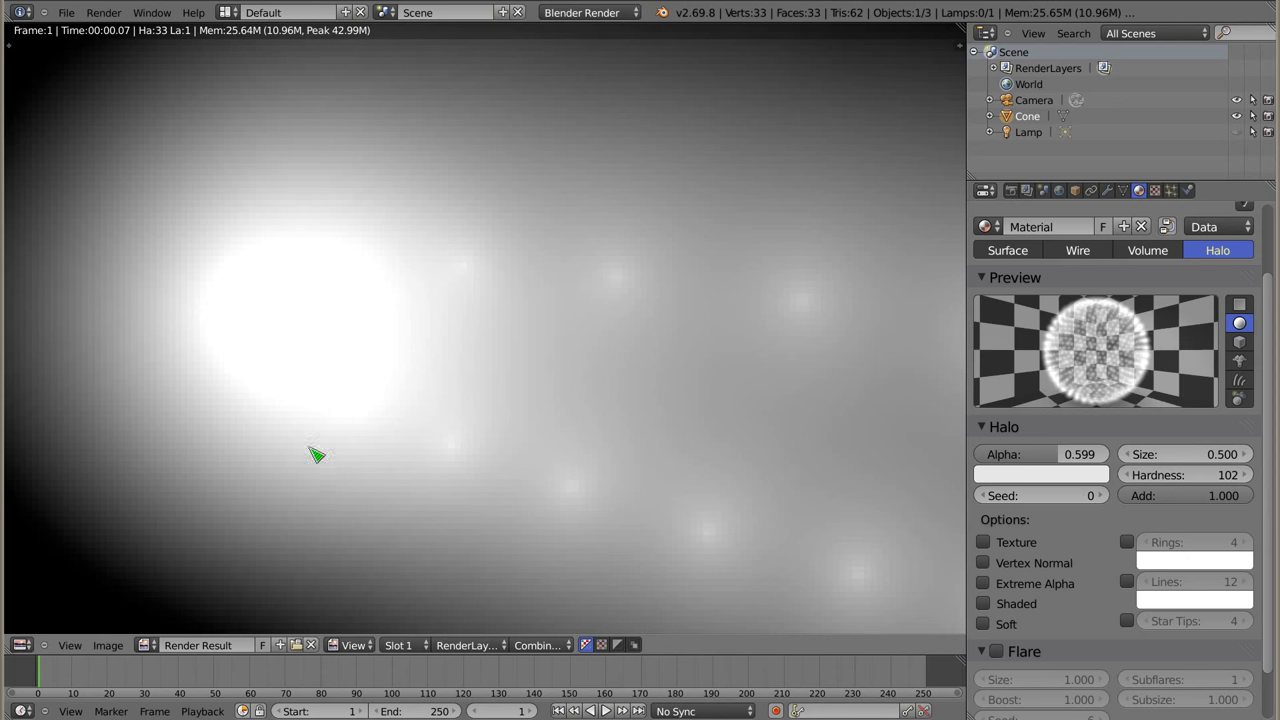
pyautogui.click(290, 343)
pyautogui.moveTo(290, 343); pyautogui.dragTo(269, 296)
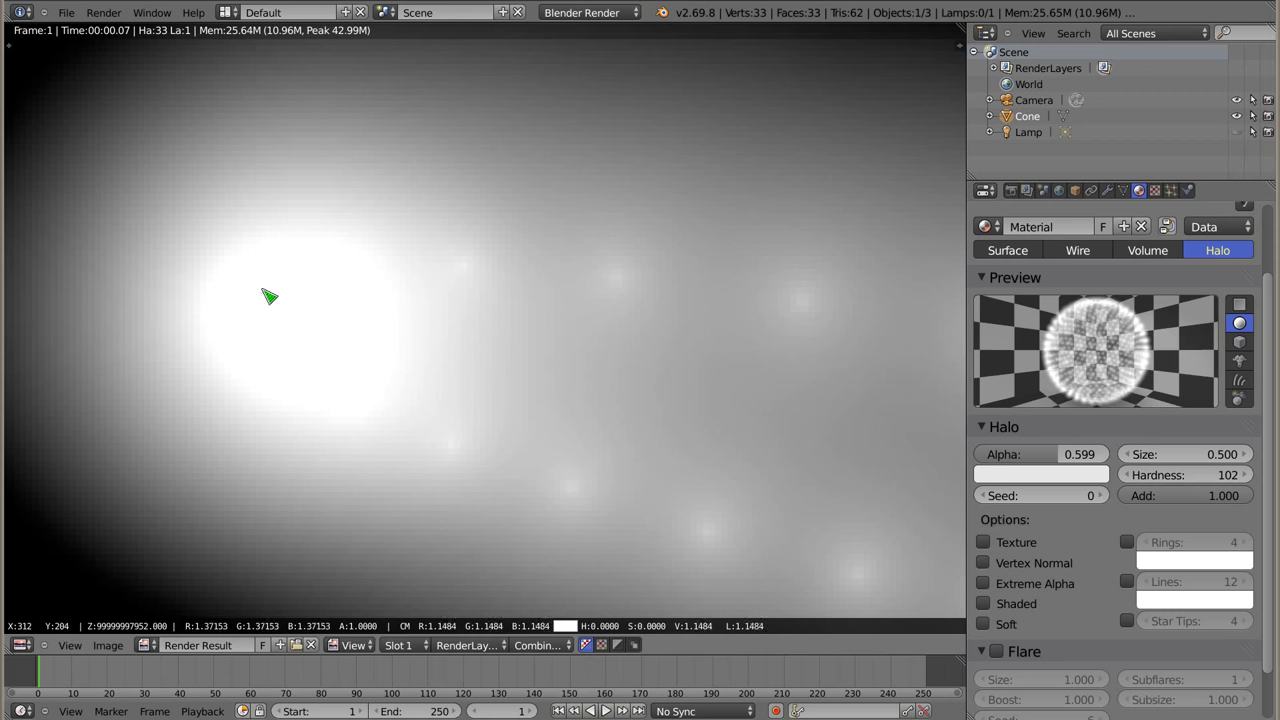
pyautogui.moveTo(264, 291)
pyautogui.mouseDown()
pyautogui.moveTo(232, 296)
pyautogui.moveTo(250, 356)
pyautogui.moveTo(264, 357)
pyautogui.moveTo(279, 513)
pyautogui.mouseUp()
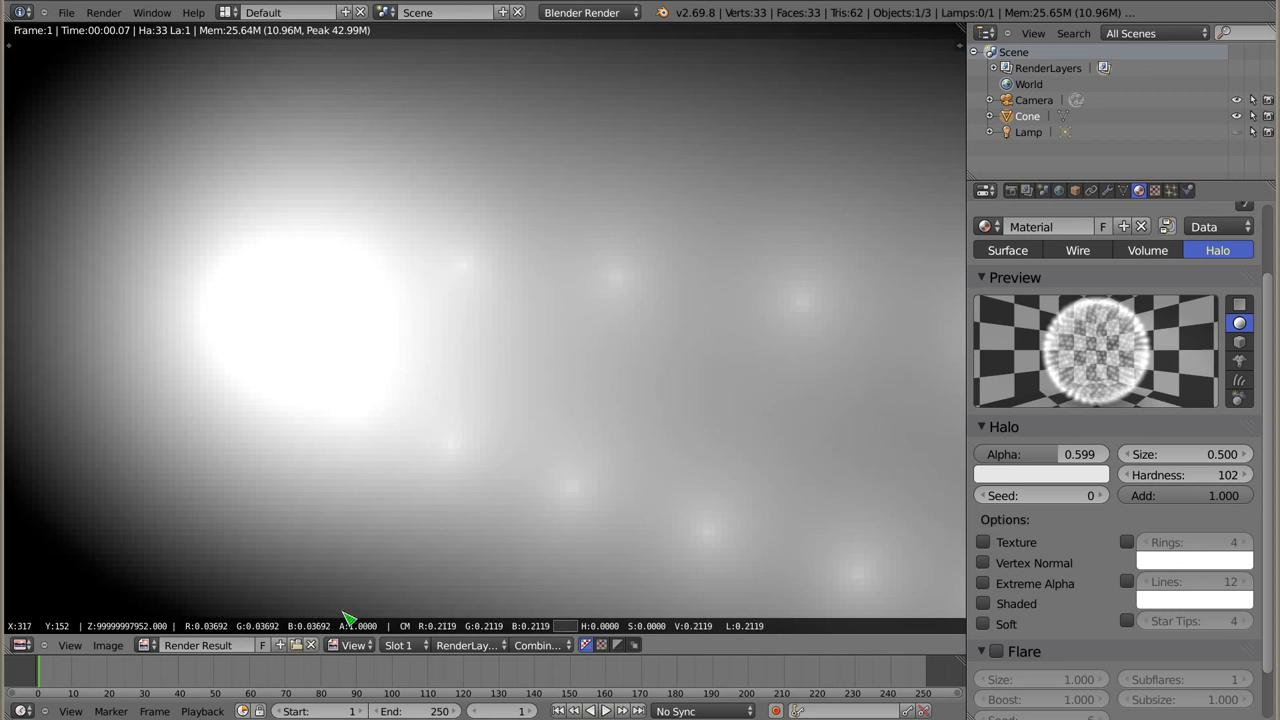
pyautogui.moveTo(270, 336)
pyautogui.mouseDown()
pyautogui.moveTo(220, 354)
pyautogui.moveTo(286, 320)
pyautogui.moveTo(309, 346)
pyautogui.moveTo(279, 316)
pyautogui.moveTo(263, 339)
pyautogui.moveTo(215, 311)
pyautogui.moveTo(251, 260)
pyautogui.moveTo(320, 269)
pyautogui.moveTo(277, 409)
pyautogui.moveTo(316, 237)
pyautogui.moveTo(217, 286)
pyautogui.moveTo(360, 300)
pyautogui.moveTo(191, 311)
pyautogui.moveTo(356, 320)
pyautogui.moveTo(163, 214)
pyautogui.moveTo(154, 251)
pyautogui.moveTo(209, 257)
pyautogui.moveTo(265, 297)
pyautogui.mouseUp()
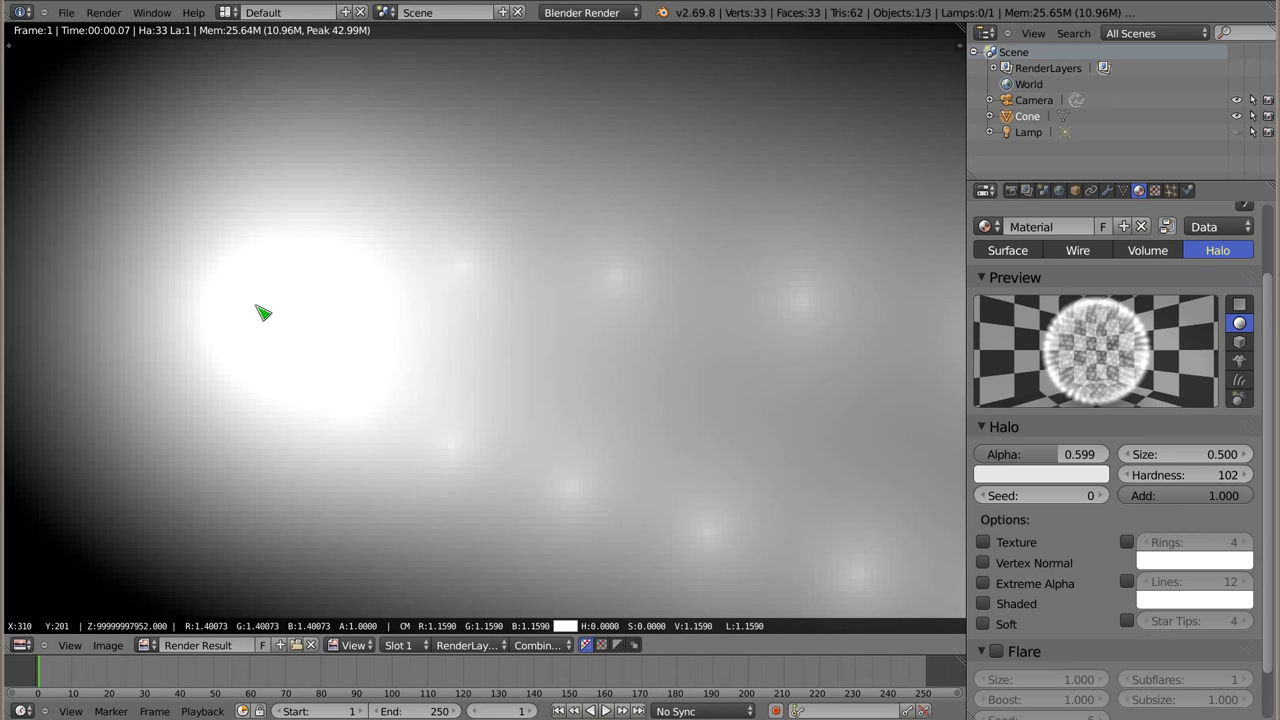
pyautogui.moveTo(271, 318); pyautogui.dragTo(275, 320)
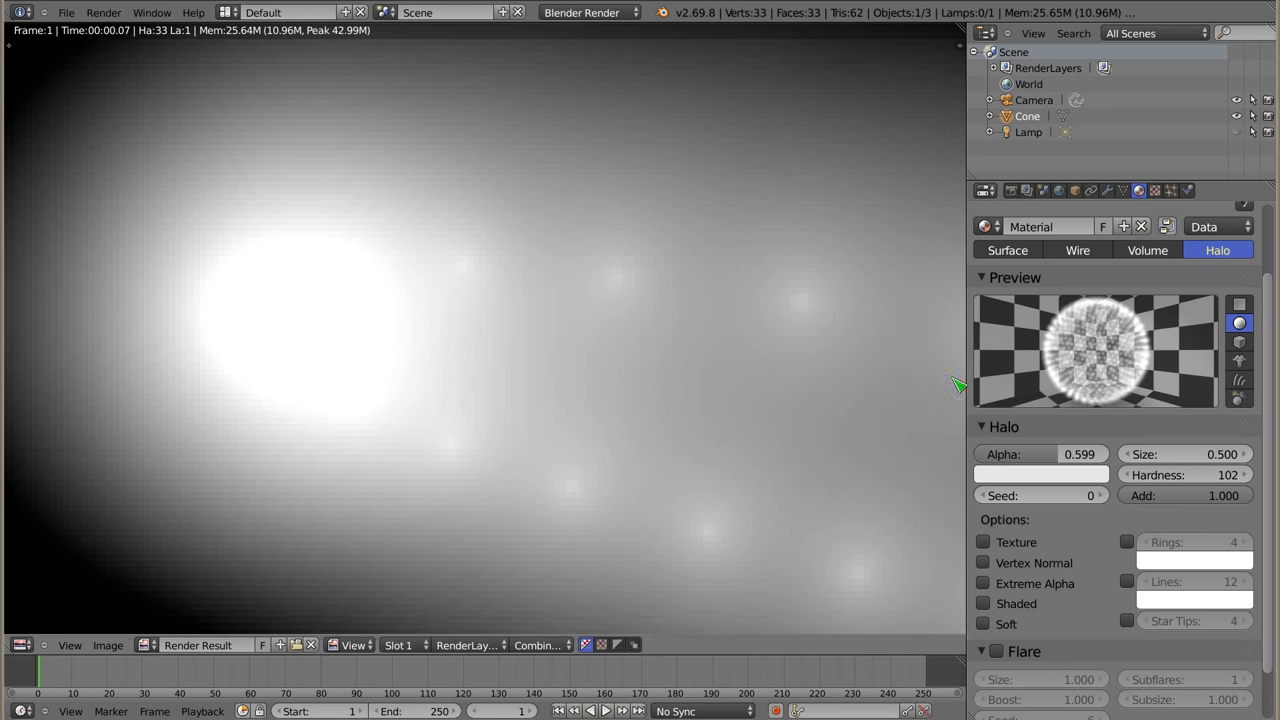
# Lower halo Add to 0.512, re-render, and sample the dimmer result
pyautogui.moveTo(1218, 503); pyautogui.dragTo(1185, 503)
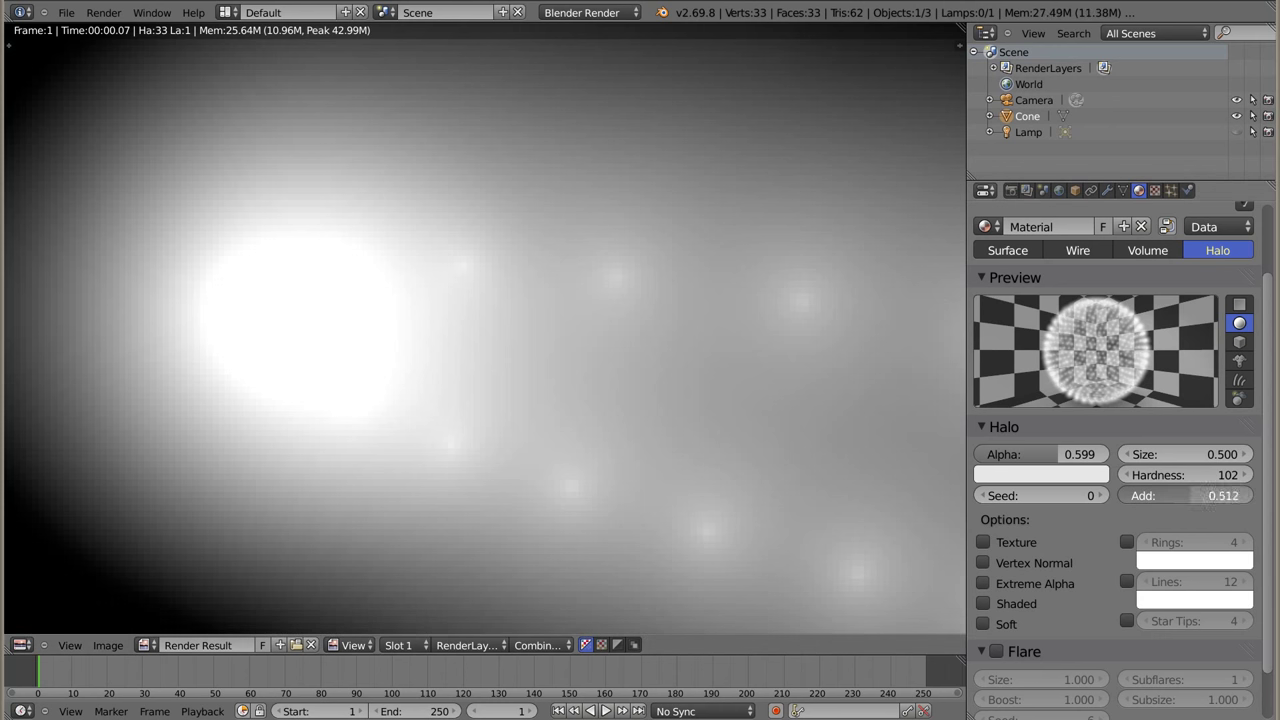
pyautogui.press('F12')
pyautogui.moveTo(320, 324)
pyautogui.mouseDown()
pyautogui.moveTo(264, 346)
pyautogui.moveTo(249, 326)
pyautogui.moveTo(271, 291)
pyautogui.moveTo(277, 347)
pyautogui.moveTo(257, 314)
pyautogui.moveTo(283, 363)
pyautogui.moveTo(277, 337)
pyautogui.moveTo(306, 328)
pyautogui.moveTo(357, 357)
pyautogui.mouseUp()
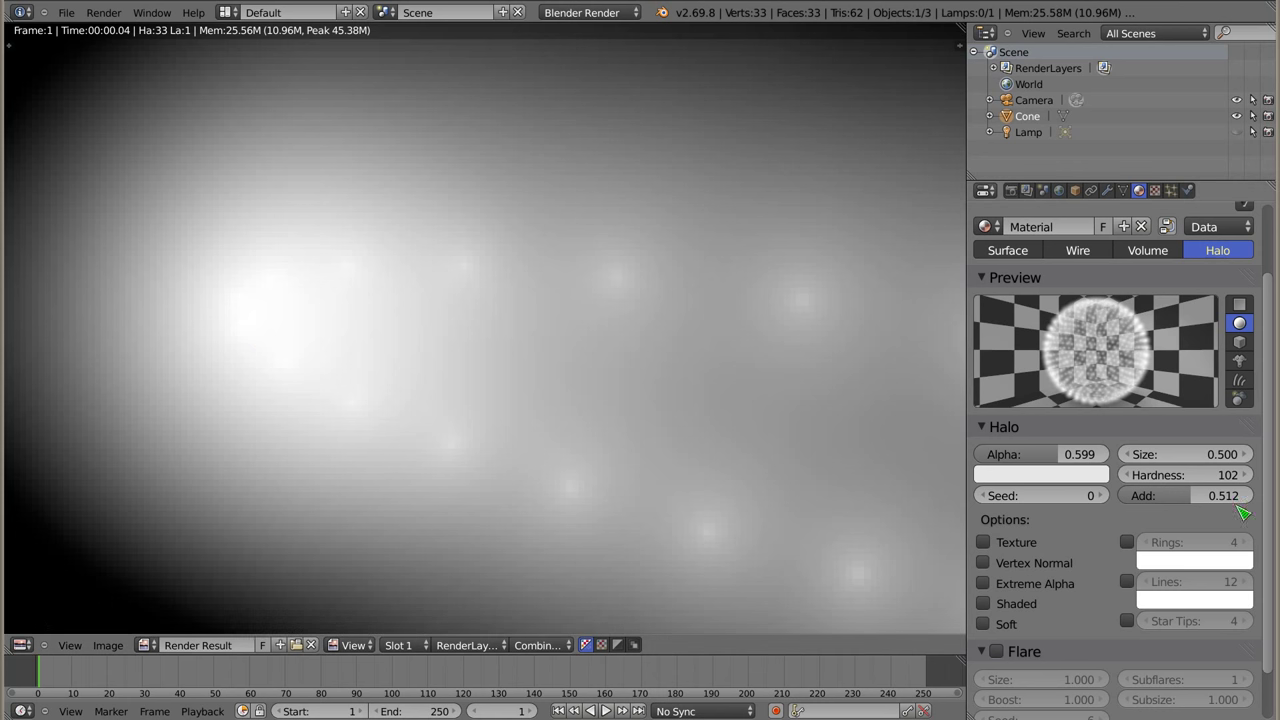
# Frame the whole halo streak and re-render with halo Alpha lowered to 0.296
pyautogui.scroll(-5, 520, 345)
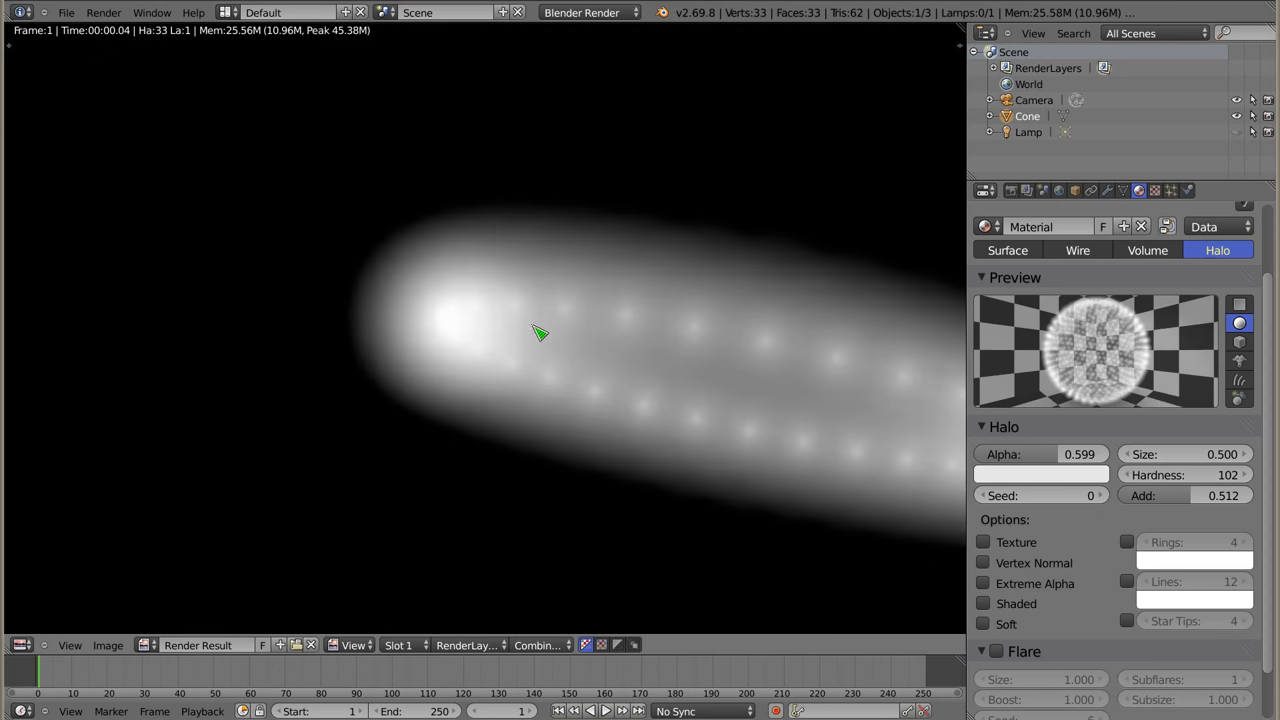
pyautogui.scroll(-1, 590, 335)
pyautogui.scroll(-1, 640, 345)
pyautogui.moveTo(688, 372); pyautogui.dragTo(597, 464, button='middle')
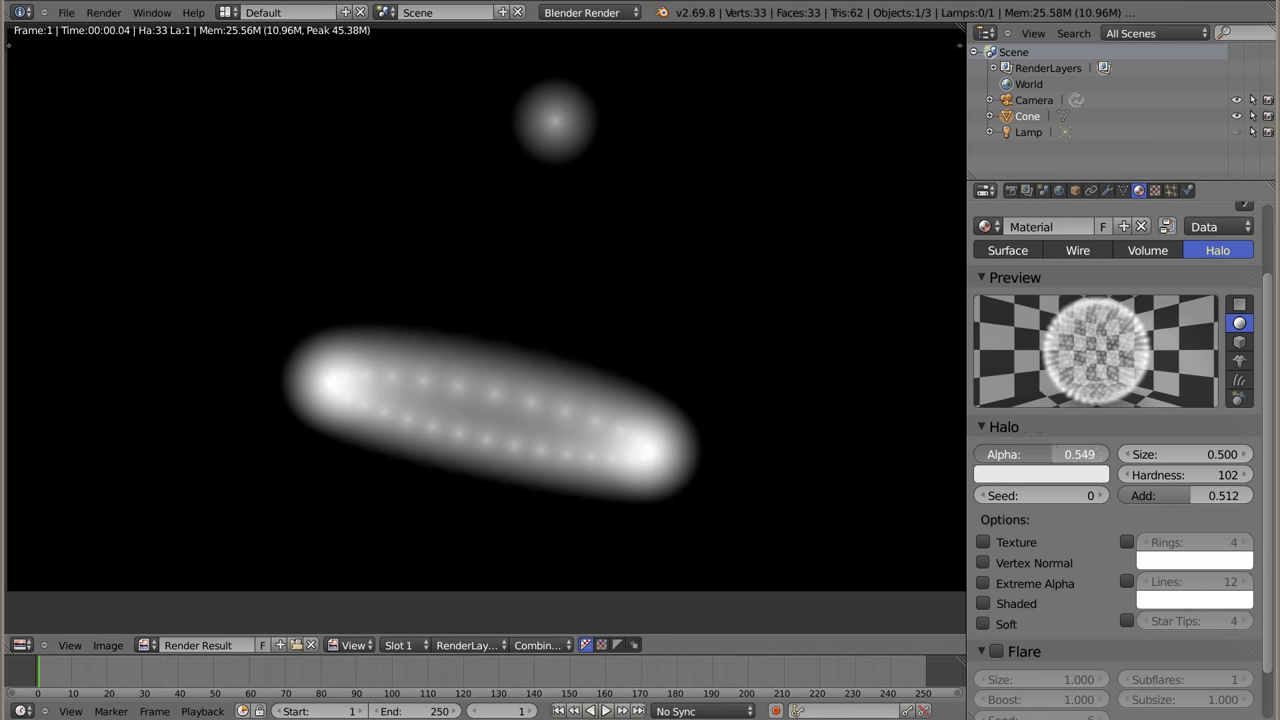
pyautogui.moveTo(1075, 454); pyautogui.dragTo(1032, 454)
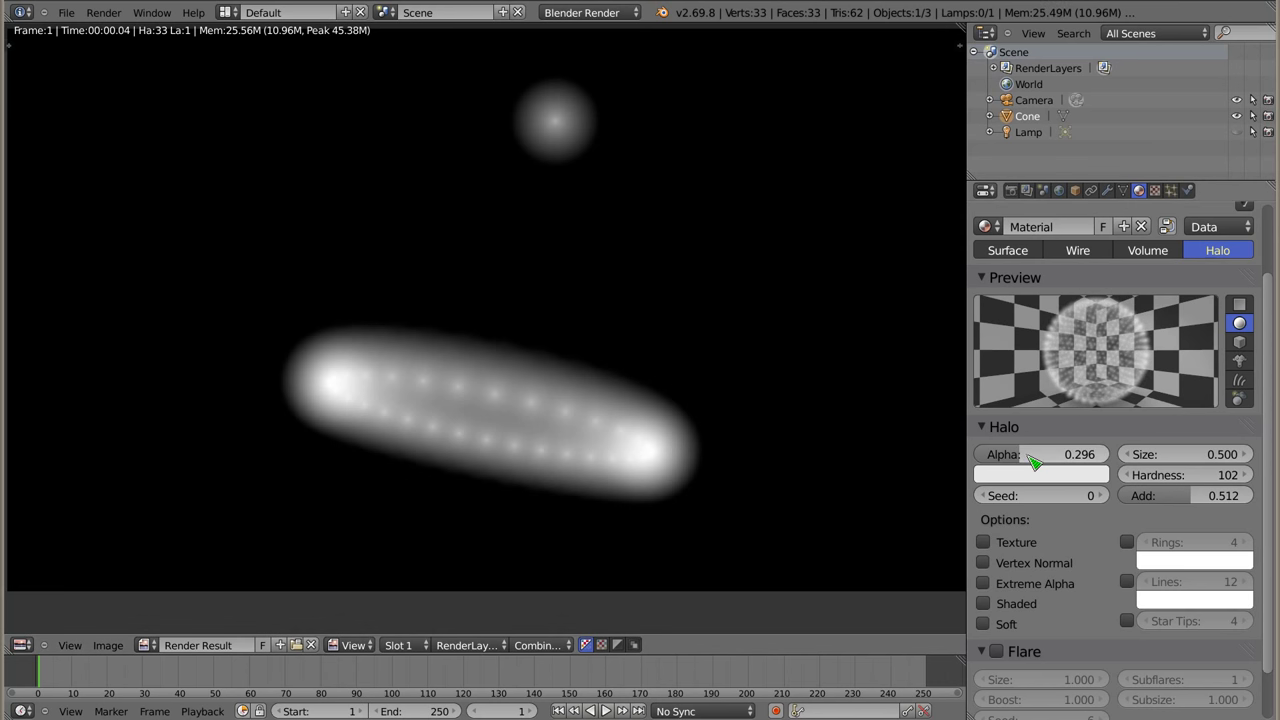
pyautogui.press('F12')
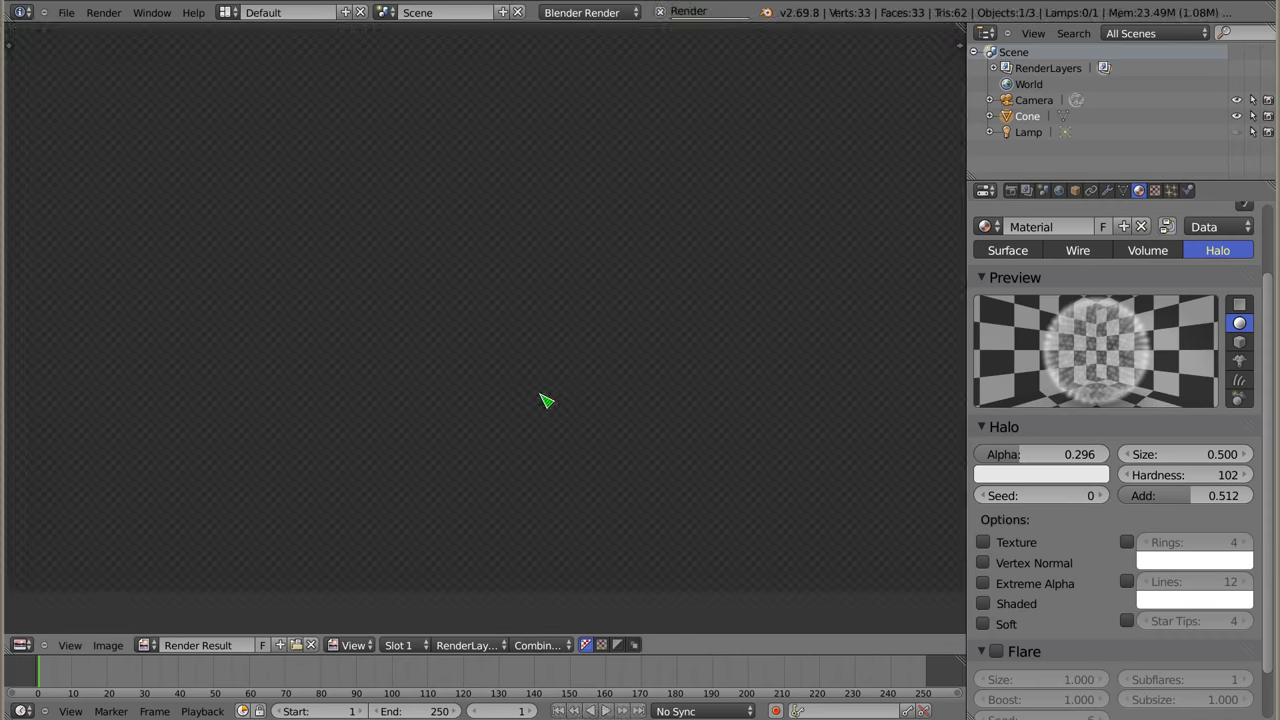
# Render halos at Size 0.200 and Add 1.000, then delete the cone
pyautogui.moveTo(1148, 455); pyautogui.dragTo(1100, 455)
pyautogui.press('F12')
pyautogui.moveTo(1190, 495); pyautogui.dragTo(1237, 495)
pyautogui.press('F12')
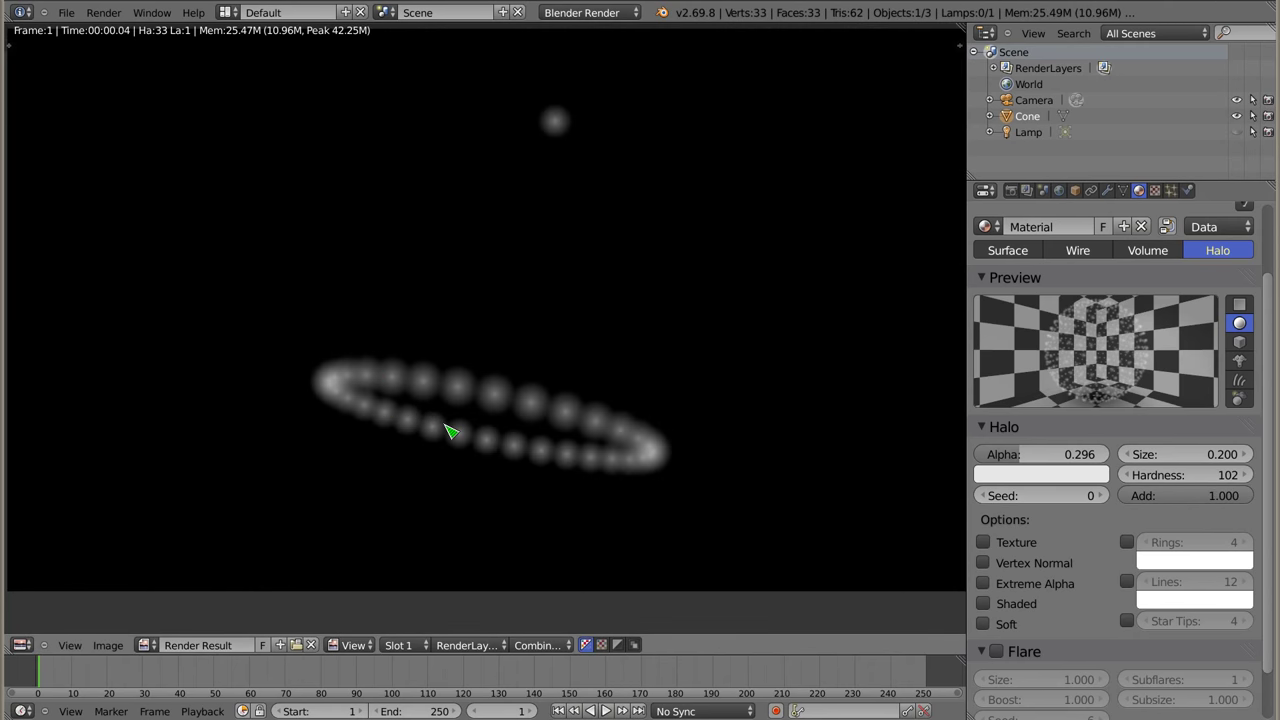
pyautogui.press('Escape')
pyautogui.press('Delete')
# Add a UV sphere, give it the existing halo Material, and scale it up
pyautogui.hotkey('shift', 'a')
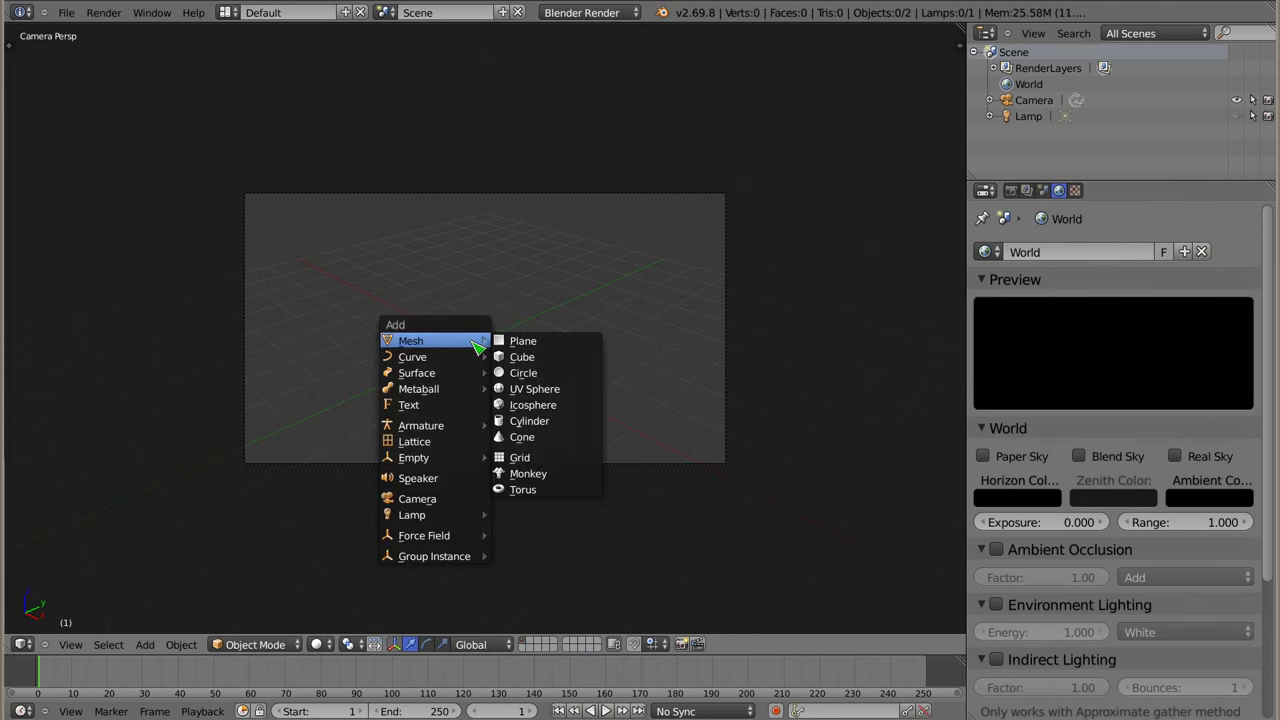
pyautogui.click(535, 389)
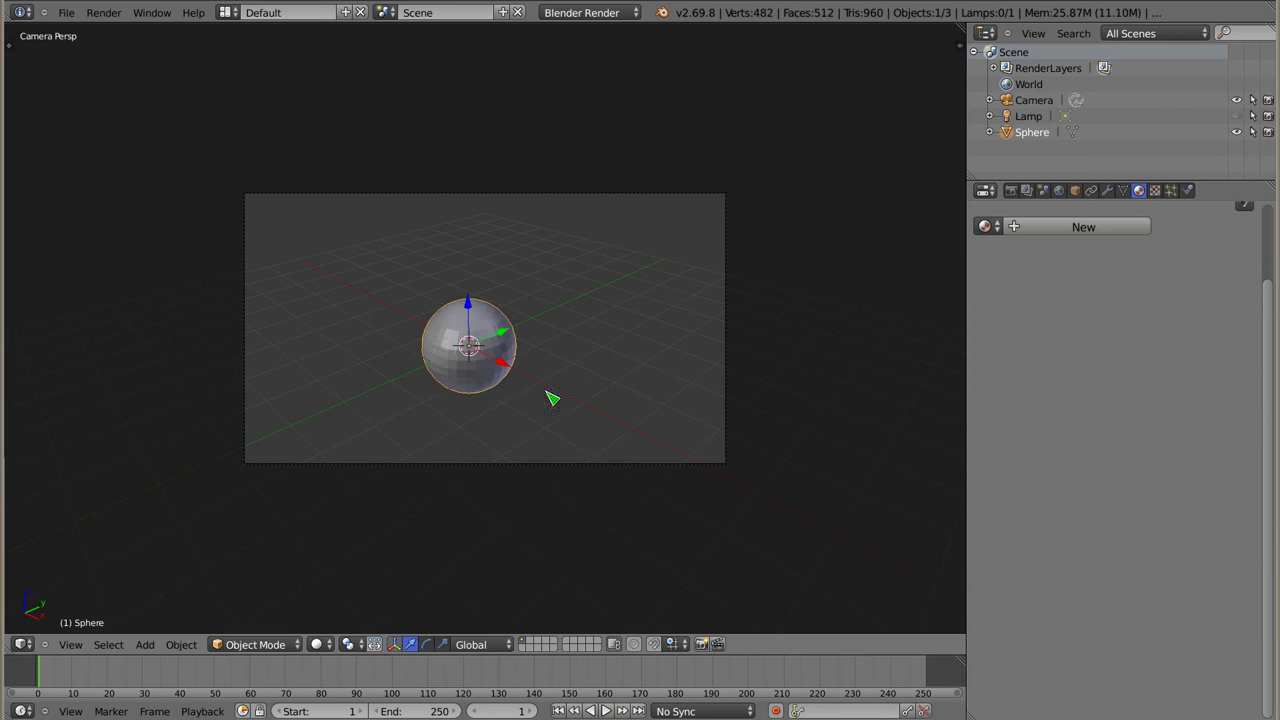
pyautogui.click(985, 226)
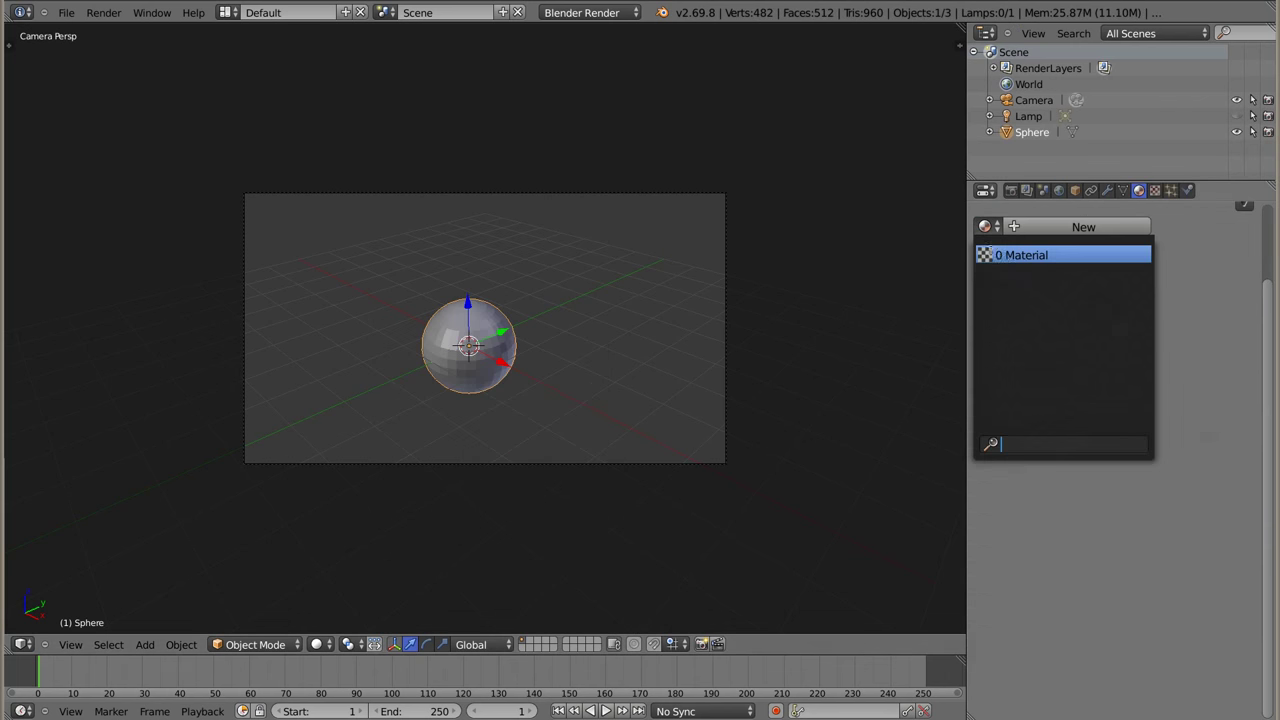
pyautogui.click(1010, 253)
pyautogui.press('s')
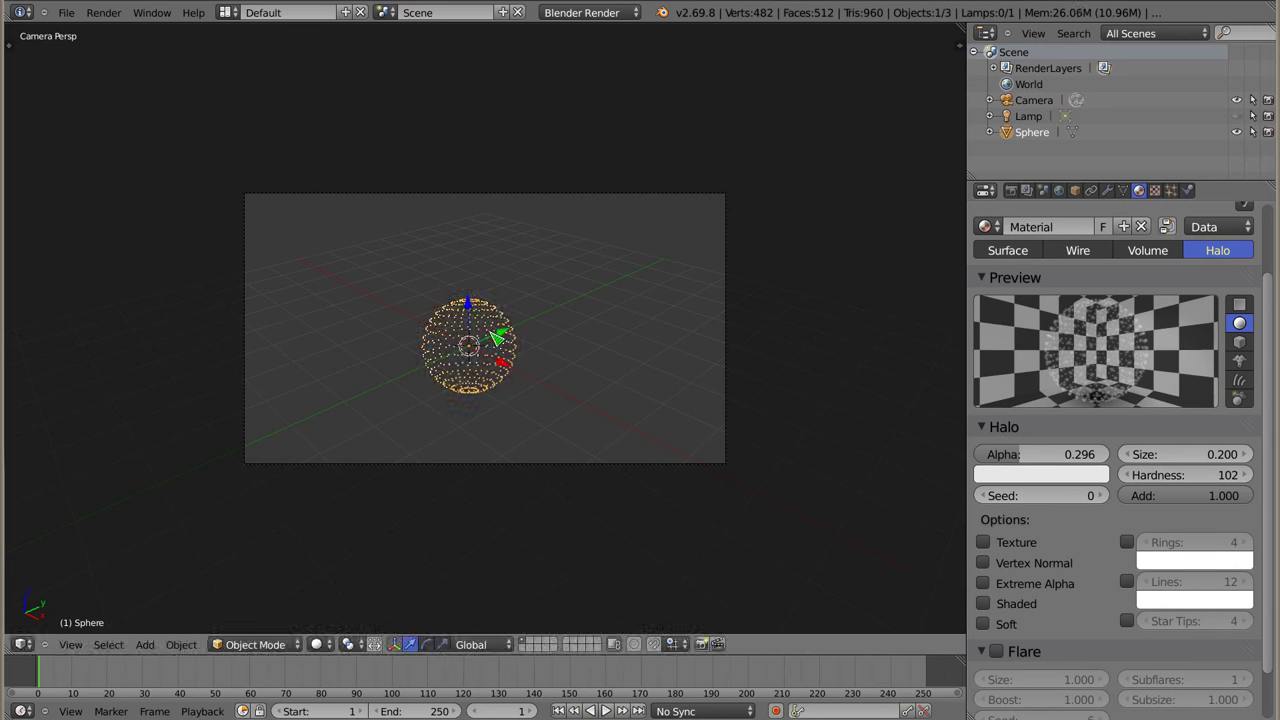
pyautogui.press('Escape')
pyautogui.press('s')
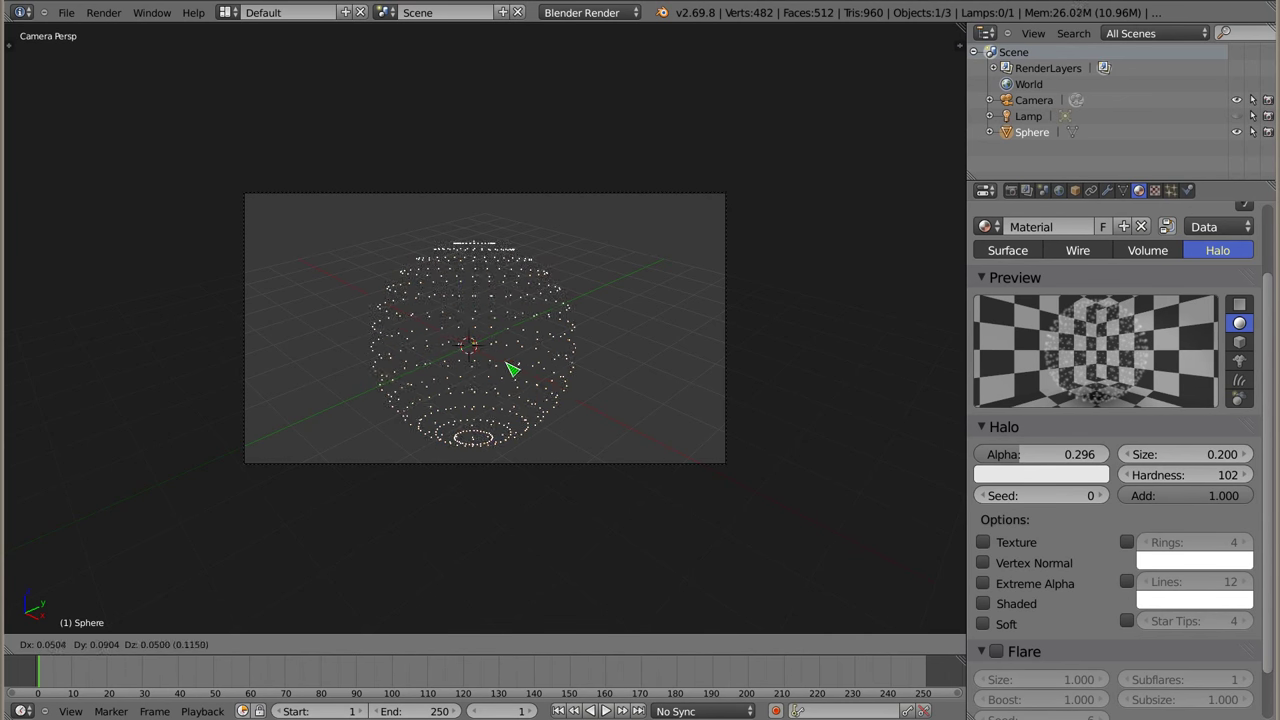
pyautogui.click(514, 365)
# Render the halo sphere with Alpha raised to 0.617 and Size 0.500
pyautogui.press('F12')
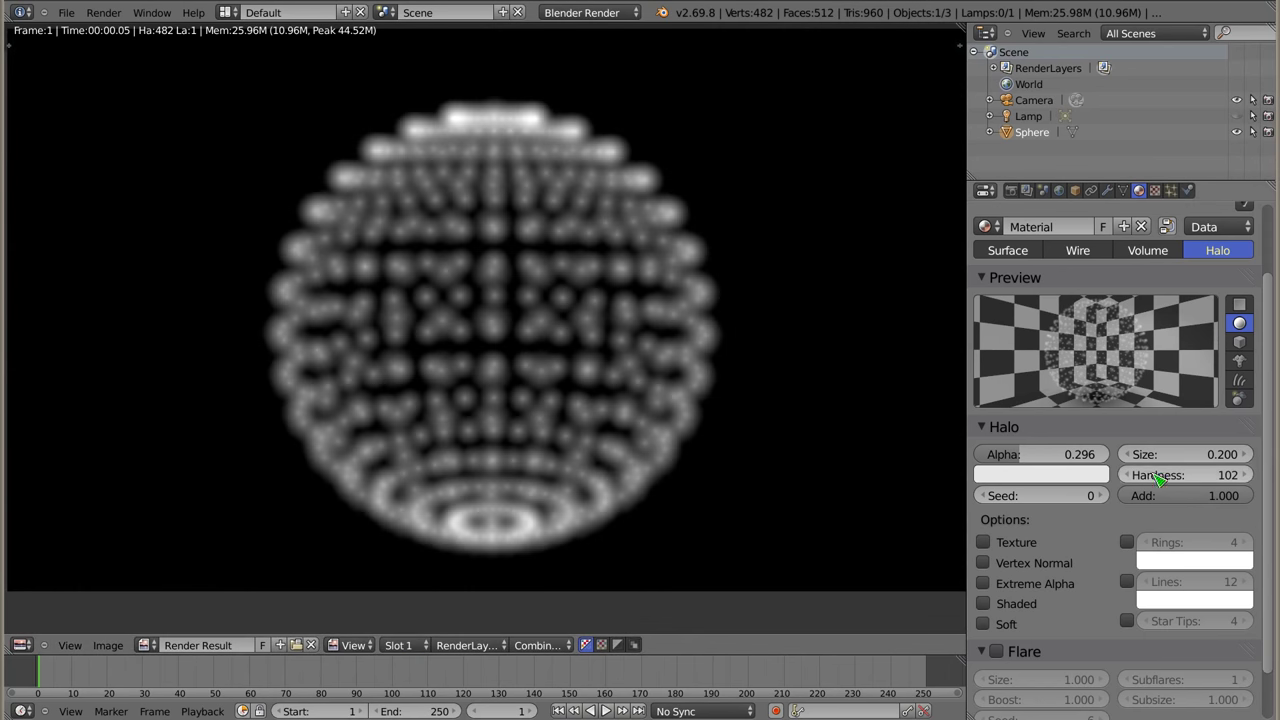
pyautogui.press('F12')
pyautogui.moveTo(1030, 454); pyautogui.dragTo(1110, 462)
pyautogui.press('F12')
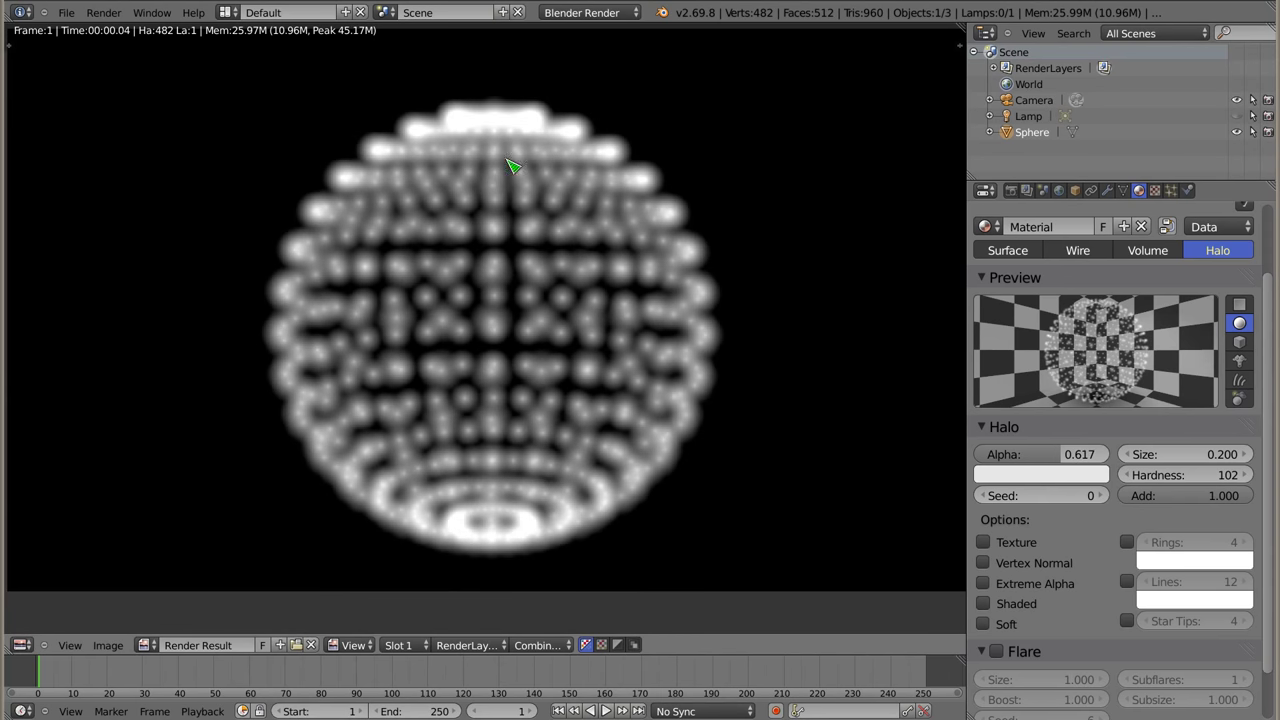
pyautogui.click(1247, 456)
pyautogui.click(1247, 456)
pyautogui.click(1247, 456)
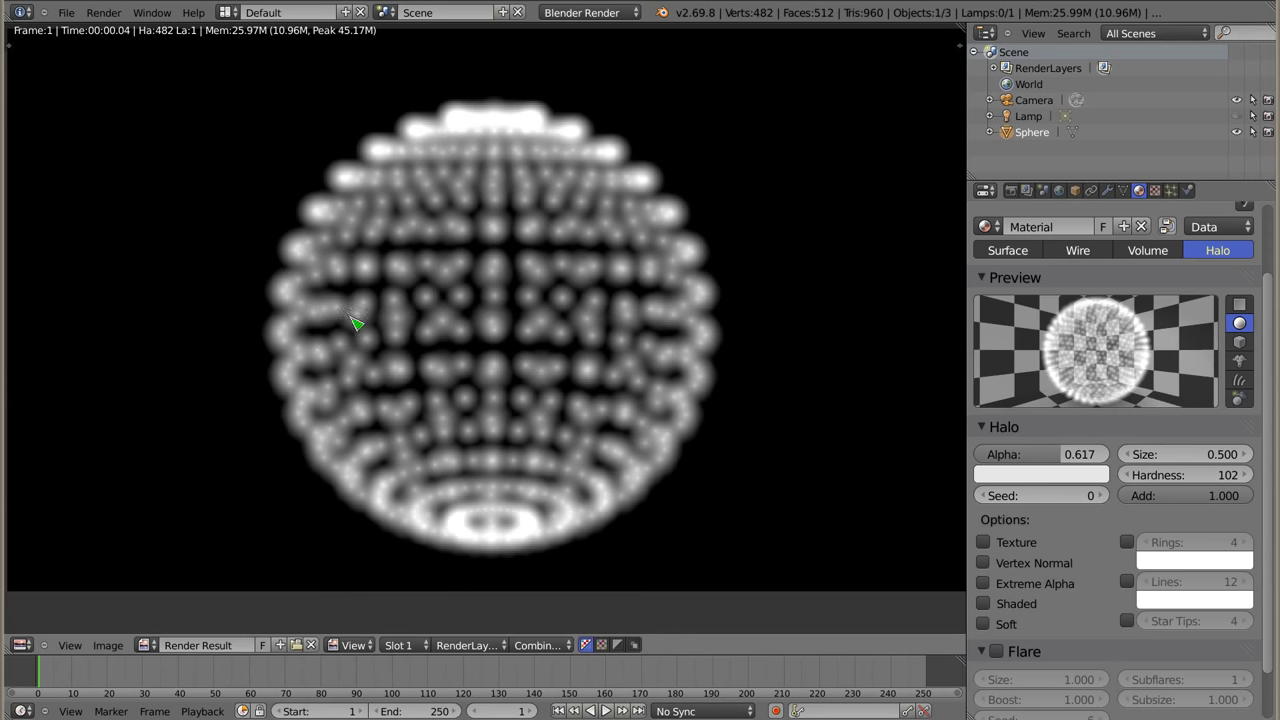
pyautogui.press('F12')
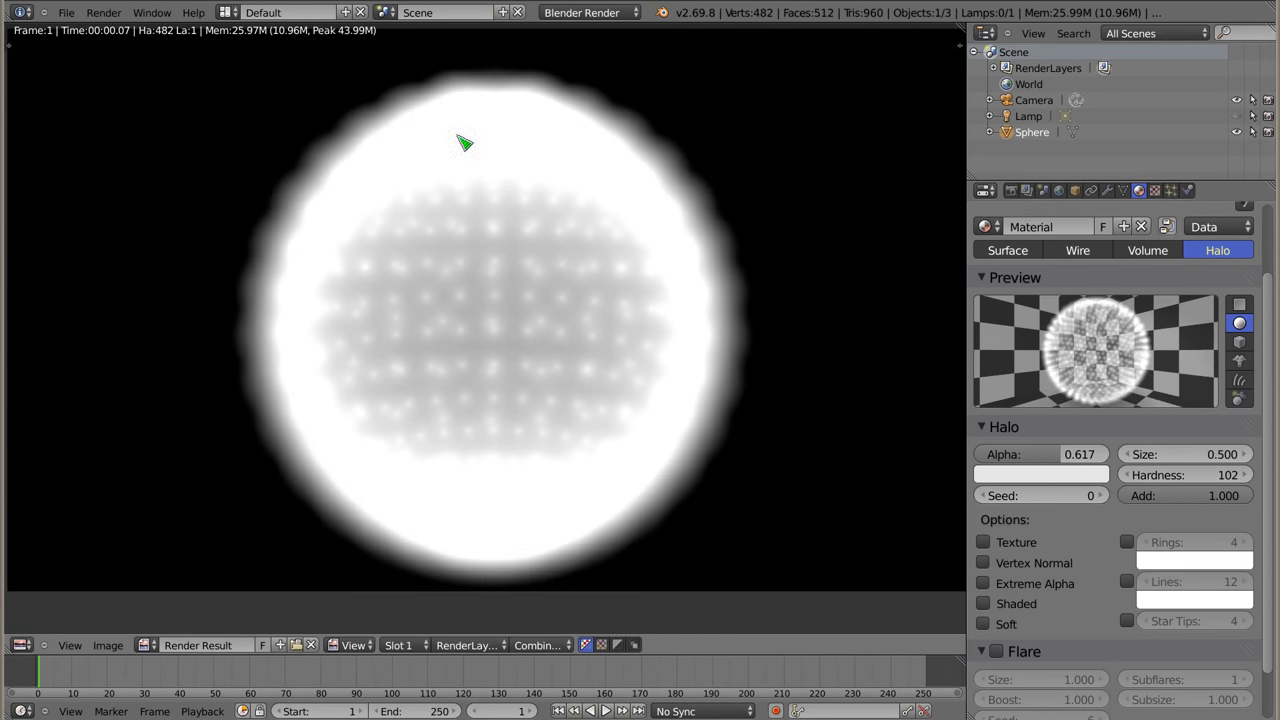
# Tune halo Add to 0.617, then 0.296, Alpha to 0.420, and Add to 0.204, re-rendering each
pyautogui.write('0.617')
pyautogui.press('F12')
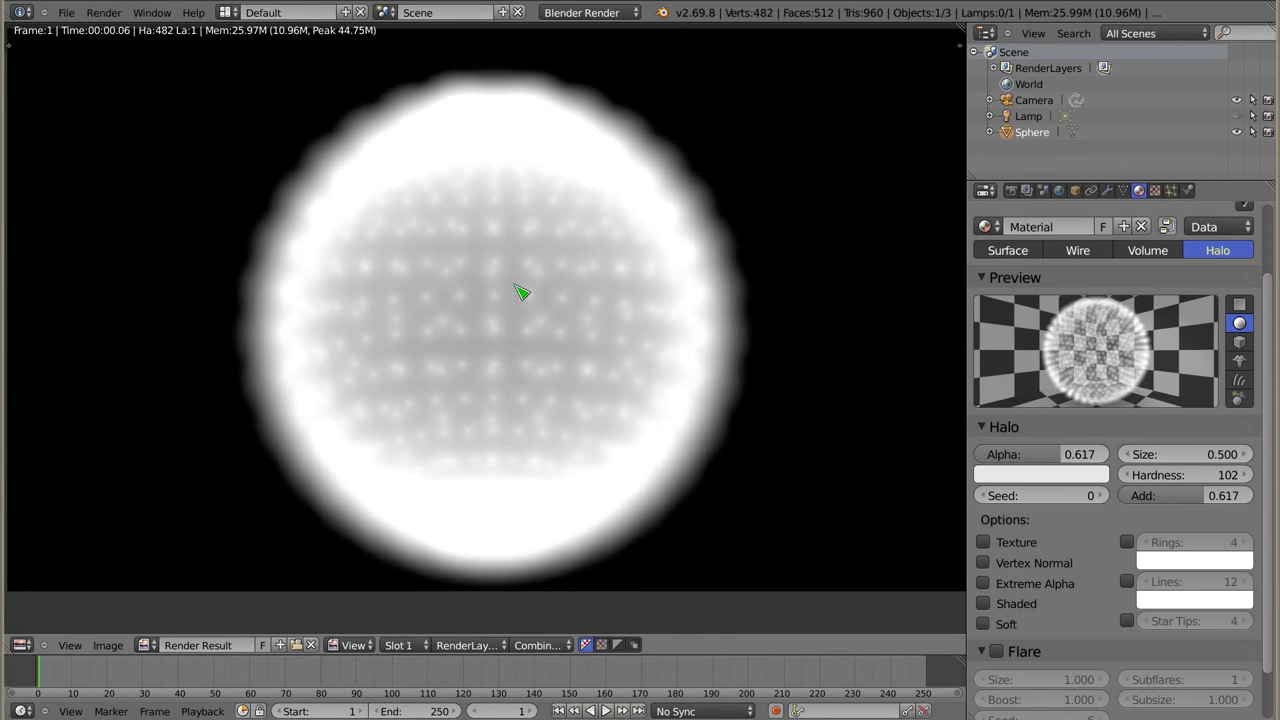
pyautogui.moveTo(1200, 495); pyautogui.dragTo(1157, 495)
pyautogui.press('F12')
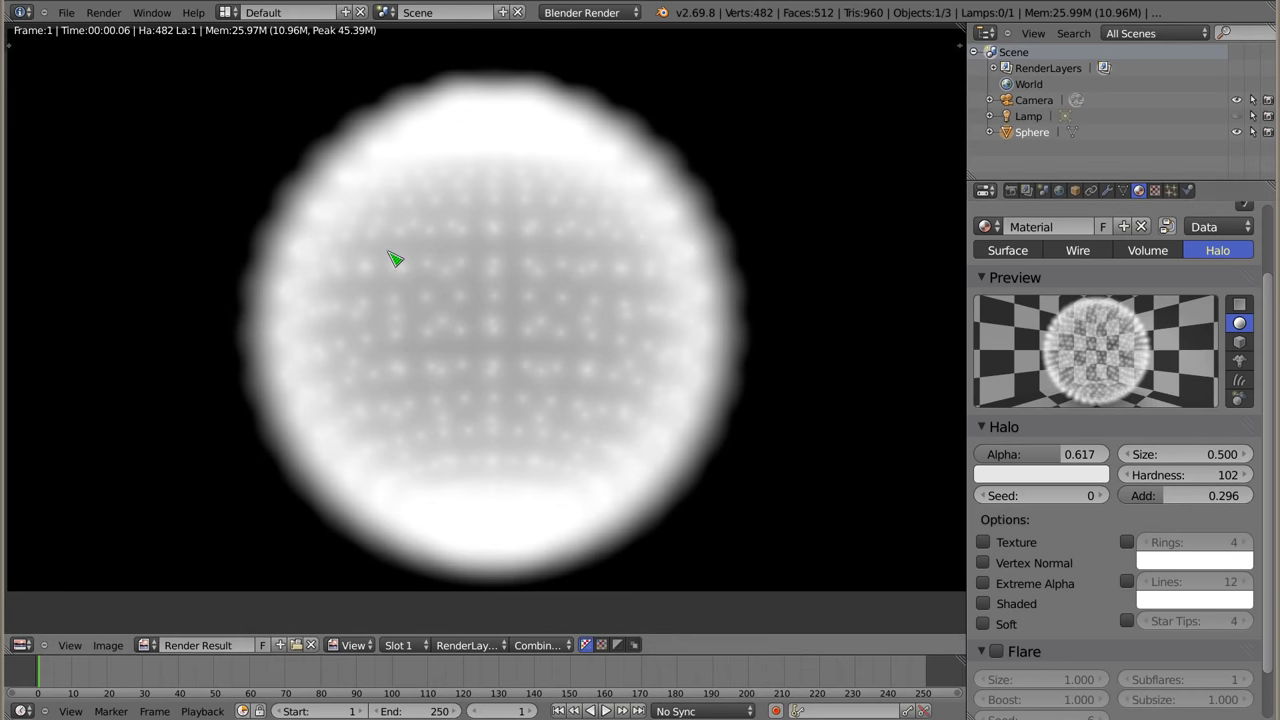
pyautogui.moveTo(1063, 454); pyautogui.dragTo(1040, 454)
pyautogui.press('F12')
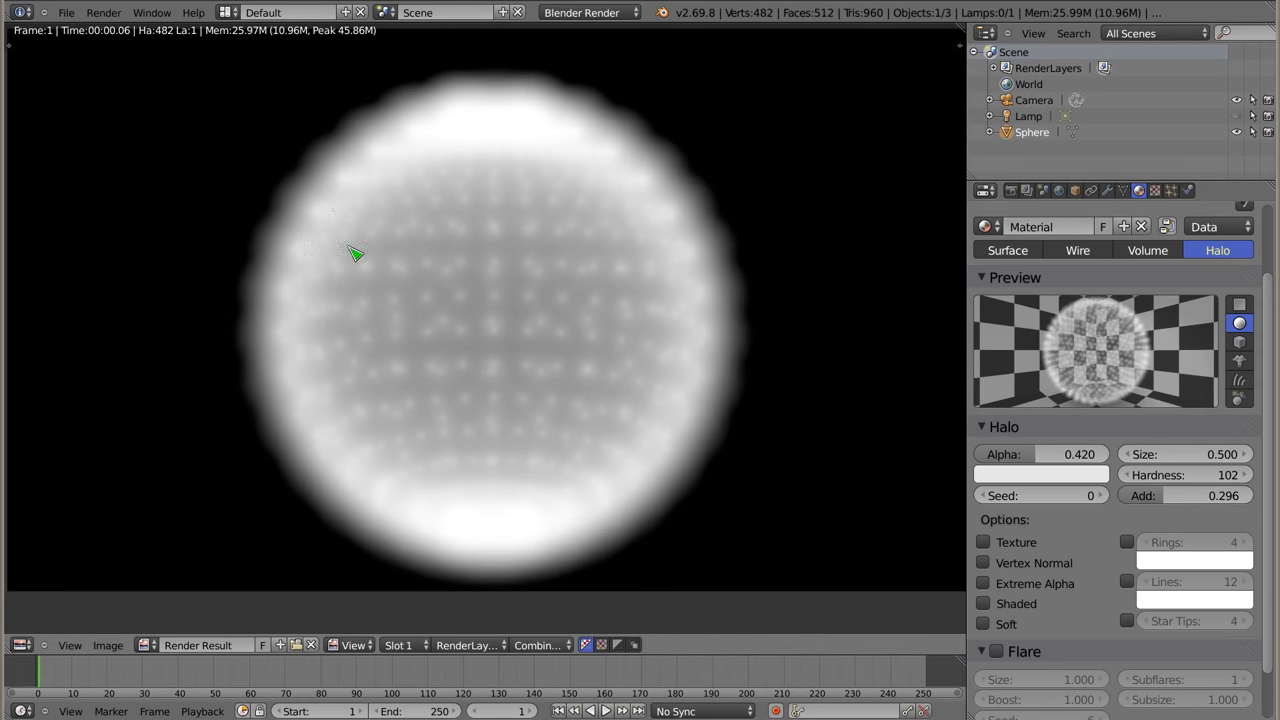
pyautogui.moveTo(1172, 495); pyautogui.dragTo(1160, 495)
pyautogui.press('F12')
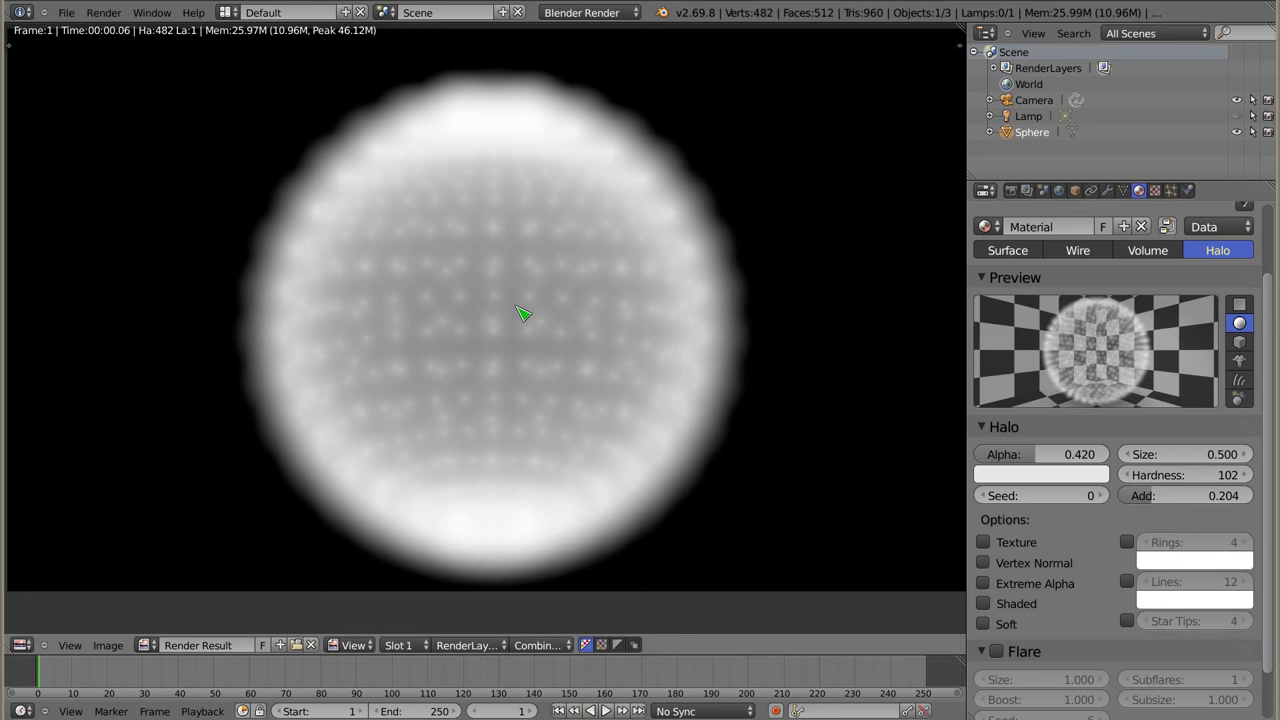
# Scale the sphere much larger and render with halo Size 0.800
pyautogui.press('Escape')
pyautogui.press('s')
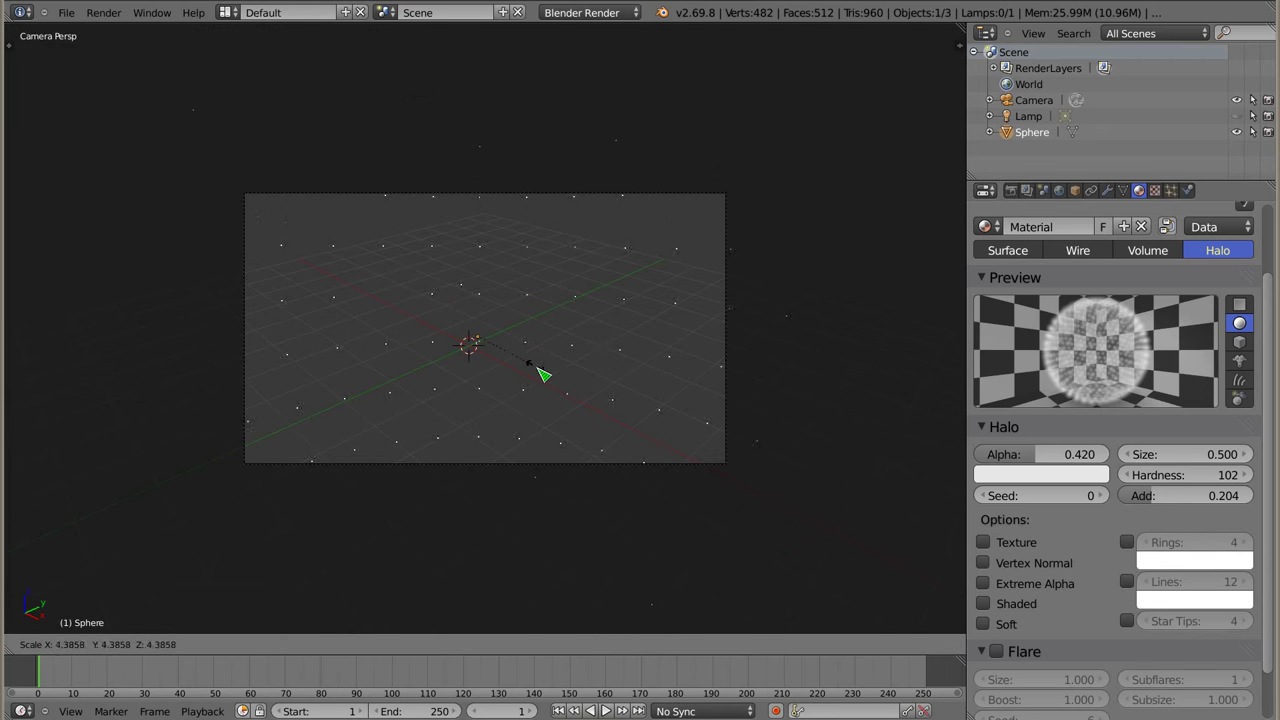
pyautogui.click(629, 387)
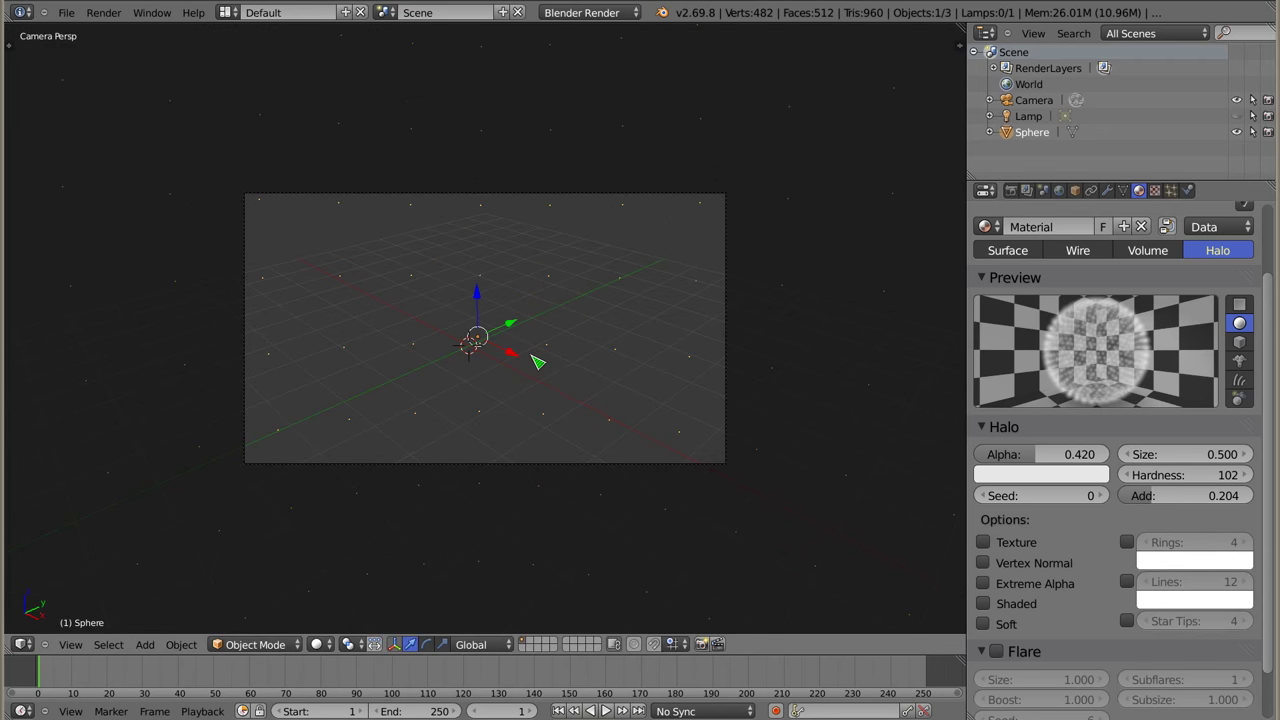
pyautogui.press('F12')
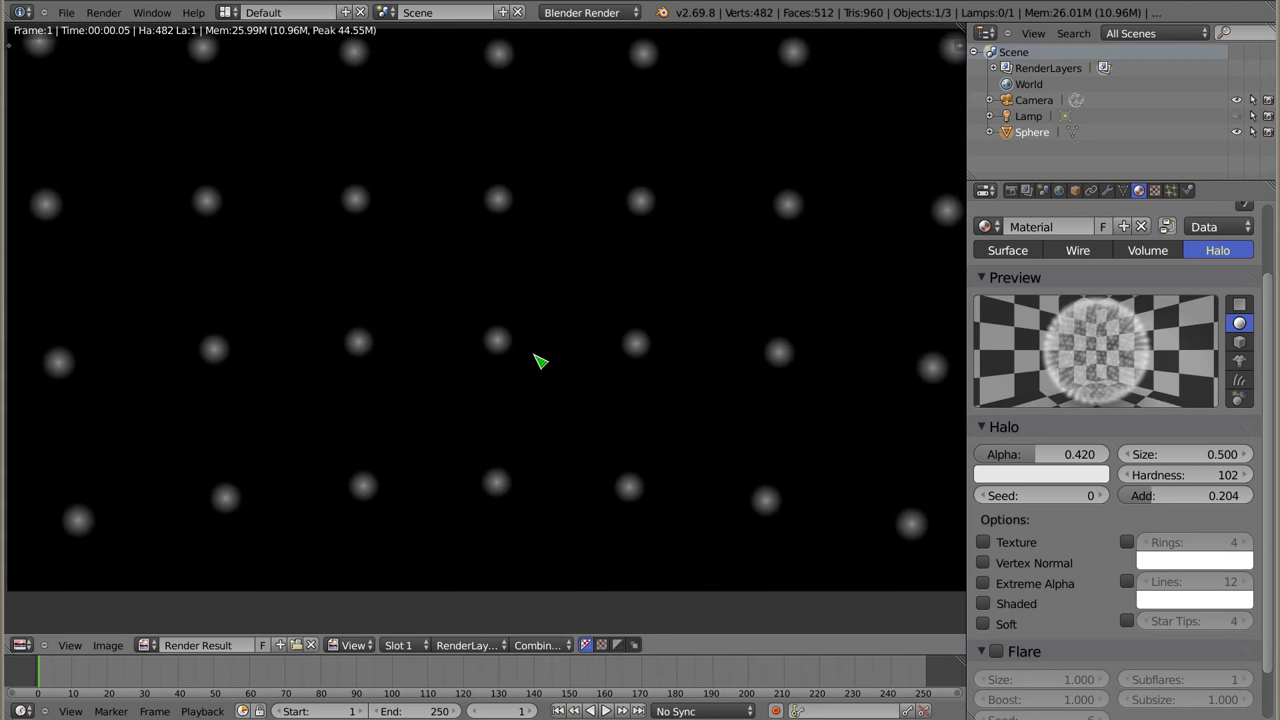
pyautogui.moveTo(1185, 454); pyautogui.dragTo(1220, 454)
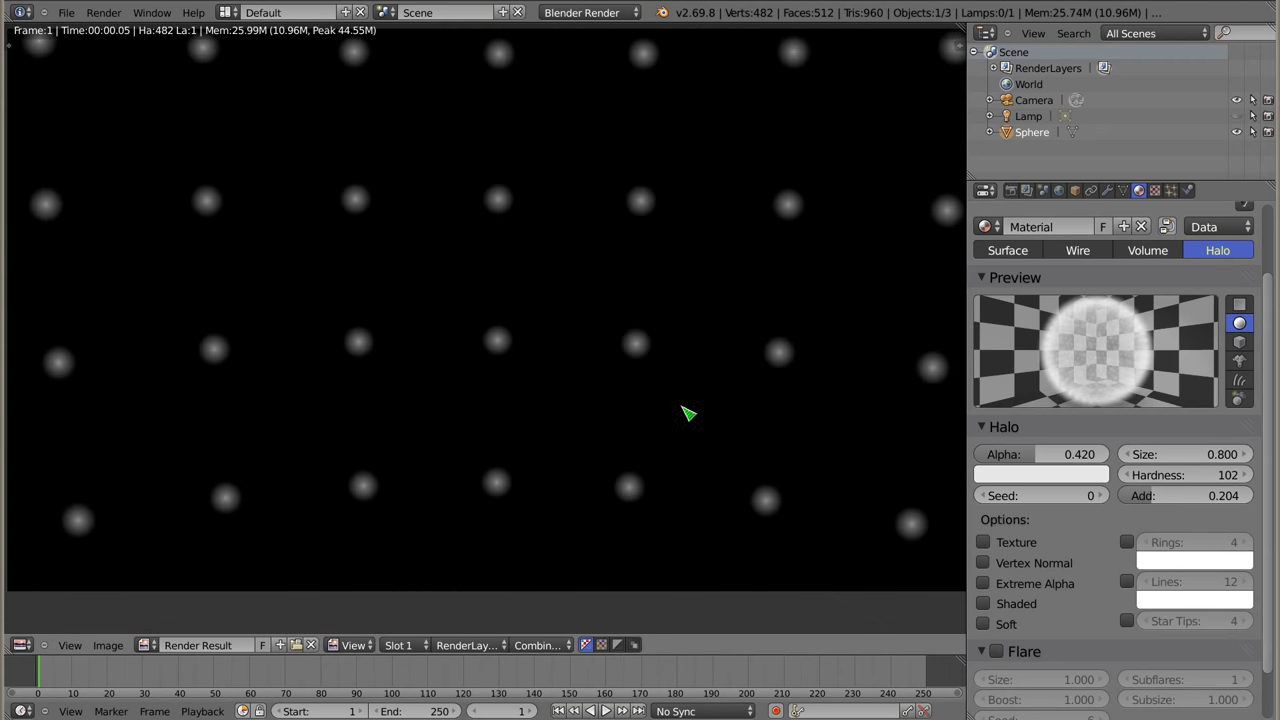
pyautogui.press('F12')
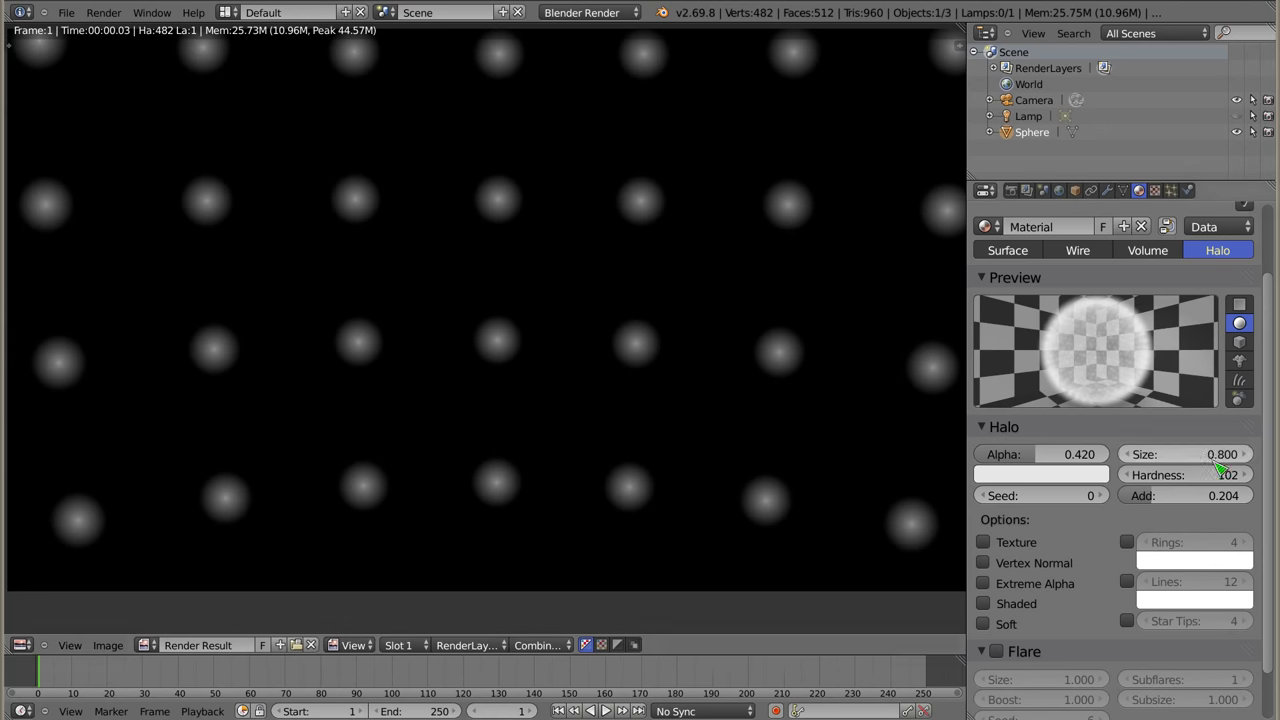
# Enable halo Rings, re-render, and return to the camera view
pyautogui.click(1127, 542)
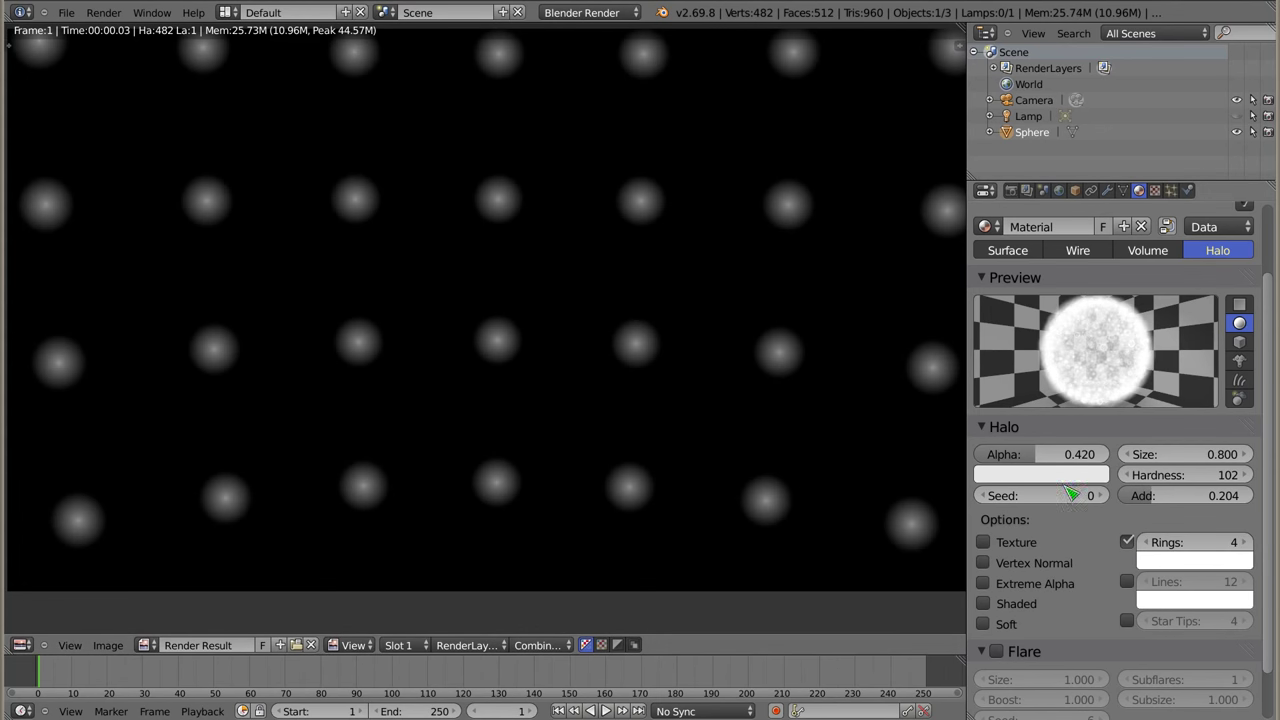
pyautogui.press('F12')
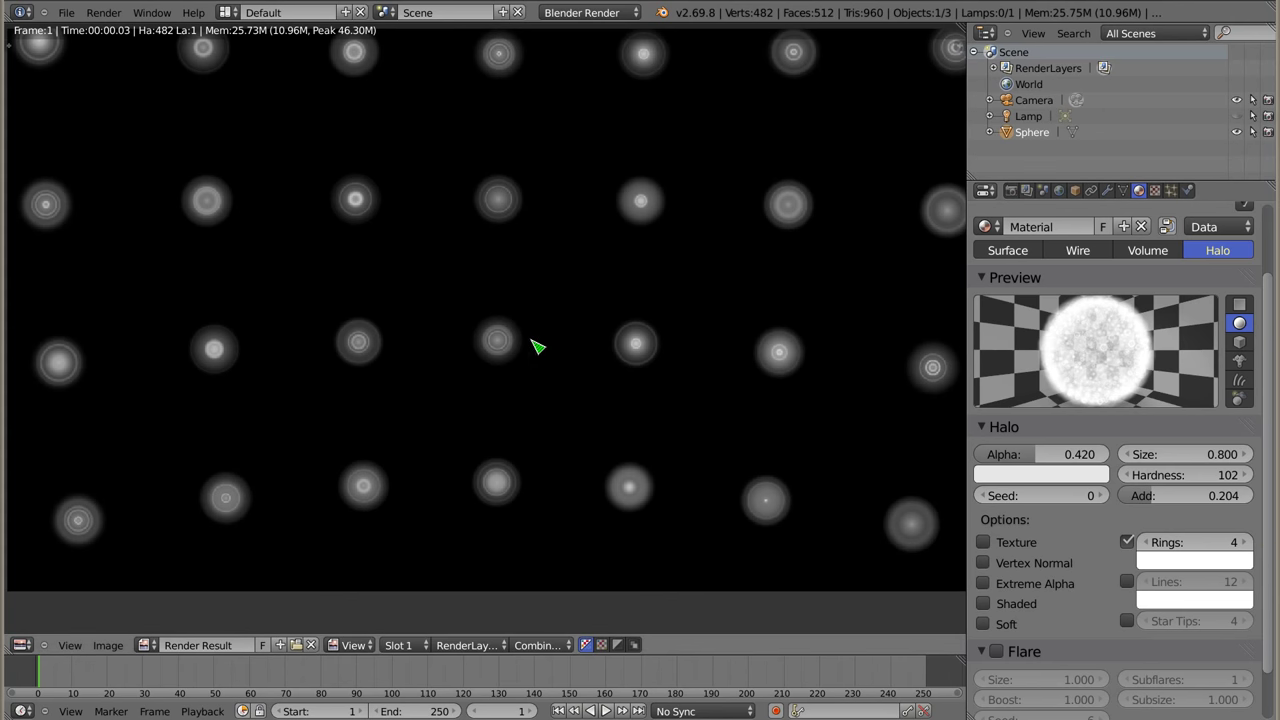
pyautogui.press('Escape')
pyautogui.scroll(-3, 560, 352)
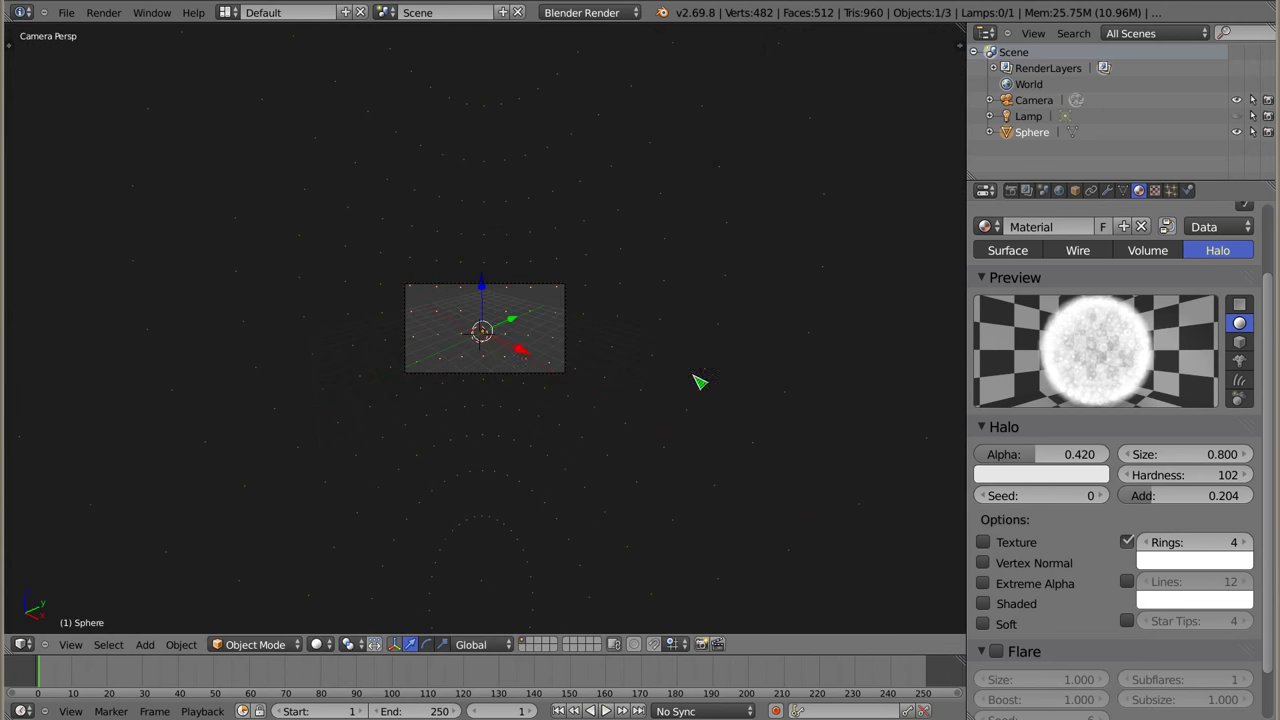
# Shrink and delete the sphere, then add a cube mesh
pyautogui.press('s')
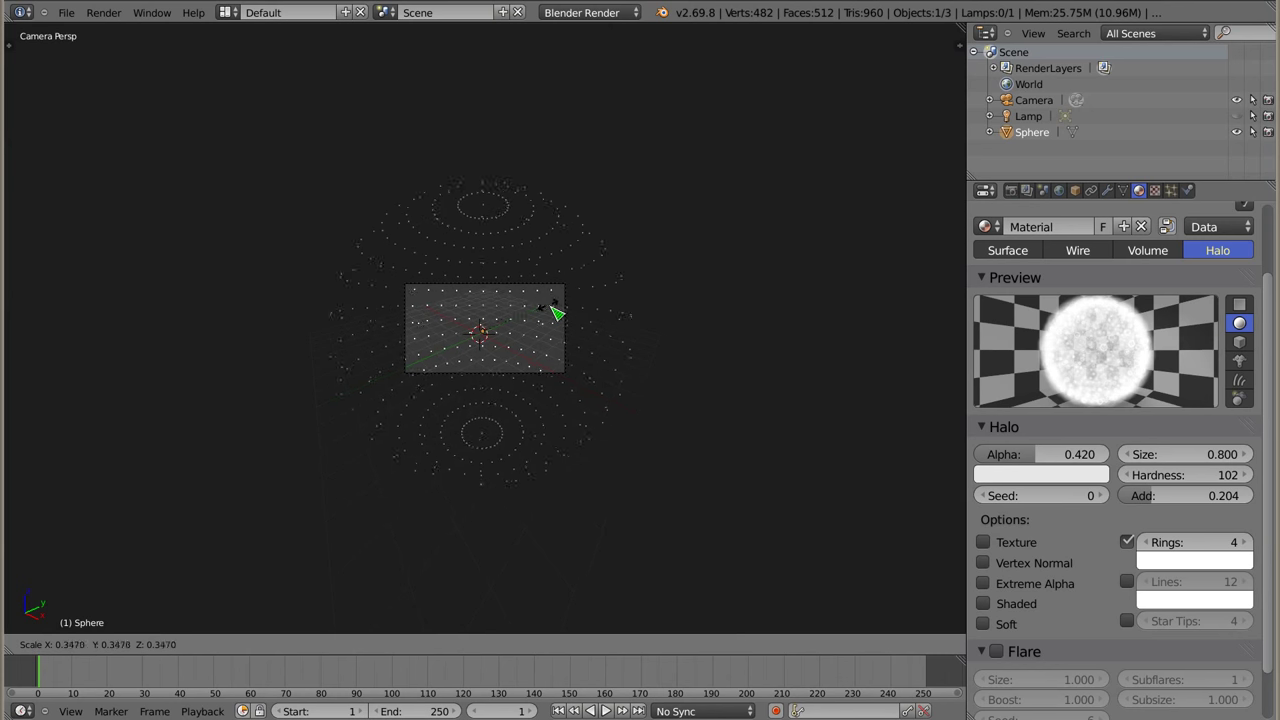
pyautogui.click(562, 316)
pyautogui.press('x')
pyautogui.click(512, 376)
pyautogui.hotkey('shift', 'a')
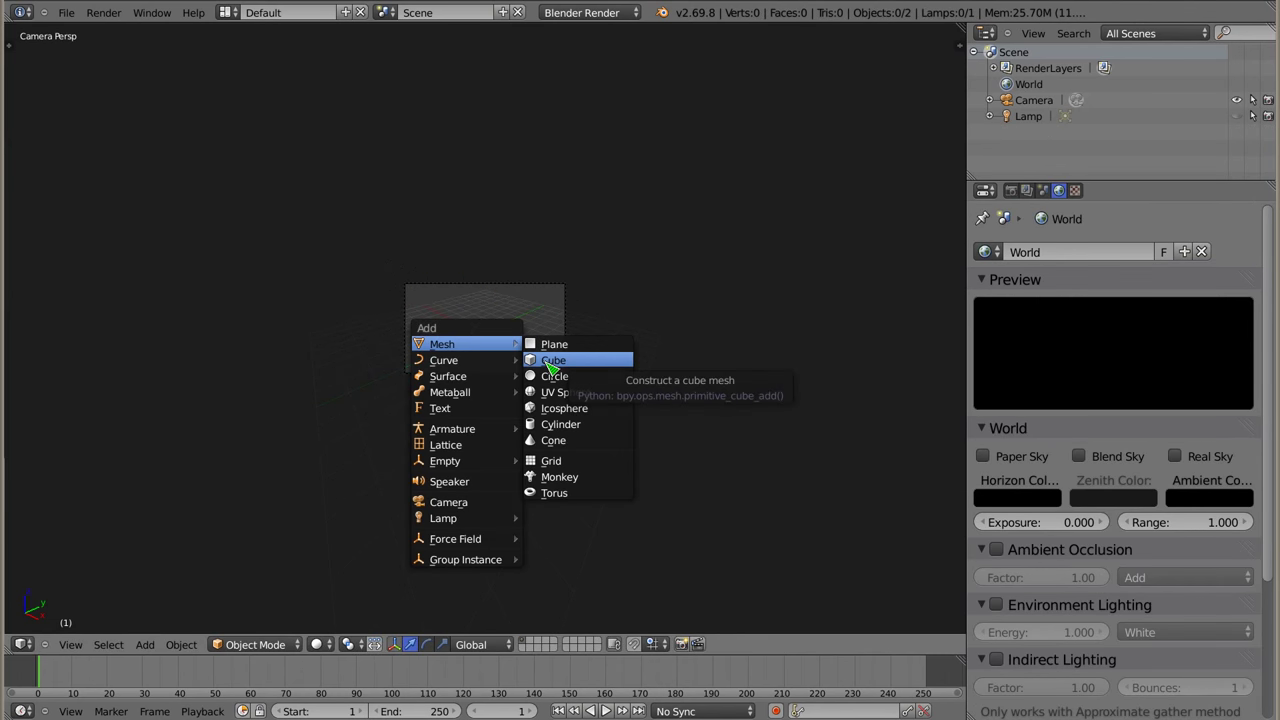
pyautogui.click(549, 362)
# Enlarge the cube, assign the existing halo Material, and render it
pyautogui.press('s')
pyautogui.click(490, 350)
pyautogui.press('s')
pyautogui.click(496, 347)
pyautogui.press('s')
pyautogui.click(508, 355)
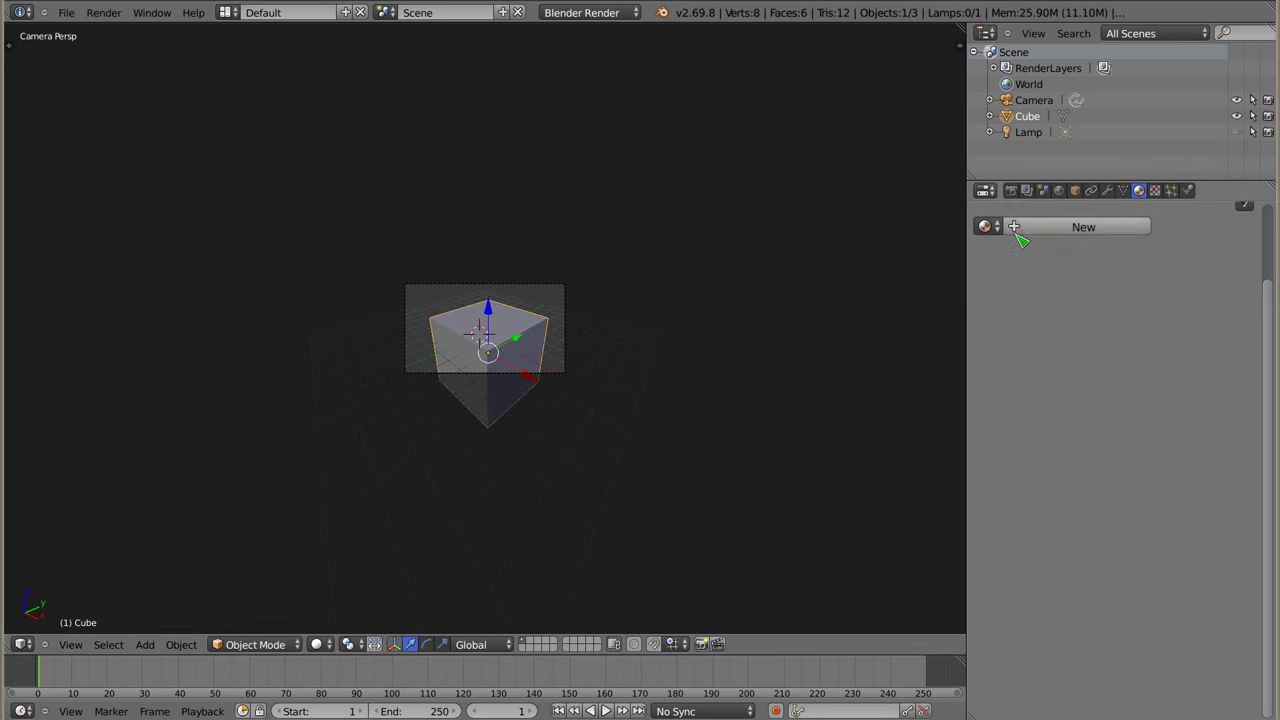
pyautogui.click(985, 226)
pyautogui.click(1030, 254)
pyautogui.press('F12')
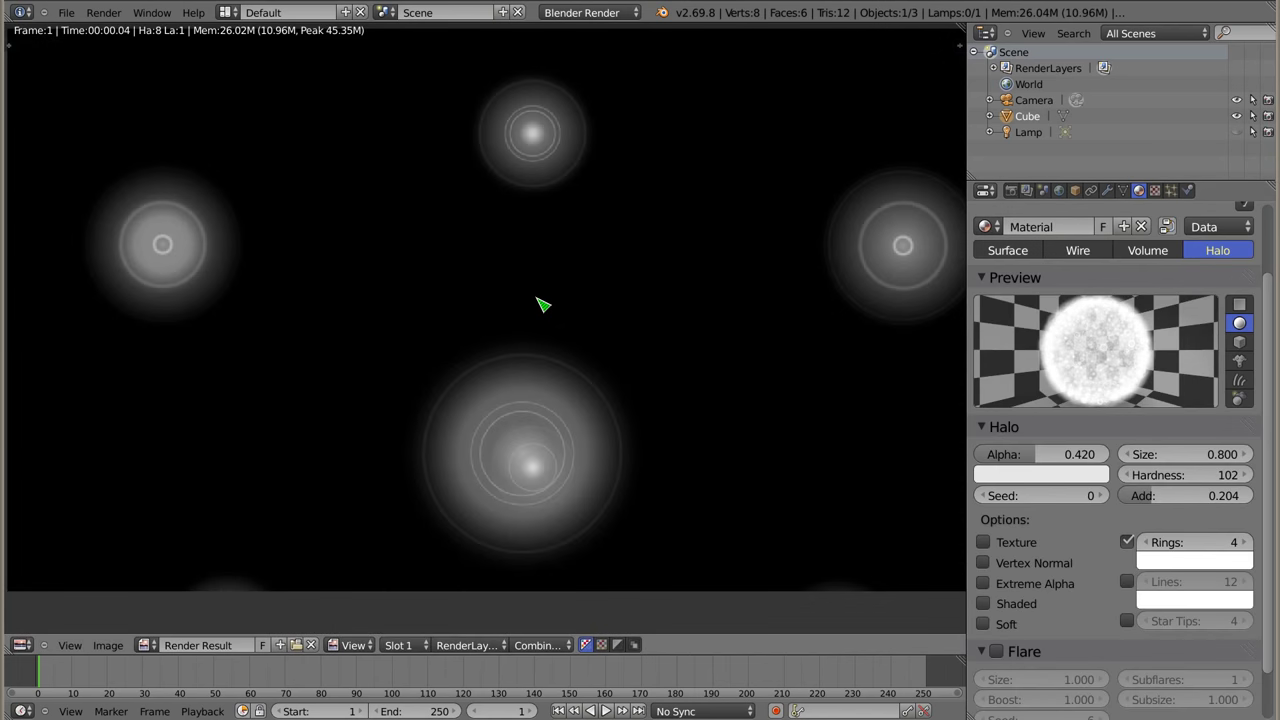
# Set halo Seed to 1, then render with Lines on and Rings off
pyautogui.moveTo(549, 309); pyautogui.dragTo(531, 329, button='middle')
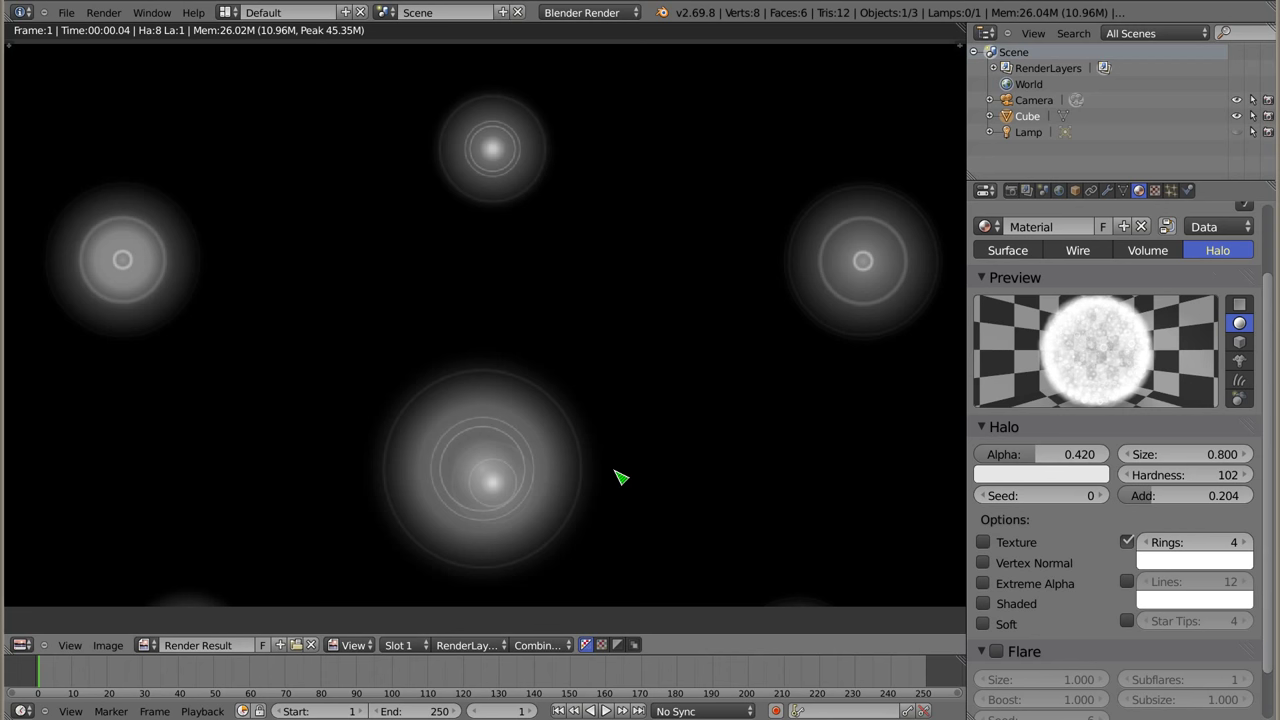
pyautogui.click(1100, 496)
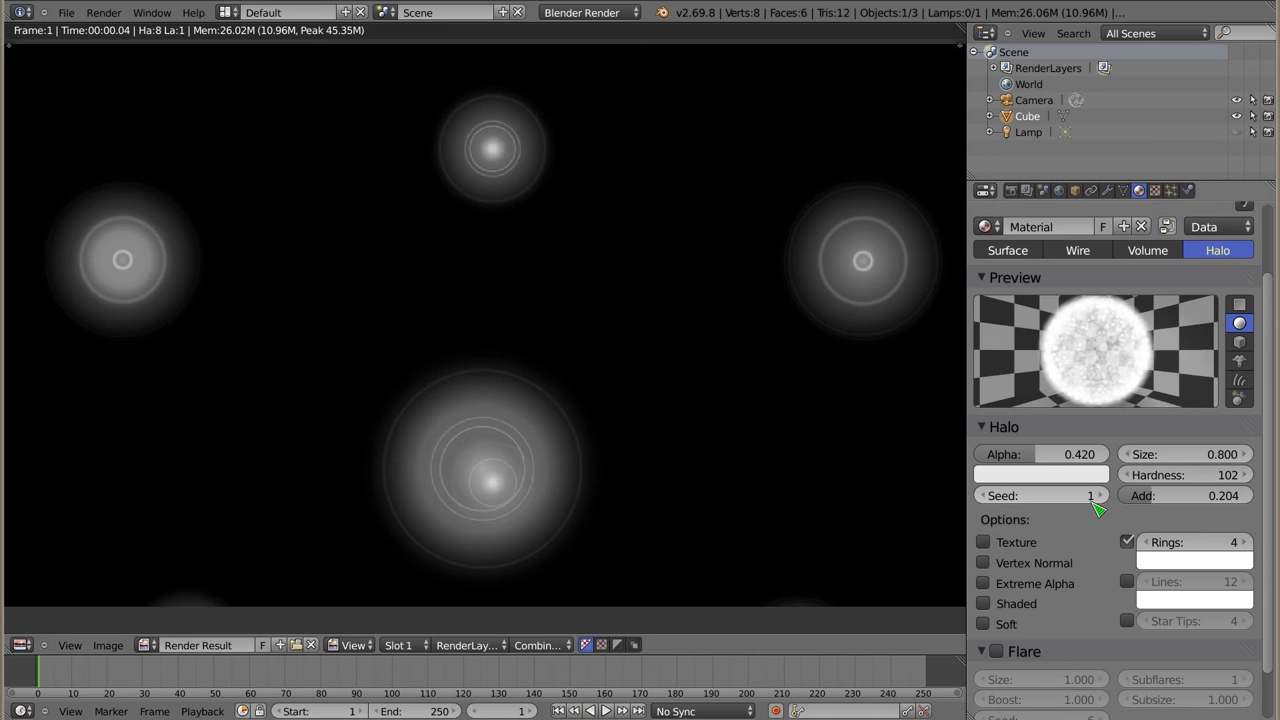
pyautogui.press('F12')
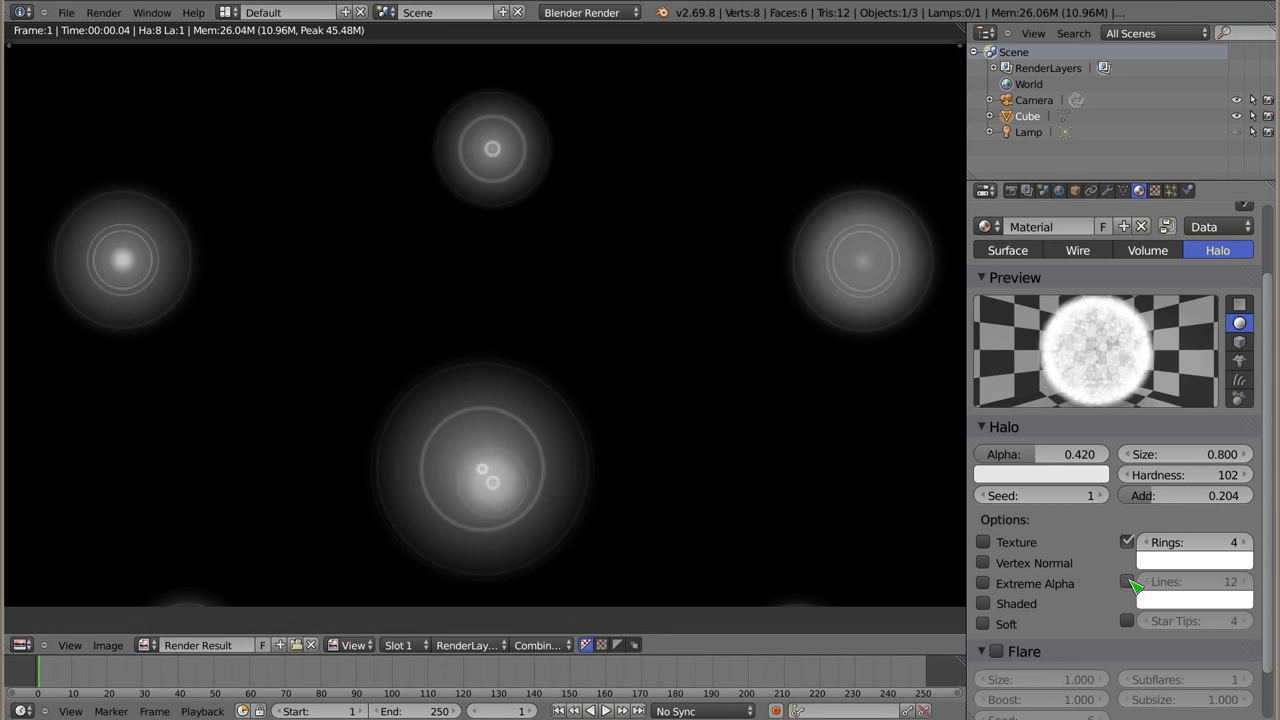
pyautogui.click(1128, 582)
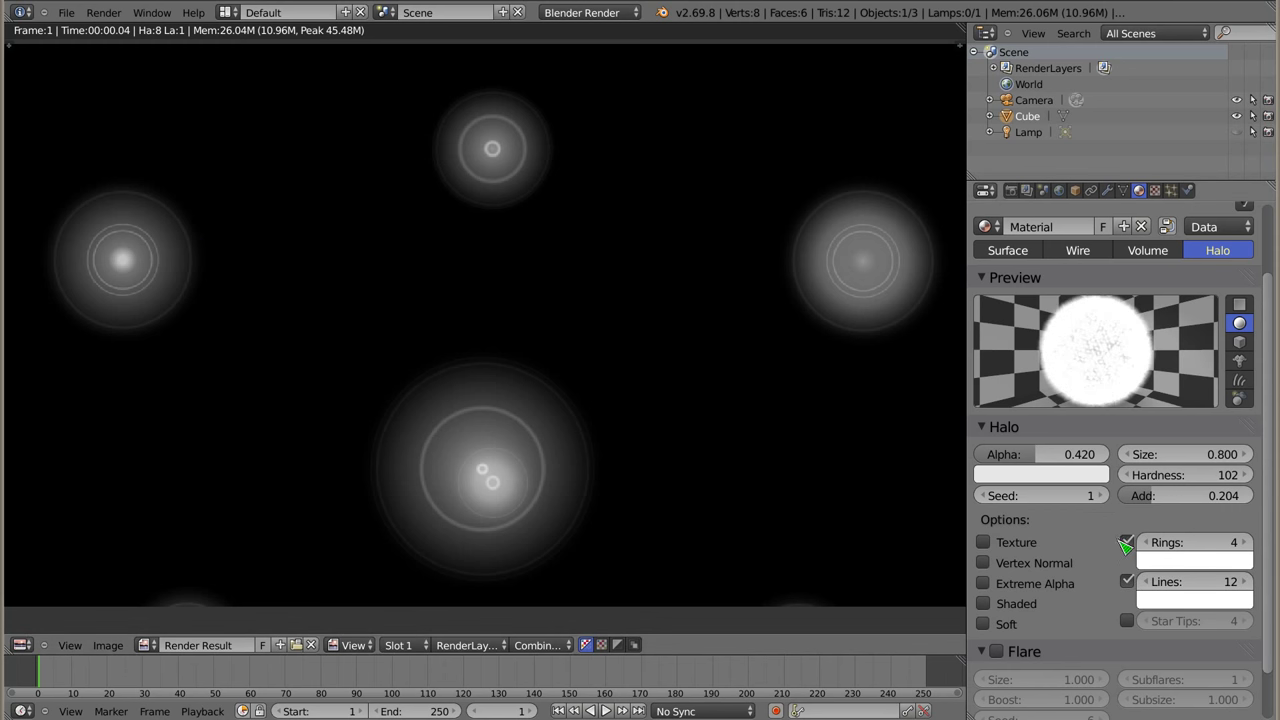
pyautogui.click(1128, 542)
pyautogui.press('F12')
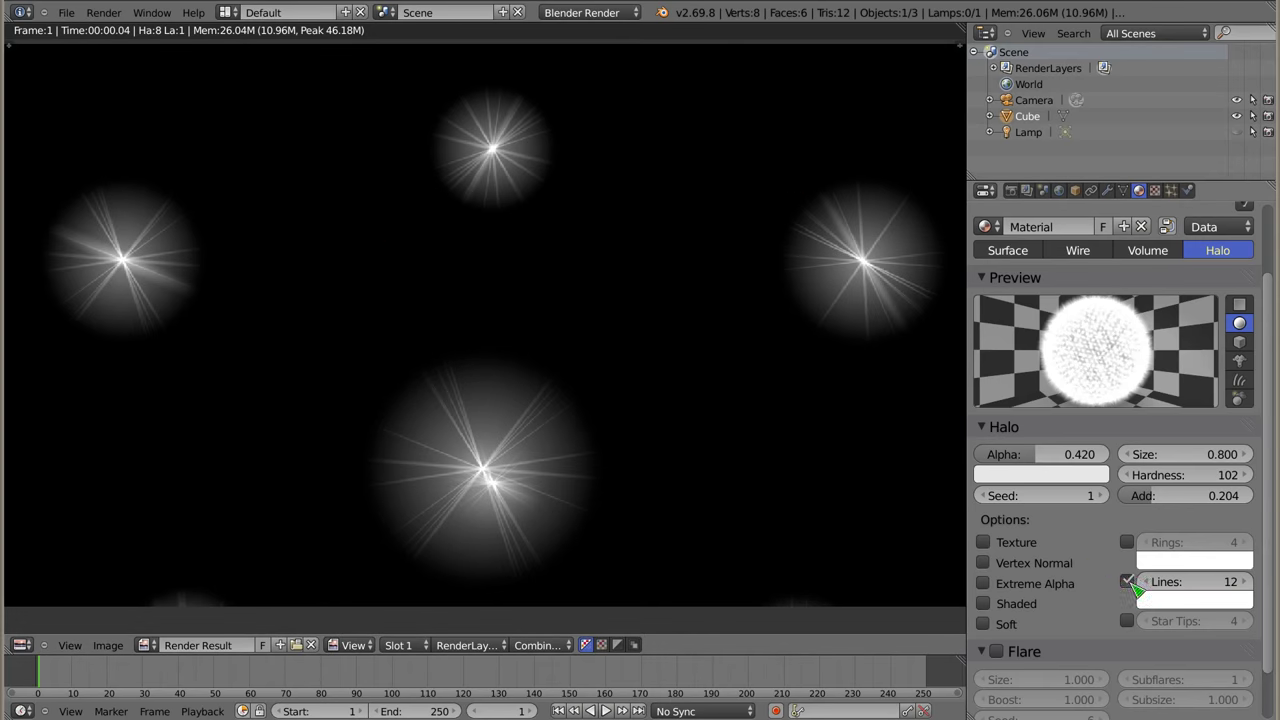
# Render with Star Tips only, then with Rings, Lines and Star Tips all enabled
pyautogui.click(1128, 581)
pyautogui.click(1127, 620)
pyautogui.press('F12')
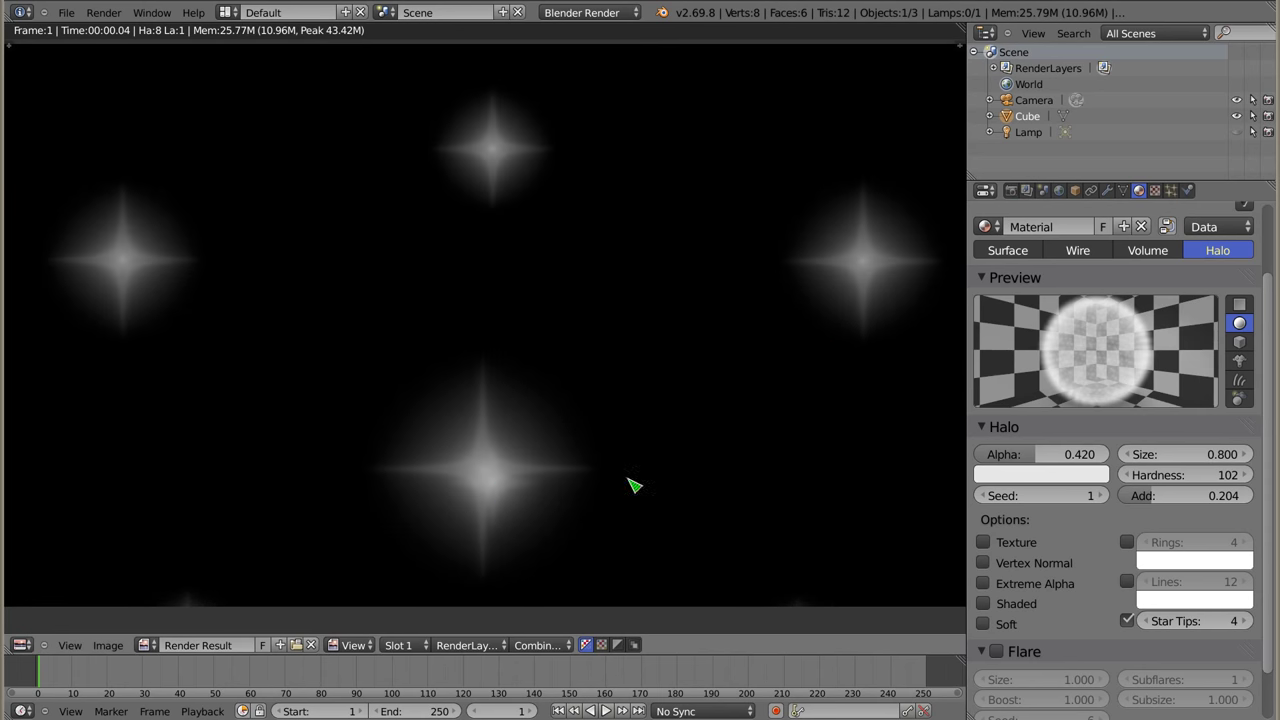
pyautogui.click(1128, 542)
pyautogui.click(1127, 581)
pyautogui.press('F12')
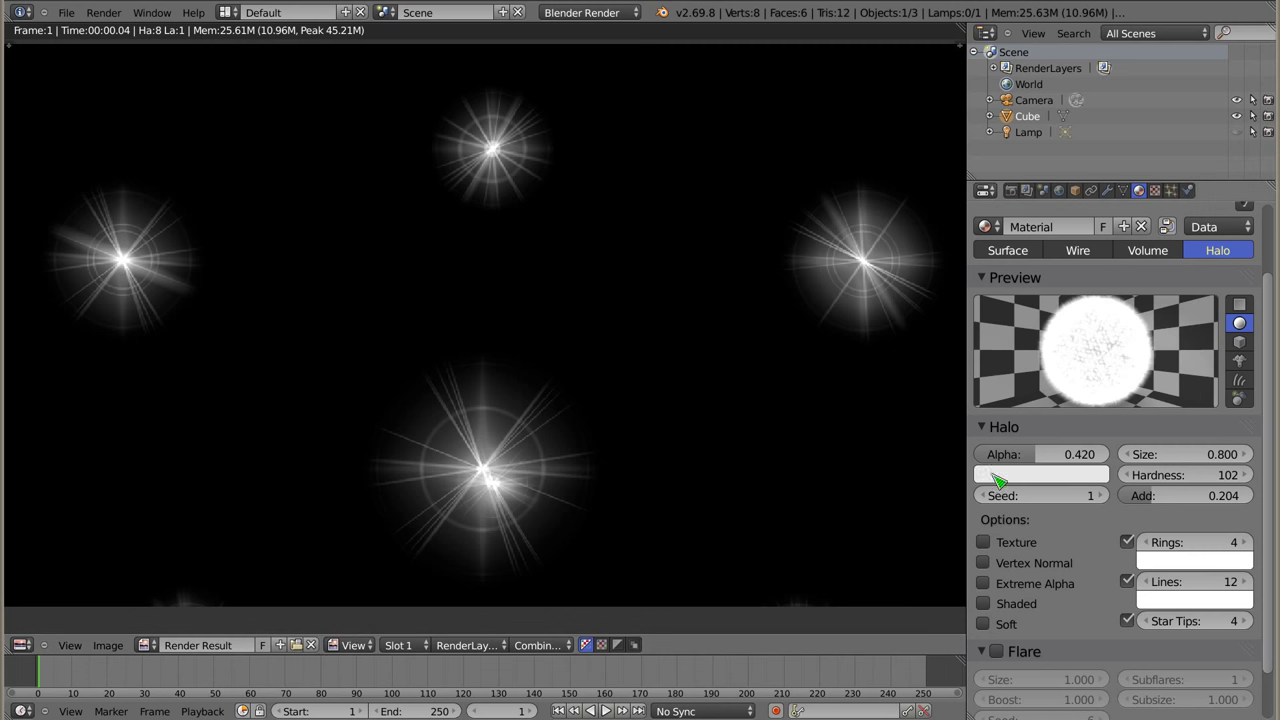
# Set the halo colour to a warm pale yellow and re-render
pyautogui.click(1050, 477)
pyautogui.click(1017, 302)
pyautogui.moveTo(1050, 446); pyautogui.dragTo(994, 446)
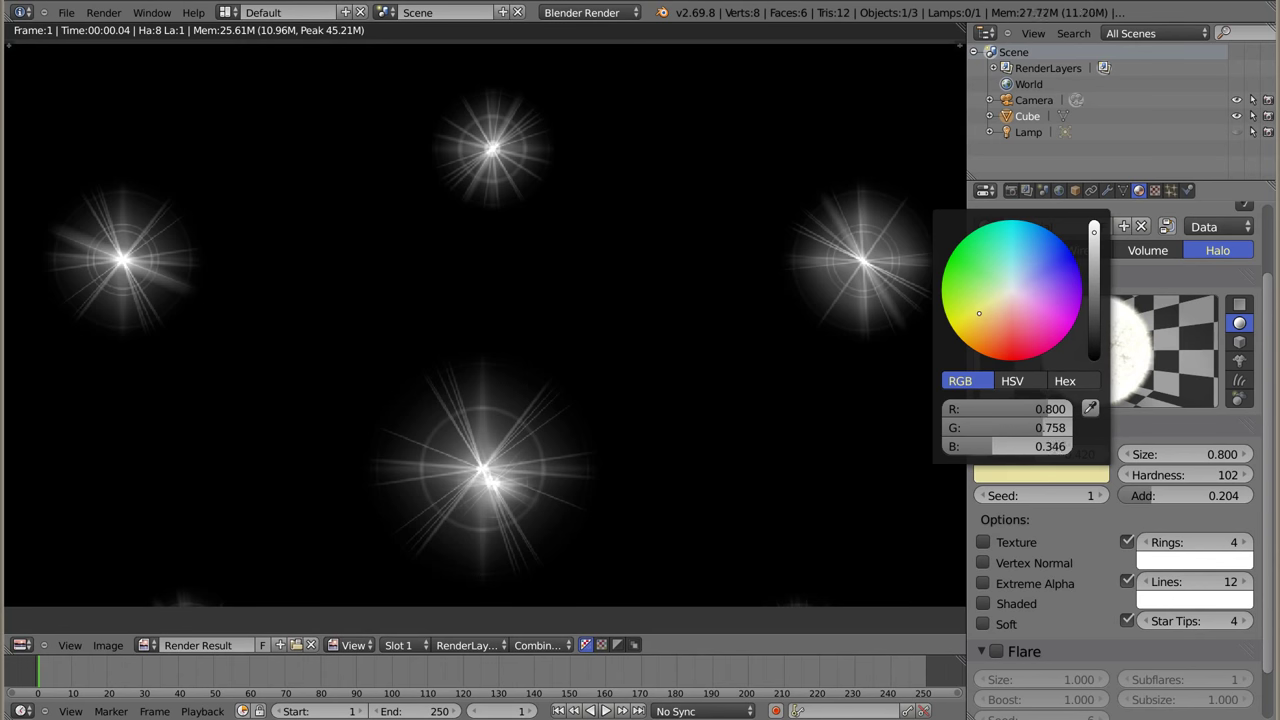
pyautogui.press('F12')
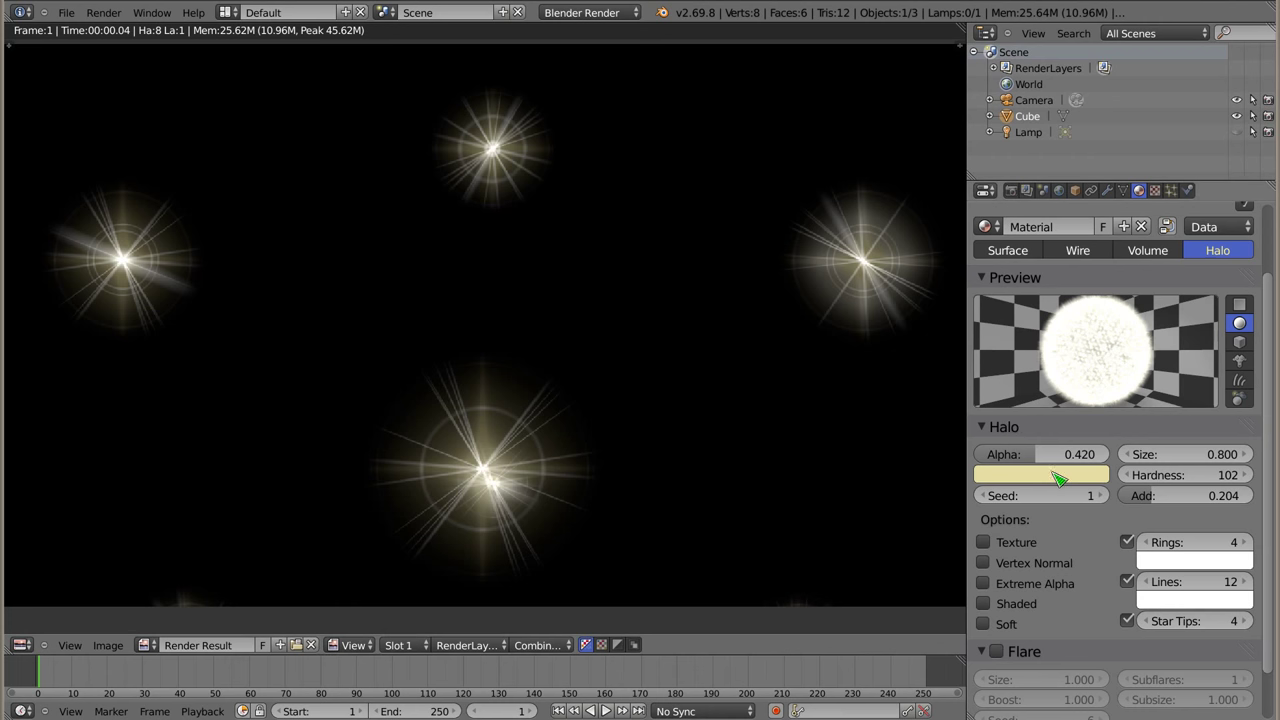
# Try red-orange Rings and light blue Lines colours, rendering each
pyautogui.click(1175, 562)
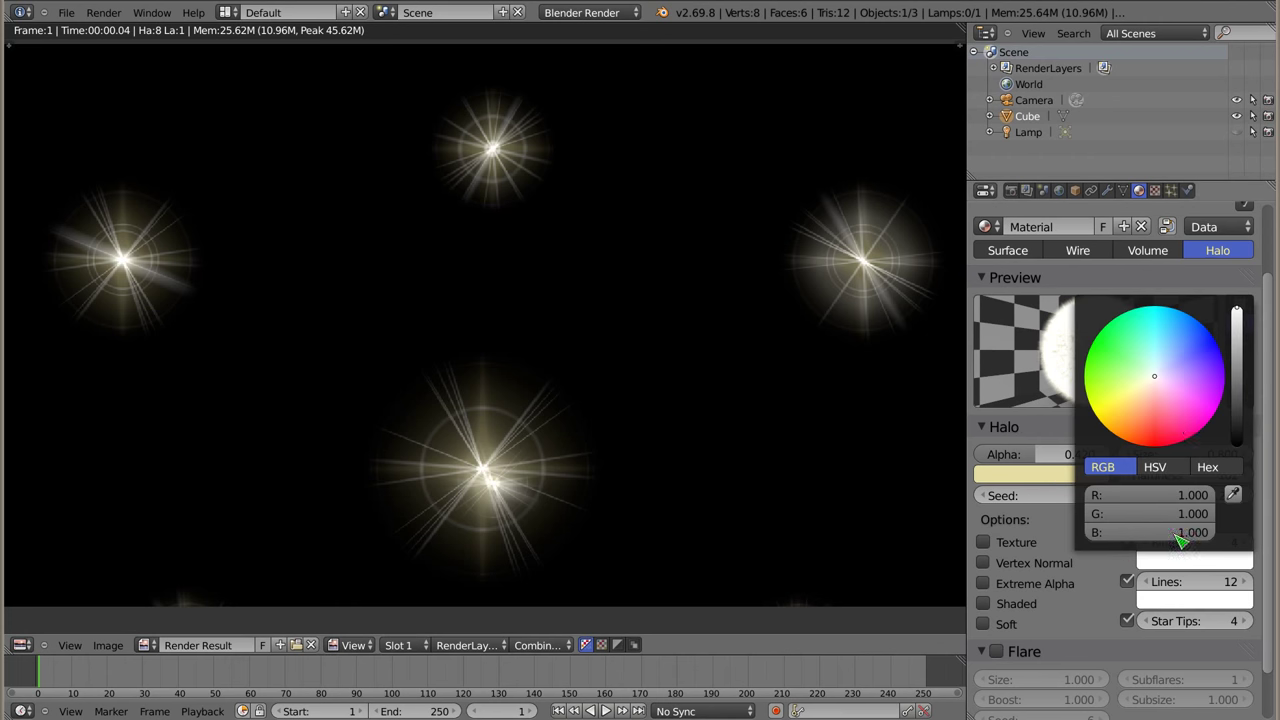
pyautogui.moveTo(1168, 403); pyautogui.dragTo(1160, 458)
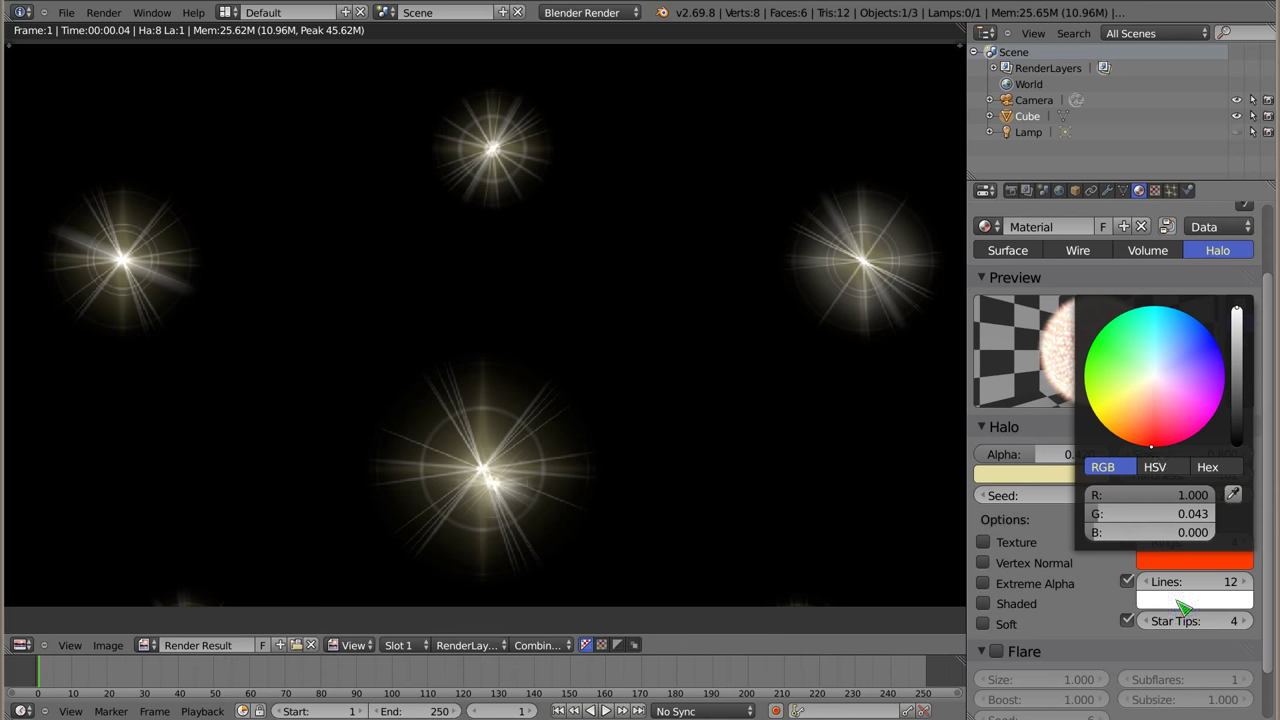
pyautogui.press('F12')
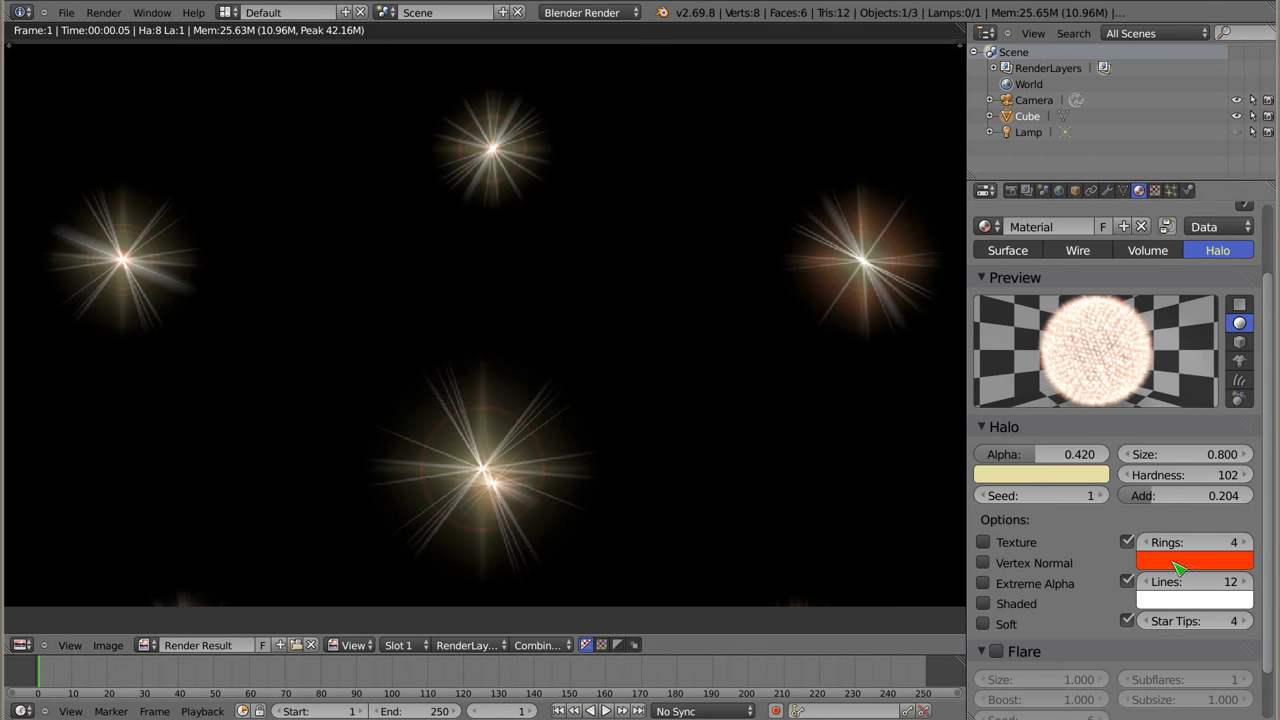
pyautogui.click(1203, 604)
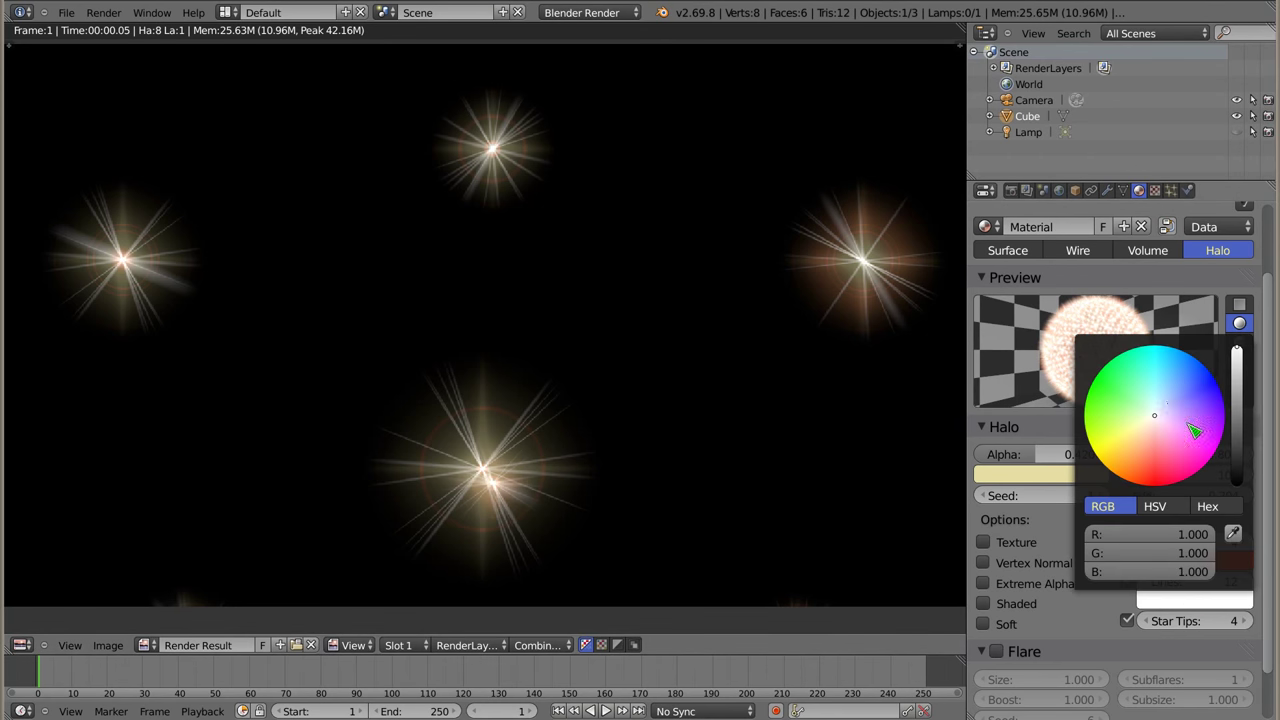
pyautogui.moveTo(1163, 420); pyautogui.dragTo(1216, 381)
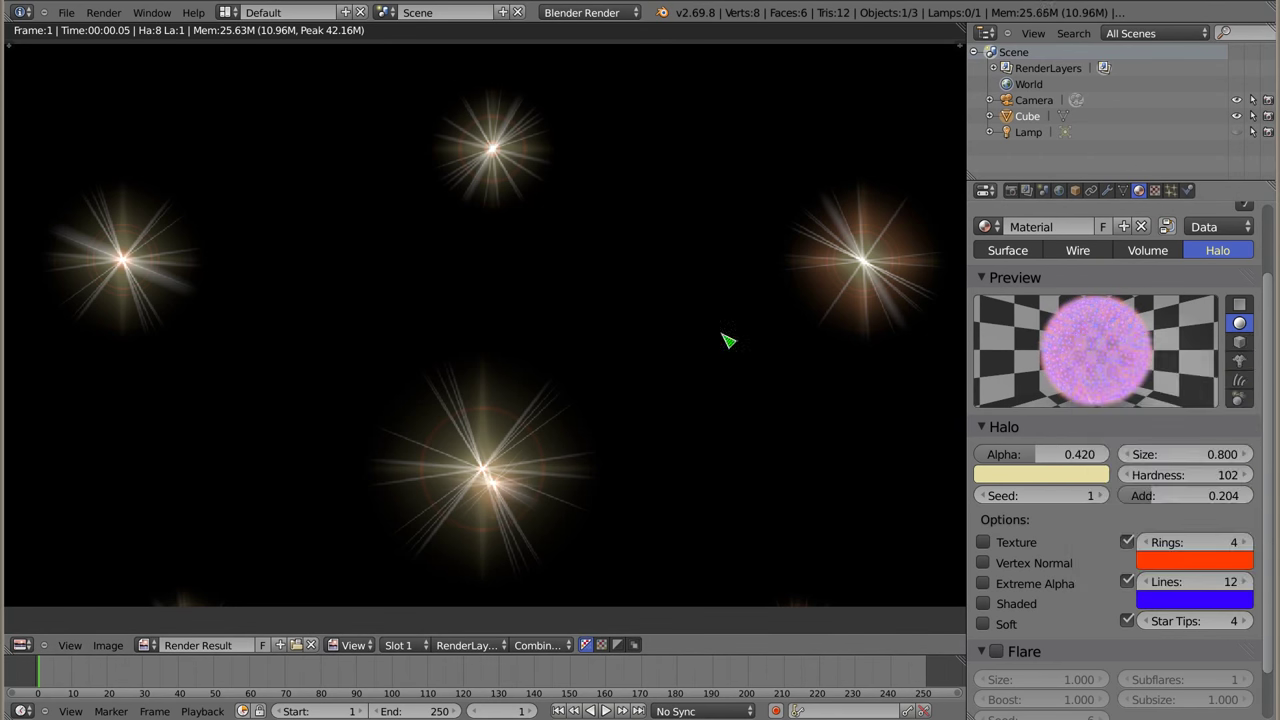
pyautogui.press('F12')
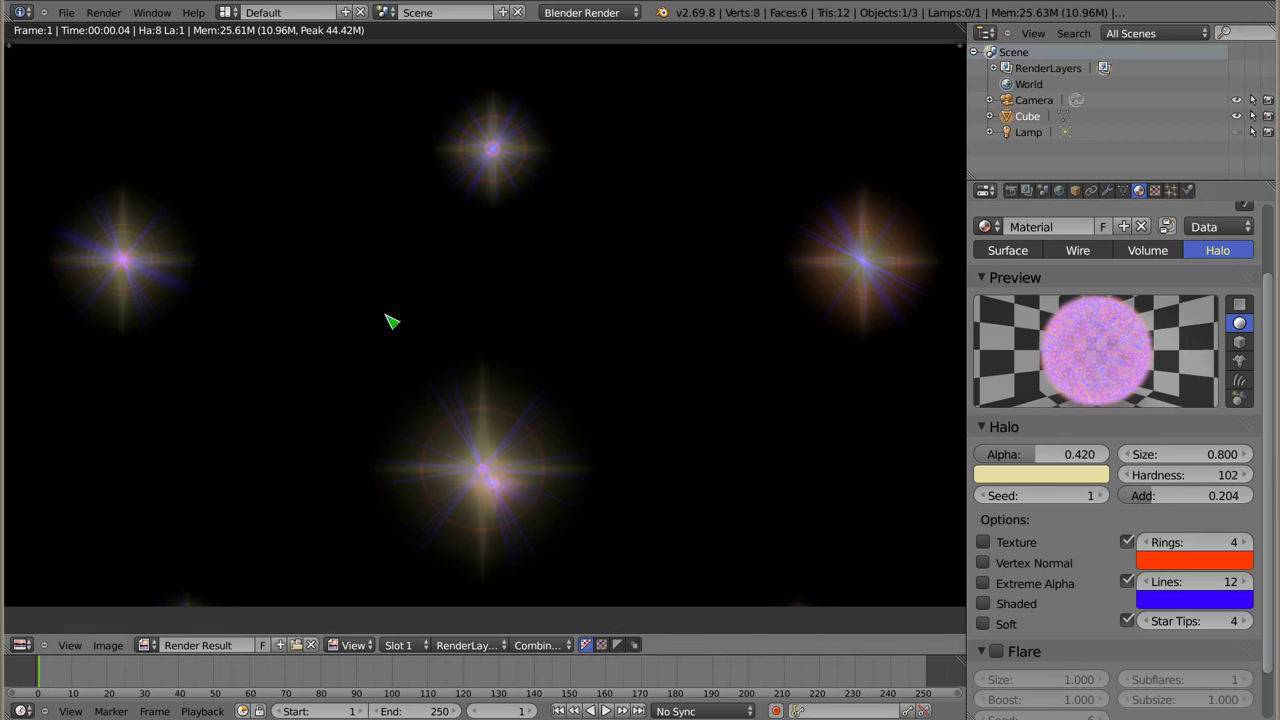
# Change the Rings colour to green and Lines to red, then re-render
pyautogui.click(1204, 561)
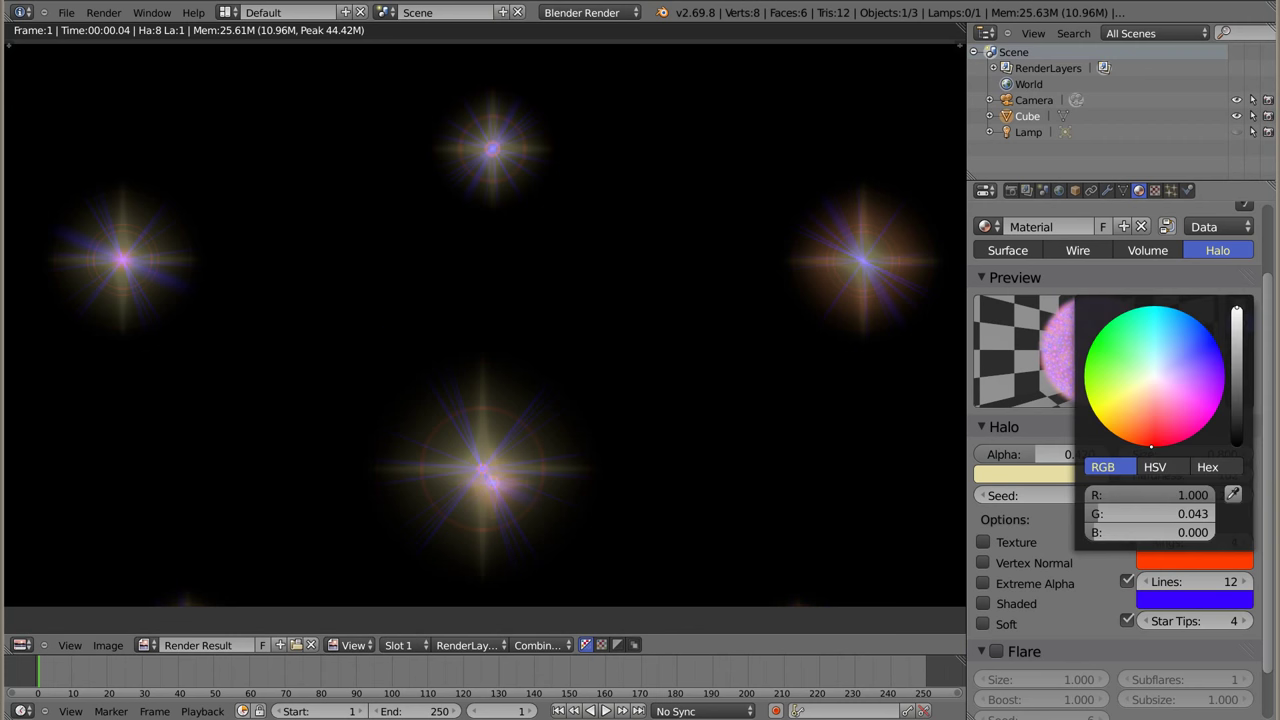
pyautogui.click(1092, 343)
pyautogui.click(1180, 600)
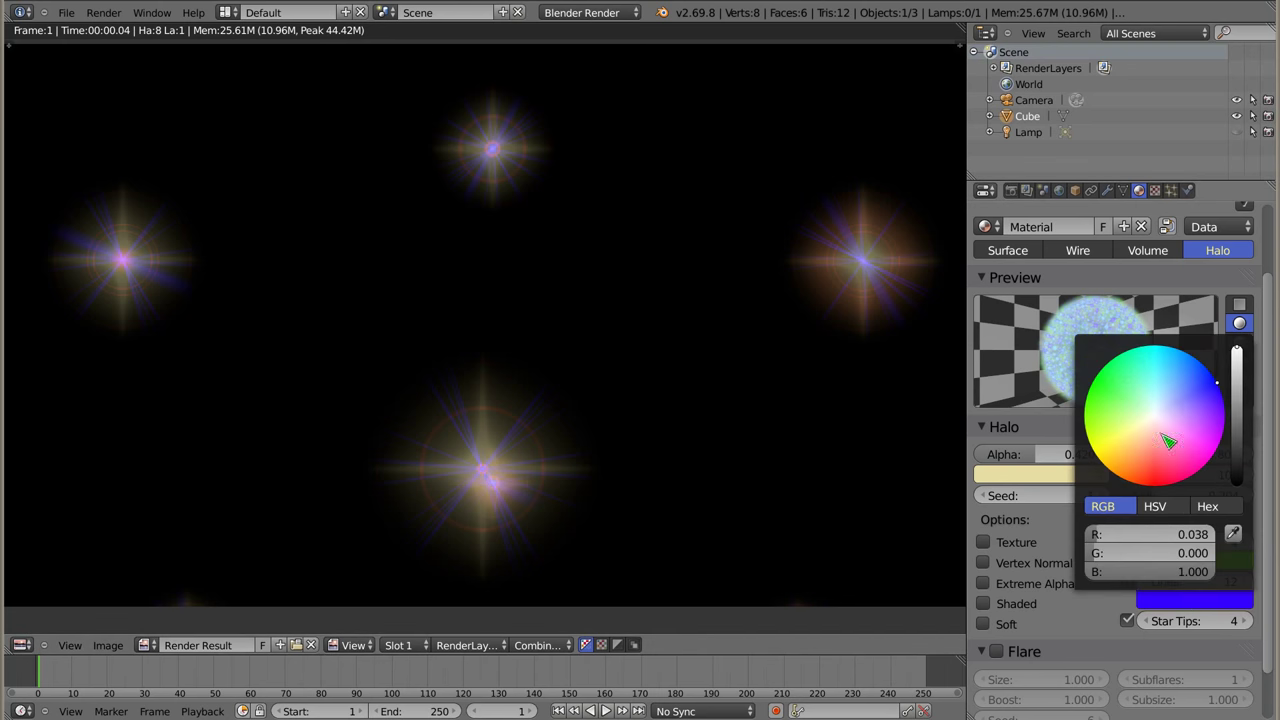
pyautogui.click(1173, 465)
pyautogui.press('F12')
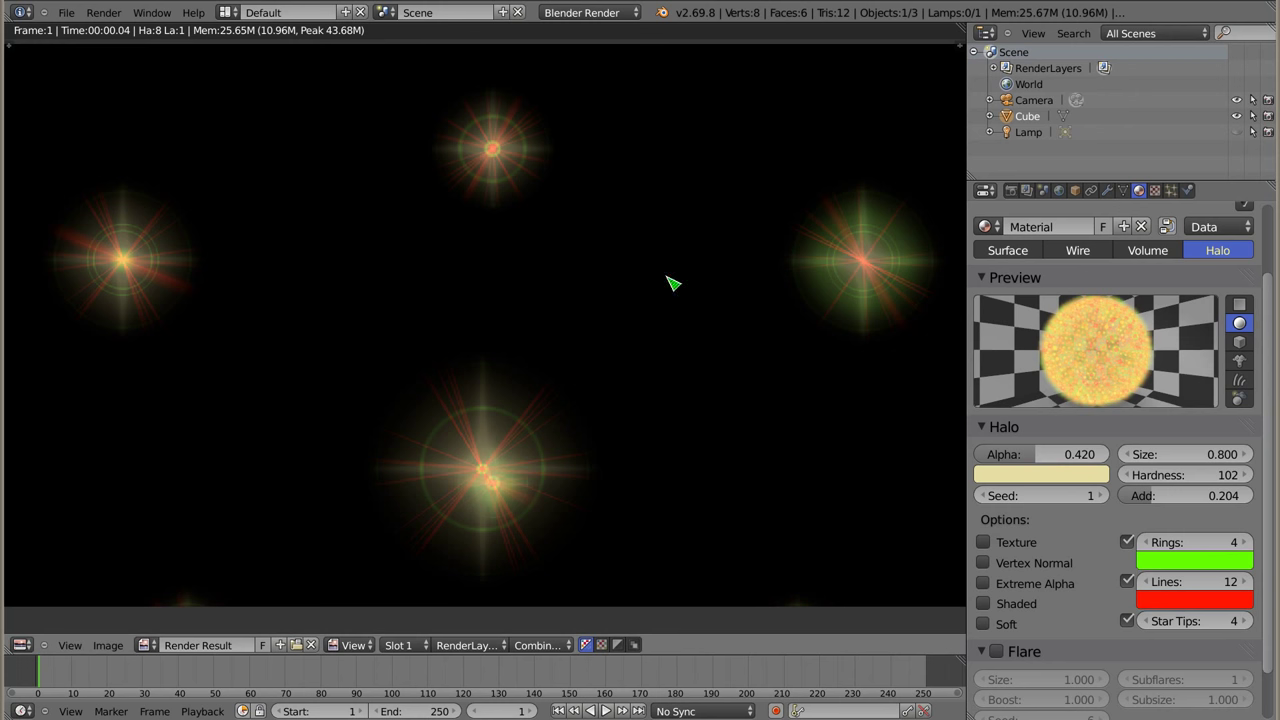
# Turn off lines and star tips, raise the ring count, and render rings only
pyautogui.click(1127, 581)
pyautogui.click(1127, 621)
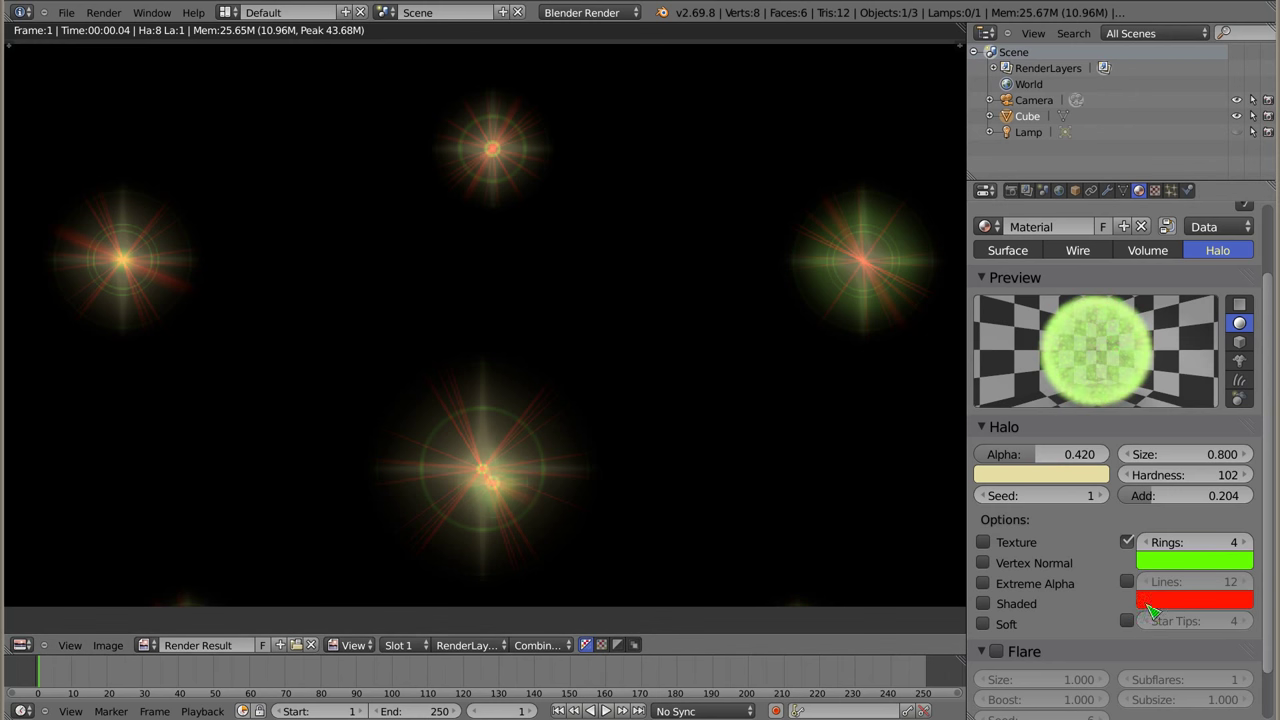
pyautogui.click(1246, 543)
pyautogui.click(1246, 543)
pyautogui.click(1246, 543)
pyautogui.click(1246, 543)
pyautogui.click(1246, 543)
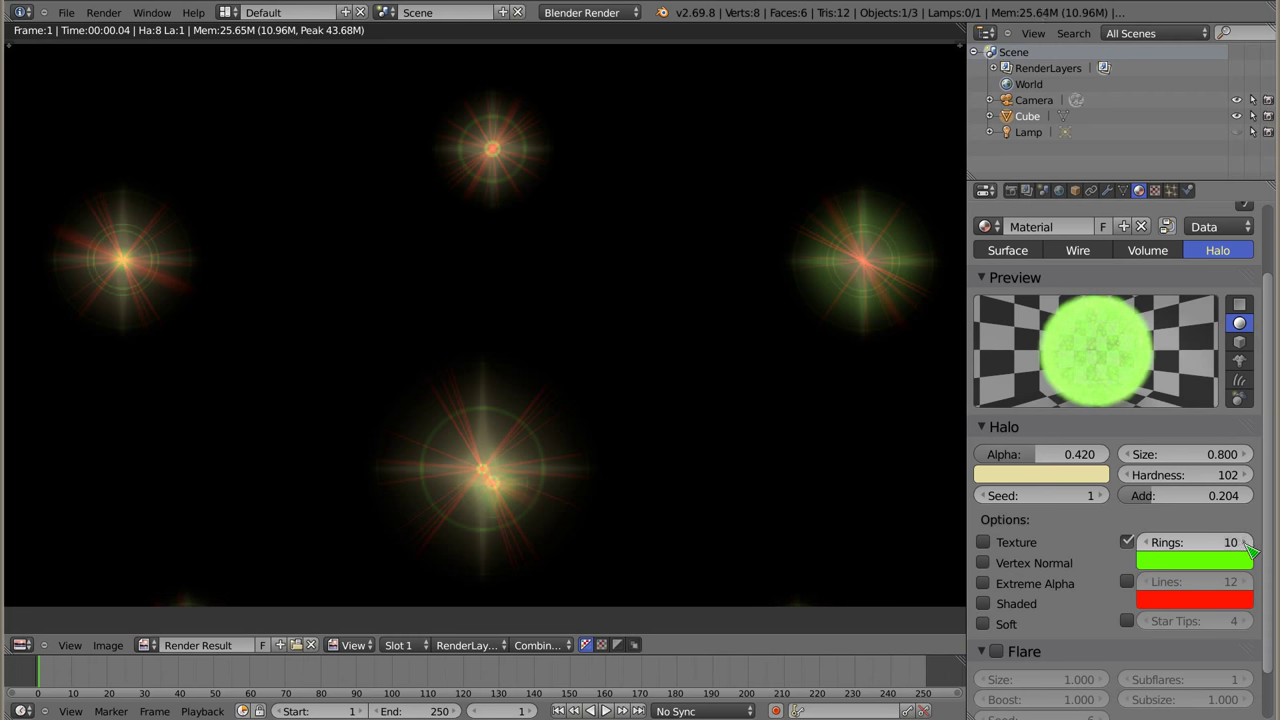
pyautogui.press('F12')
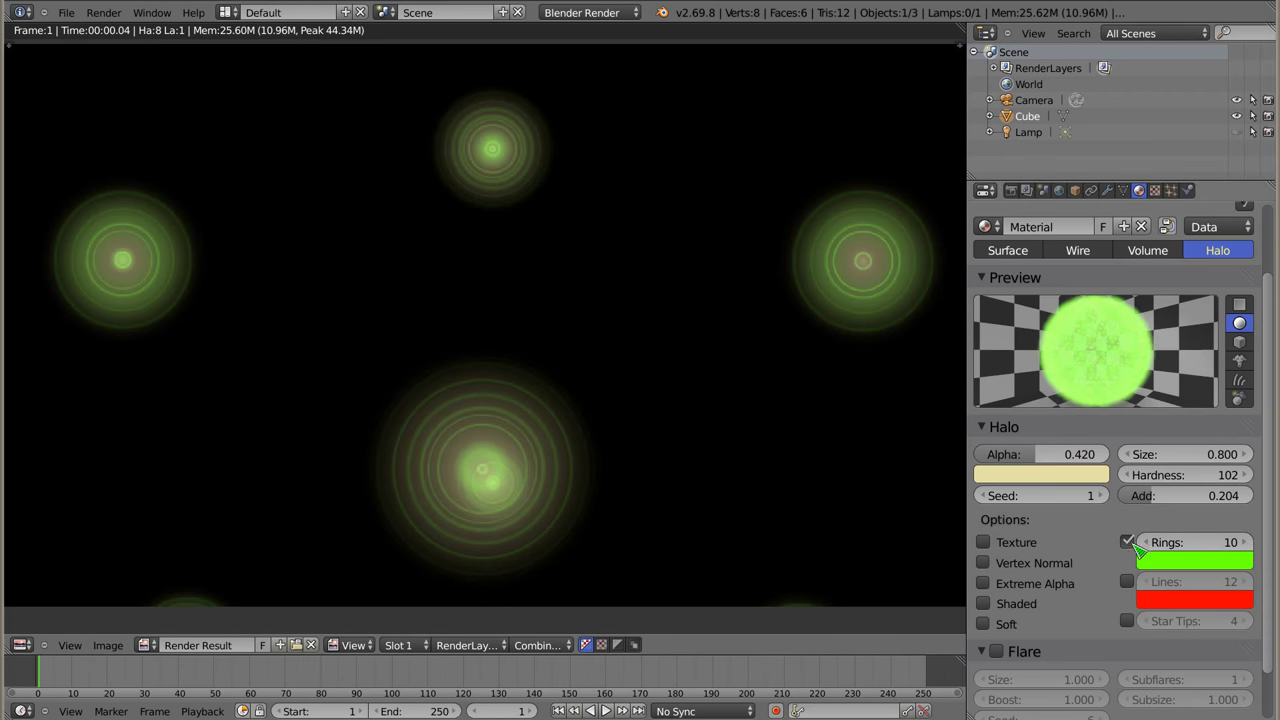
# Swap rings for lines, rendering with line counts of 1 and then 2
pyautogui.click(1127, 542)
pyautogui.click(1127, 581)
pyautogui.moveTo(1200, 581); pyautogui.dragTo(771, 483)
pyautogui.click(1245, 581)
pyautogui.press('F12')
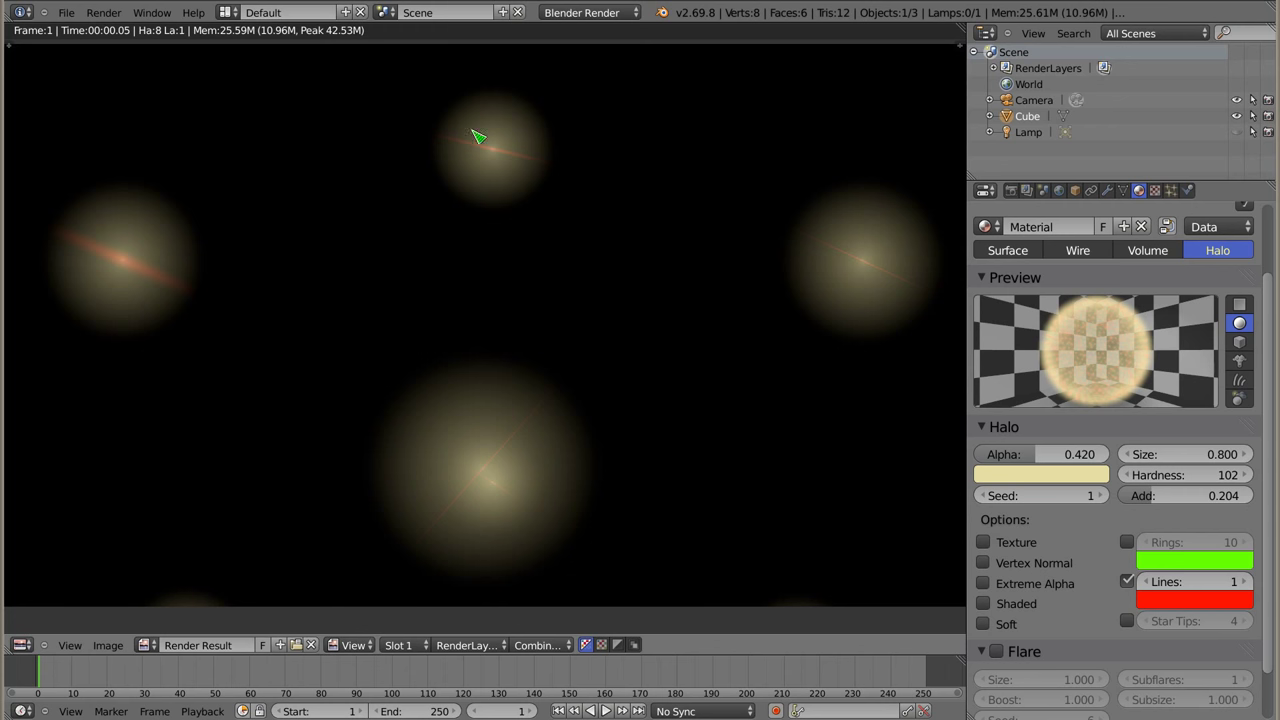
pyautogui.click(1245, 581)
pyautogui.press('F12')
# Render halo seeds 2, 3 and 5, then set 5 lines and seed 6
pyautogui.click(1100, 495)
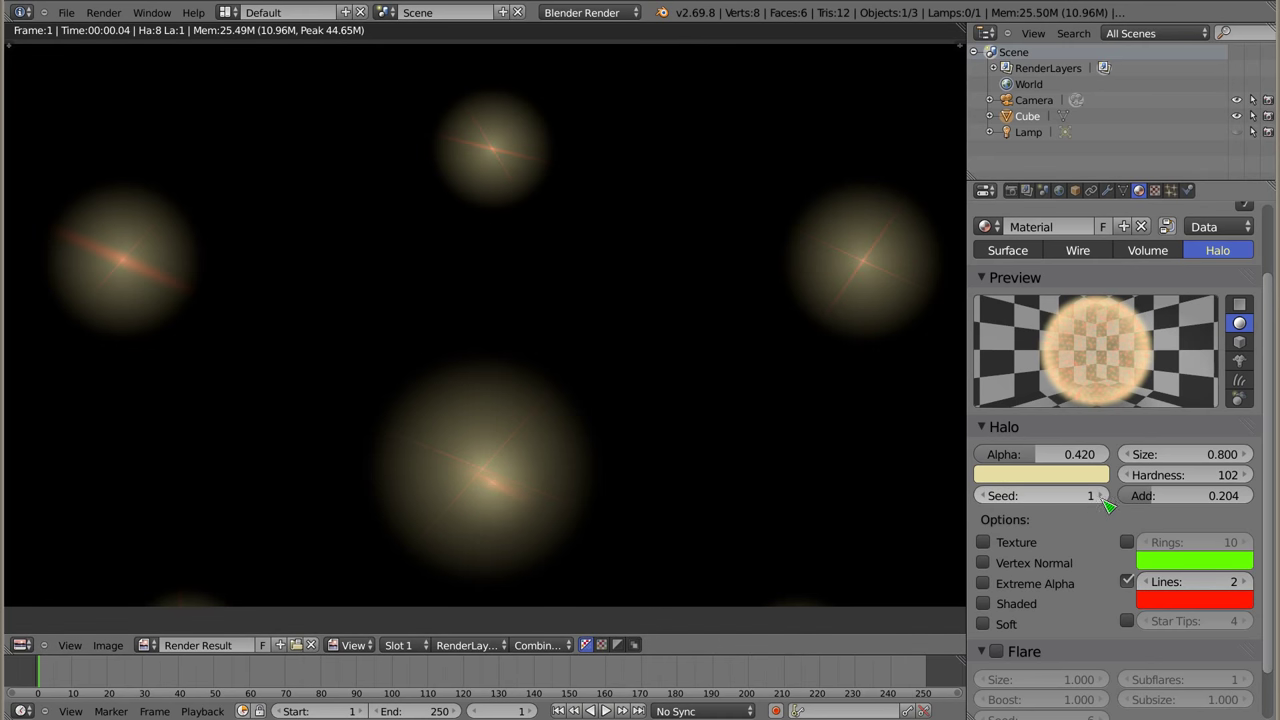
pyautogui.press('F12')
pyautogui.click(1109, 503)
pyautogui.press('F12')
pyautogui.click(1108, 502)
pyautogui.press('F12')
pyautogui.click(1246, 581)
pyautogui.click(1246, 581)
pyautogui.click(1246, 581)
pyautogui.click(1103, 495)
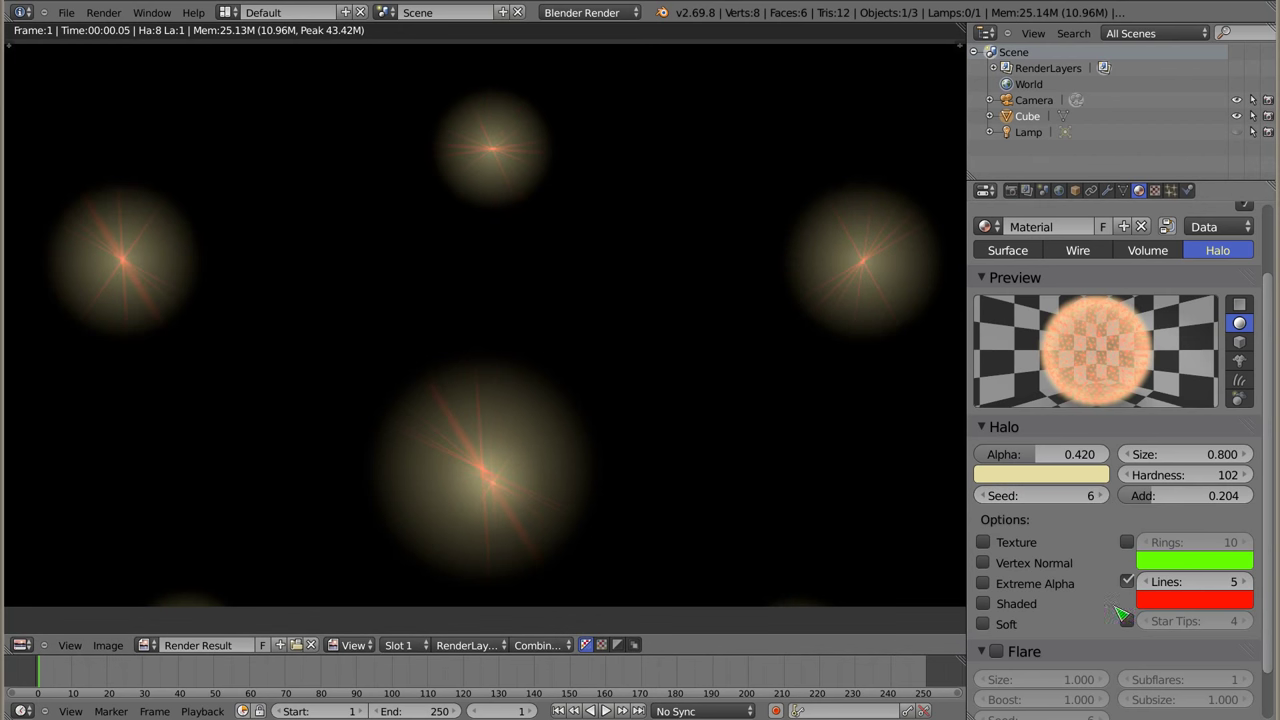
# Turn star tips on and lines off, rendering four-point star halos
pyautogui.click(1127, 621)
pyautogui.click(1124, 580)
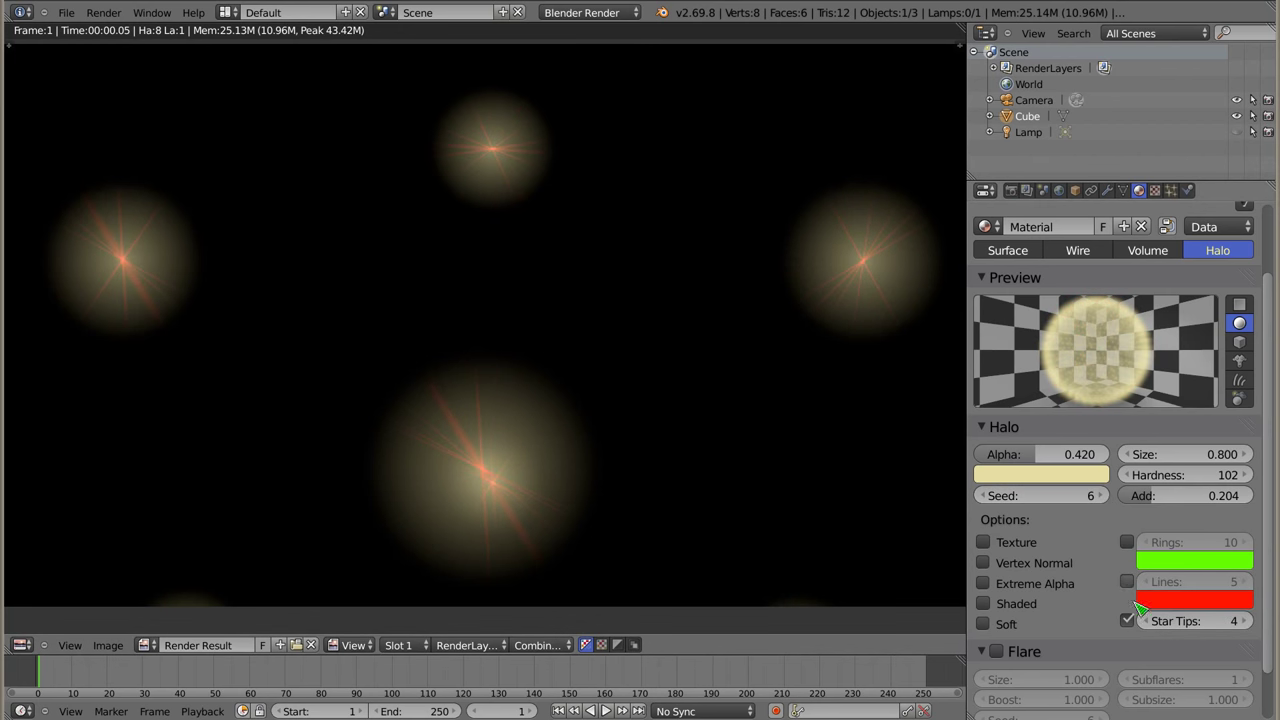
pyautogui.press('F12')
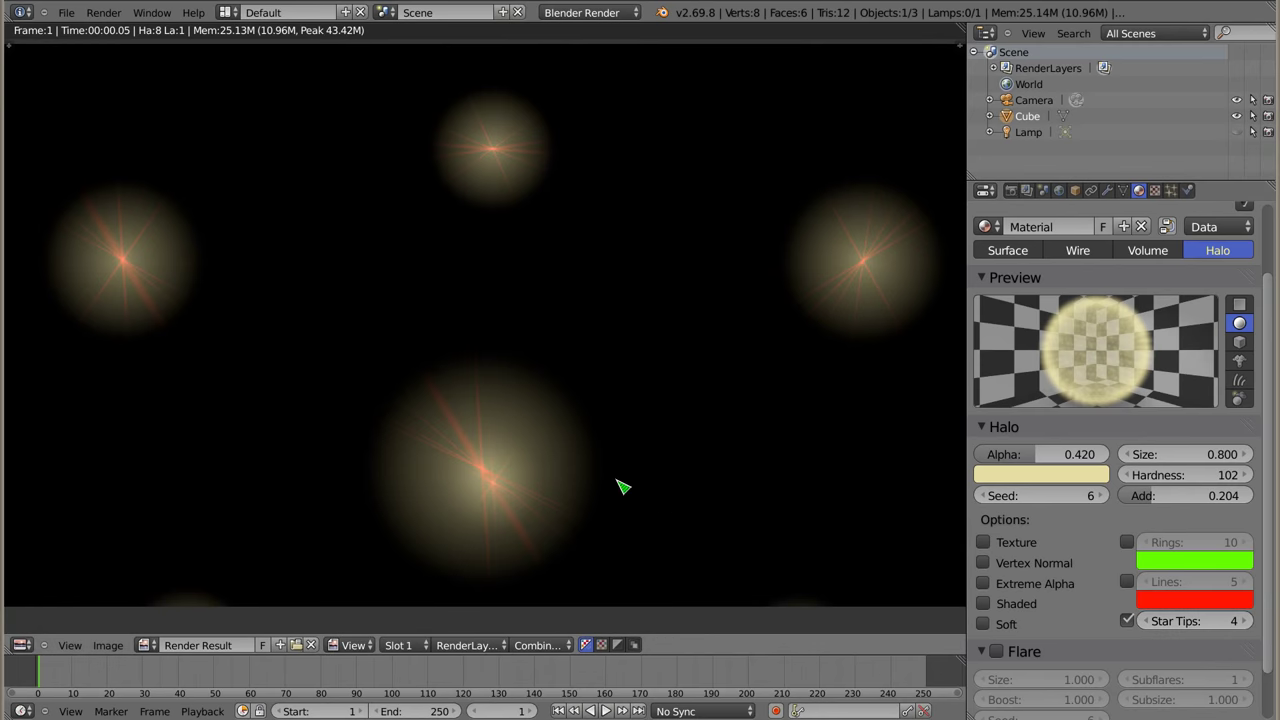
pyautogui.press('F12')
# Raise star tips to 11, re-enable lines at 25, and render
pyautogui.click(1242, 614)
pyautogui.press('F12')
pyautogui.click(1242, 614)
pyautogui.click(1242, 620)
pyautogui.click(1242, 620)
pyautogui.click(1242, 620)
pyautogui.click(1242, 620)
pyautogui.press('F12')
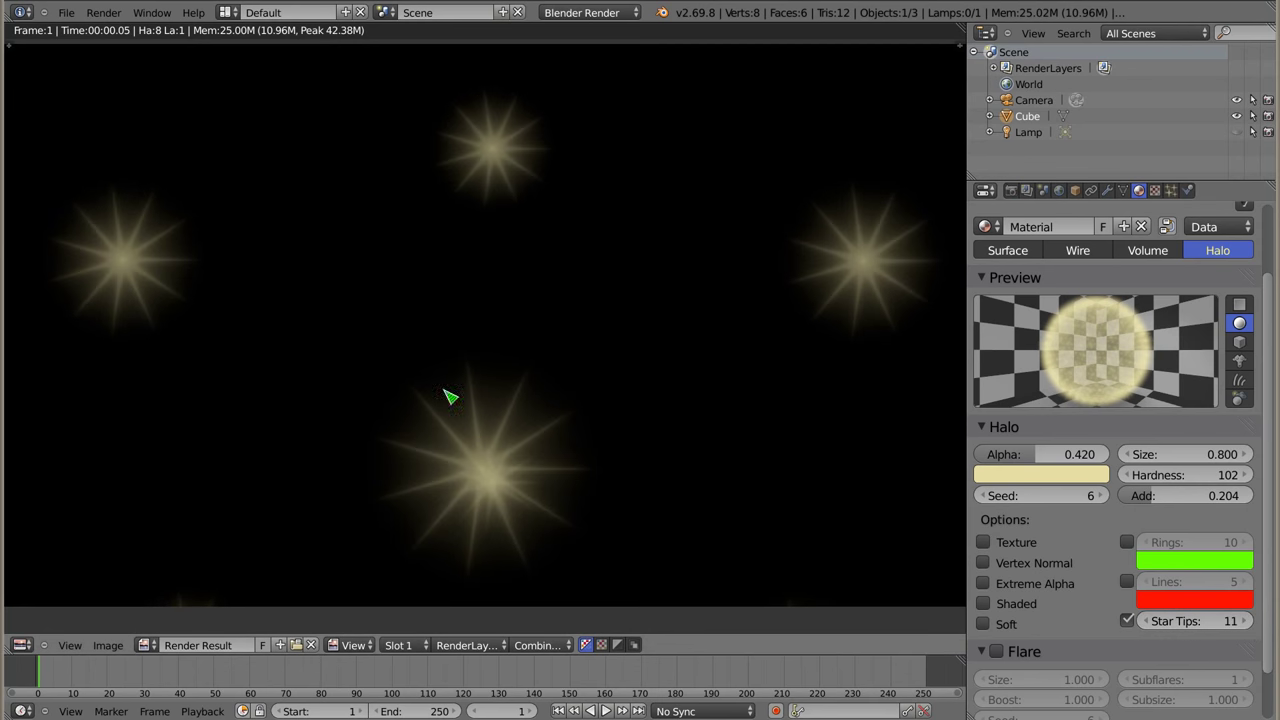
pyautogui.click(1127, 581)
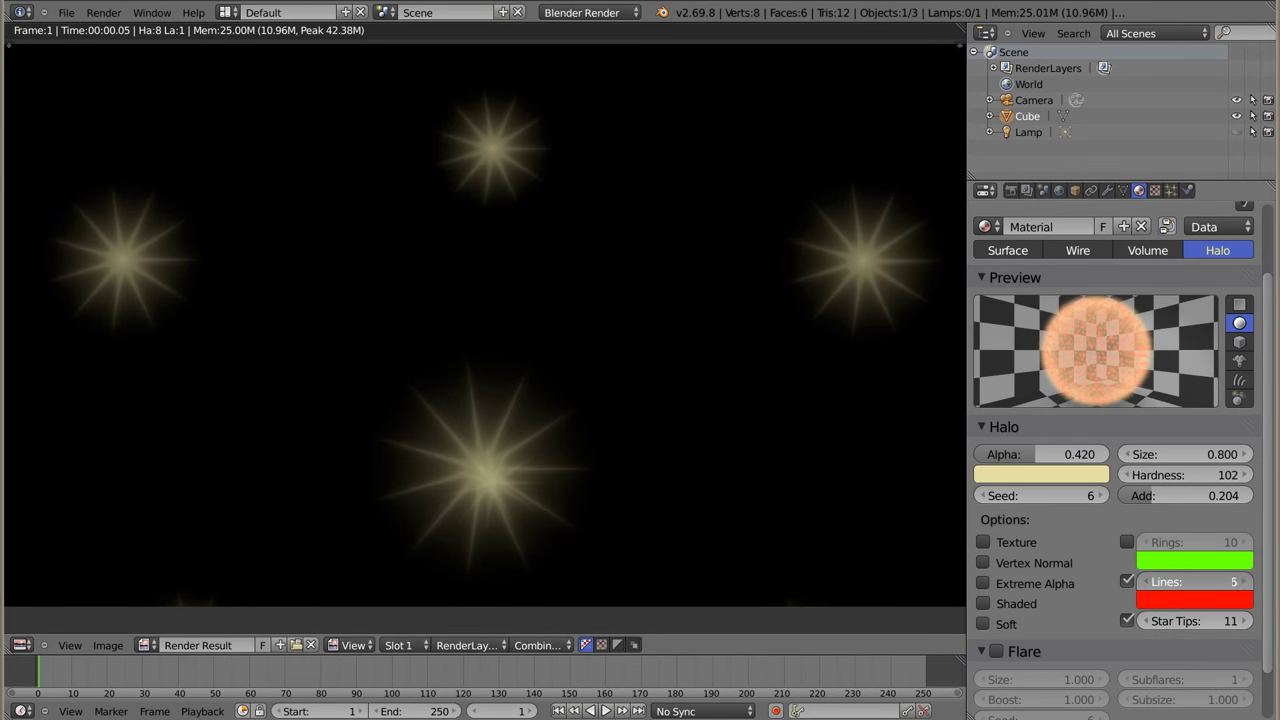
pyautogui.moveTo(1194, 581); pyautogui.dragTo(1240, 581)
pyautogui.press('F12')
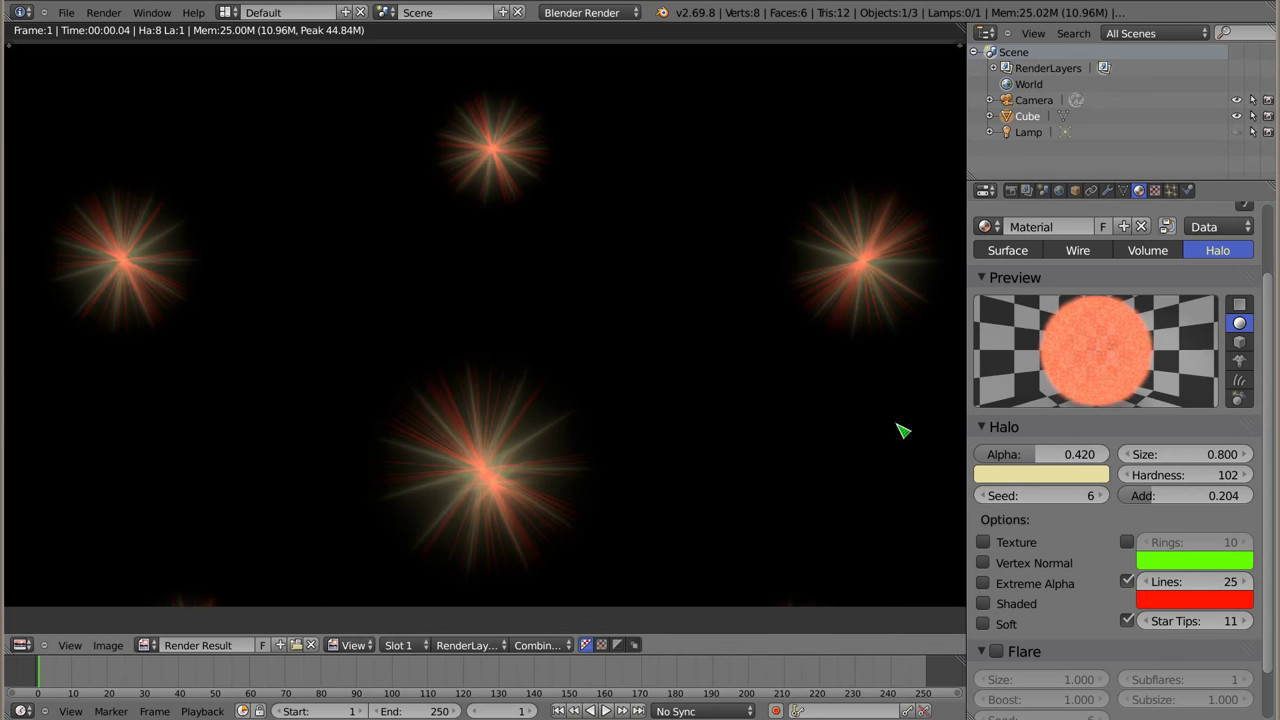
# Re-enable the 10 halo rings, render, then enable halo texturing
pyautogui.click(1127, 542)
pyautogui.press('F12')
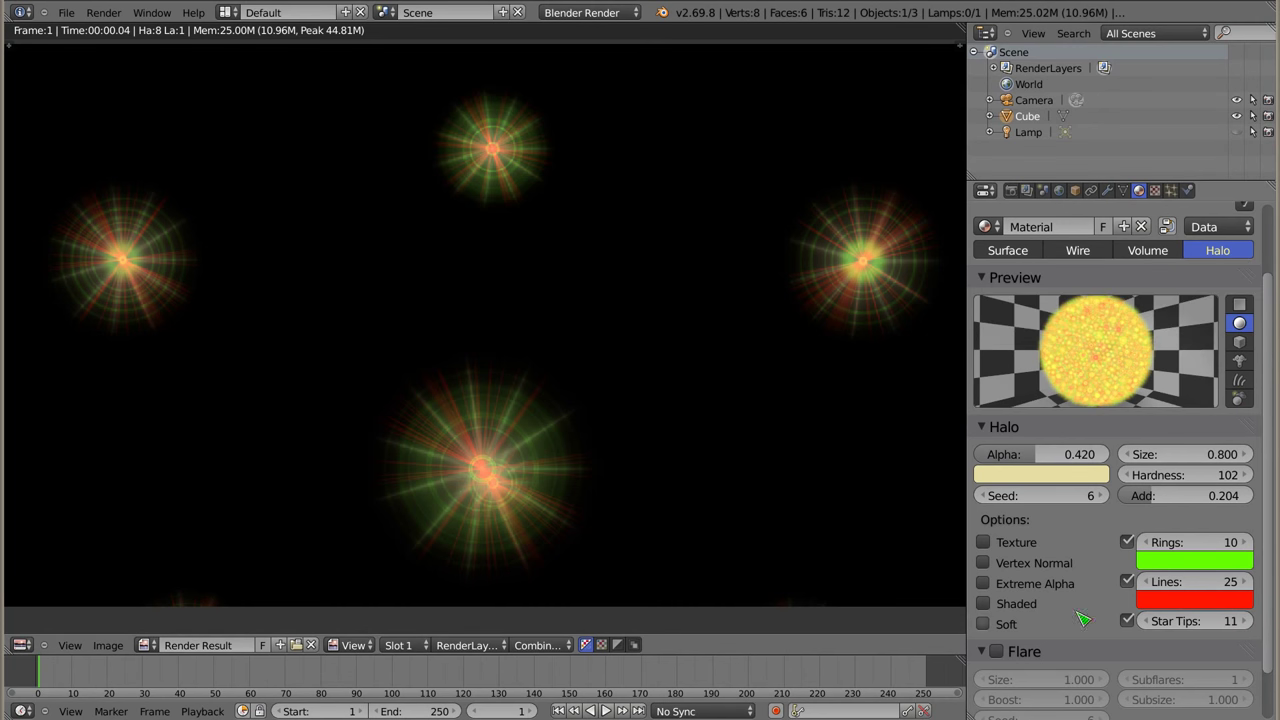
pyautogui.click(983, 542)
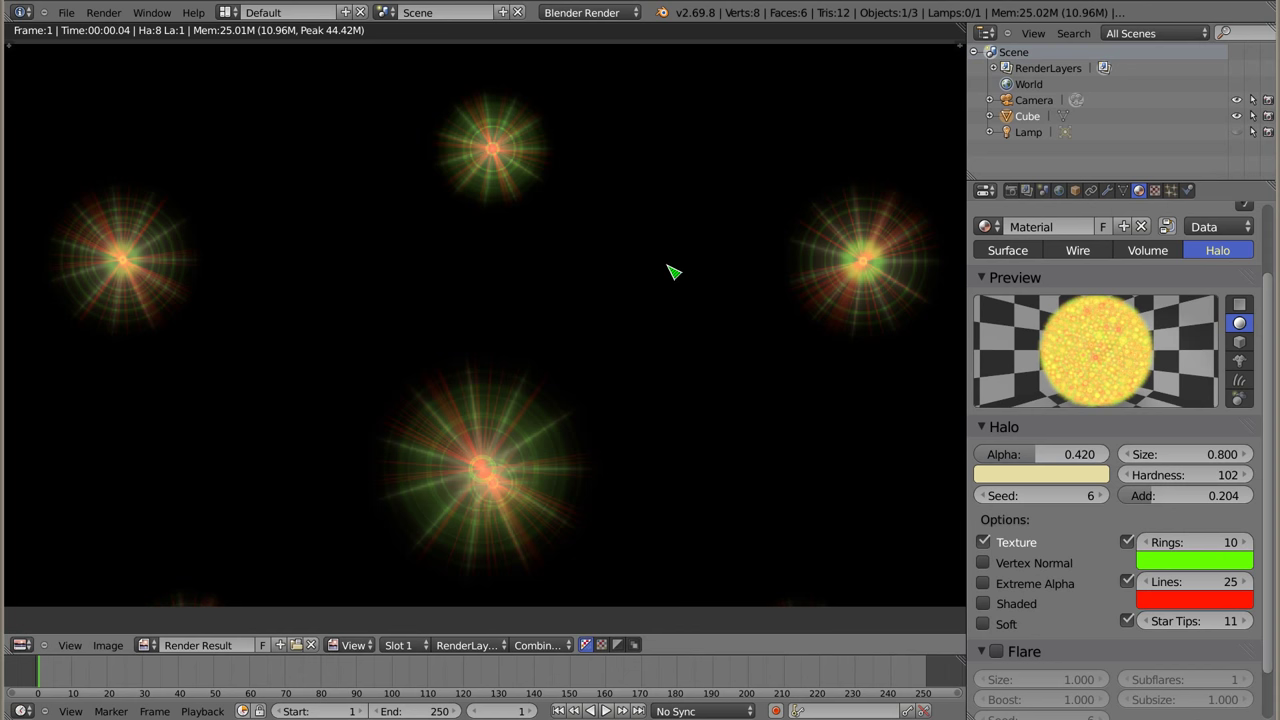
# Return to the 3D view and zoom in with the camera frame shifted higher
pyautogui.press('Escape')
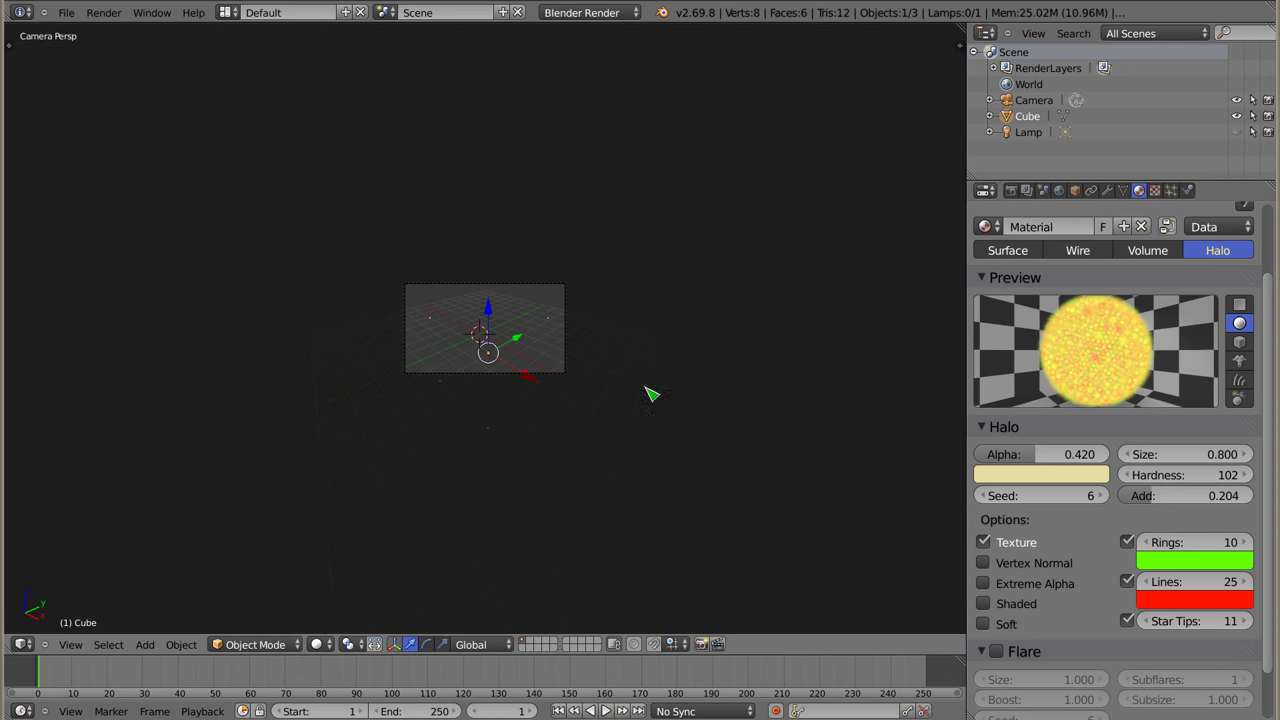
pyautogui.scroll(4, 482, 352)
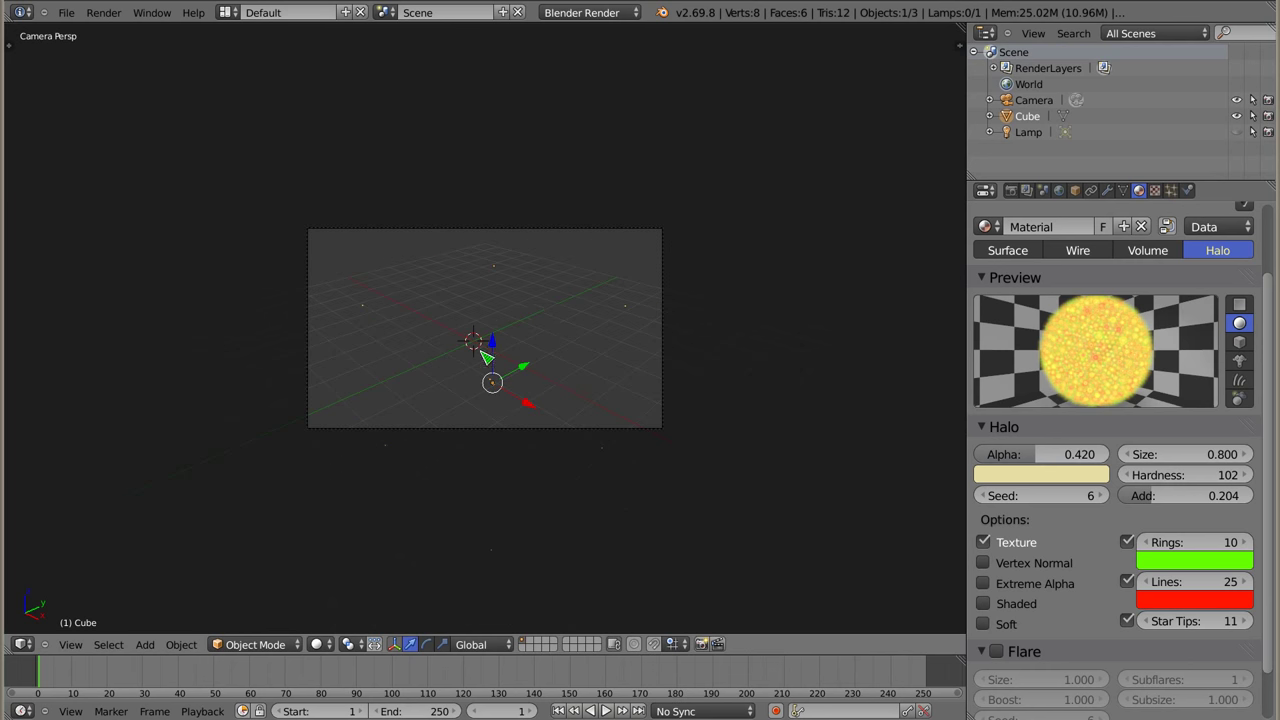
pyautogui.keyDown('shift'); pyautogui.moveTo(485, 328); pyautogui.dragTo(490, 232, button='middle'); pyautogui.keyUp('shift')
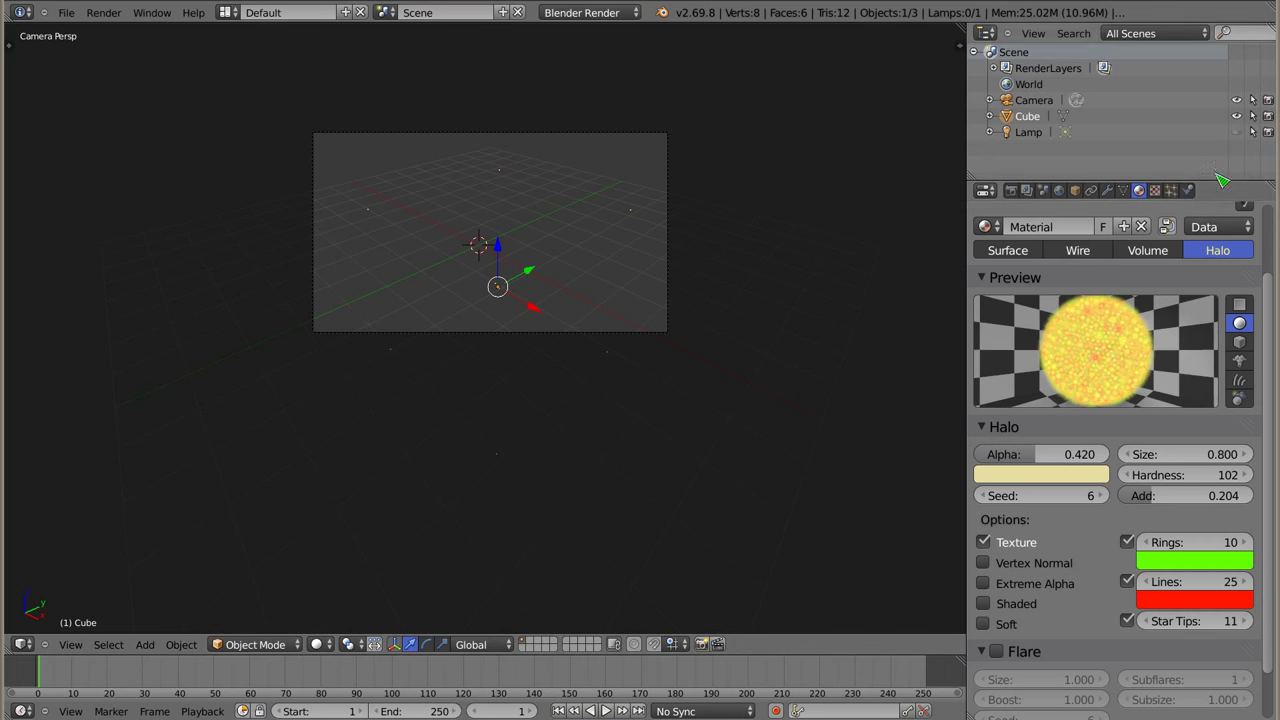
# Add a new Image or Movie texture using untitled.png from the home folder
pyautogui.click(1154, 190)
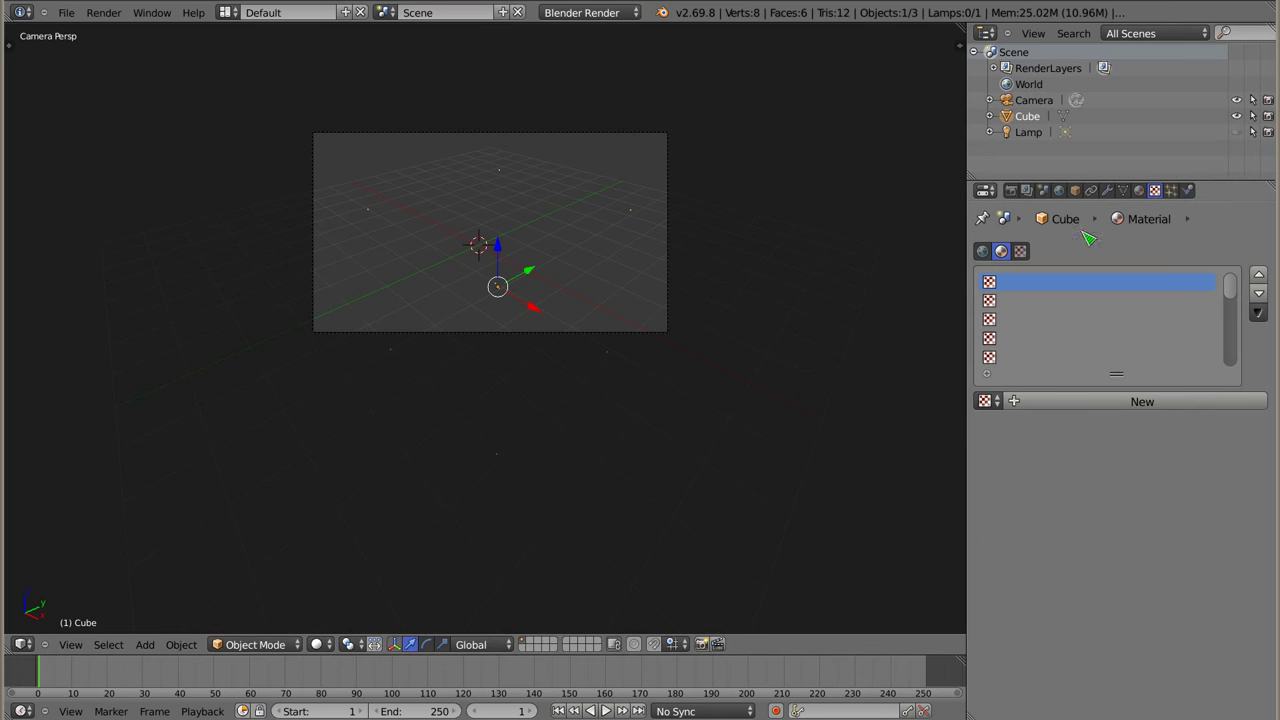
pyautogui.click(1136, 403)
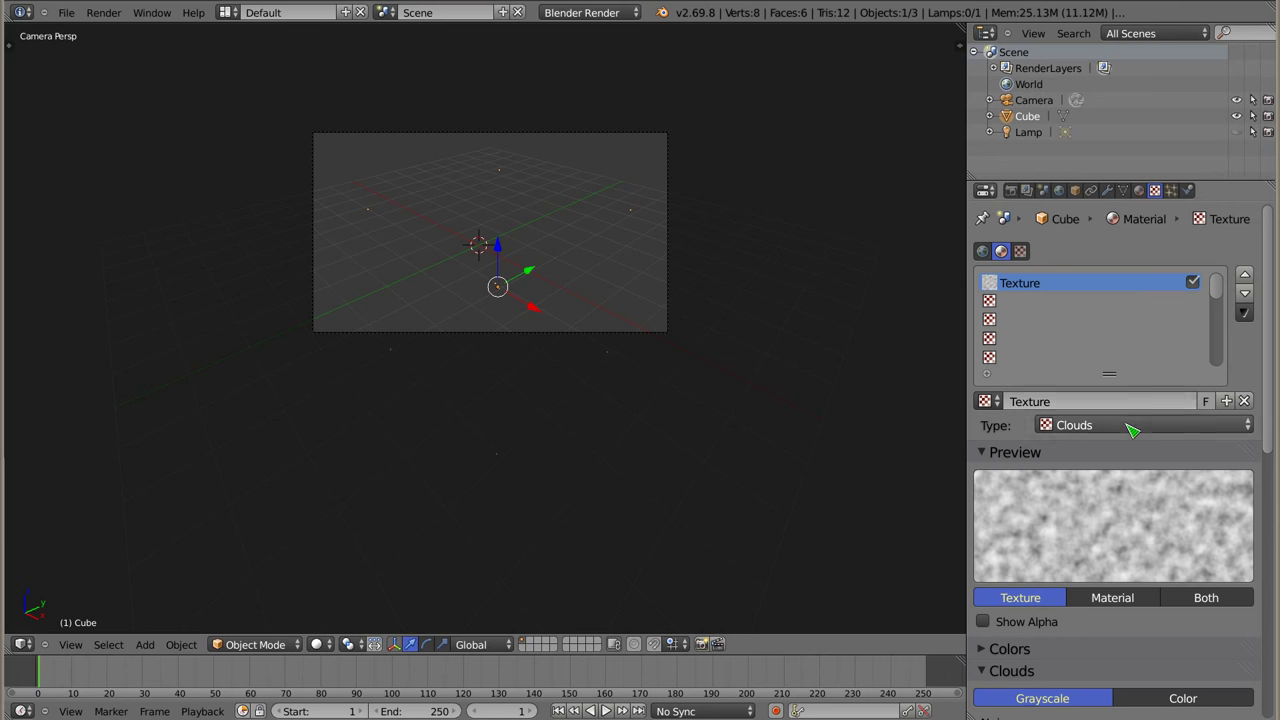
pyautogui.click(1131, 425)
pyautogui.click(1100, 303)
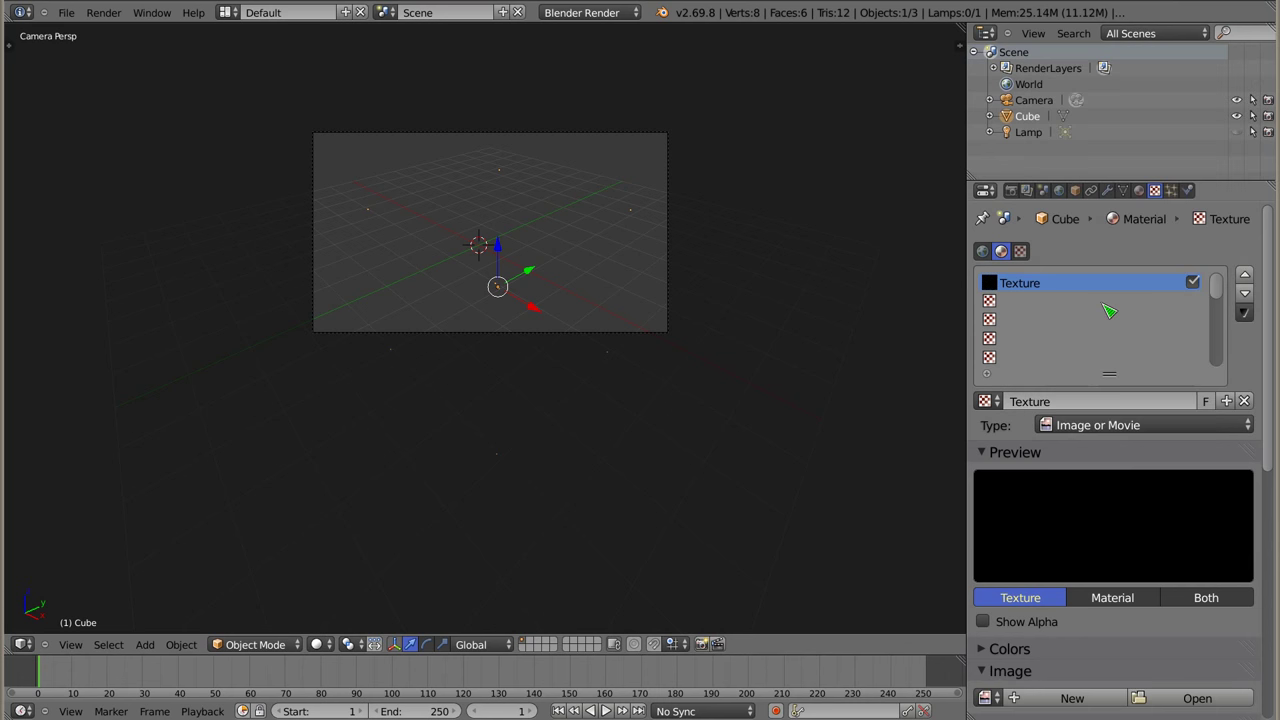
pyautogui.scroll(-3, 1156, 610)
pyautogui.click(1186, 561)
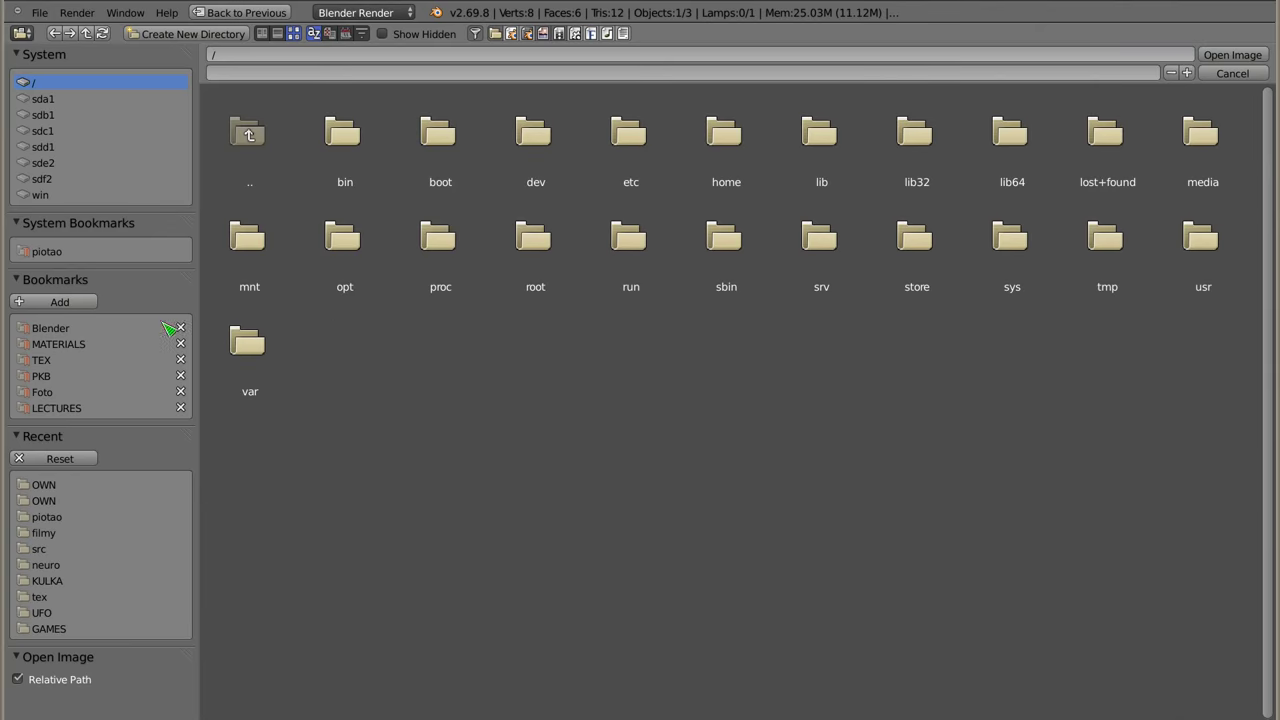
pyautogui.click(46, 251)
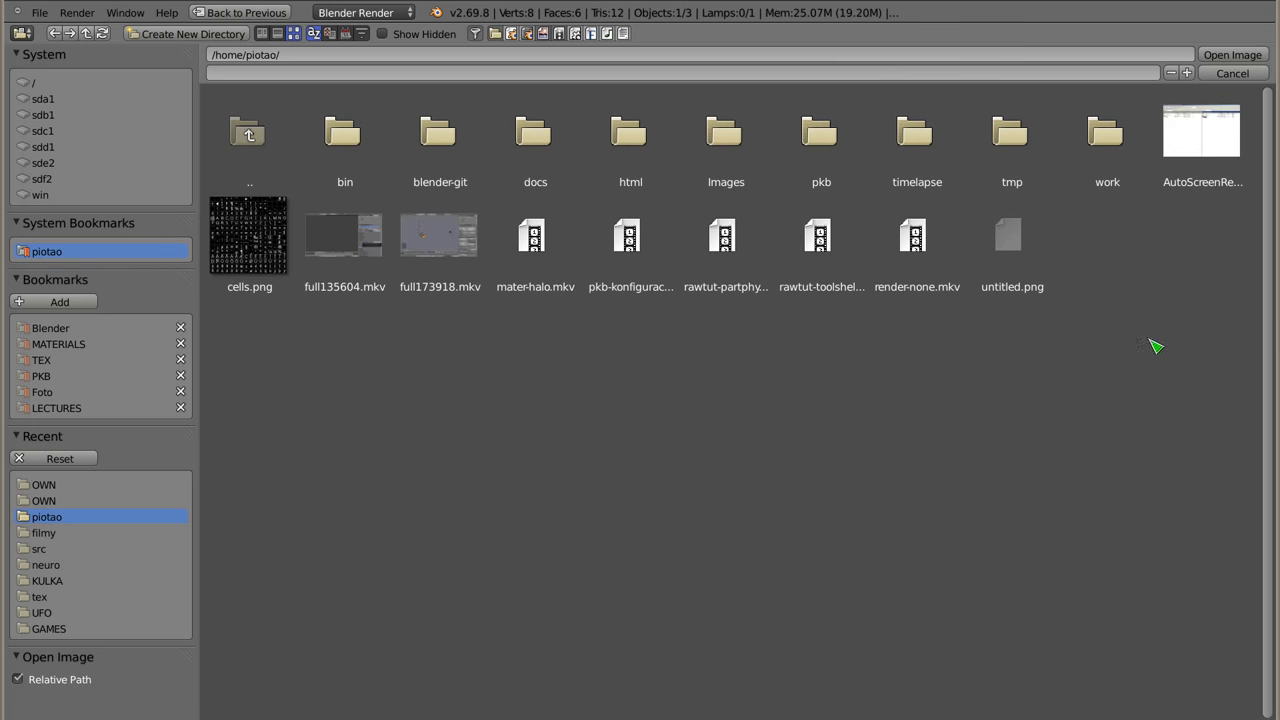
pyautogui.click(1010, 240)
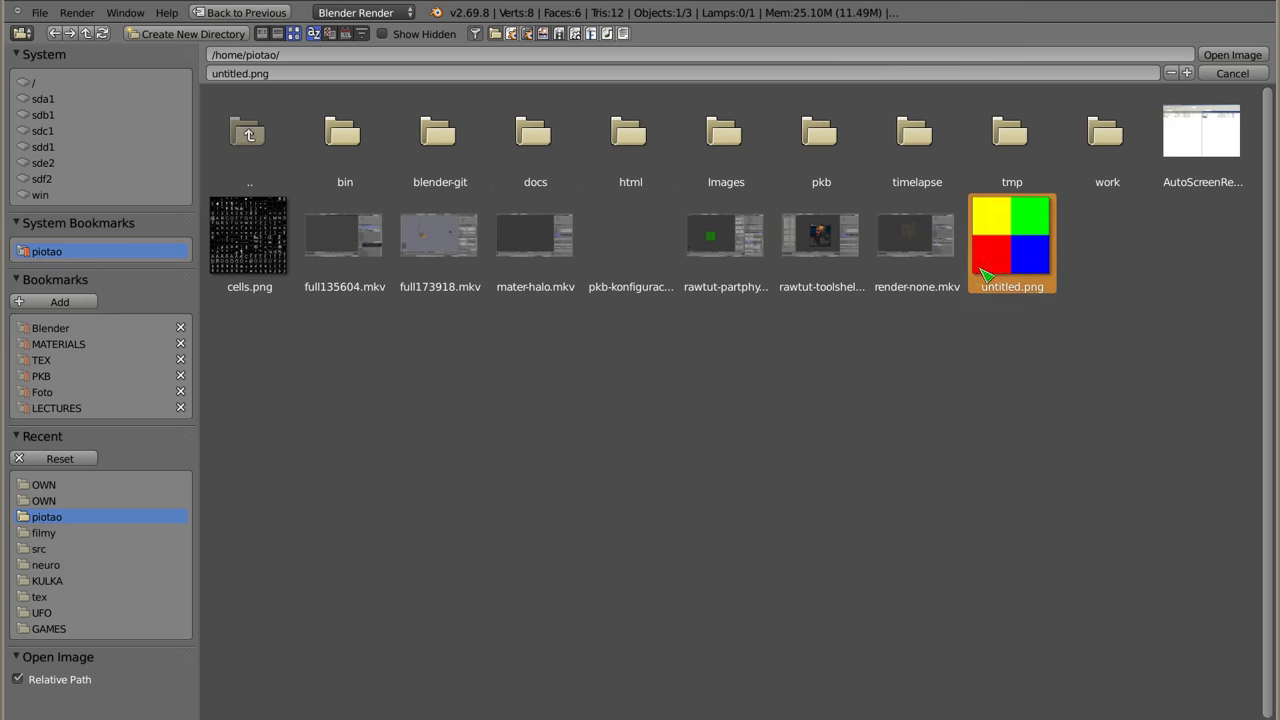
pyautogui.click(1234, 56)
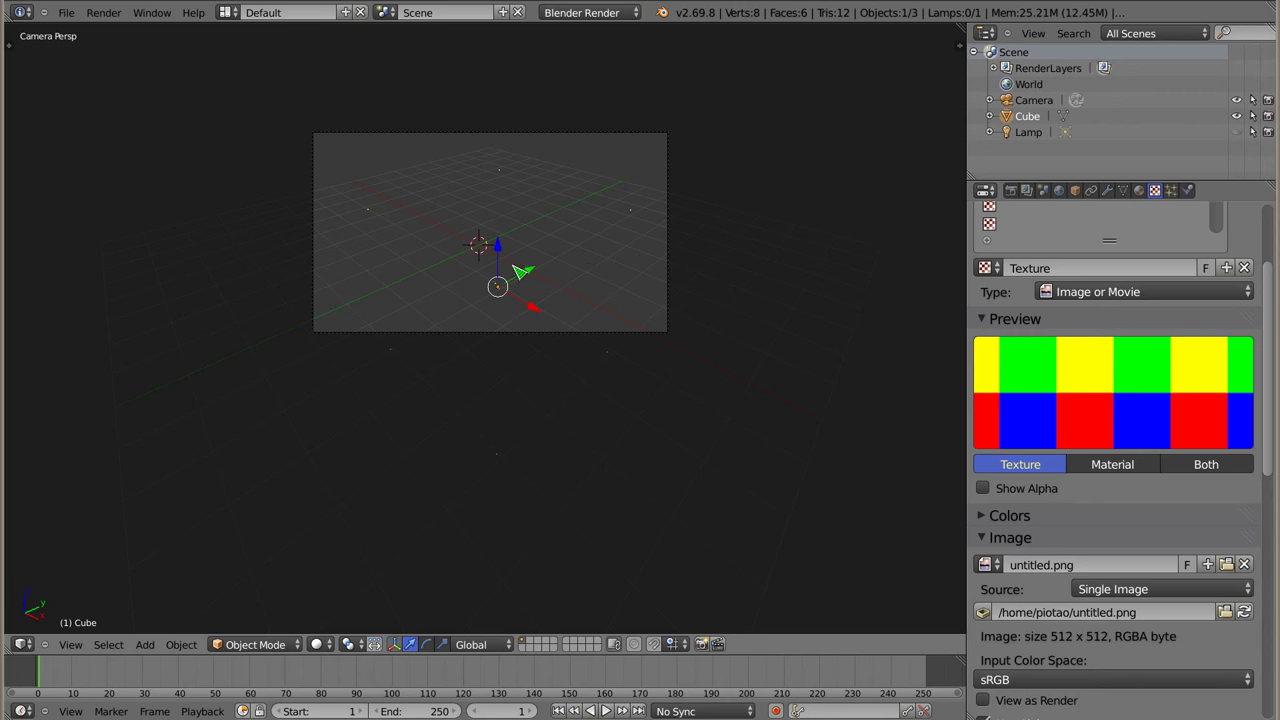
pyautogui.click(1138, 190)
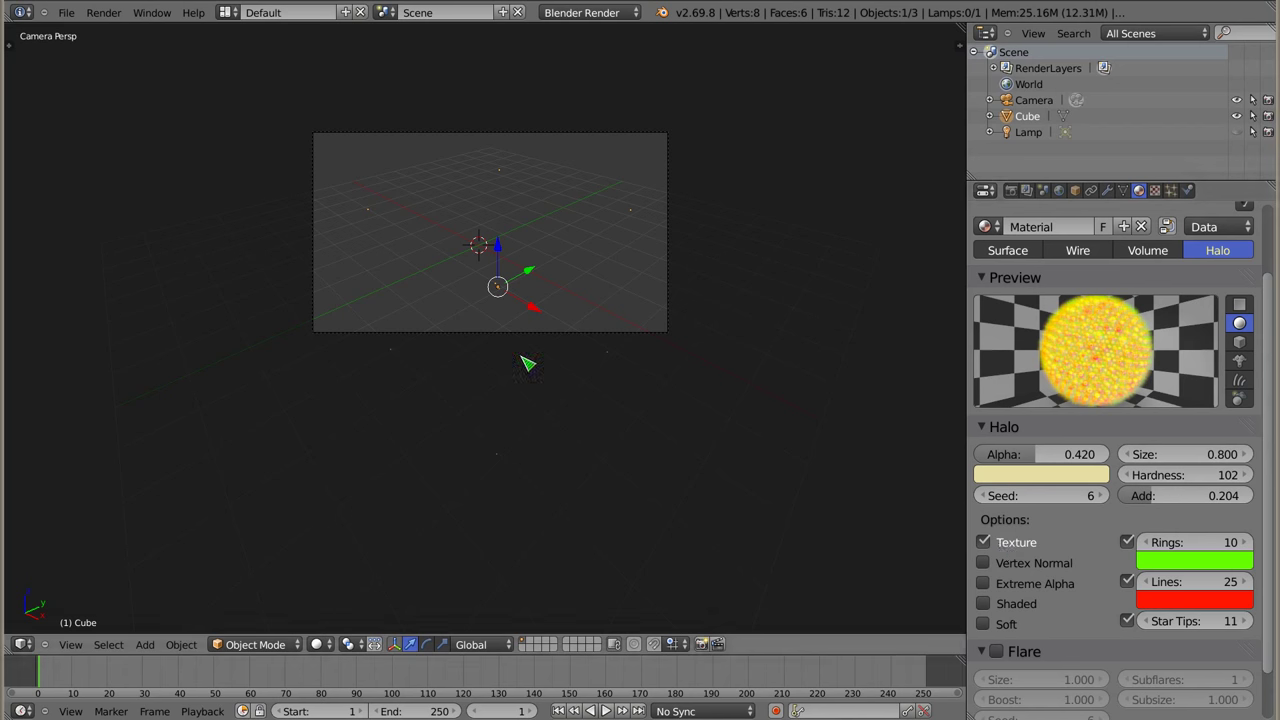
# Disable rings, lines and star tips, set the halo colour near-white, and render
pyautogui.press('F12')
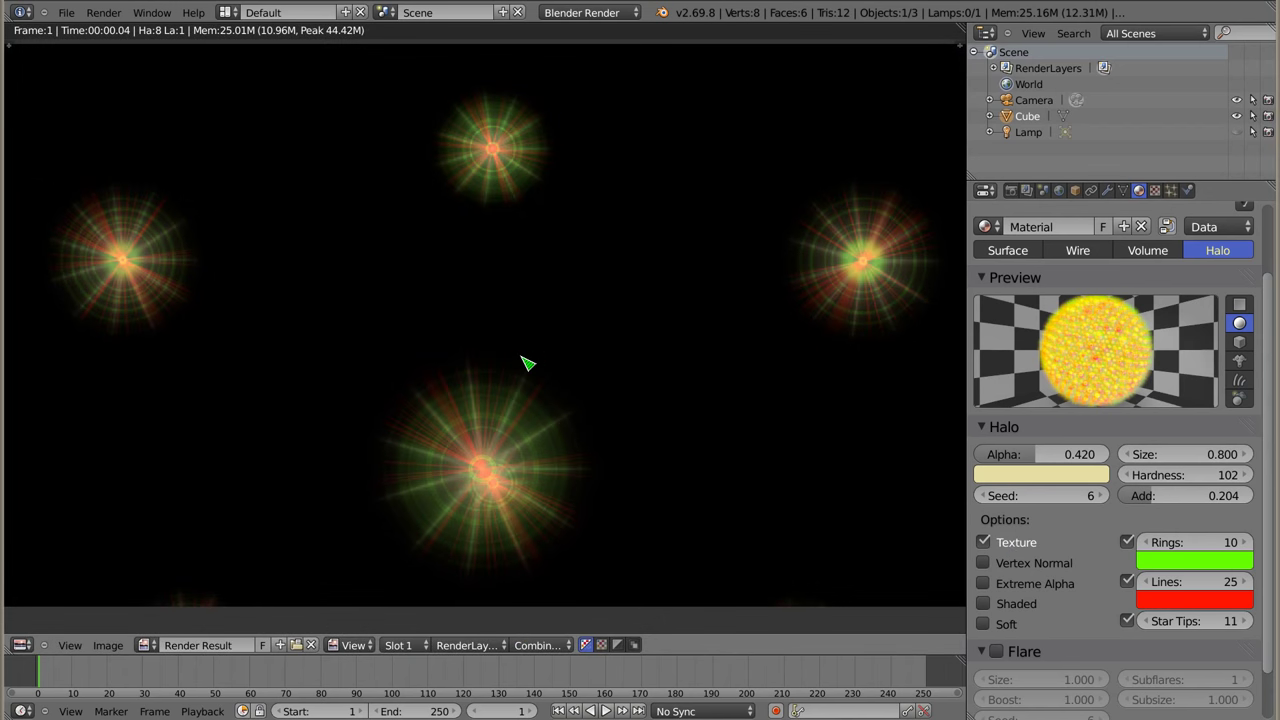
pyautogui.press('F12')
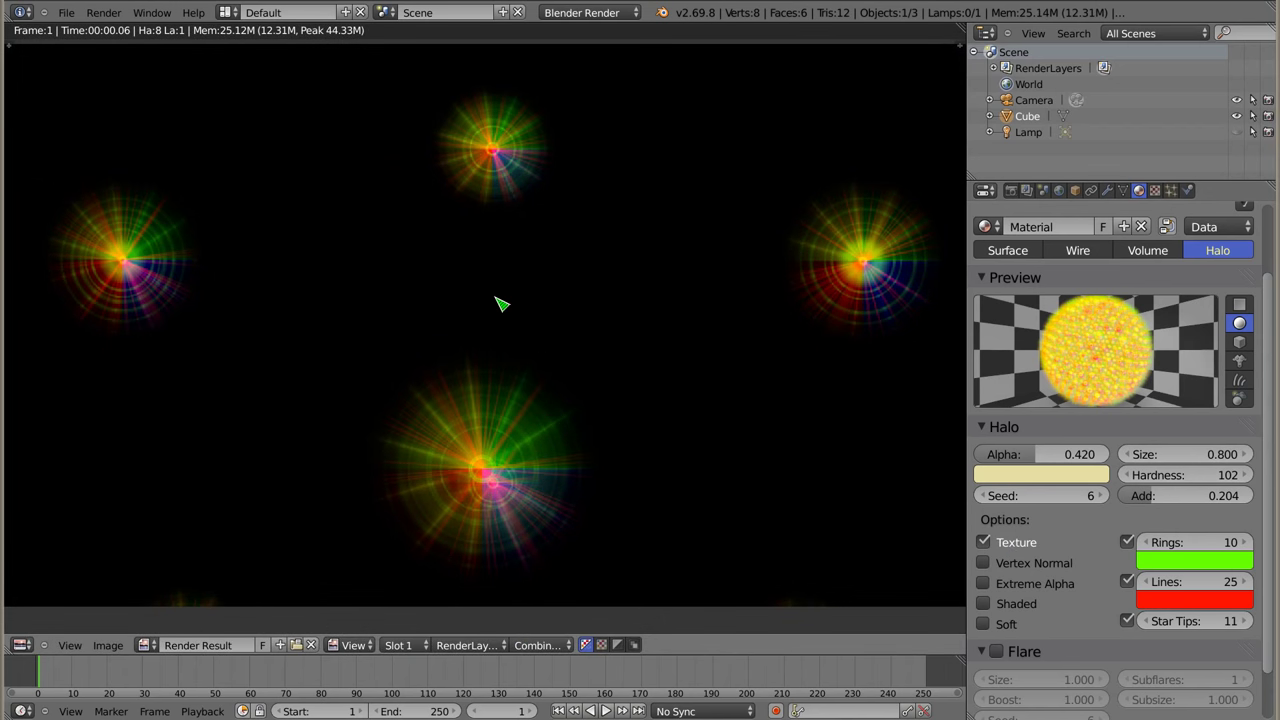
pyautogui.click(1128, 542)
pyautogui.click(1127, 581)
pyautogui.click(1127, 620)
pyautogui.click(1040, 474)
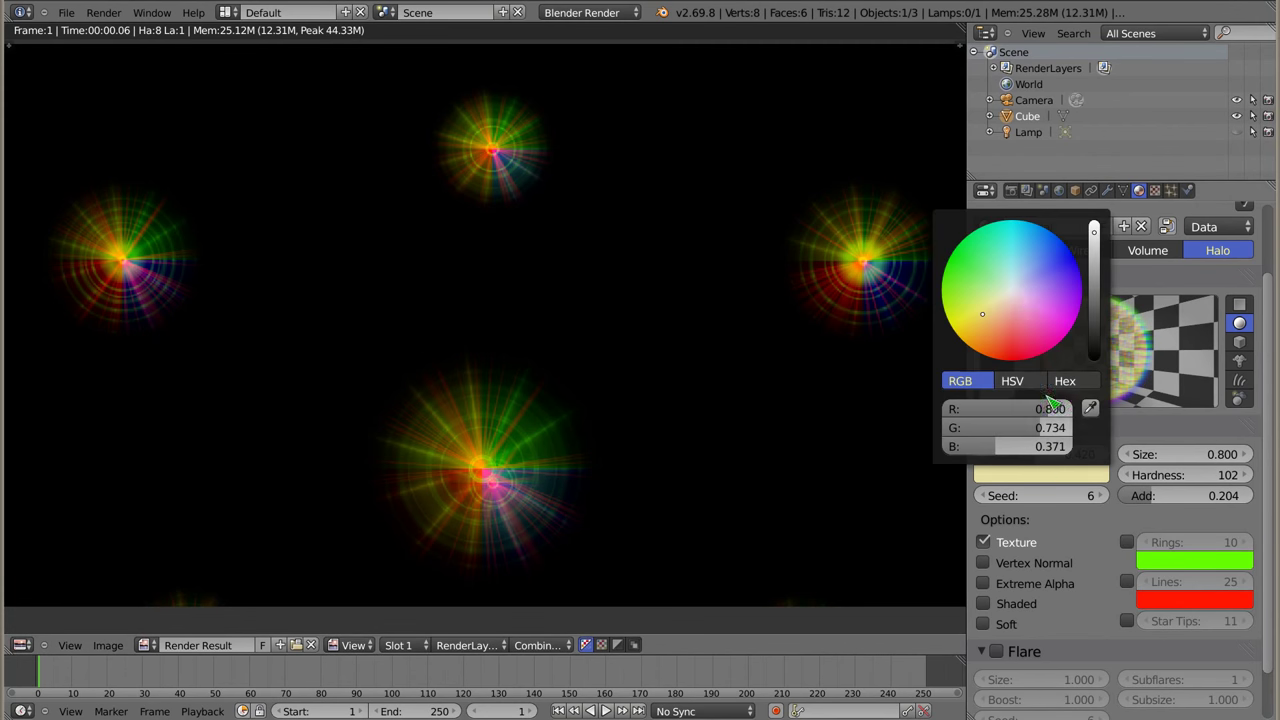
pyautogui.click(1016, 294)
pyautogui.press('F12')
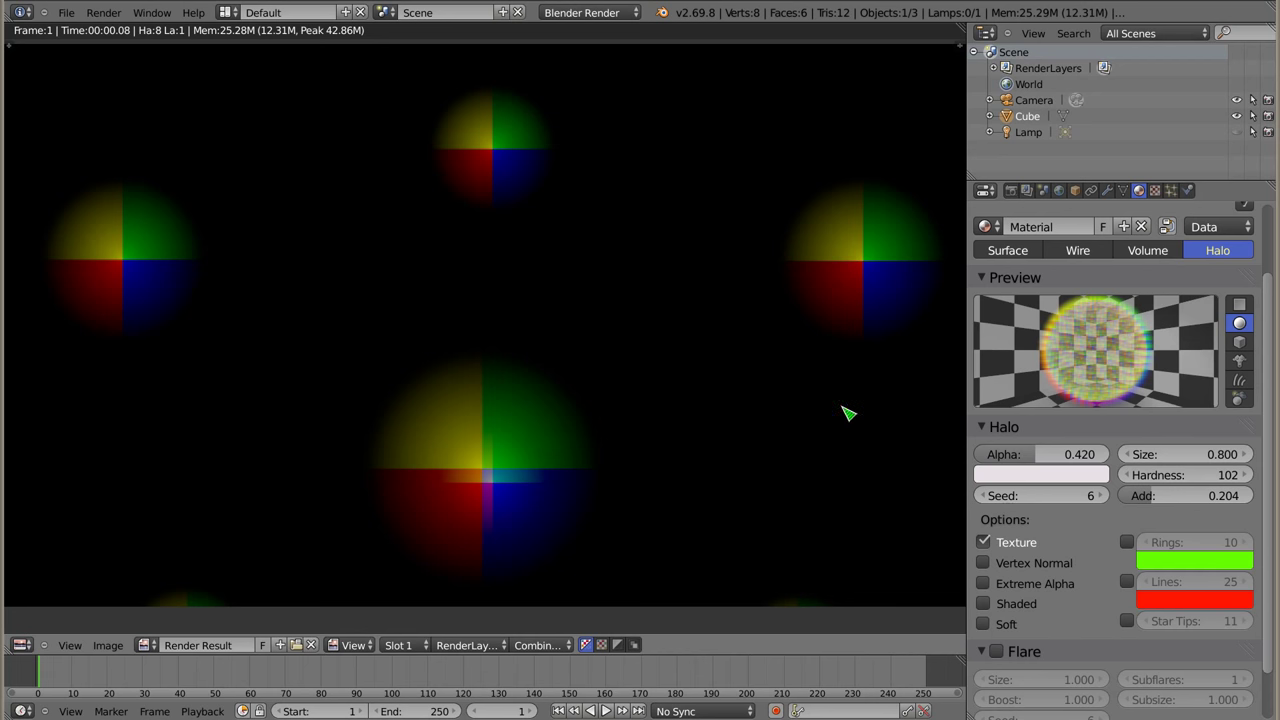
# Turn rings, lines and star tips back on and render
pyautogui.click(1127, 542)
pyautogui.click(1127, 581)
pyautogui.click(1127, 621)
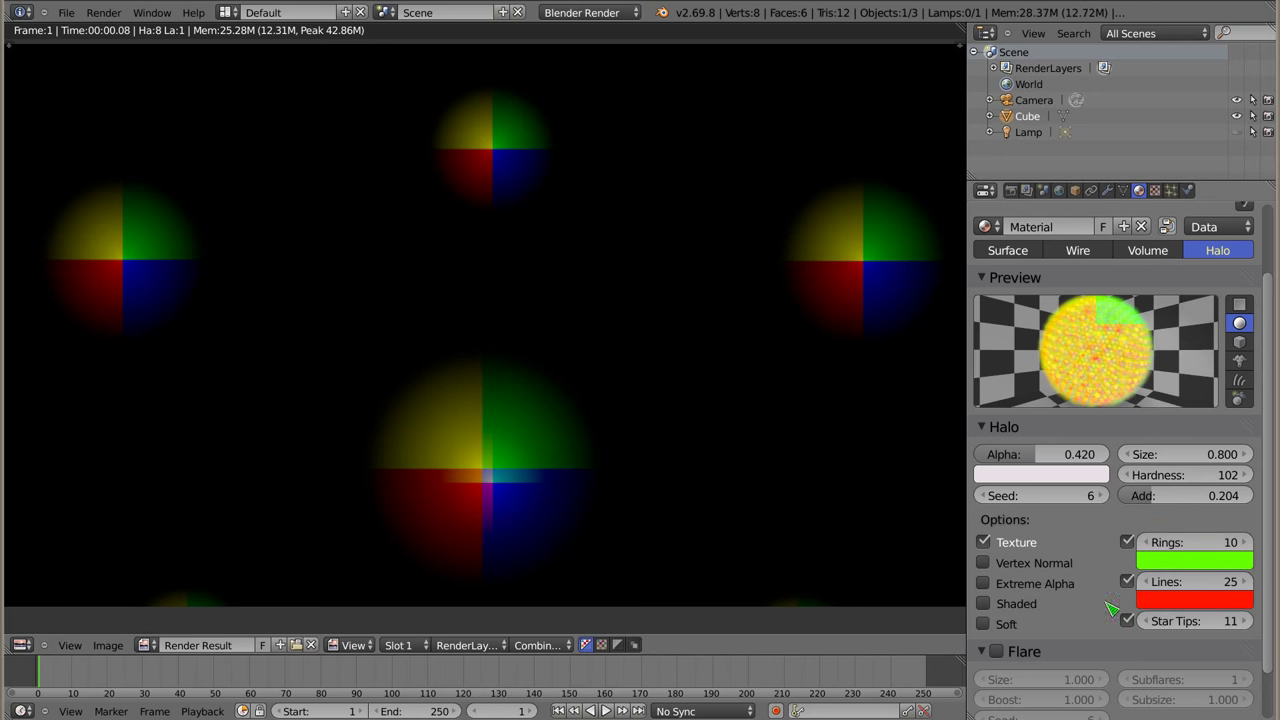
pyautogui.press('F12')
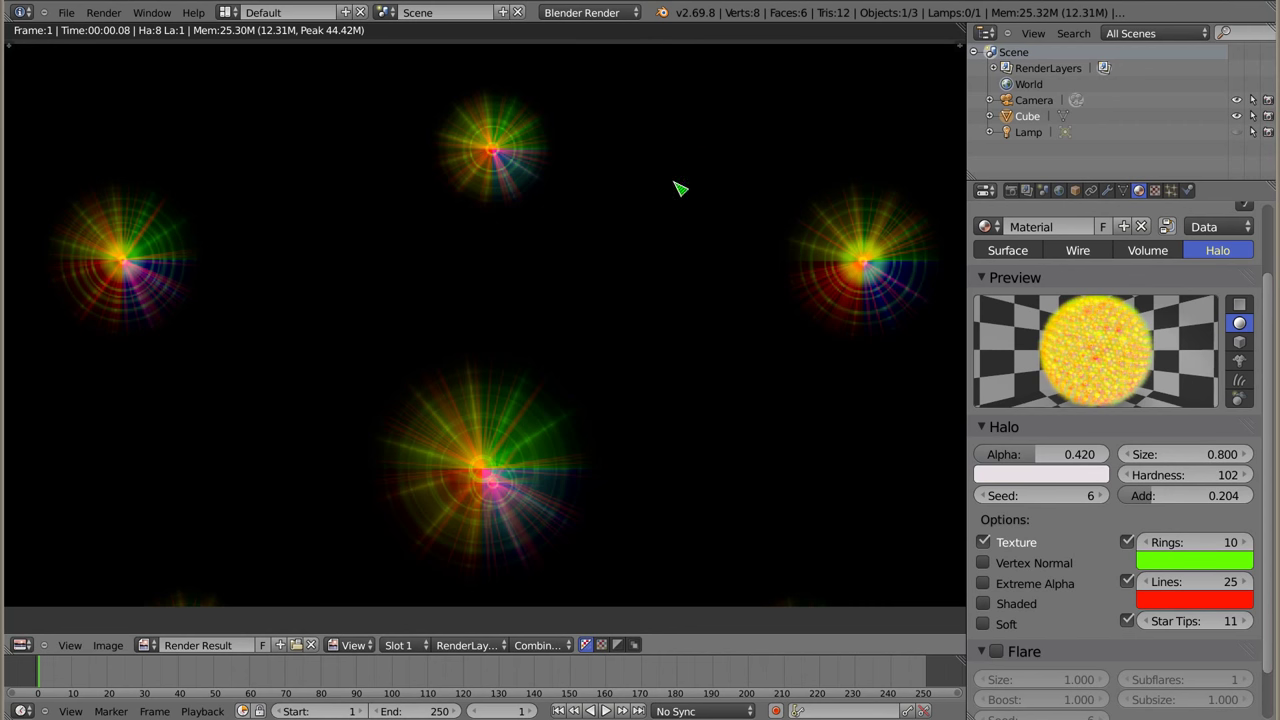
# Disable halo texture, enable Vertex Normal, and preview the material on a cube
pyautogui.click(985, 541)
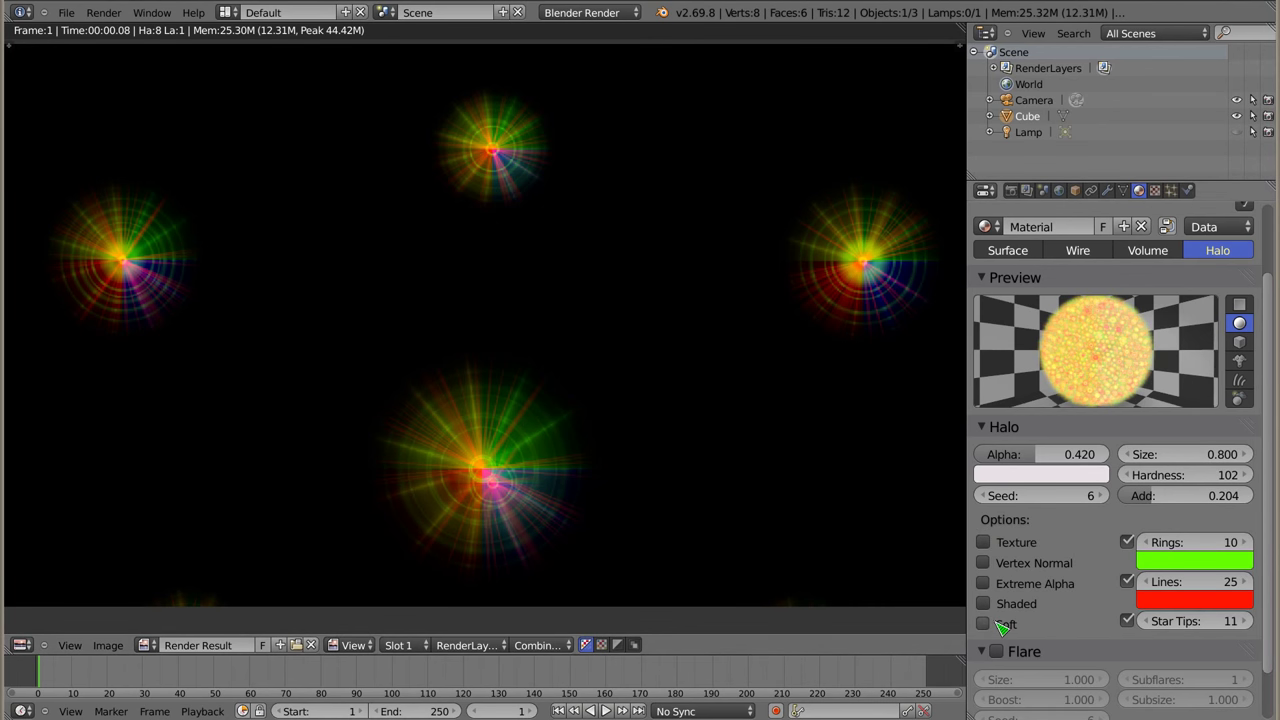
pyautogui.click(984, 563)
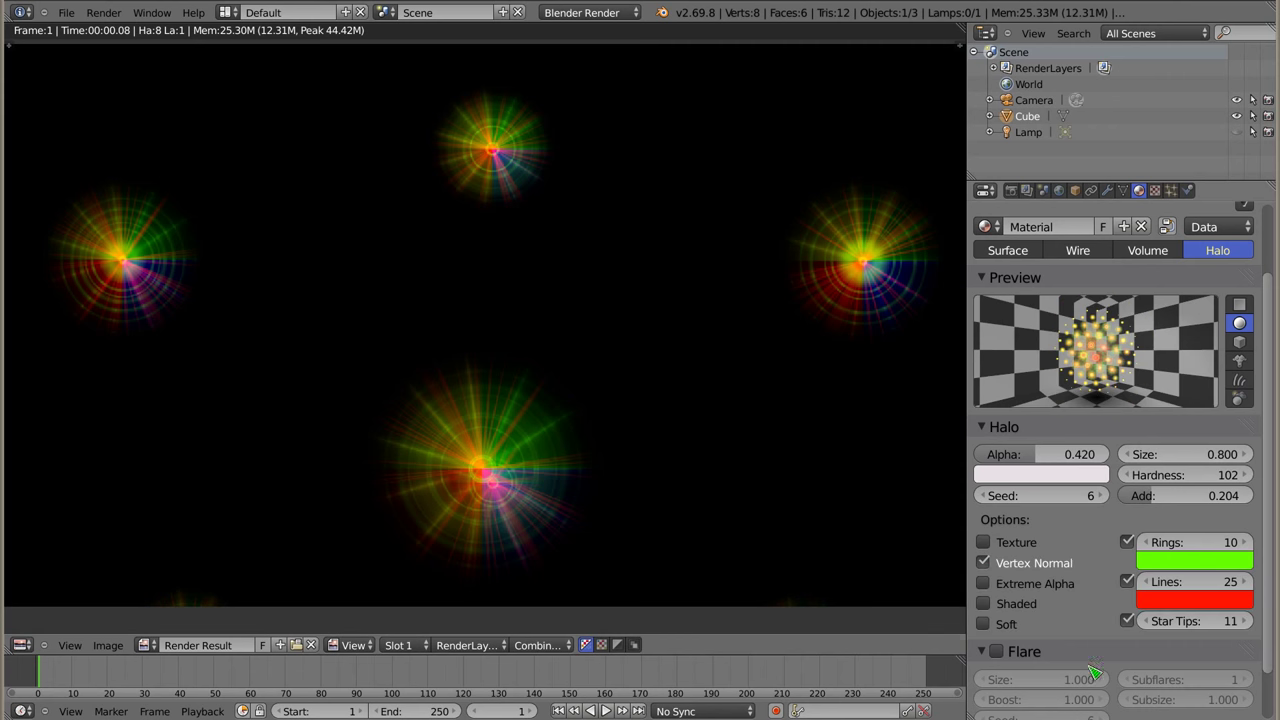
pyautogui.click(1239, 342)
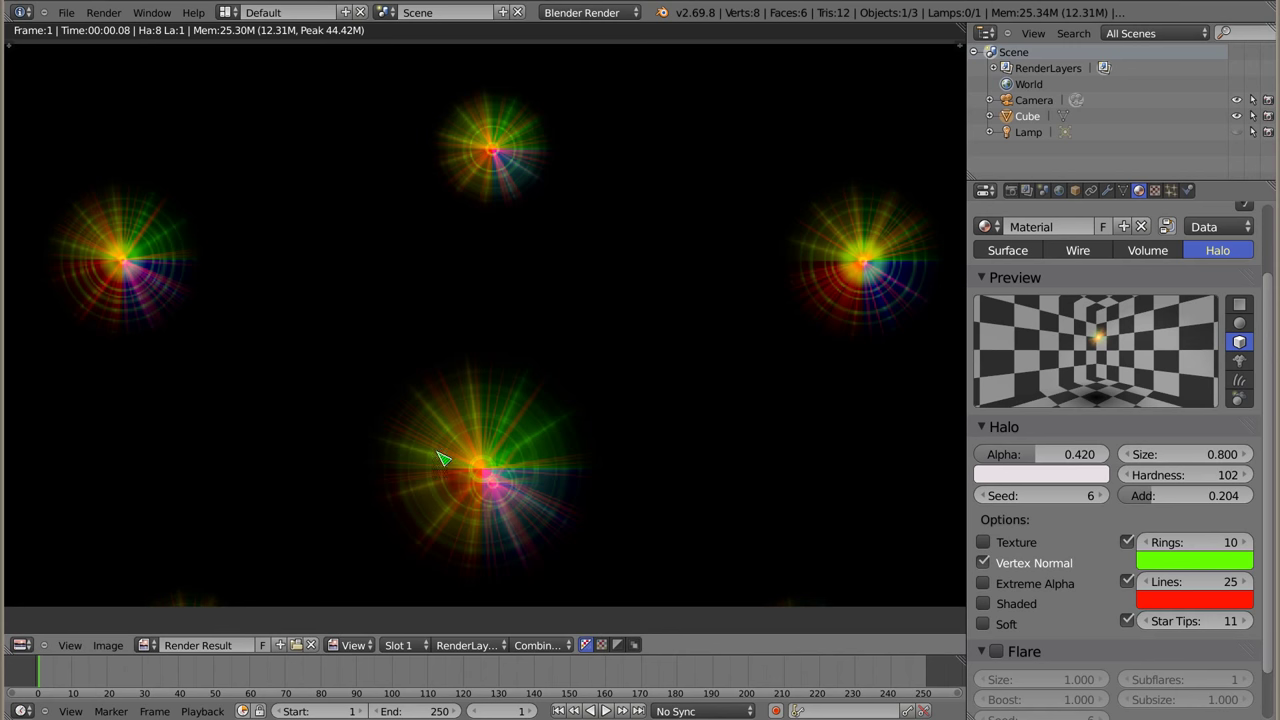
# Enter Edit Mode and display the cube's vertex normals at length 1.20
pyautogui.press('Escape')
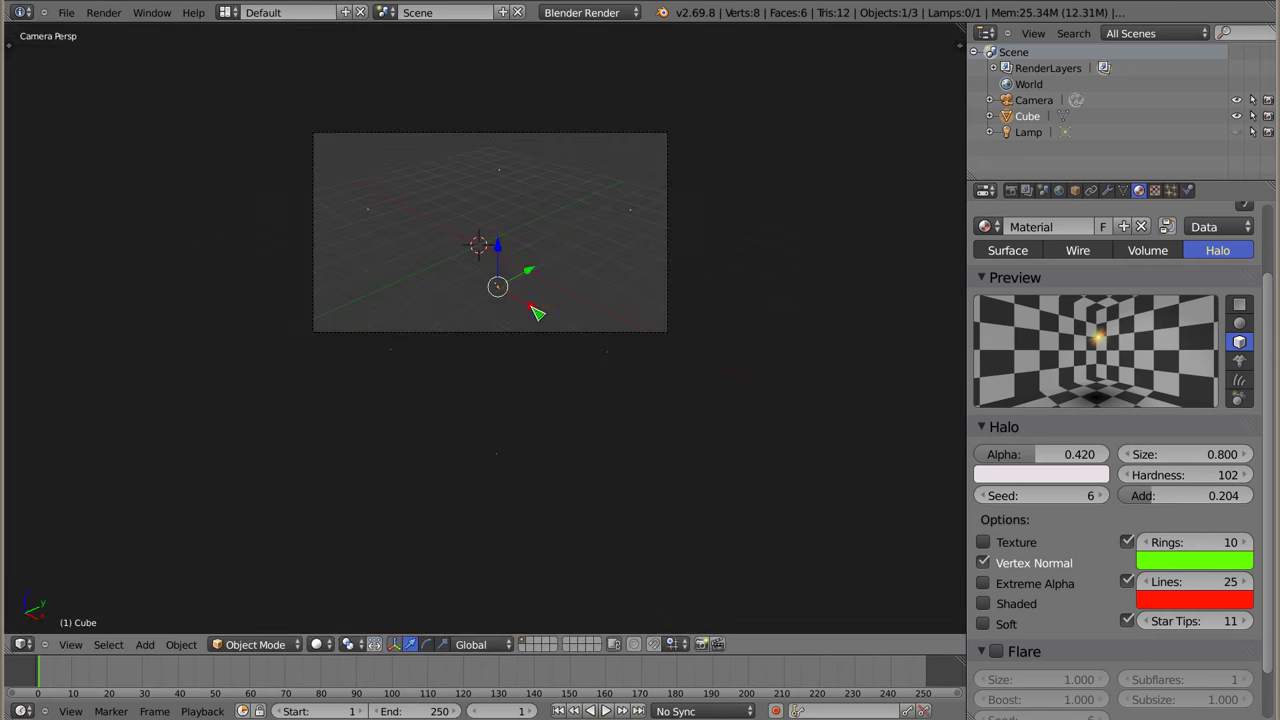
pyautogui.press('Tab')
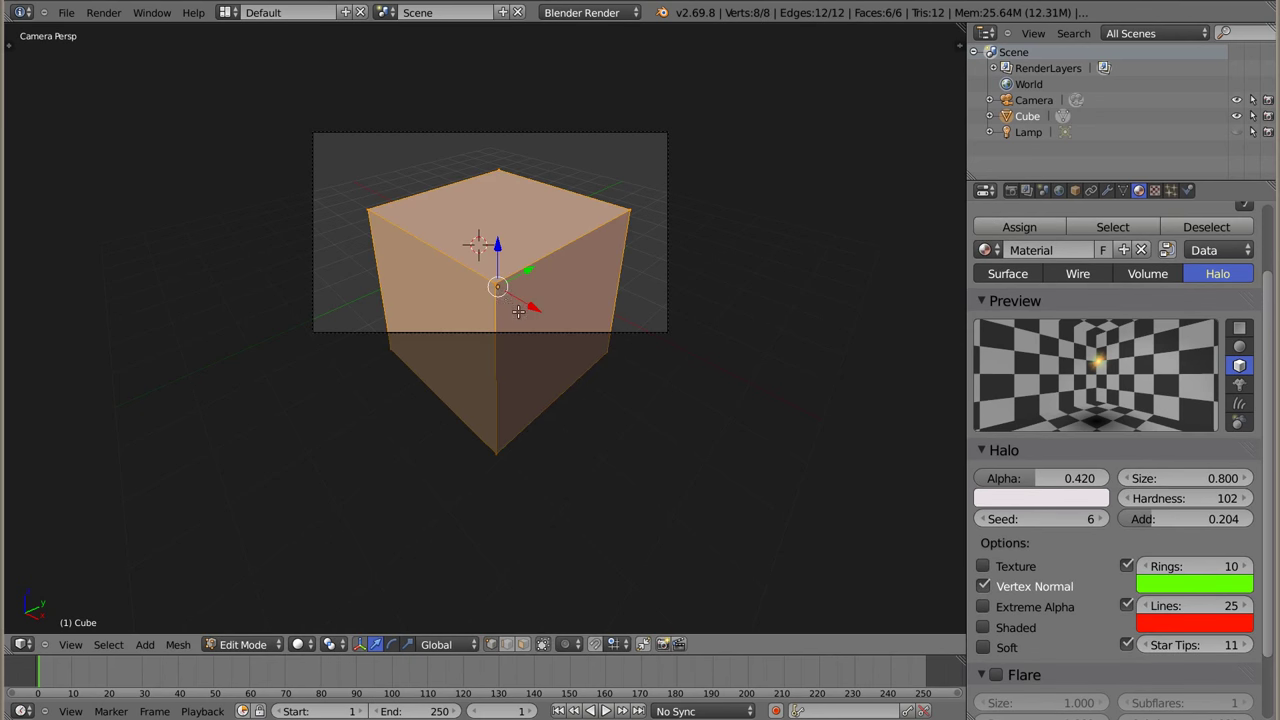
pyautogui.moveTo(505, 312); pyautogui.dragTo(515, 356, button='middle')
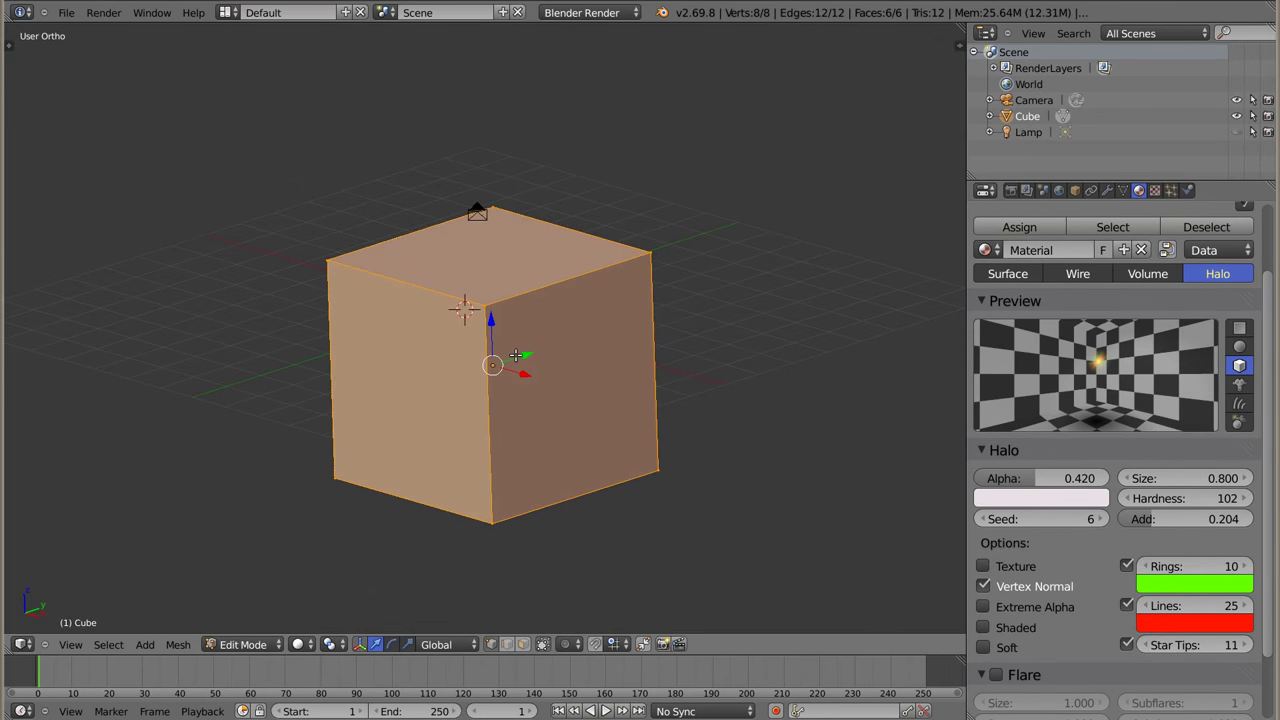
pyautogui.press('n')
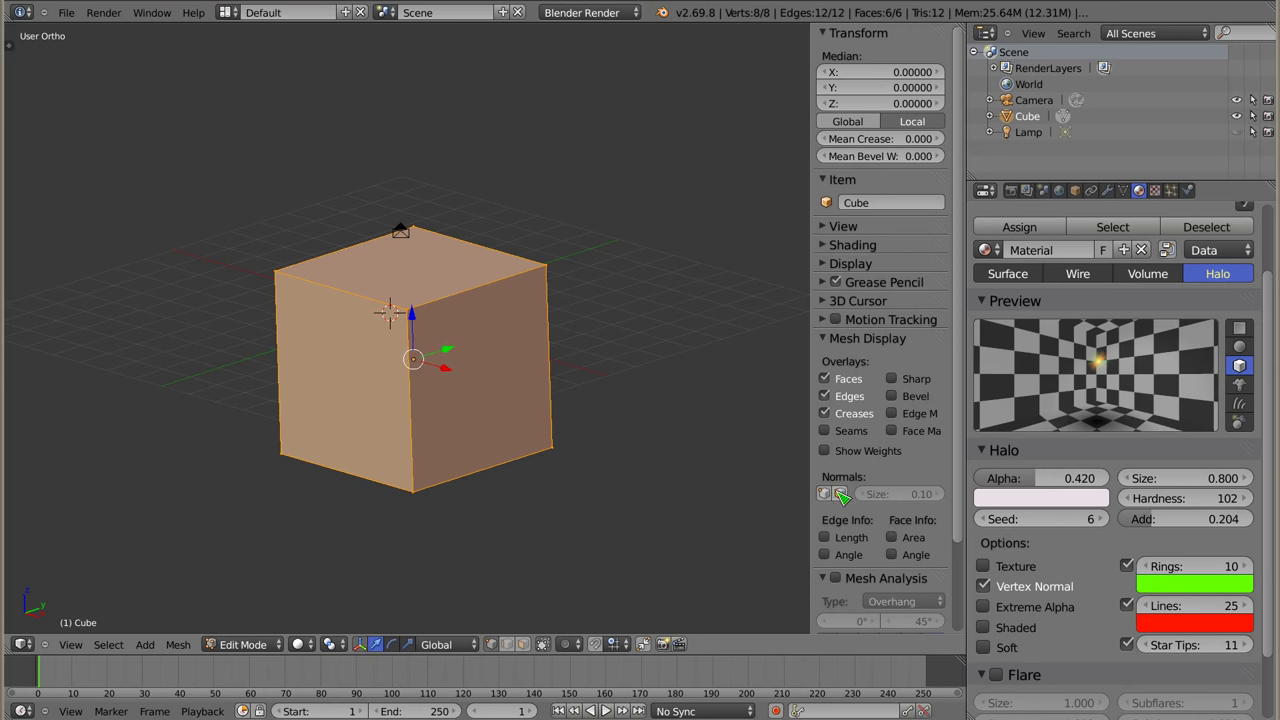
pyautogui.click(841, 494)
pyautogui.moveTo(878, 494); pyautogui.dragTo(944, 494)
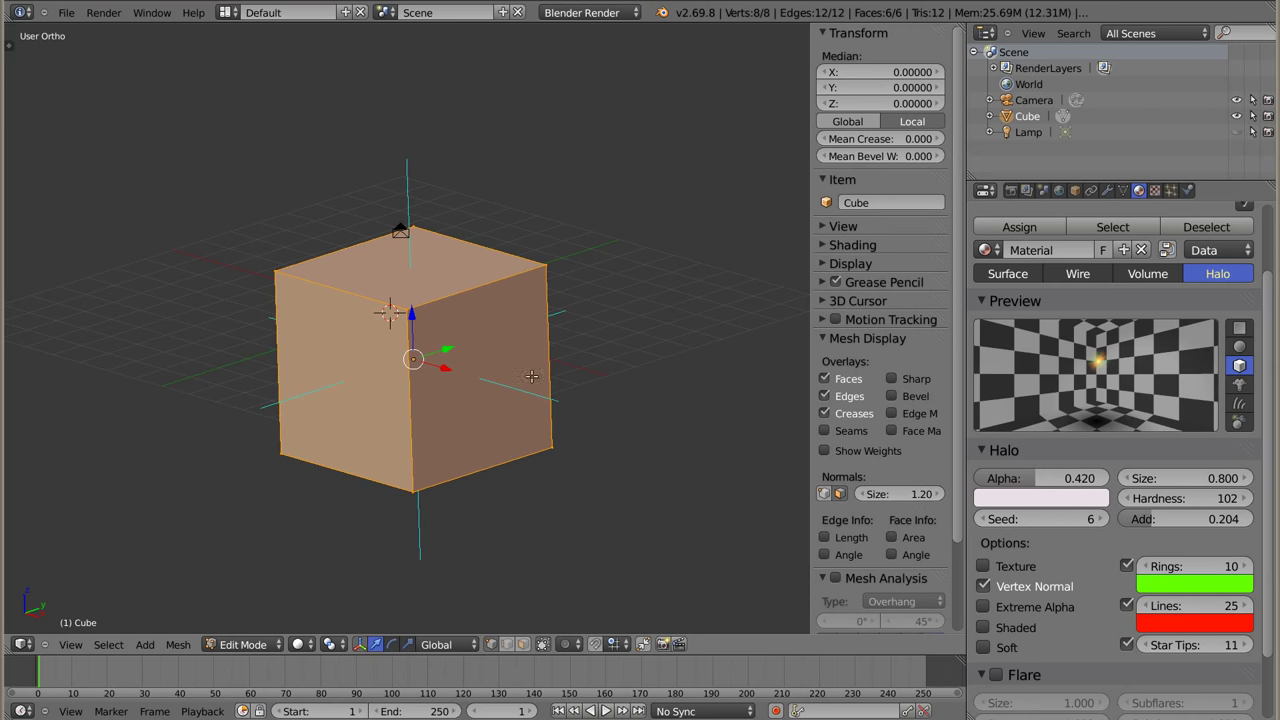
pyautogui.press('KP_4')
pyautogui.press('KP_4')
pyautogui.click(840, 494)
pyautogui.click(826, 494)
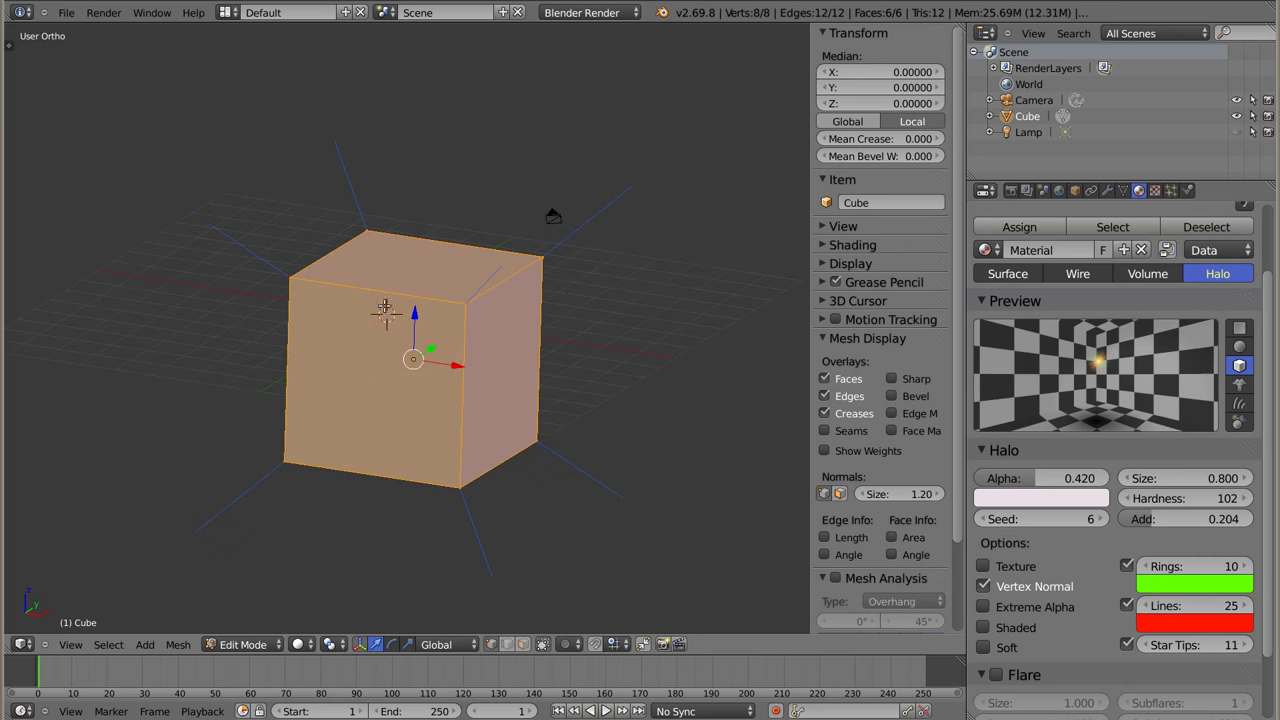
# Select a corner vertex, cancel a move, and return to Object Mode
pyautogui.moveTo(457, 373)
pyautogui.mouseDown(button='middle')
pyautogui.moveTo(441, 311)
pyautogui.moveTo(430, 333)
pyautogui.mouseUp(button='middle')
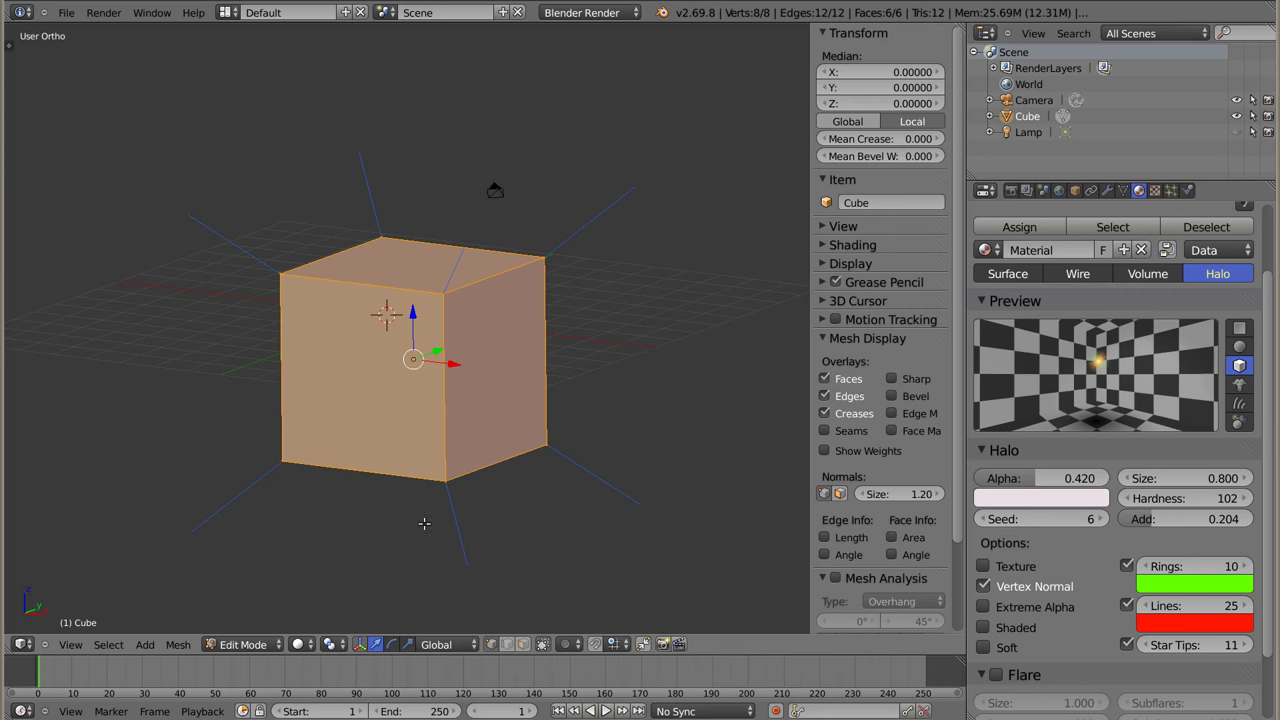
pyautogui.moveTo(309, 229)
pyautogui.mouseDown(button='middle')
pyautogui.moveTo(449, 149)
pyautogui.moveTo(425, 246)
pyautogui.mouseUp(button='middle')
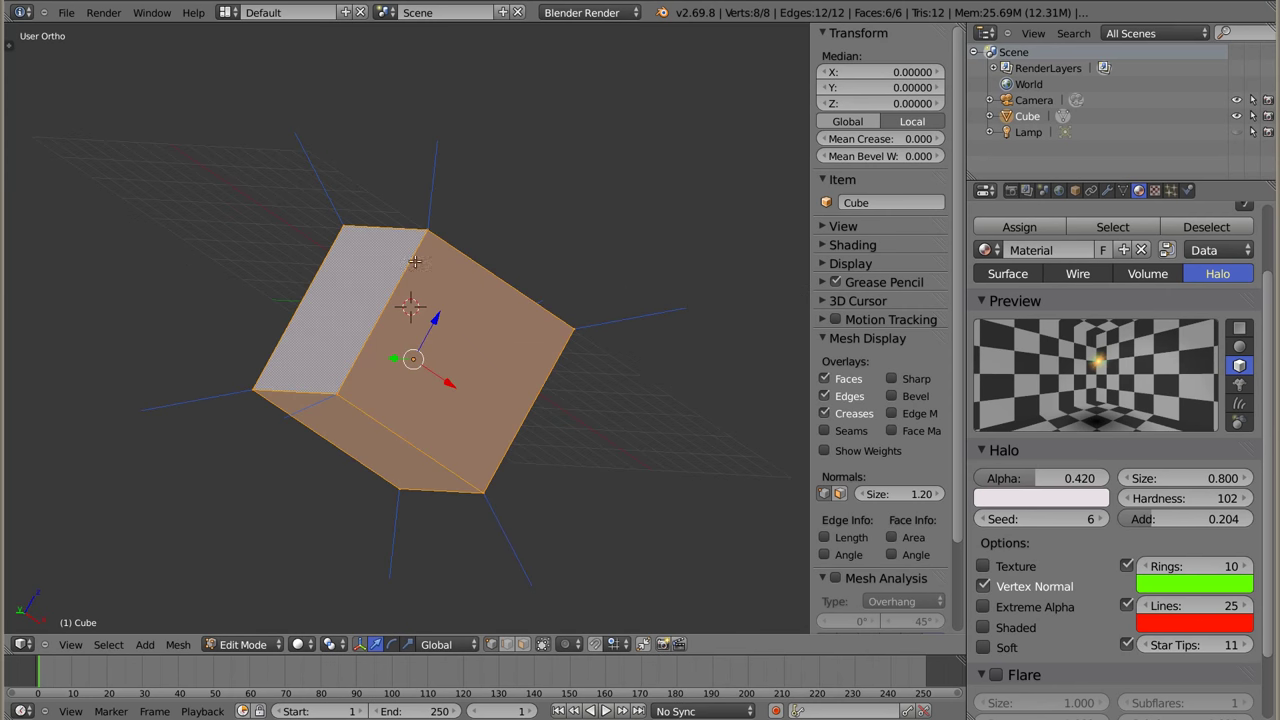
pyautogui.rightClick(576, 327)
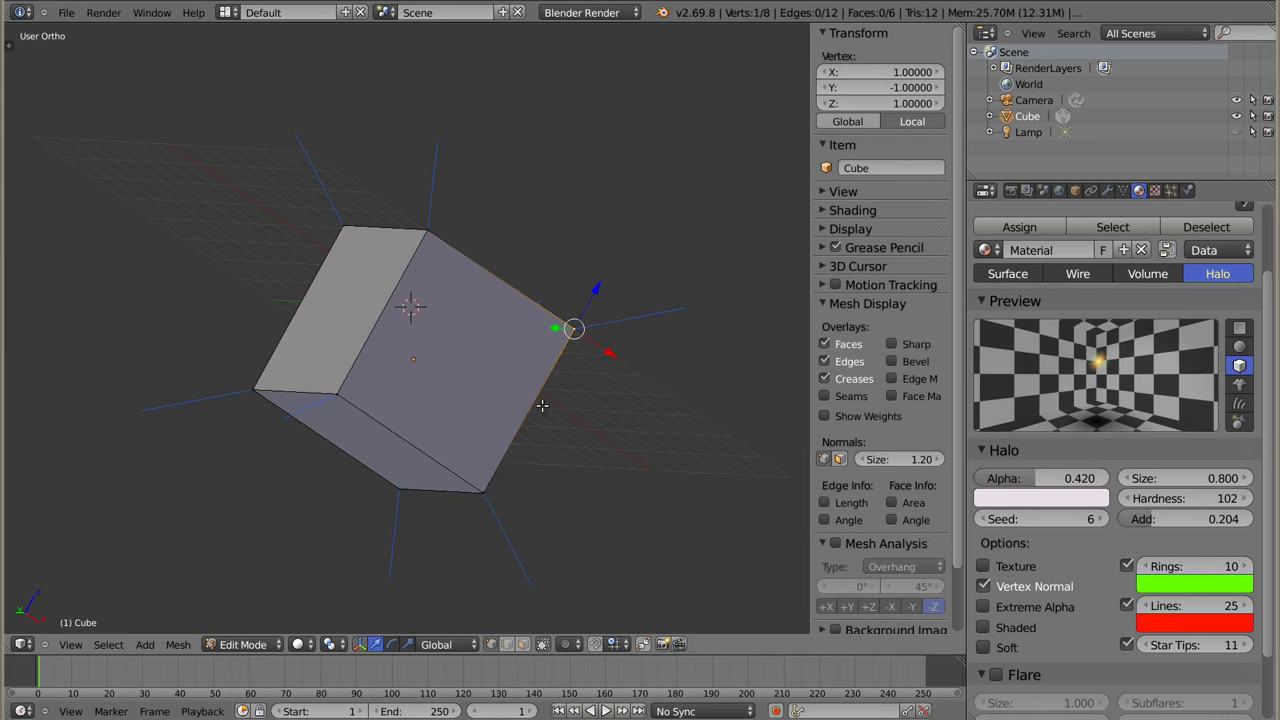
pyautogui.press('g')
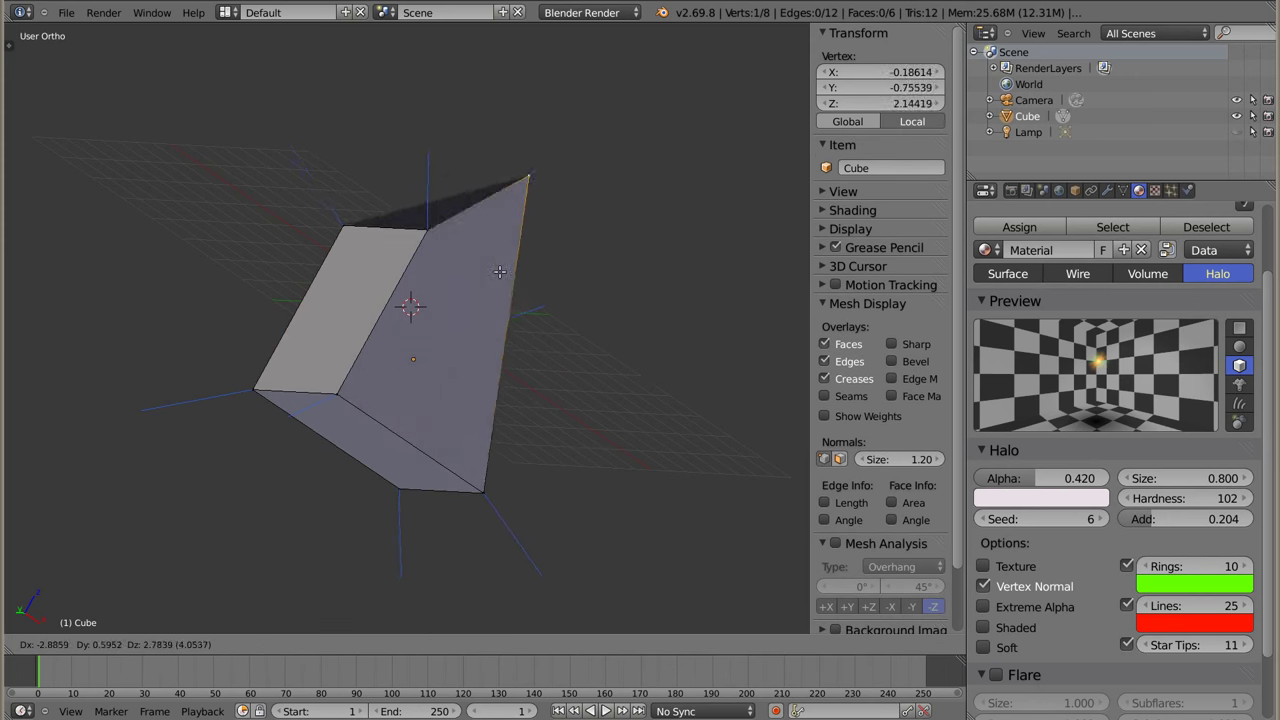
pyautogui.press('Escape')
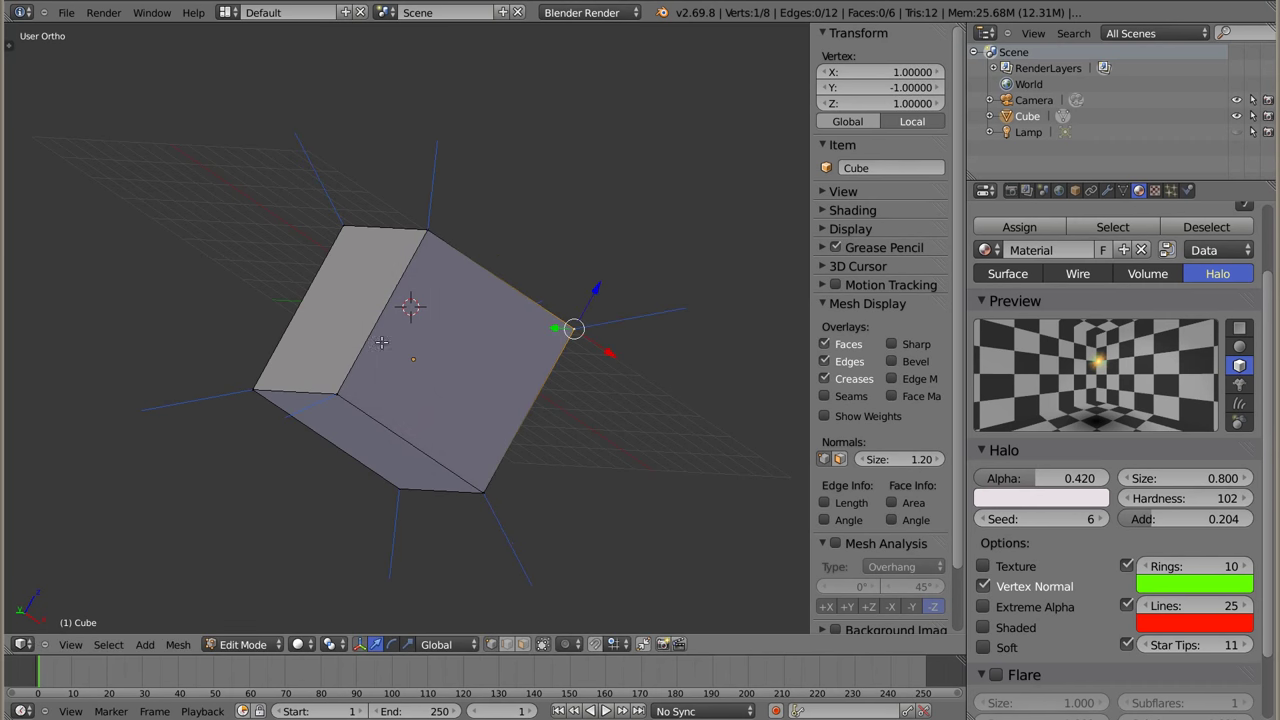
pyautogui.moveTo(436, 275)
pyautogui.mouseDown(button='middle')
pyautogui.moveTo(471, 406)
pyautogui.moveTo(413, 318)
pyautogui.mouseUp(button='middle')
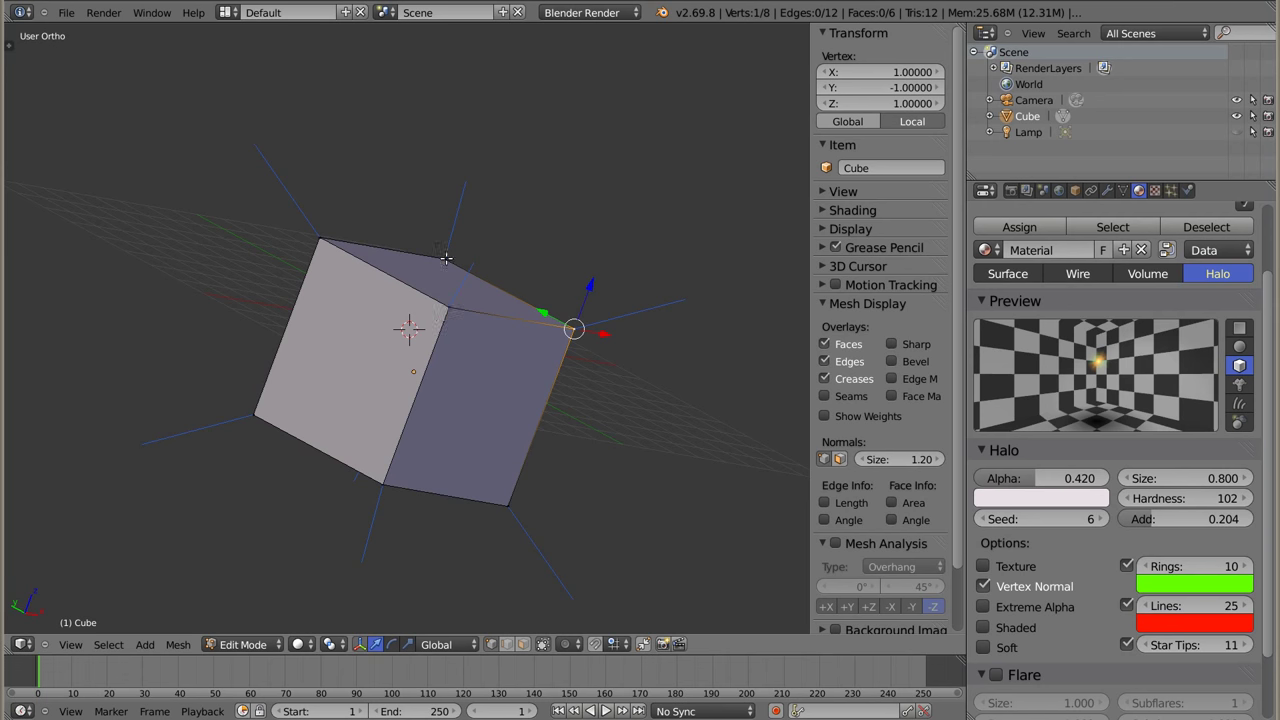
pyautogui.moveTo(452, 262); pyautogui.dragTo(420, 300, button='middle')
pyautogui.press('Tab')
pyautogui.moveTo(330, 343); pyautogui.dragTo(737, 423, button='middle')
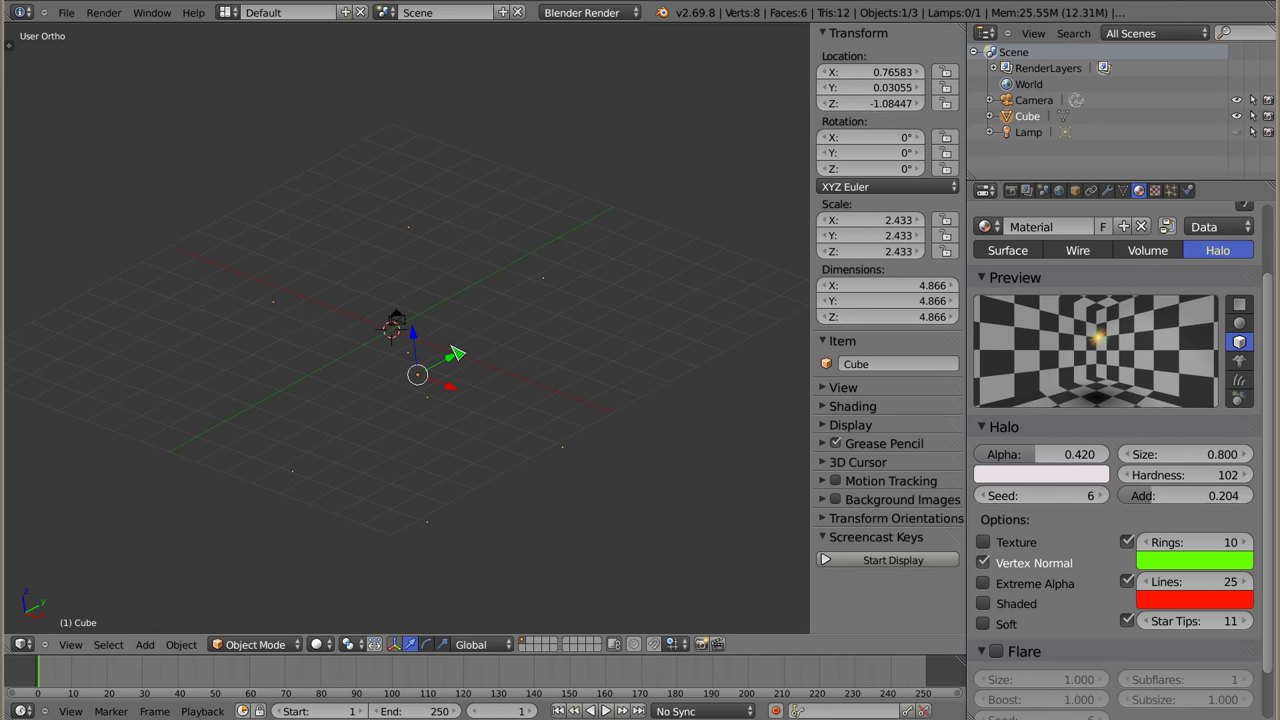
# Render the halo cube and close the render window
pyautogui.press('F12')
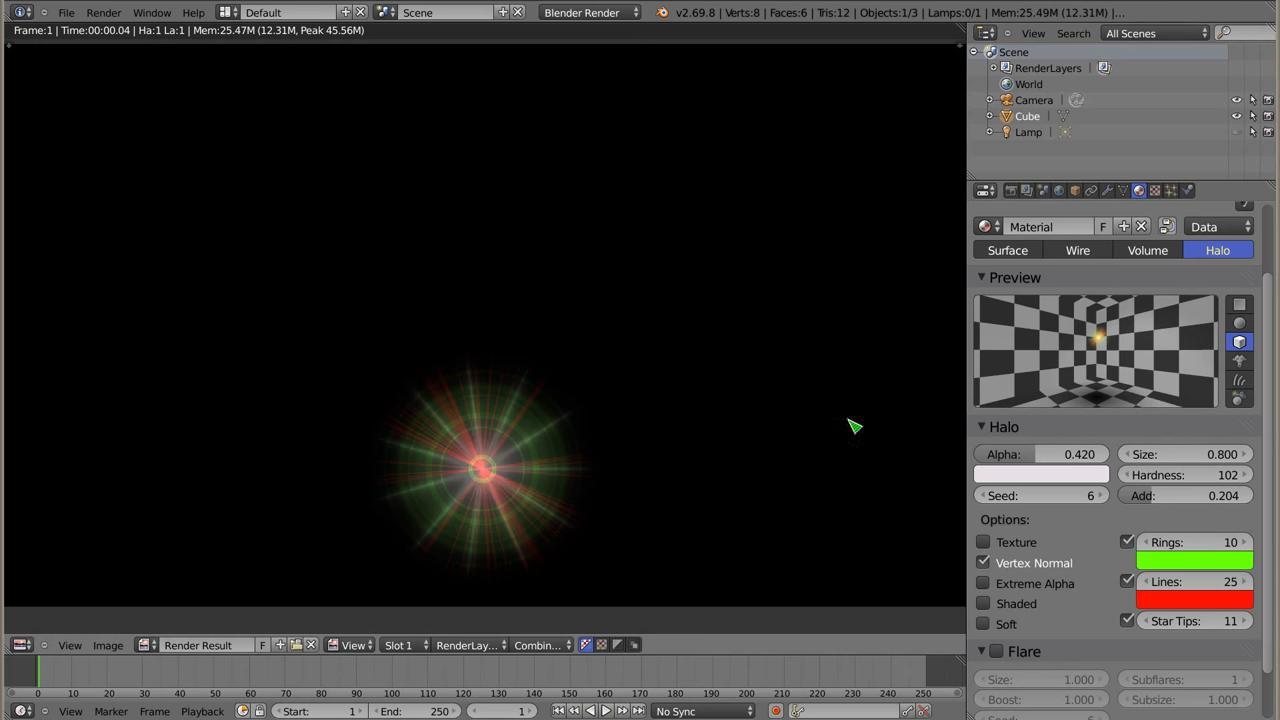
pyautogui.press('Escape')
# Add a Cone, assign it the existing halo Material, and render
pyautogui.hotkey('shift', 'a')
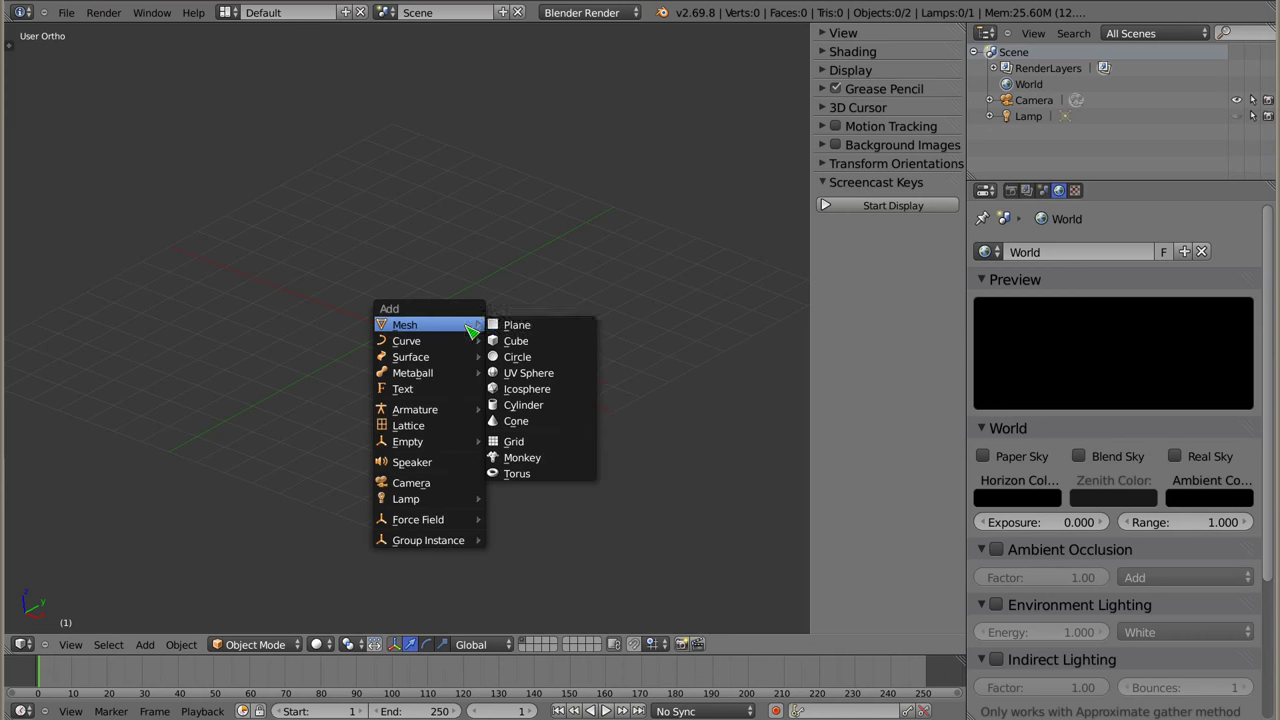
pyautogui.click(524, 421)
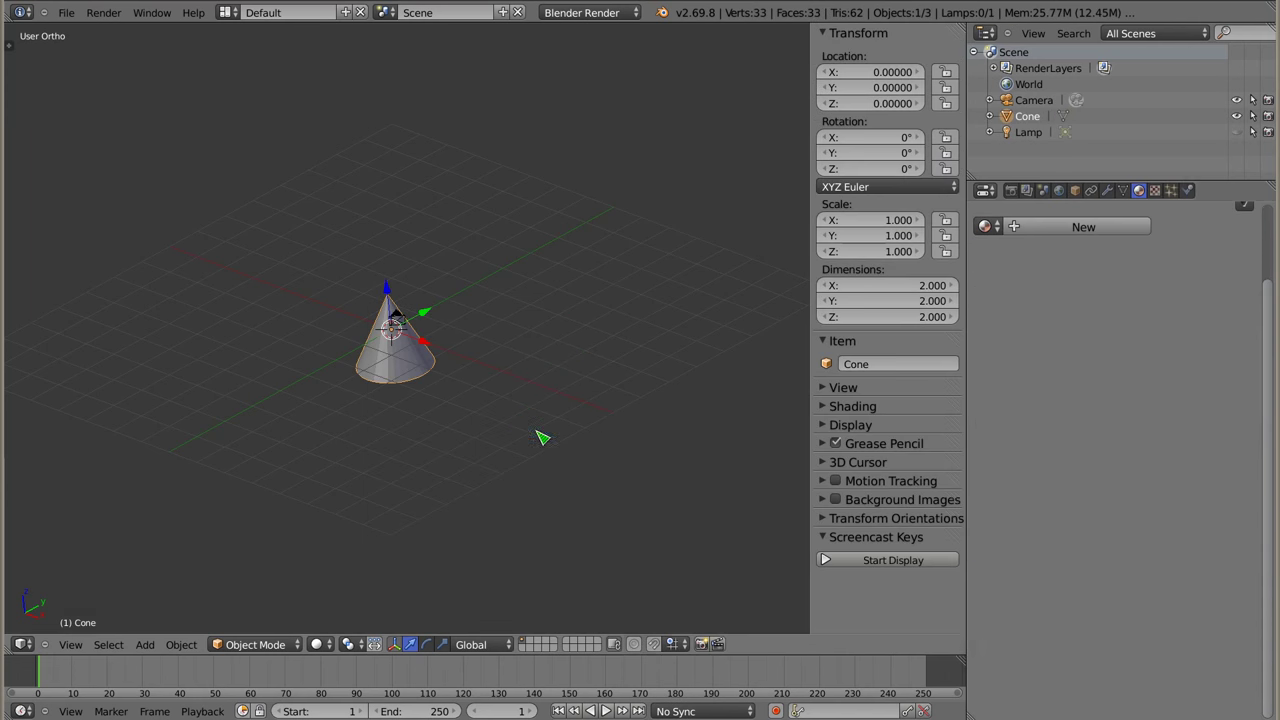
pyautogui.click(985, 227)
pyautogui.click(1030, 254)
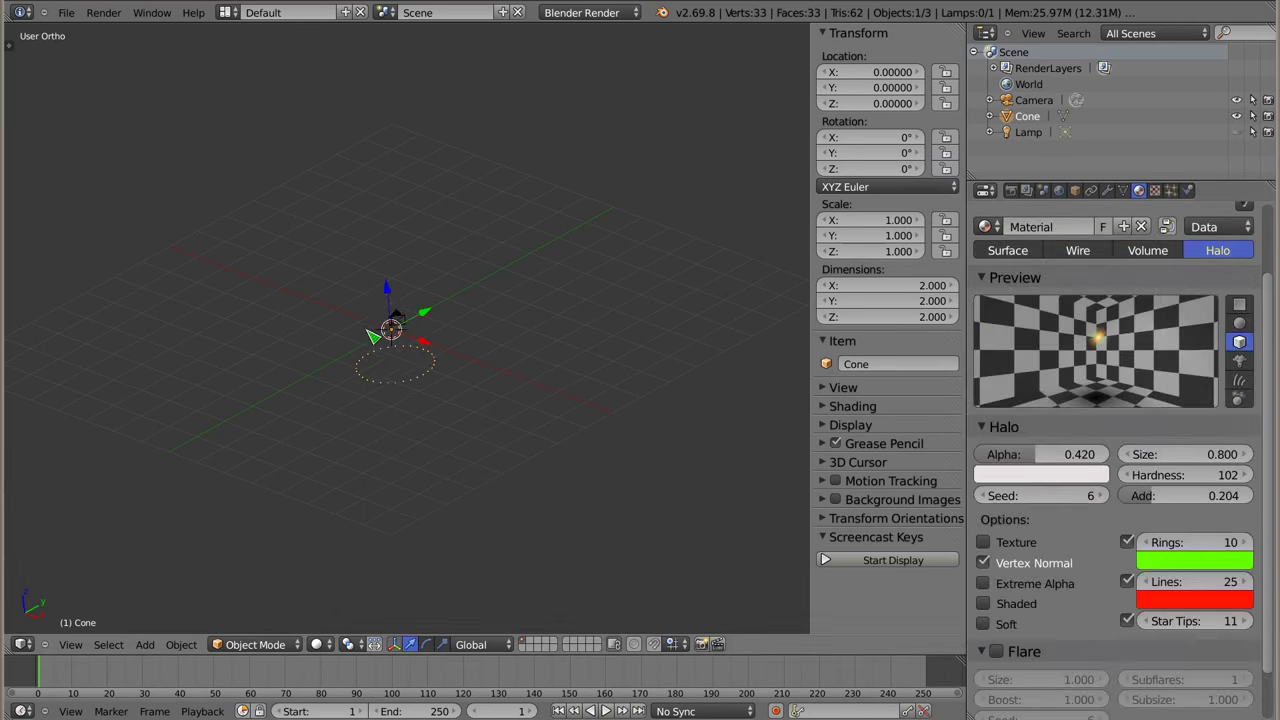
pyautogui.press('F12')
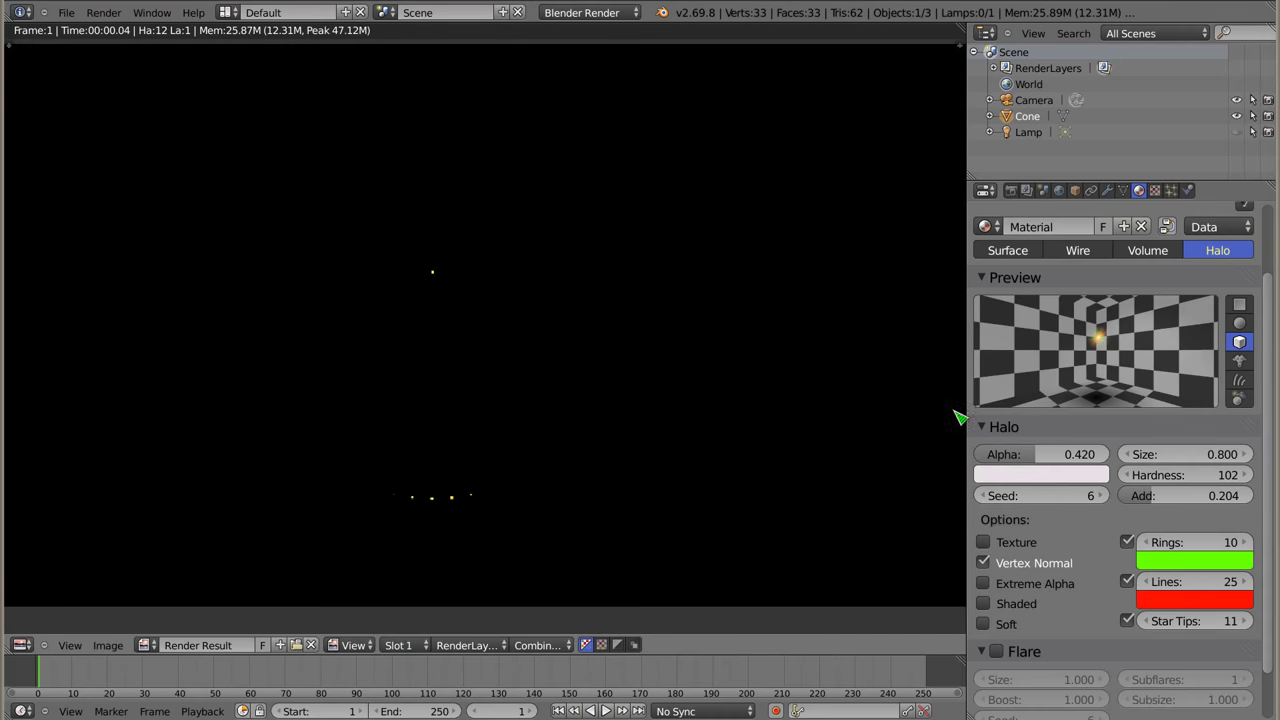
# Increase Halo Size to 3.900 and re-render
pyautogui.moveTo(1163, 459); pyautogui.dragTo(1230, 459)
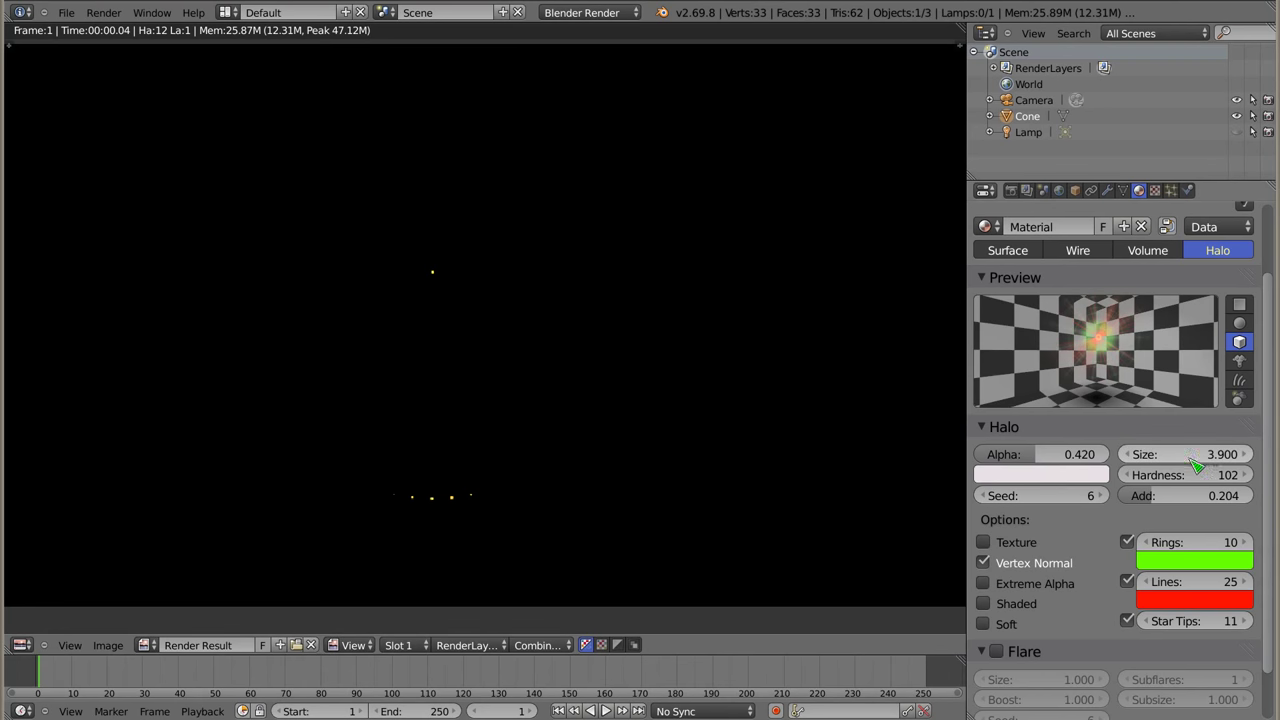
pyautogui.press('F12')
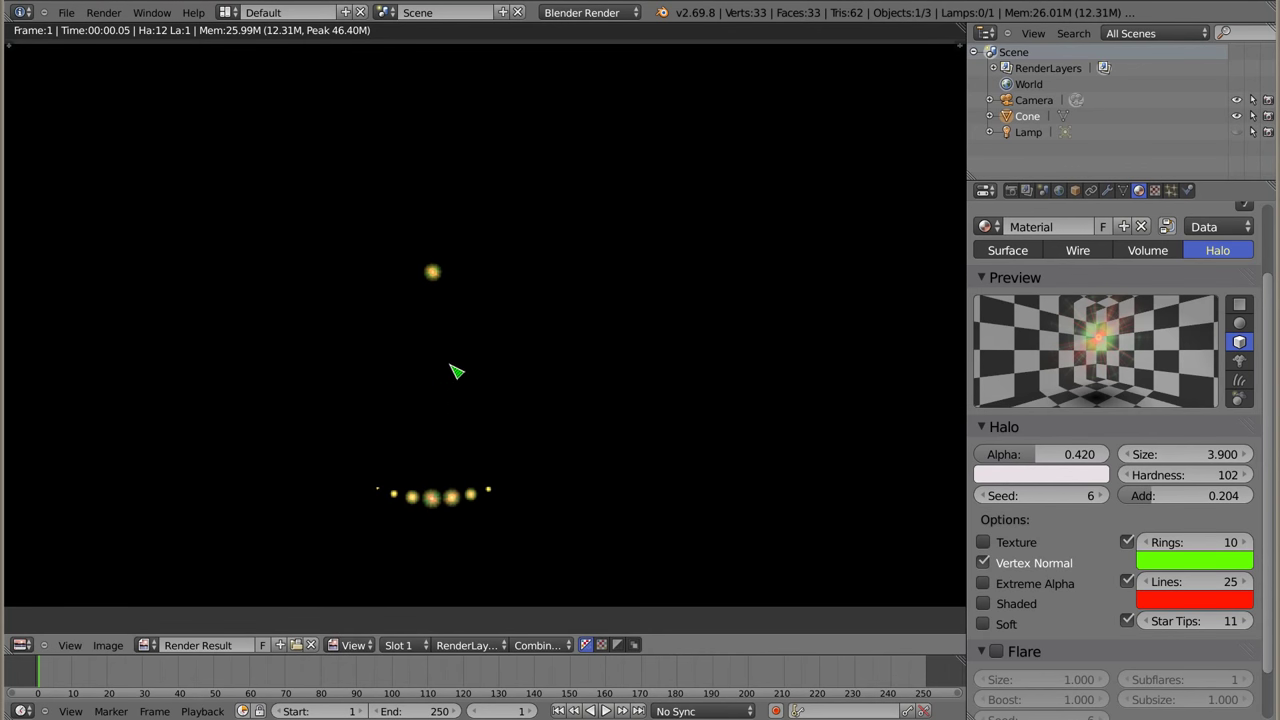
pyautogui.press('Escape')
# Tilt the cone in camera view and render it
pyautogui.press('KP_0')
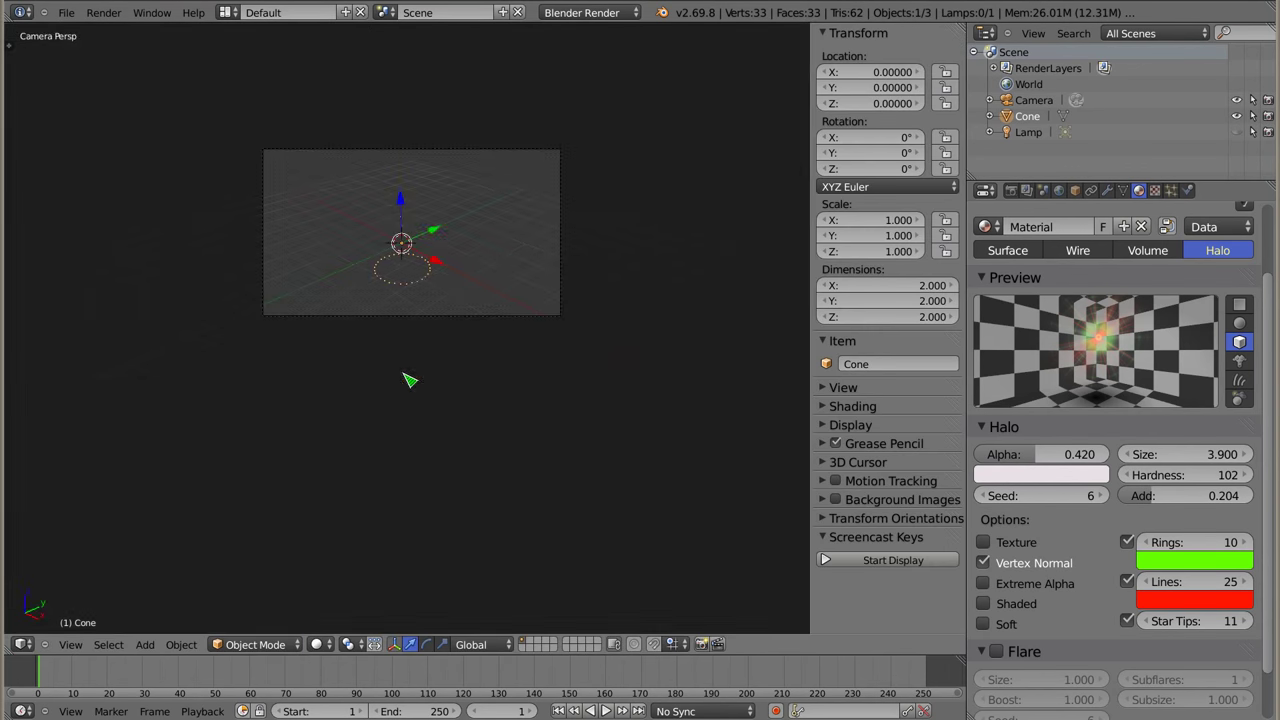
pyautogui.press('r')
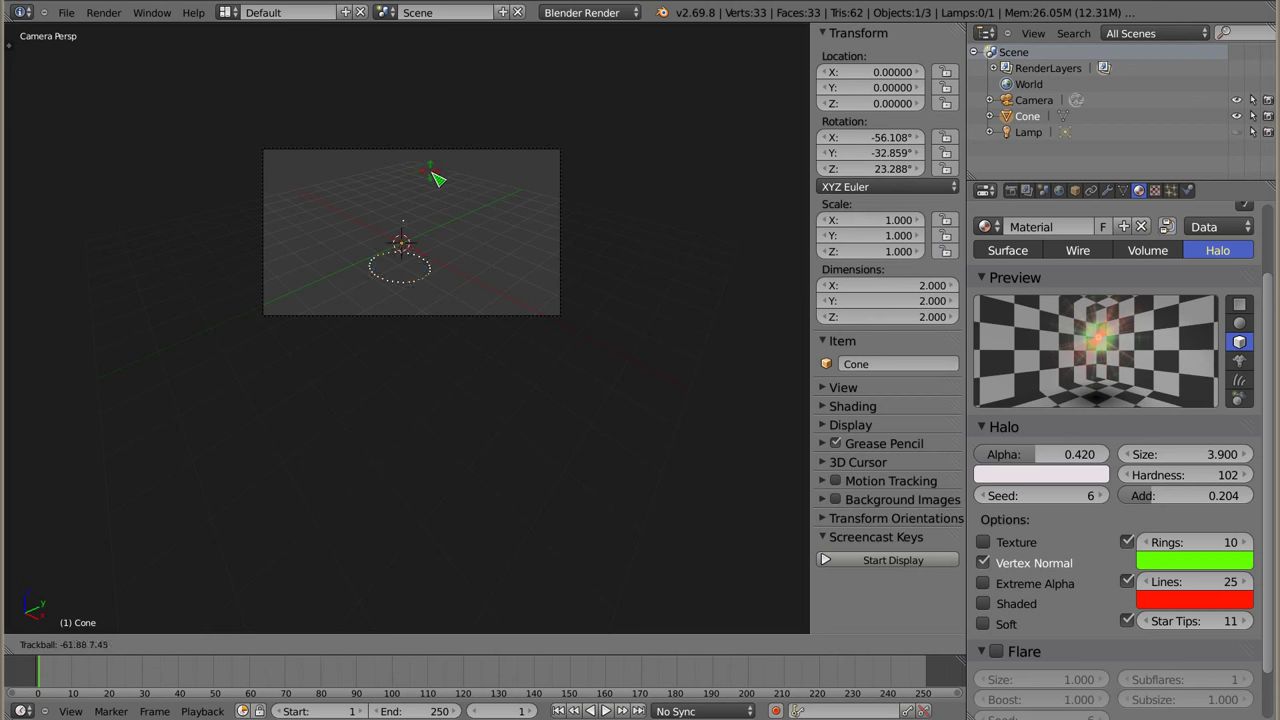
pyautogui.click(425, 220)
pyautogui.scroll(4, 370, 272)
pyautogui.keyDown('shift'); pyautogui.moveTo(429, 277); pyautogui.dragTo(447, 318, button='middle'); pyautogui.keyUp('shift')
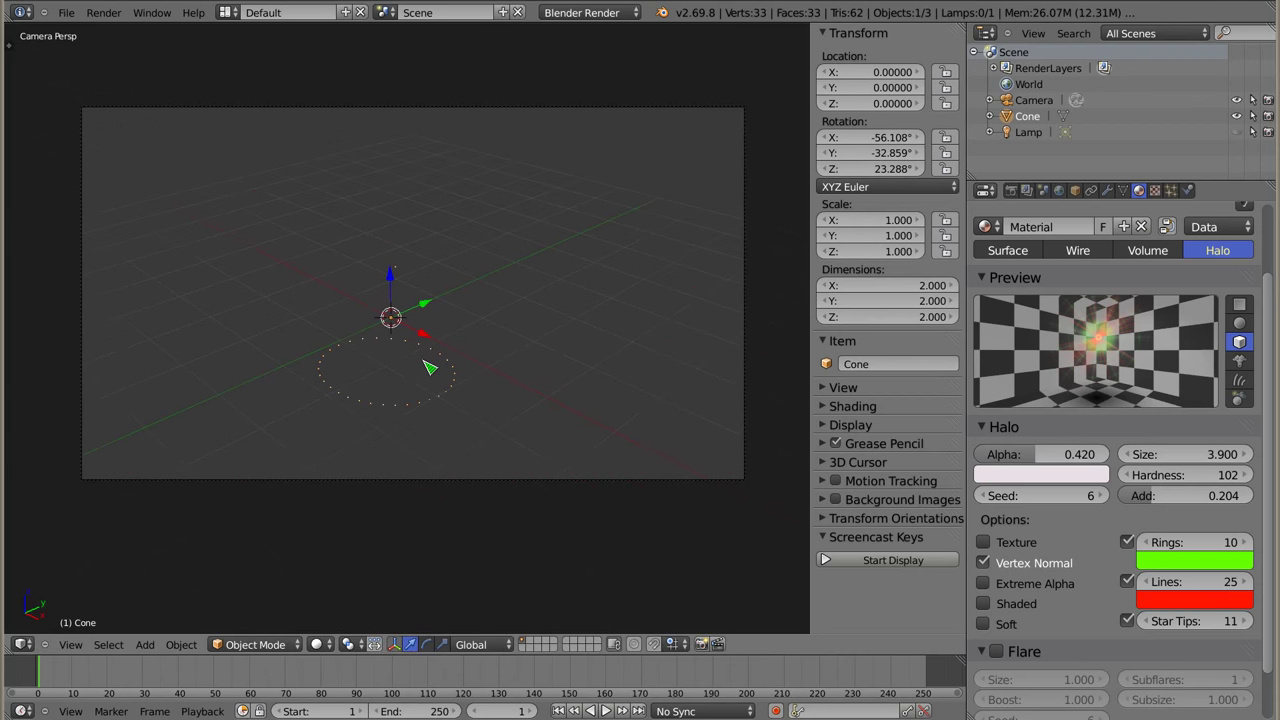
pyautogui.press('F12')
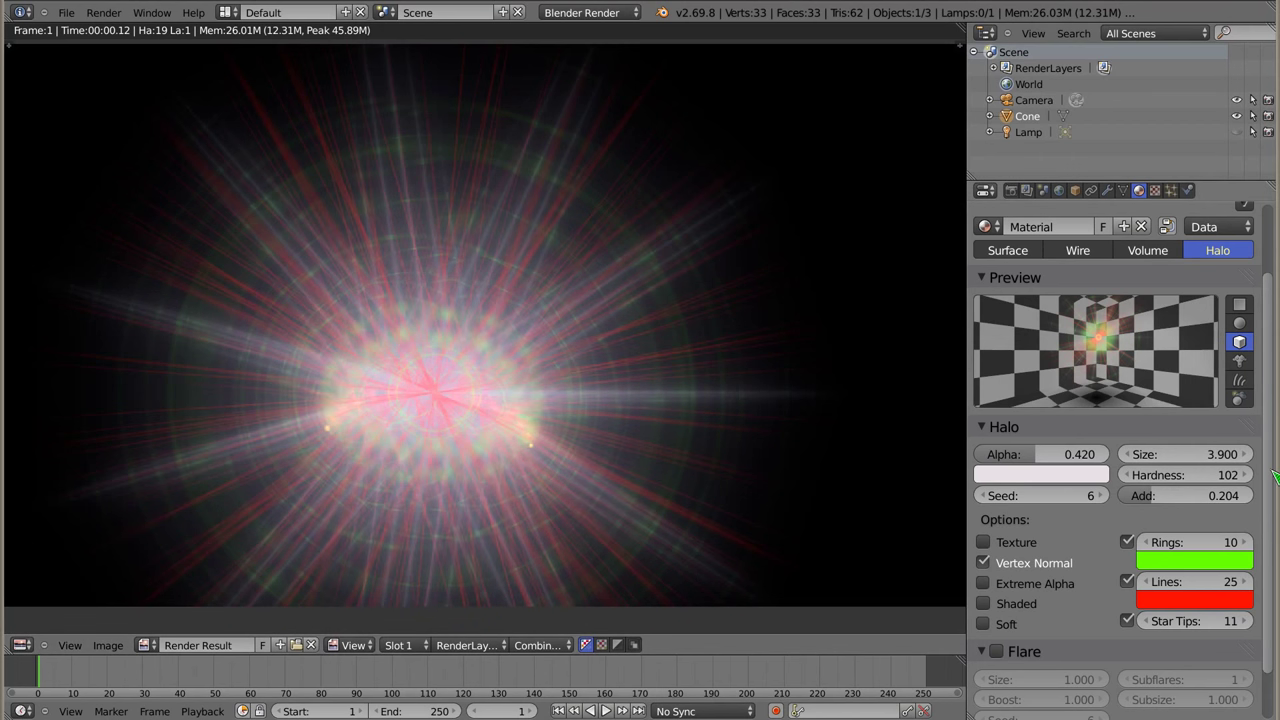
# Set Halo Size to 0.500, turn off rings, lines and star tips, and render
pyautogui.moveTo(1190, 454); pyautogui.dragTo(1140, 454)
pyautogui.press('F12')
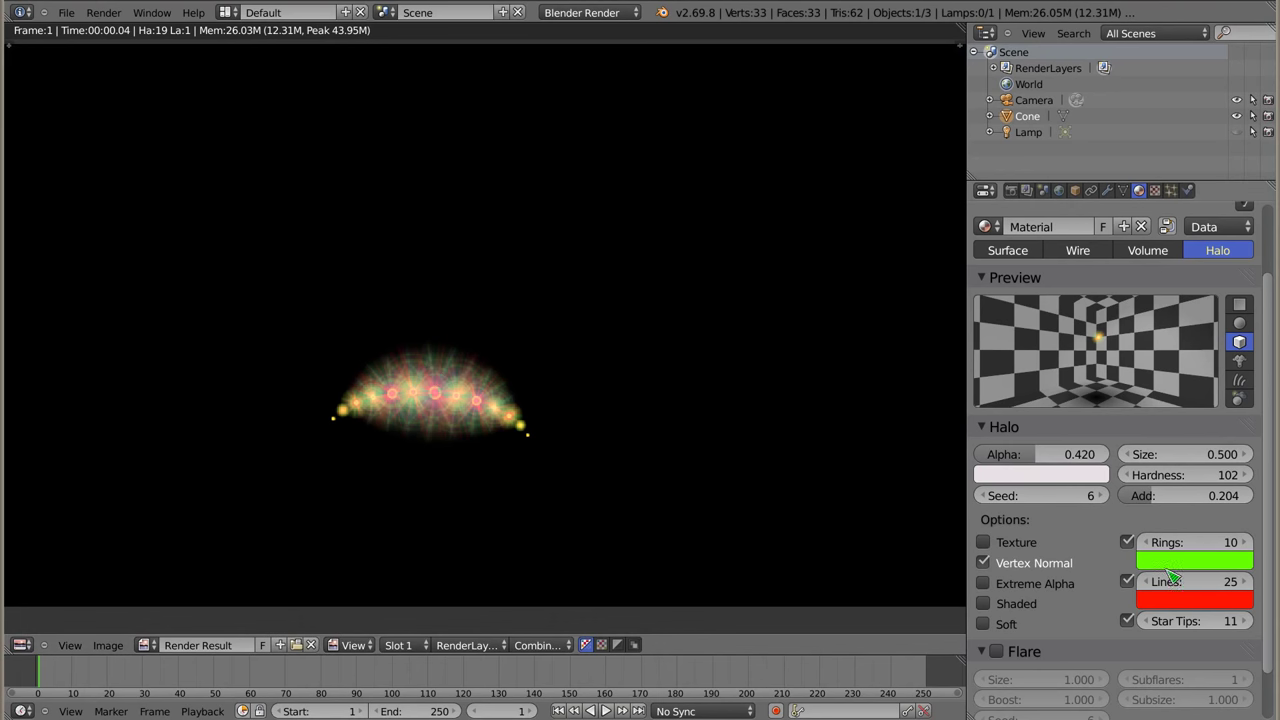
pyautogui.moveTo(1130, 545); pyautogui.dragTo(1128, 621)
pyautogui.press('F12')
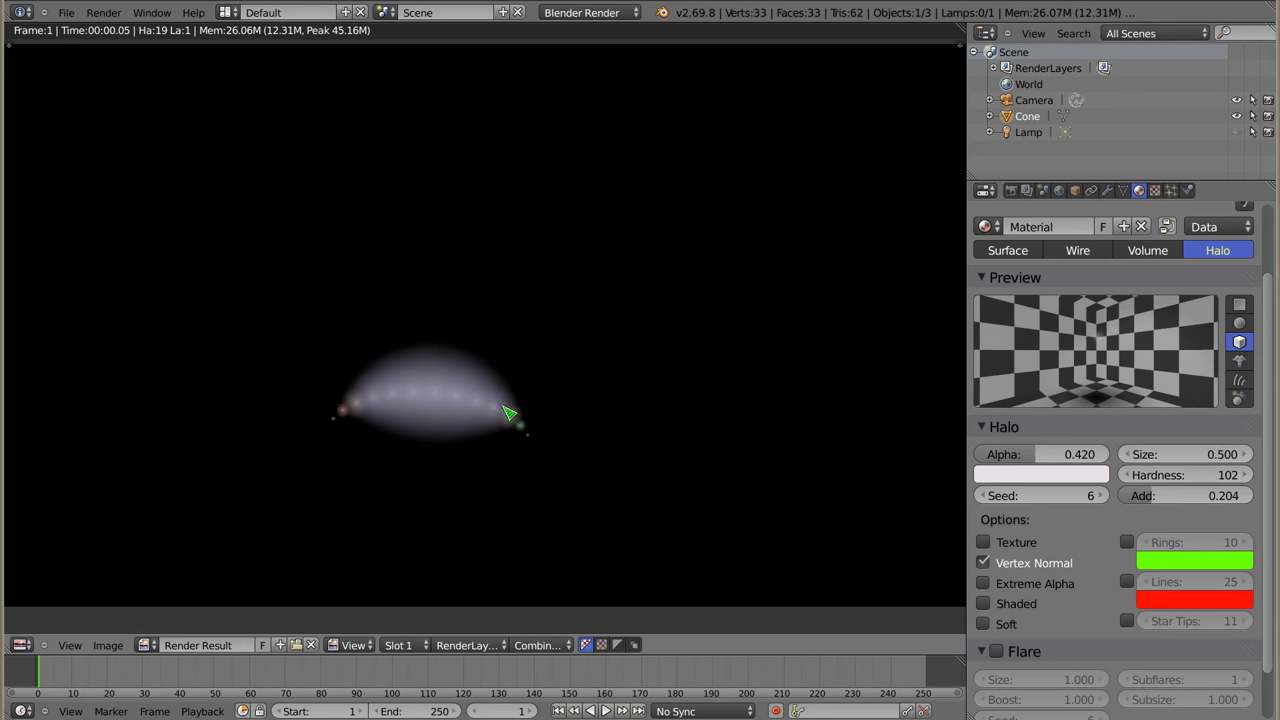
# Close the render and delete the cone
pyautogui.press('Escape')
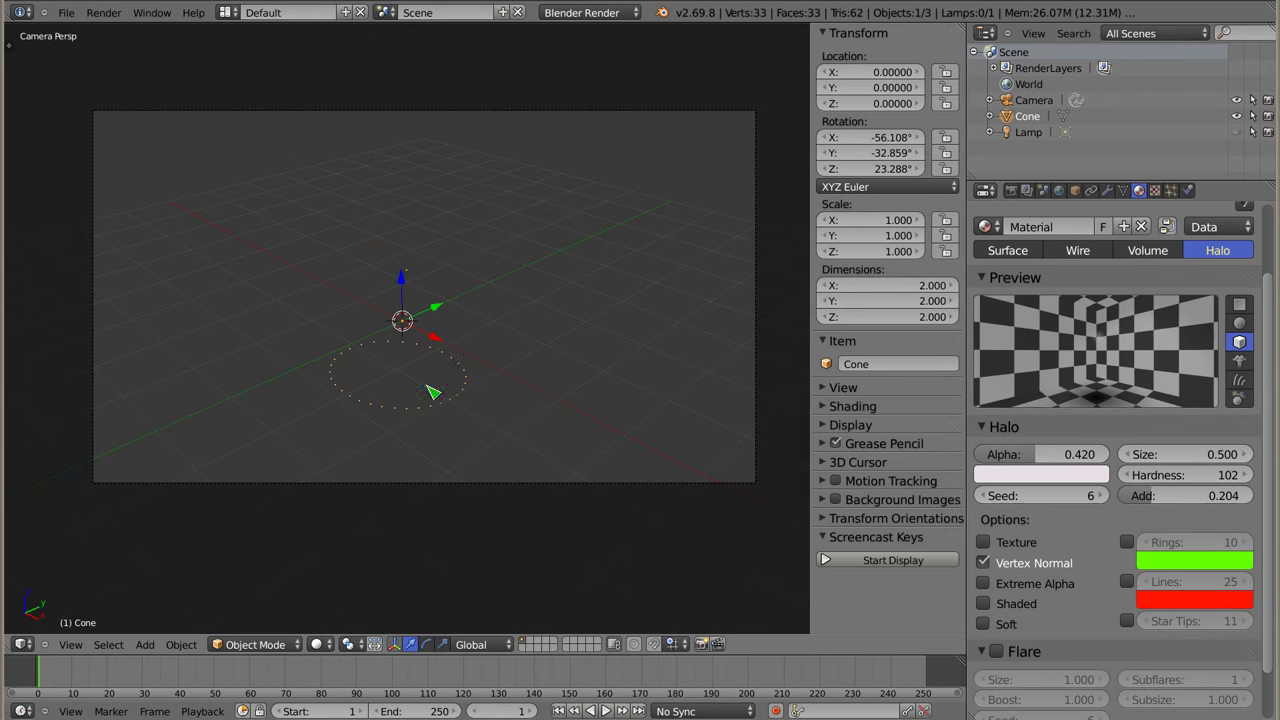
pyautogui.press('x')
pyautogui.click(432, 390)
pyautogui.hotkey('shift', 'a')
# Add a tilted Suzanne monkey with the existing halo Material and render it
pyautogui.click(489, 526)
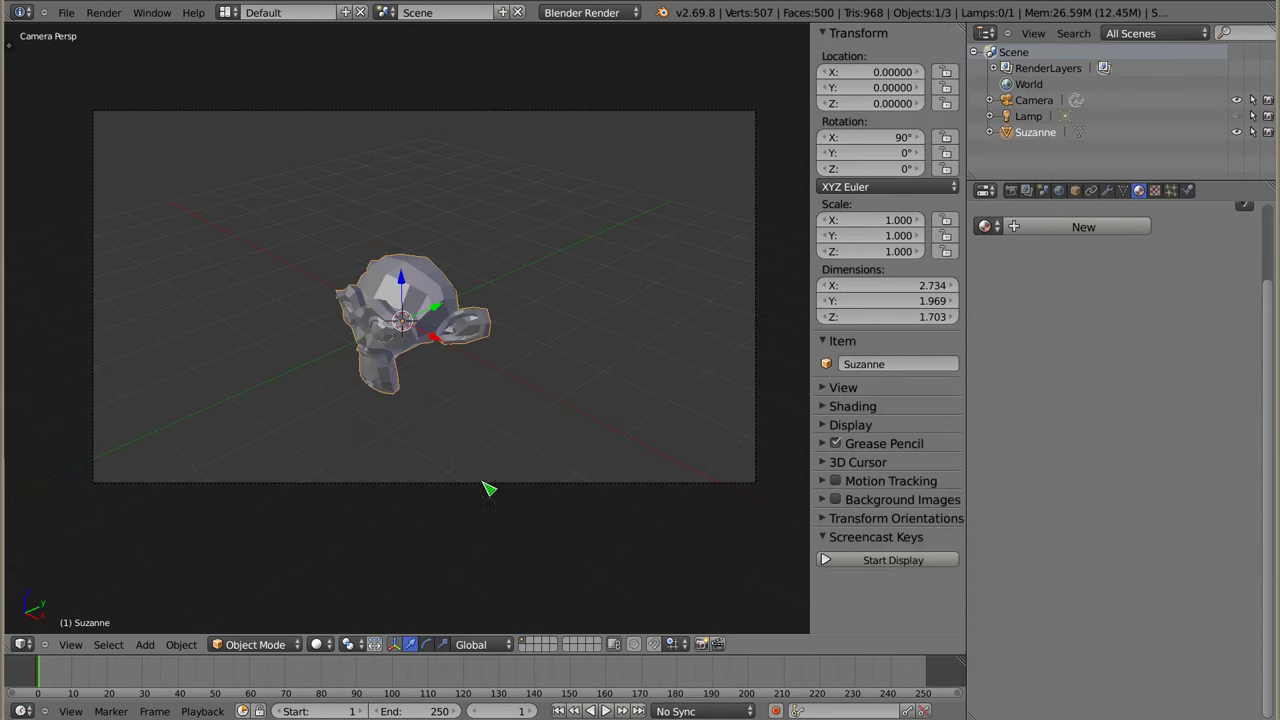
pyautogui.press('r')
pyautogui.click(632, 363)
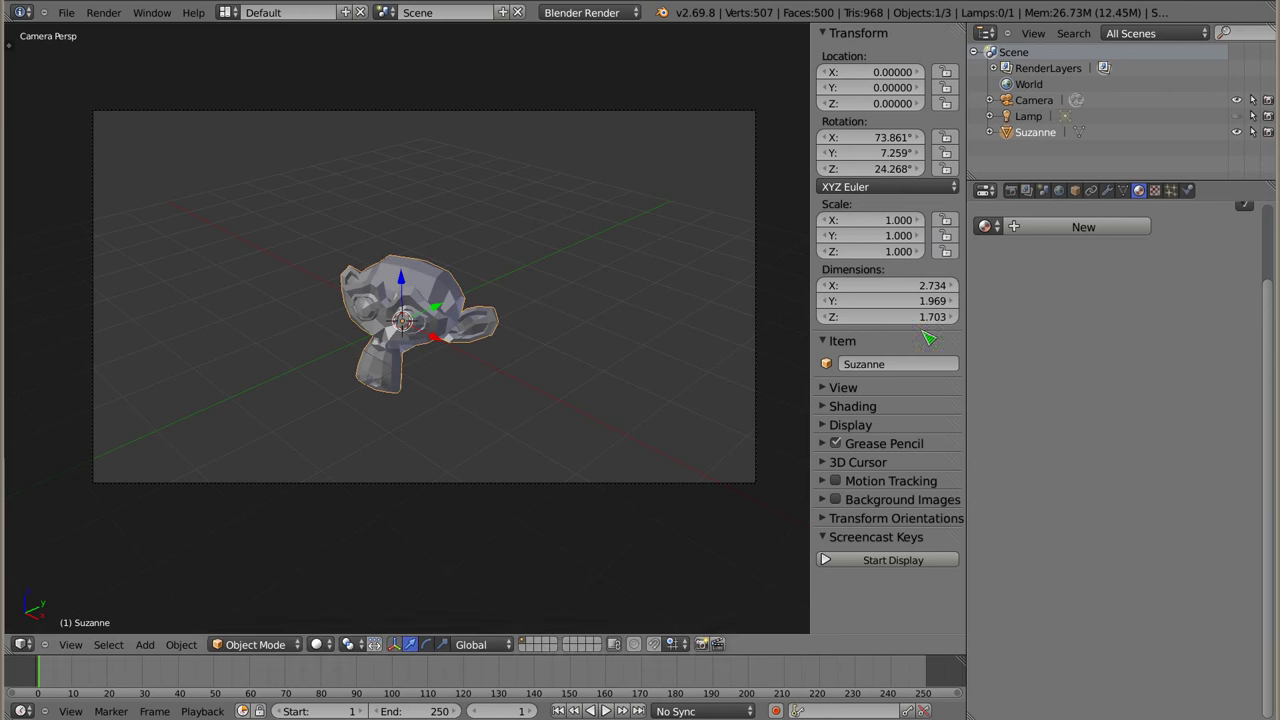
pyautogui.click(985, 226)
pyautogui.click(1020, 251)
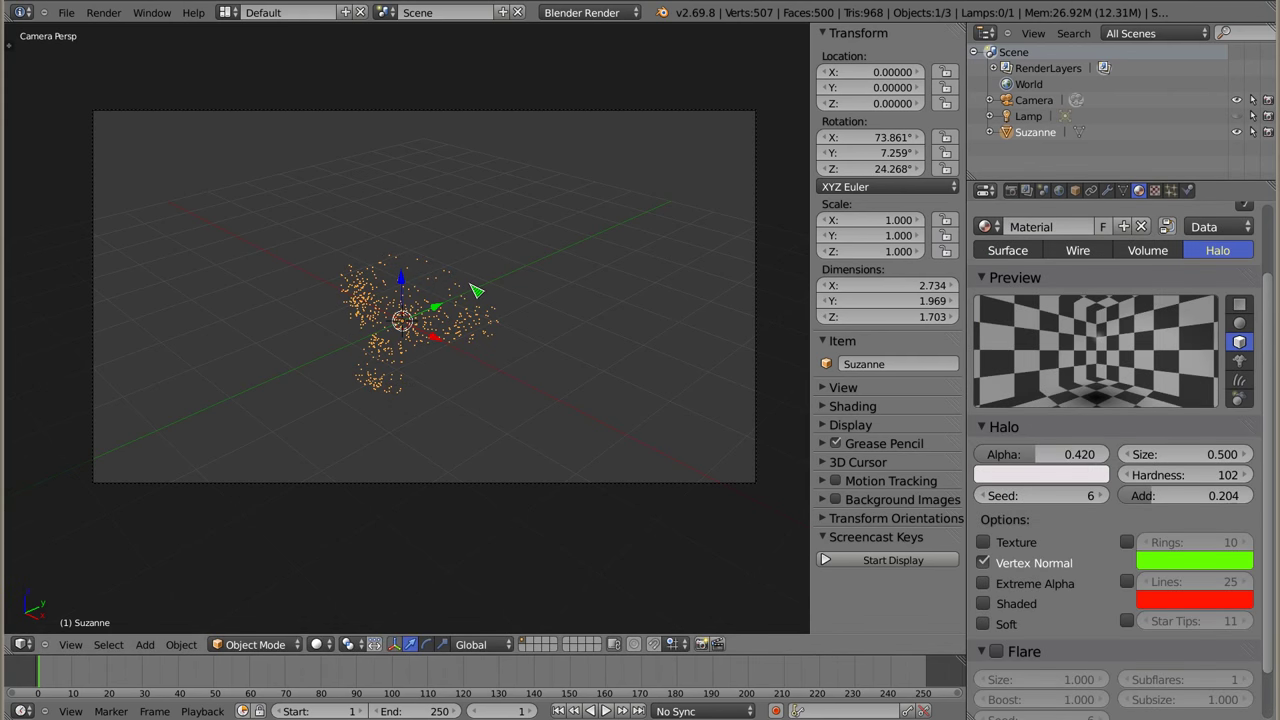
pyautogui.press('F12')
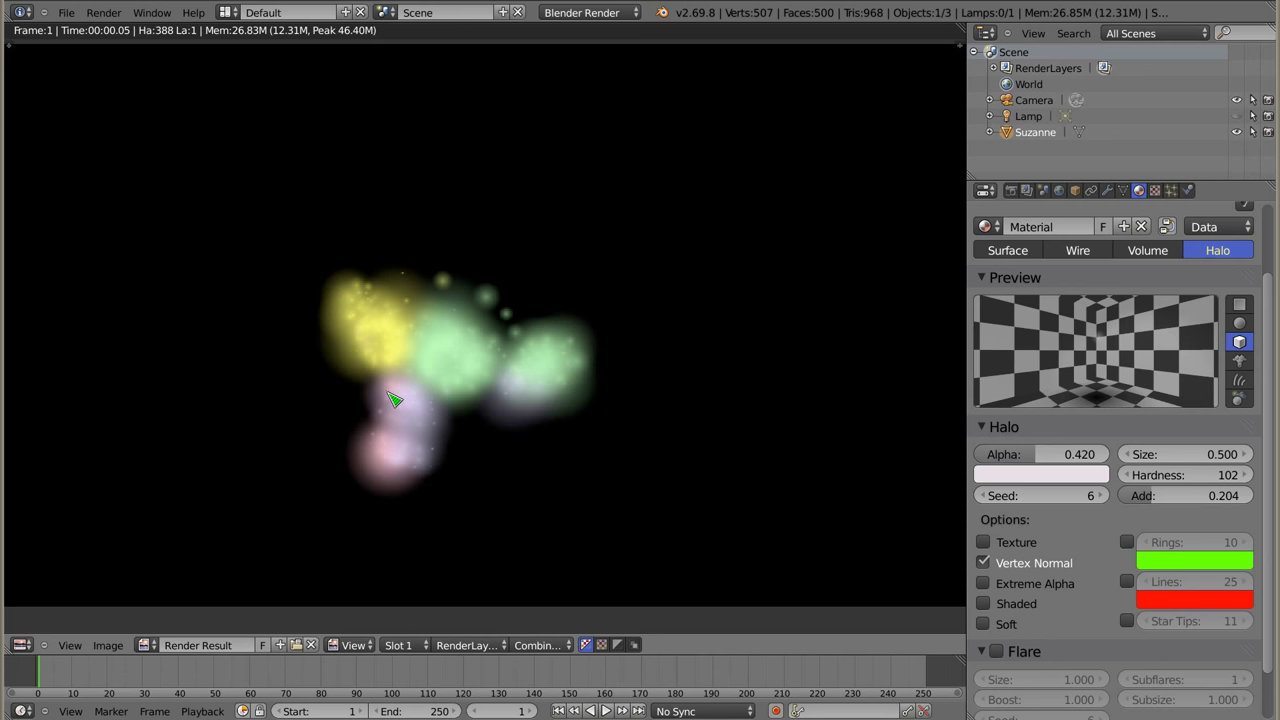
# Turn on blue halo lines and yellow rings, tint the main halo light green, and render
pyautogui.click(1127, 581)
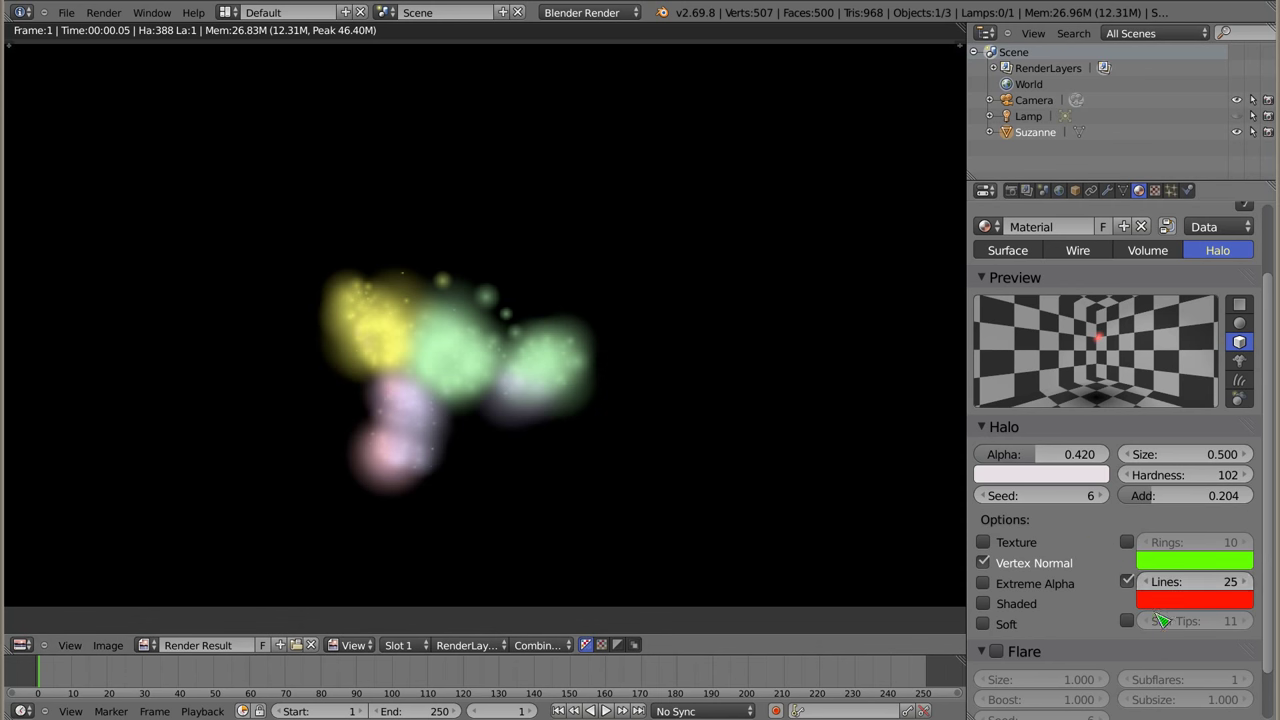
pyautogui.click(1207, 597)
pyautogui.moveTo(1177, 443); pyautogui.dragTo(1140, 425)
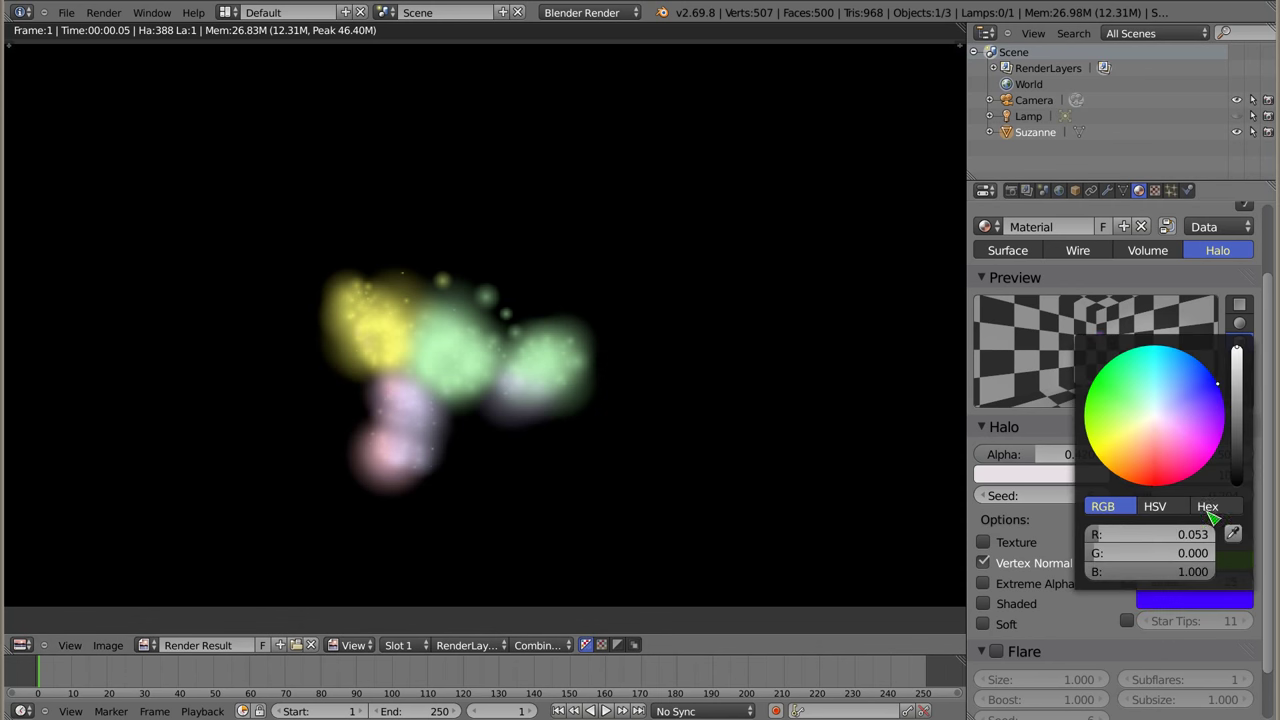
pyautogui.click(1127, 542)
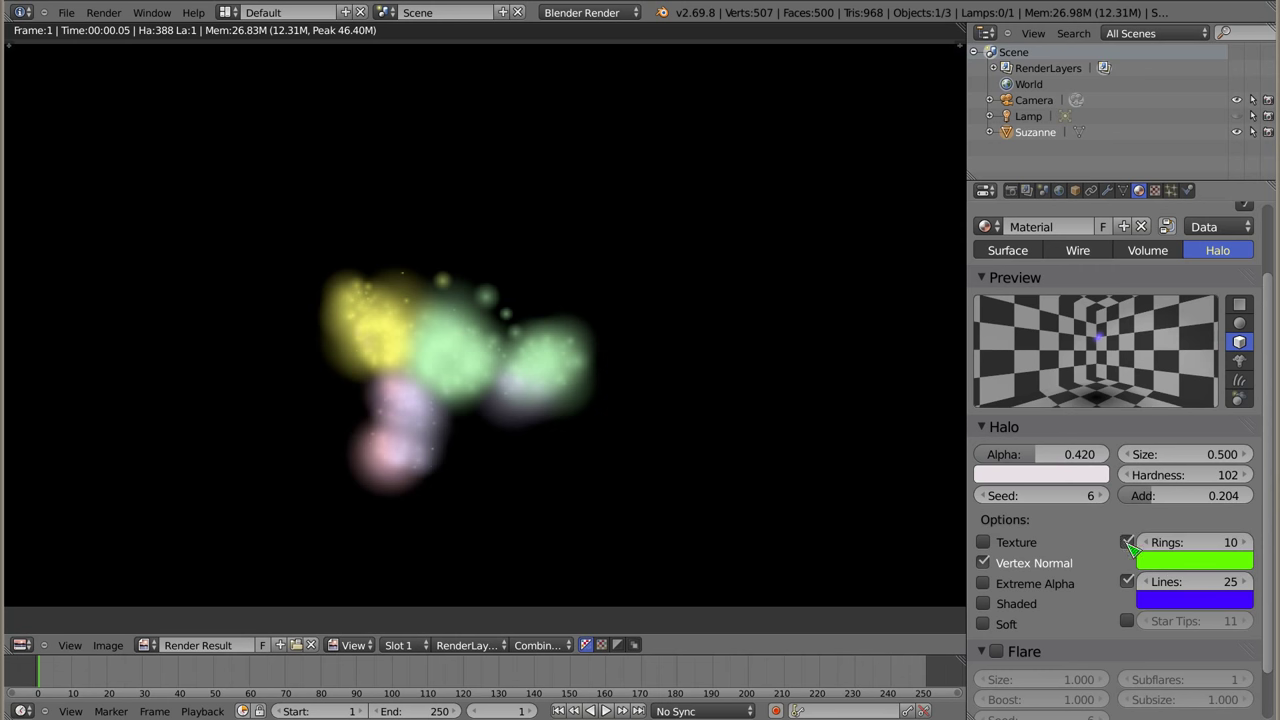
pyautogui.click(1195, 561)
pyautogui.moveTo(1167, 397); pyautogui.dragTo(1110, 415)
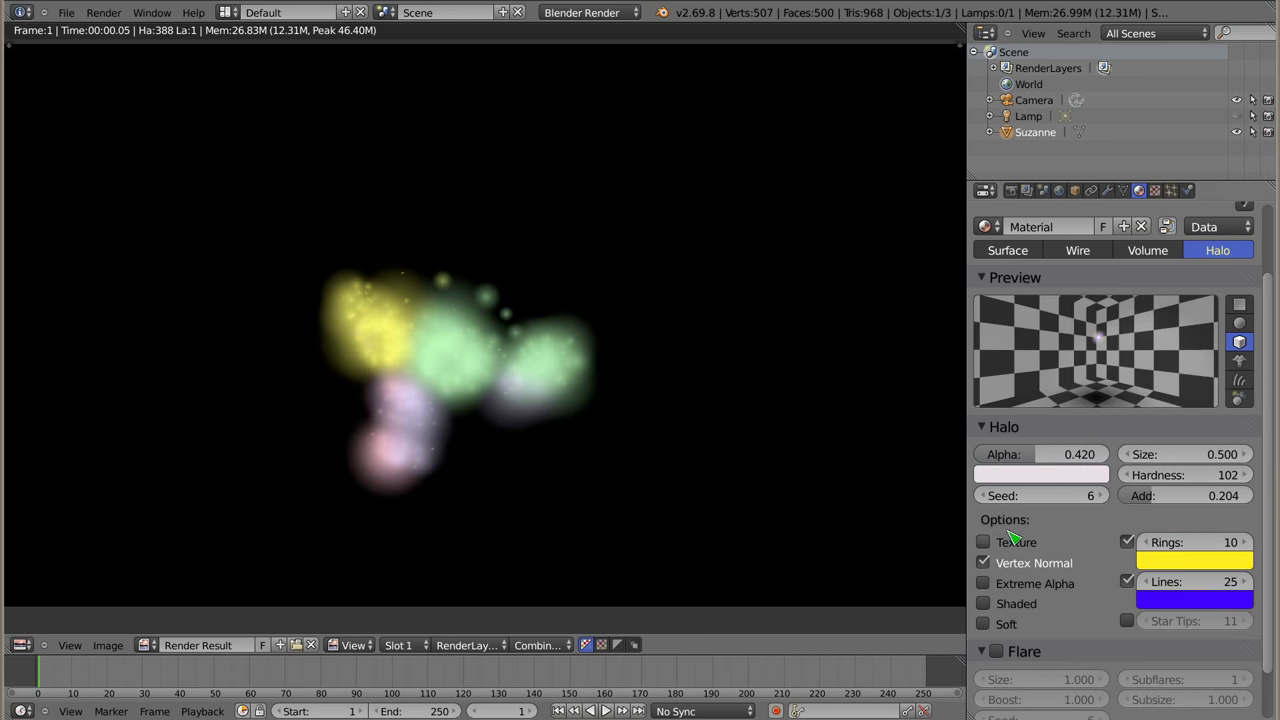
pyautogui.click(1057, 484)
pyautogui.moveTo(1010, 312); pyautogui.dragTo(1006, 282)
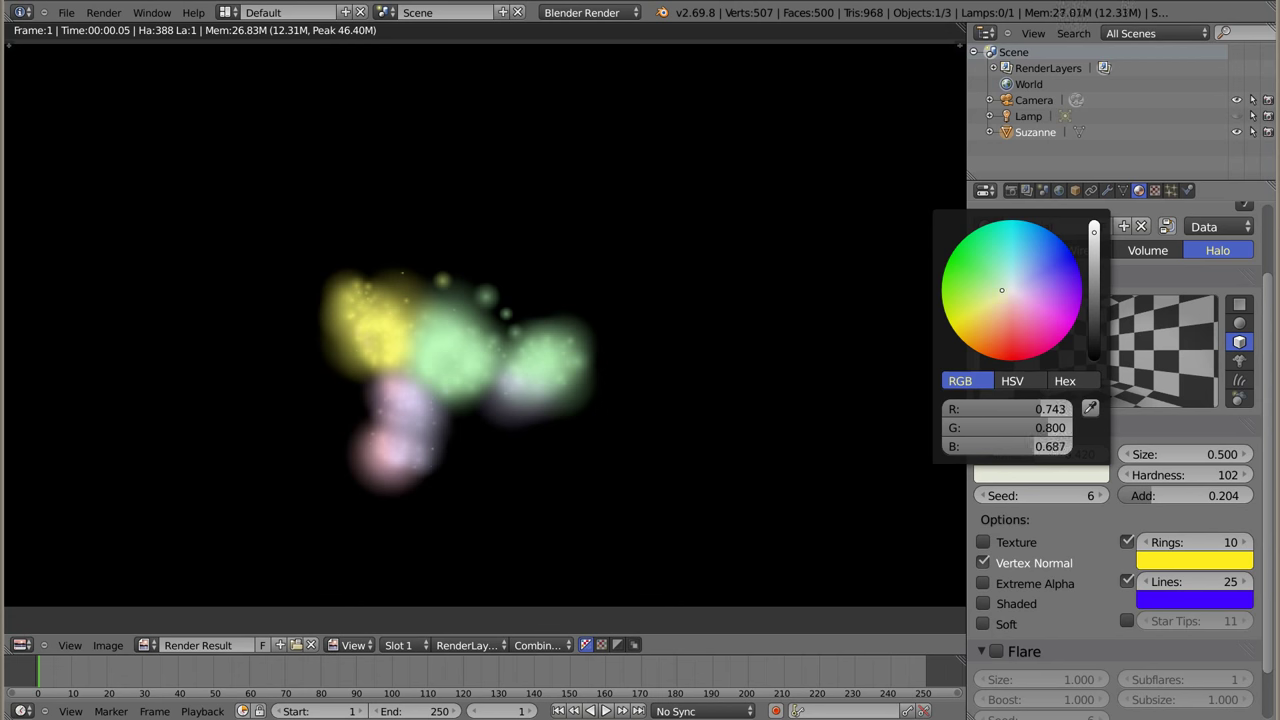
pyautogui.press('F12')
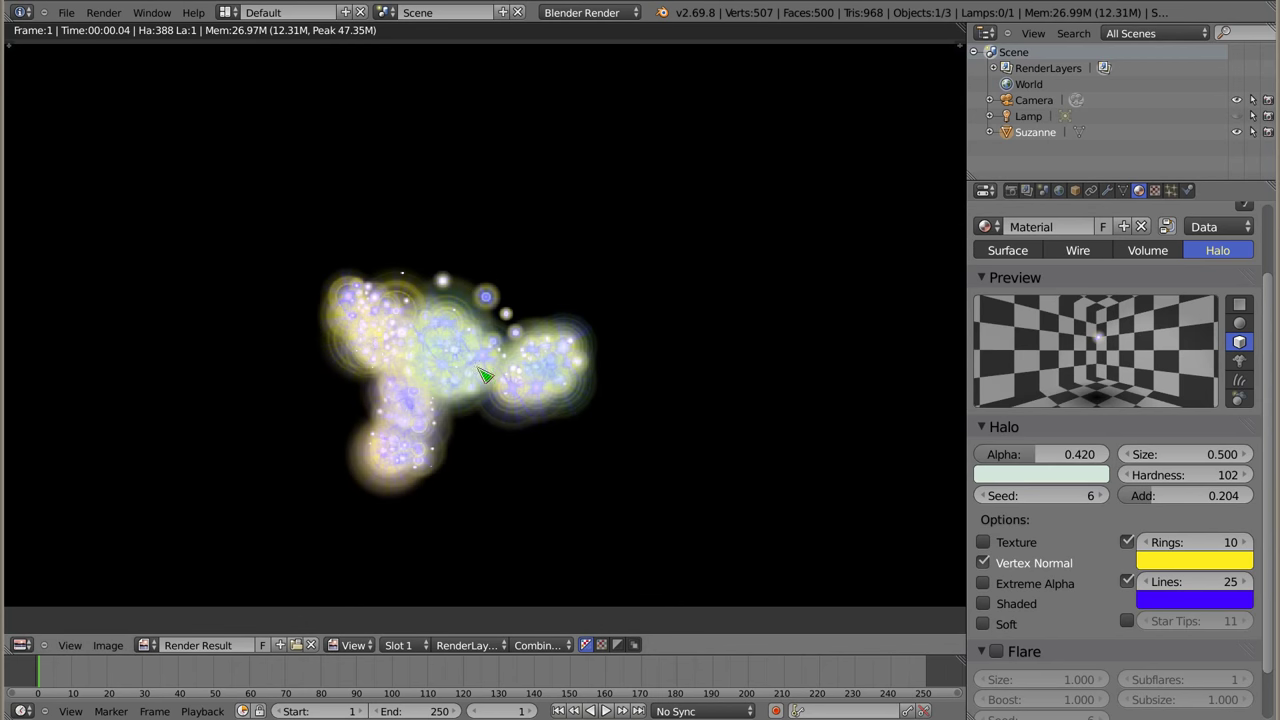
# Lower halo alpha to 0.130, raise Add, and shrink size to 0.100, rendering each change
pyautogui.scroll(3, 428, 406)
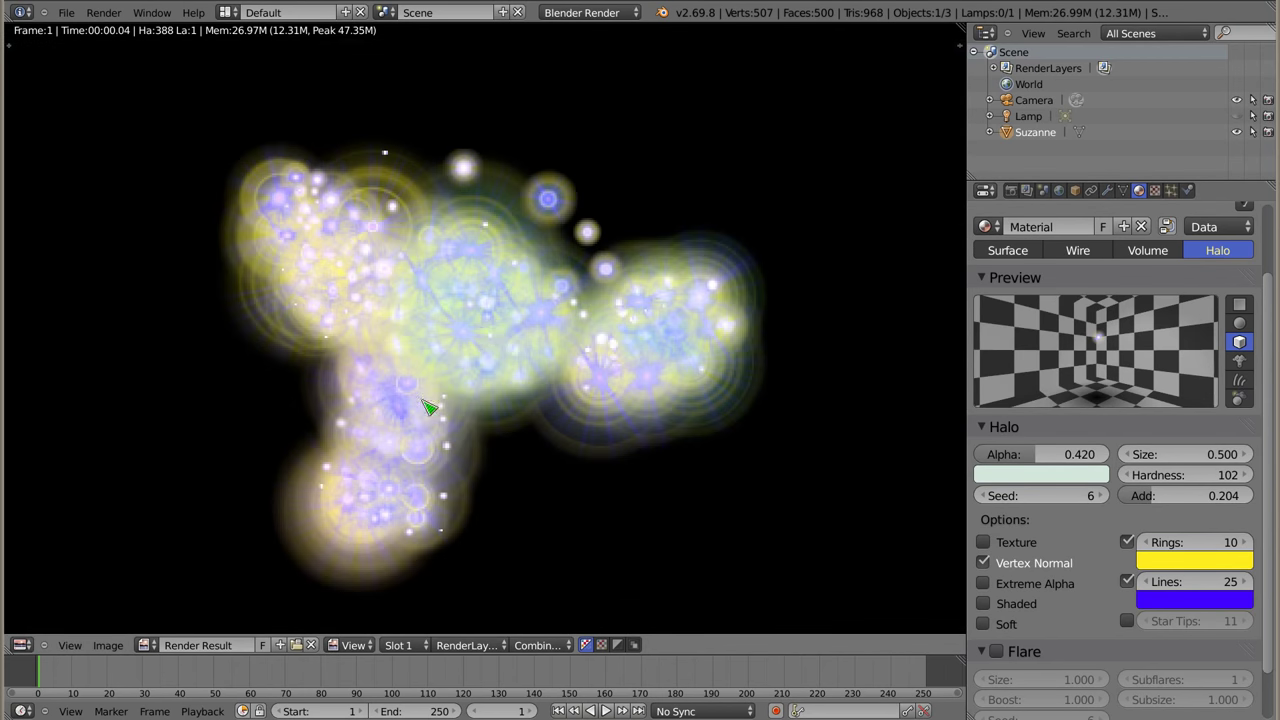
pyautogui.moveTo(1040, 456); pyautogui.dragTo(1000, 456)
pyautogui.moveTo(1190, 495); pyautogui.dragTo(1235, 495)
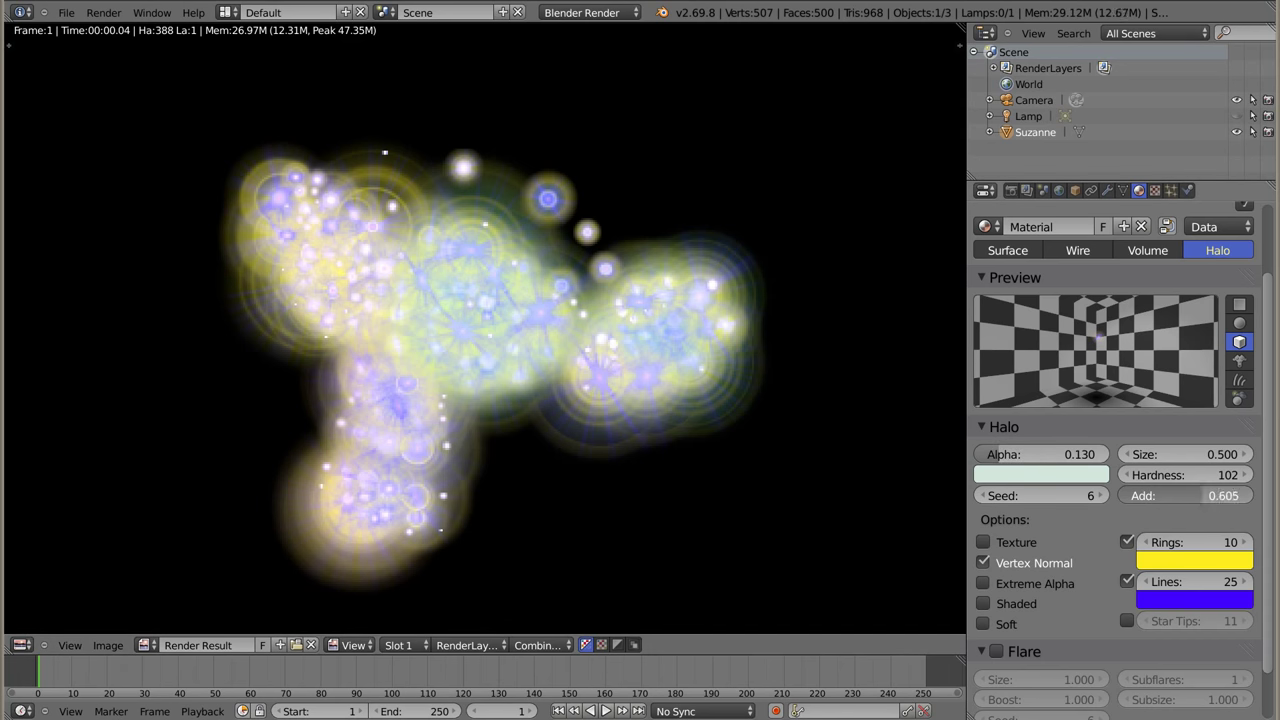
pyautogui.press('F12')
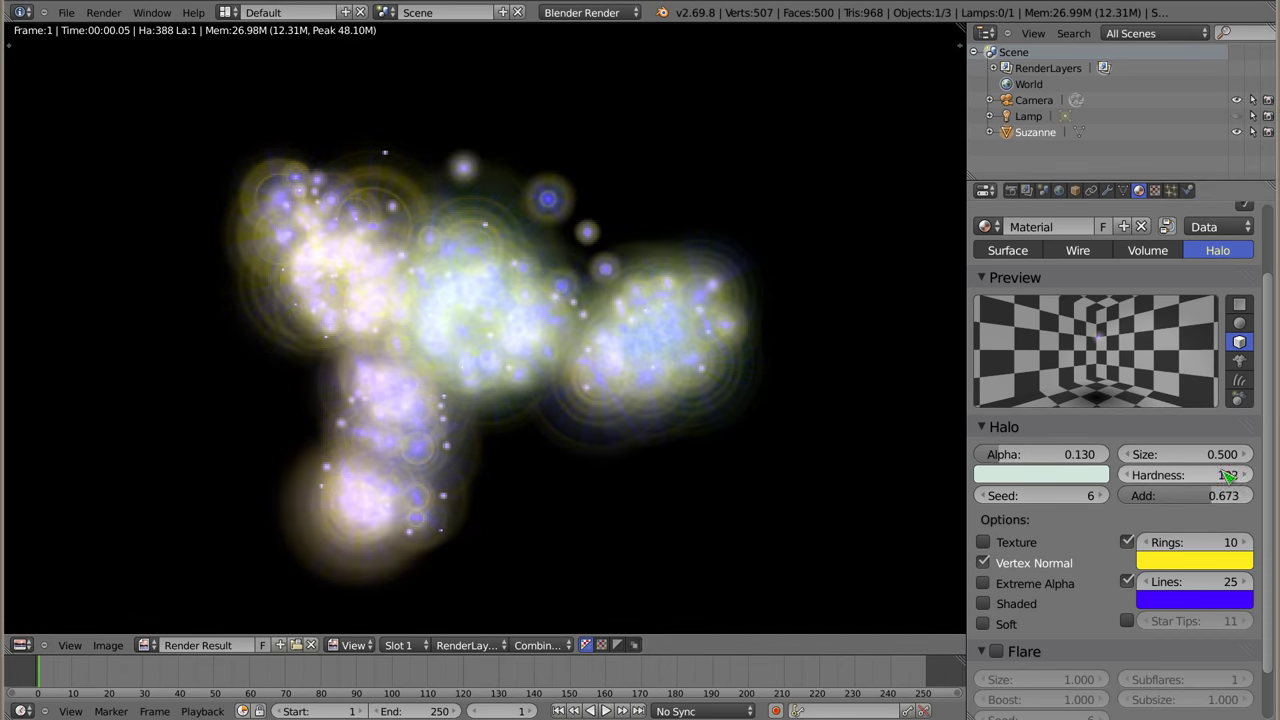
pyautogui.moveTo(1140, 455); pyautogui.dragTo(1105, 455)
pyautogui.press('F12')
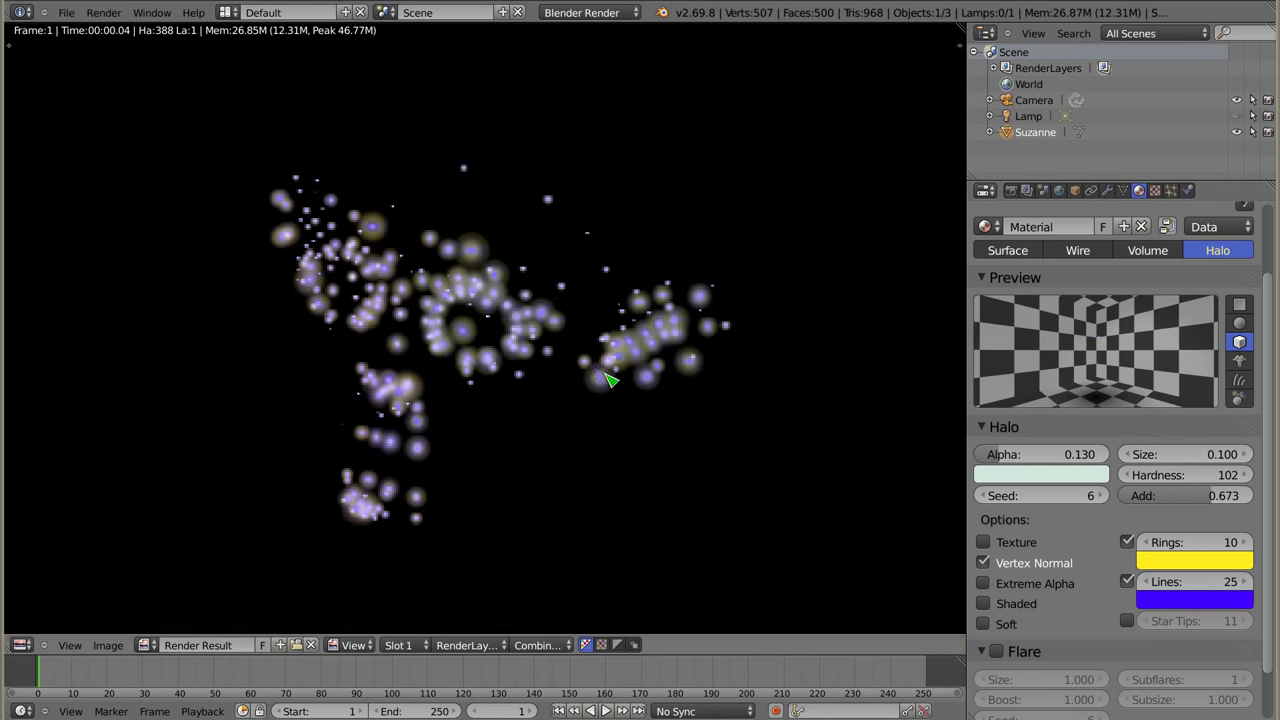
# Set halo size 0.300, Add 0.932, alpha 0.037, with Vertex Normal off and Extreme Alpha on
pyautogui.moveTo(1222, 455)
pyautogui.mouseDown()
pyautogui.moveTo(1248, 458)
pyautogui.moveTo(1195, 478)
pyautogui.mouseUp()
pyautogui.press('F12')
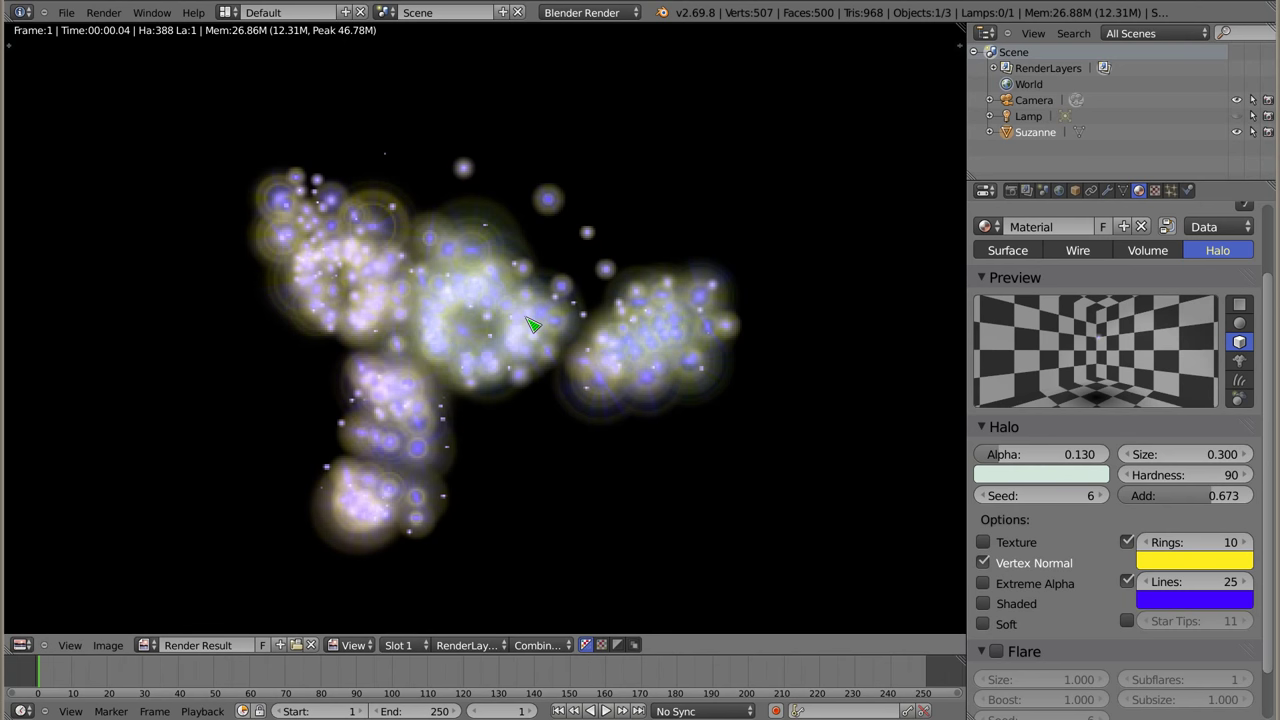
pyautogui.moveTo(1225, 495); pyautogui.dragTo(1258, 495)
pyautogui.press('F12')
pyautogui.moveTo(990, 454); pyautogui.dragTo(960, 454)
pyautogui.moveTo(1040, 454); pyautogui.dragTo(1020, 454)
pyautogui.press('F12')
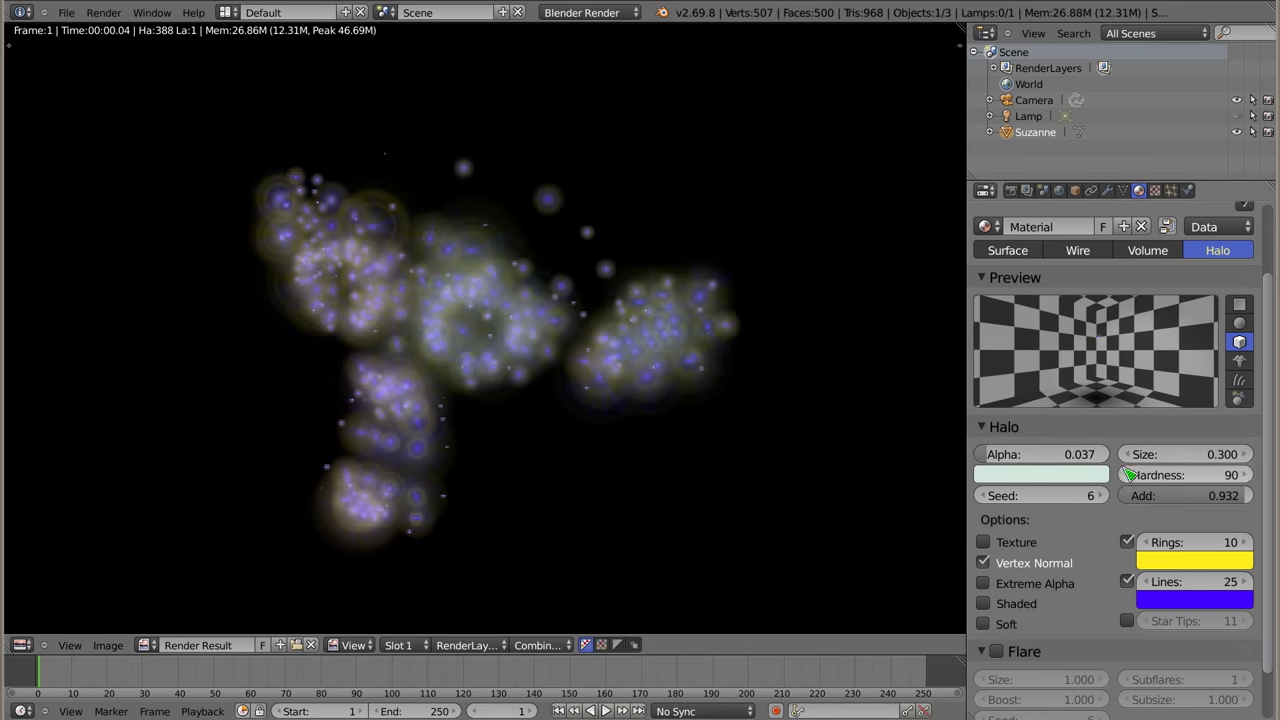
pyautogui.click(984, 563)
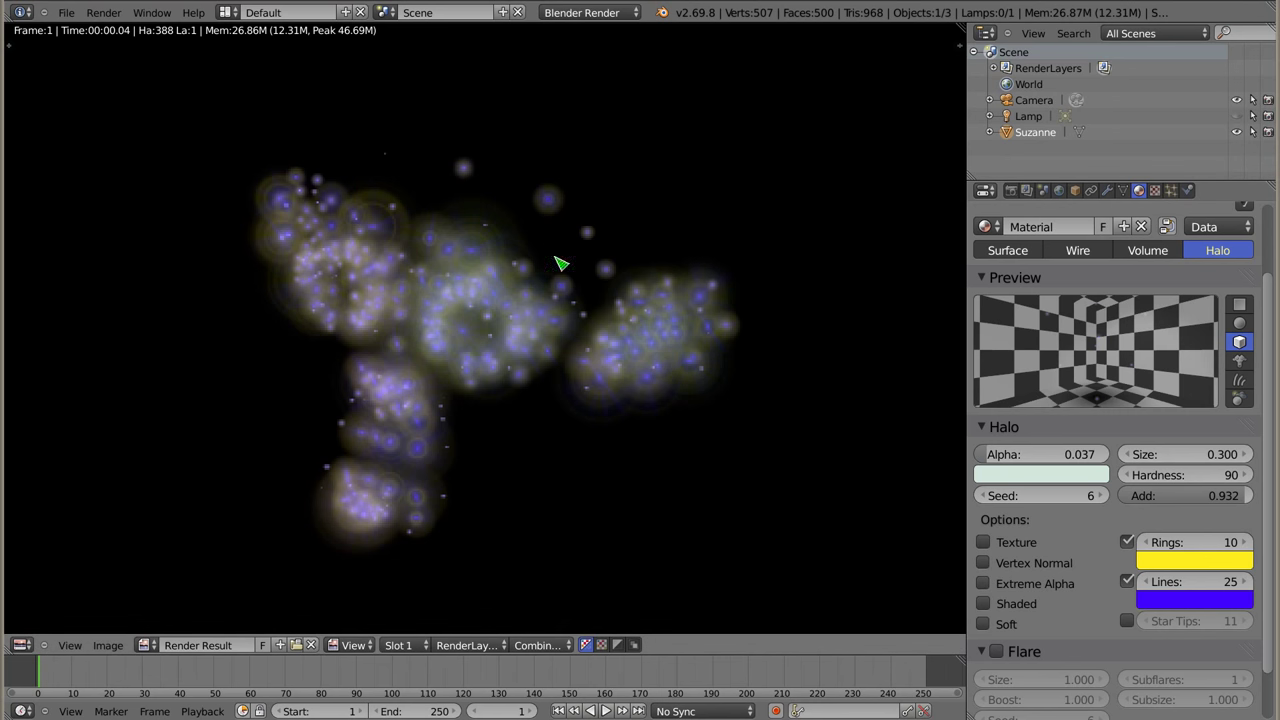
pyautogui.click(983, 583)
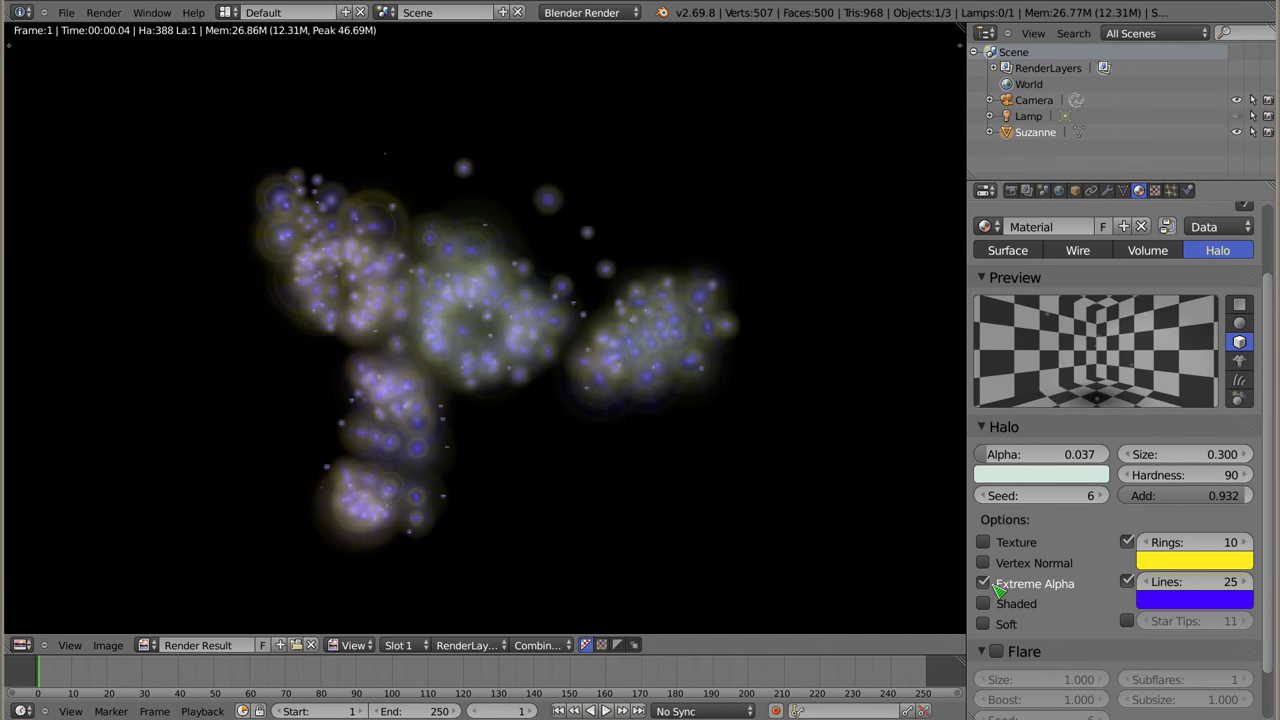
# Compare renders with and without Extreme Alpha, leave it off, and make the halos Shaded
pyautogui.press('F12')
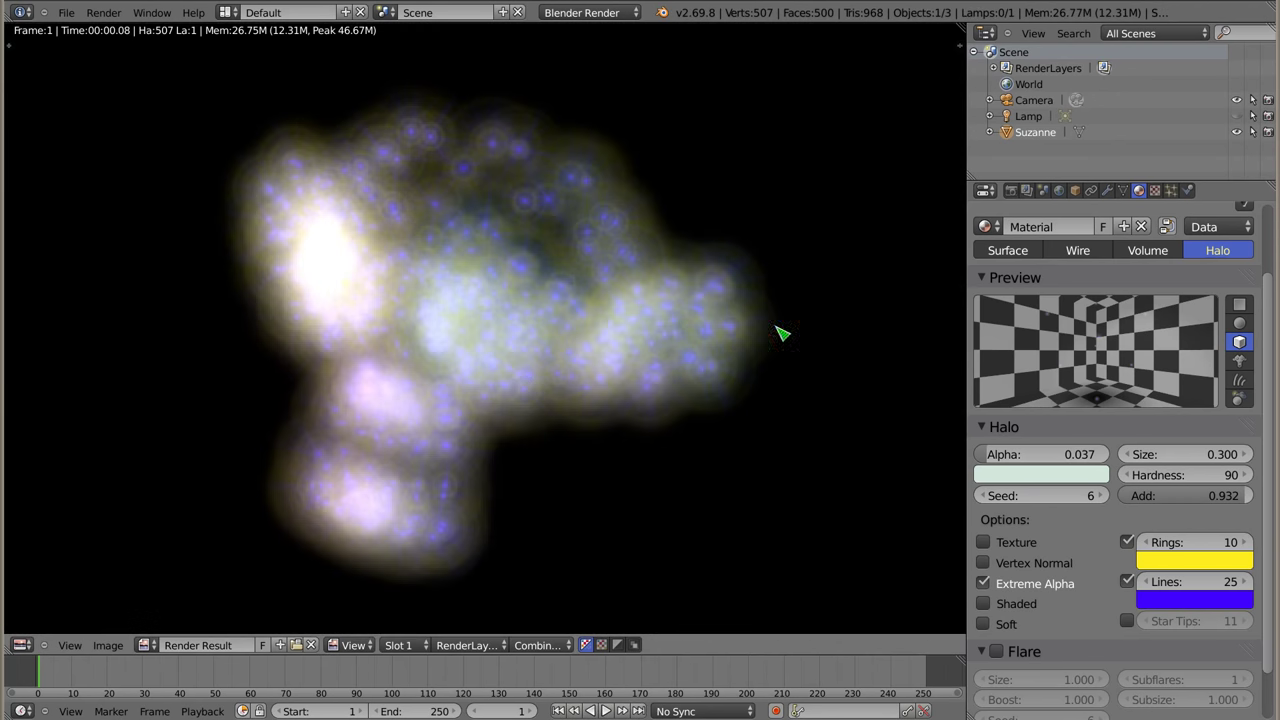
pyautogui.click(983, 583)
pyautogui.press('F12')
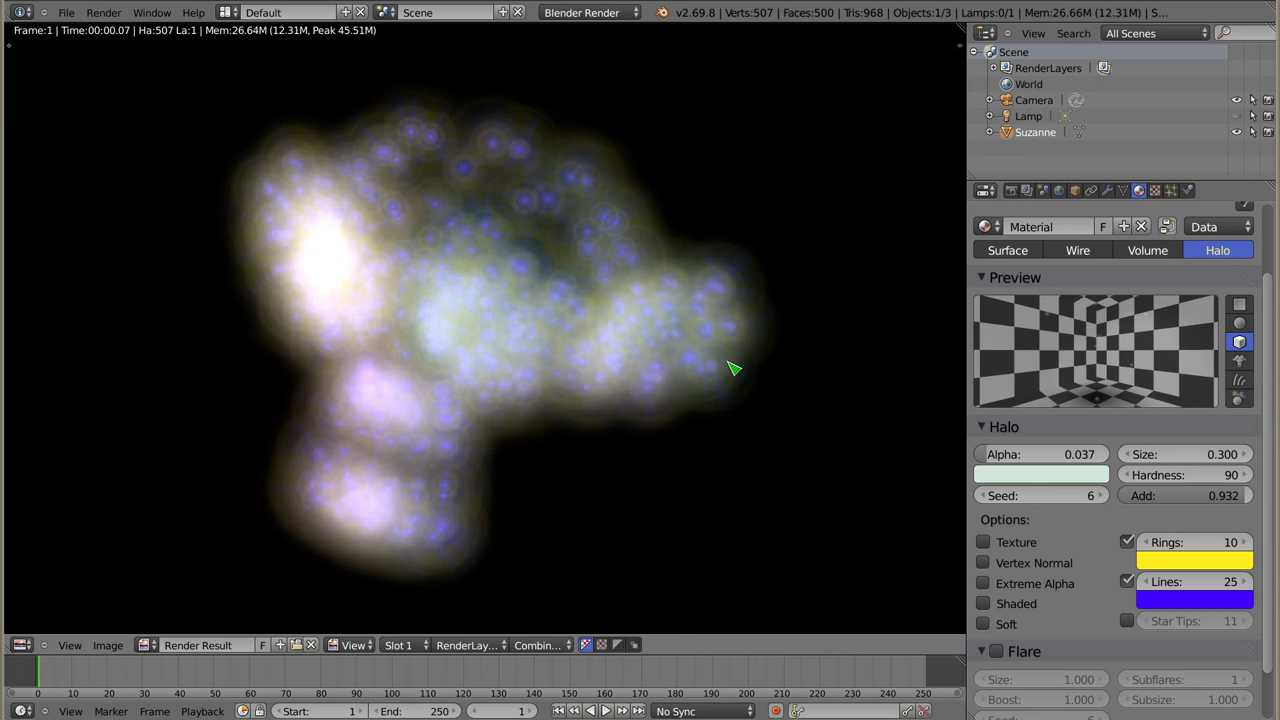
pyautogui.click(983, 603)
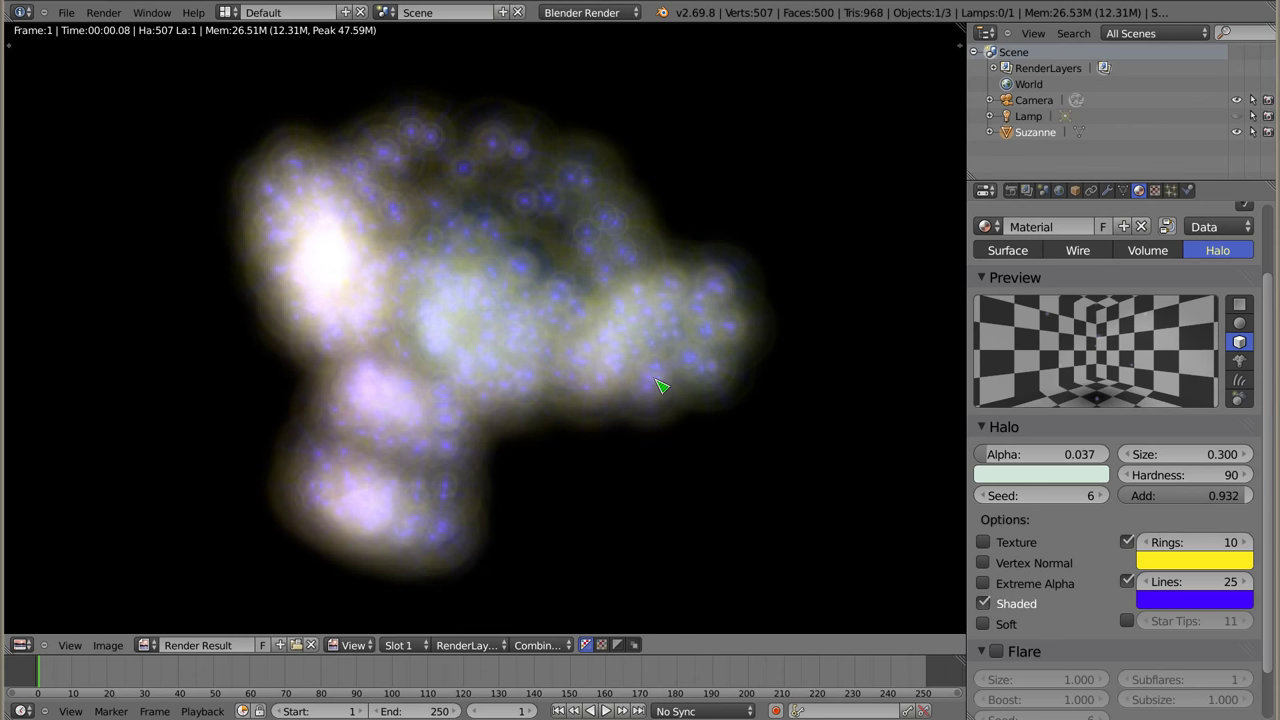
pyautogui.press('Escape')
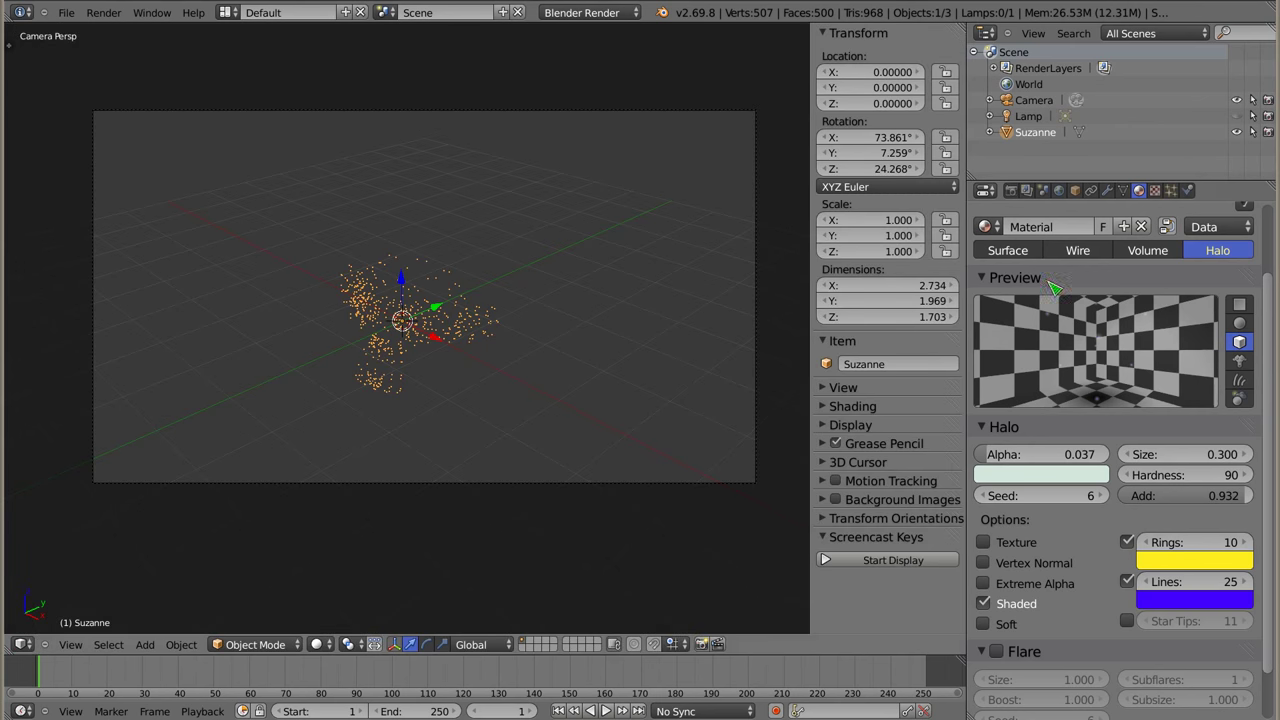
# Move the lamp low beside Suzanne, to about (2.32, 0.30, 0.21)
pyautogui.rightClick(740, 90)
pyautogui.press('g')
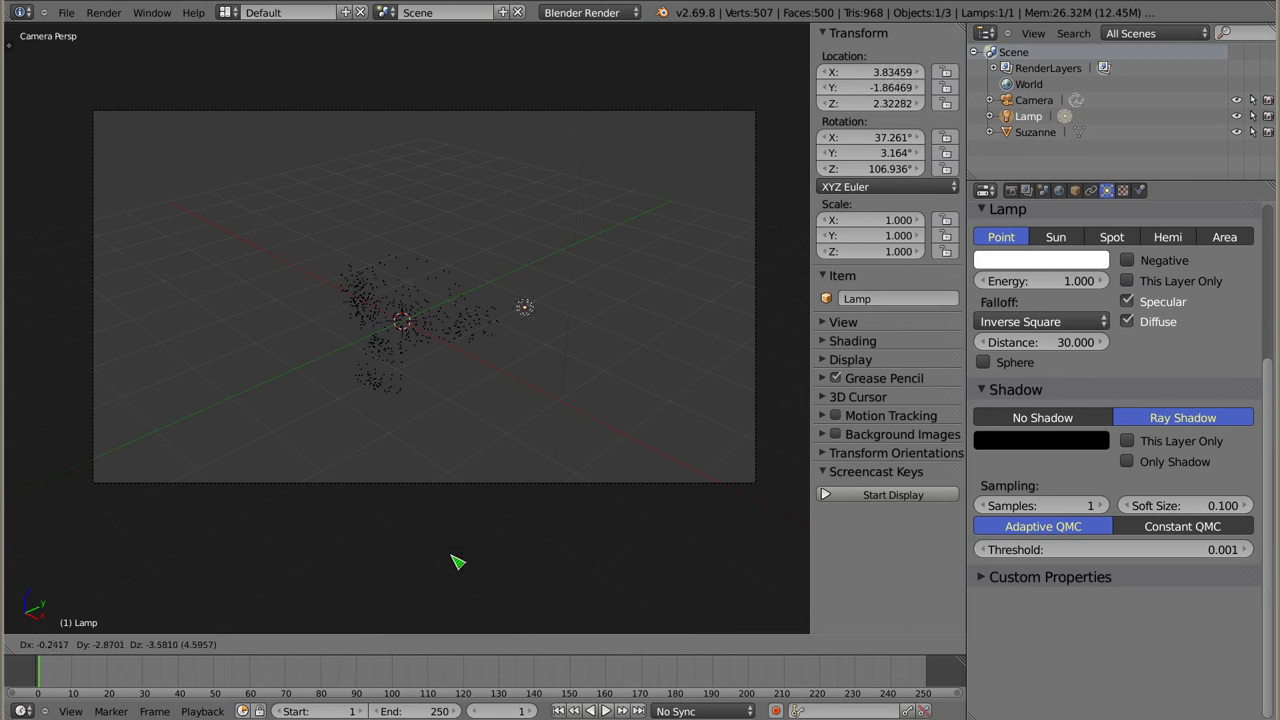
pyautogui.click(460, 558)
pyautogui.moveTo(497, 400)
pyautogui.mouseDown(button='middle')
pyautogui.moveTo(520, 400)
pyautogui.moveTo(557, 245)
pyautogui.mouseUp(button='middle')
pyautogui.press('g')
pyautogui.click(531, 404)
pyautogui.press('g')
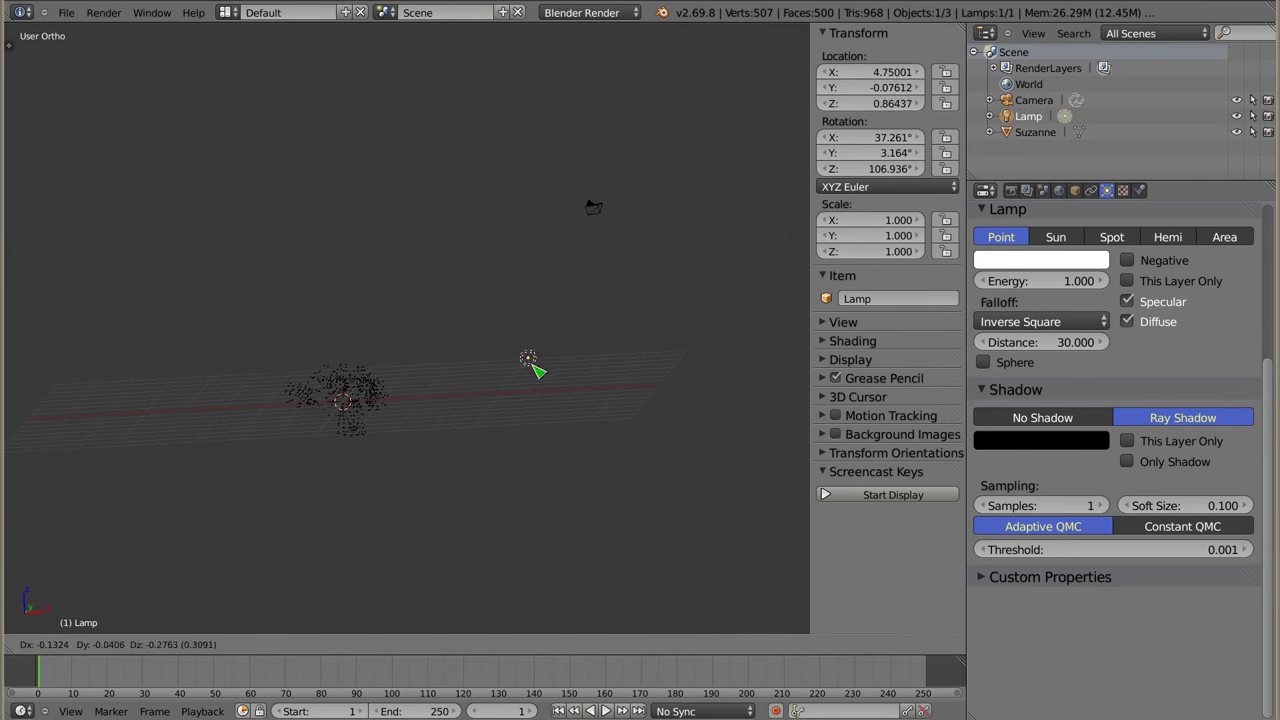
pyautogui.click(436, 388)
pyautogui.moveTo(491, 346)
pyautogui.mouseDown(button='middle')
pyautogui.moveTo(286, 489)
pyautogui.moveTo(432, 494)
pyautogui.mouseUp(button='middle')
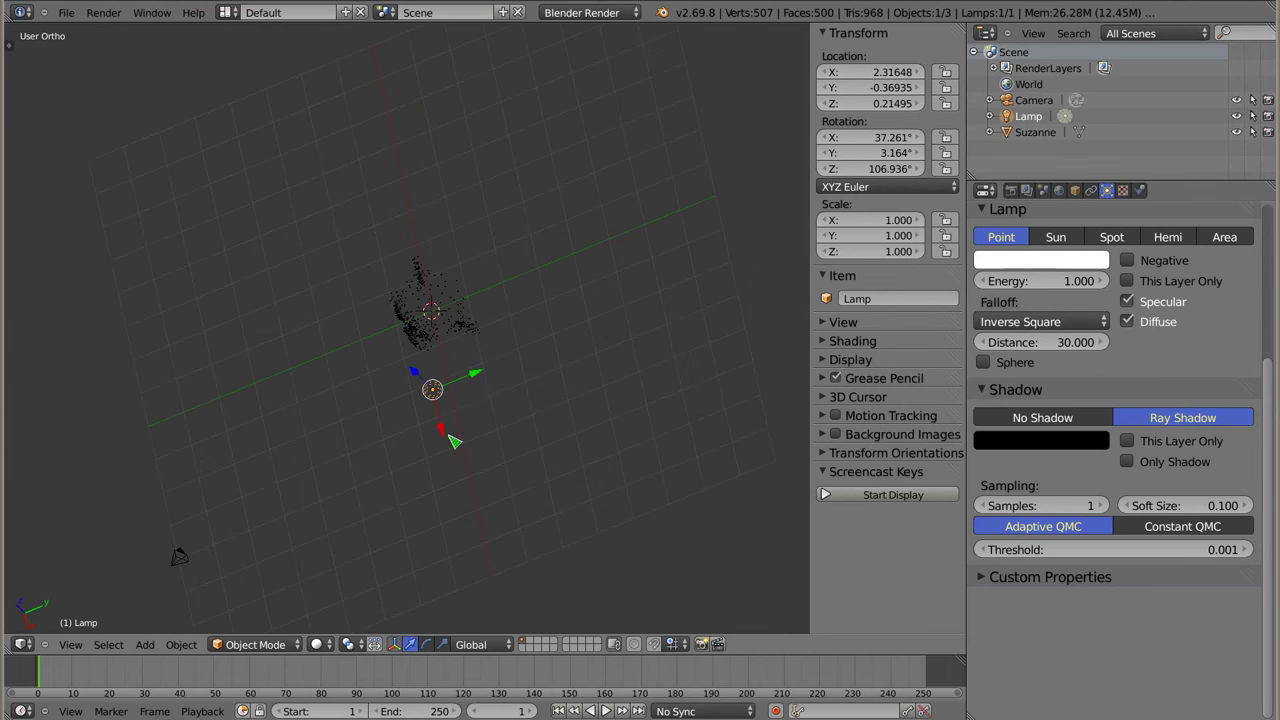
pyautogui.moveTo(476, 378); pyautogui.dragTo(492, 368)
pyautogui.moveTo(492, 368)
pyautogui.mouseDown(button='middle')
pyautogui.moveTo(500, 314)
pyautogui.moveTo(477, 354)
pyautogui.mouseUp(button='middle')
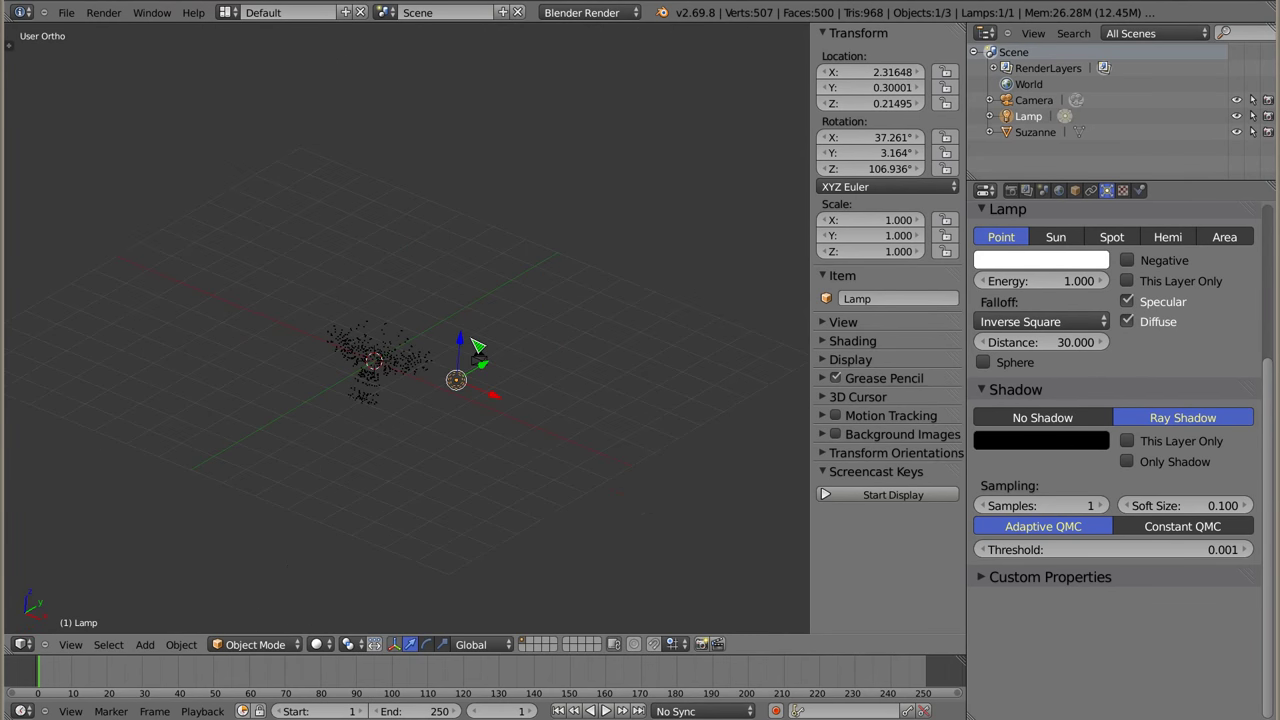
# Render the camera view with the moved lamp, then select Suzanne
pyautogui.press('KP_0')
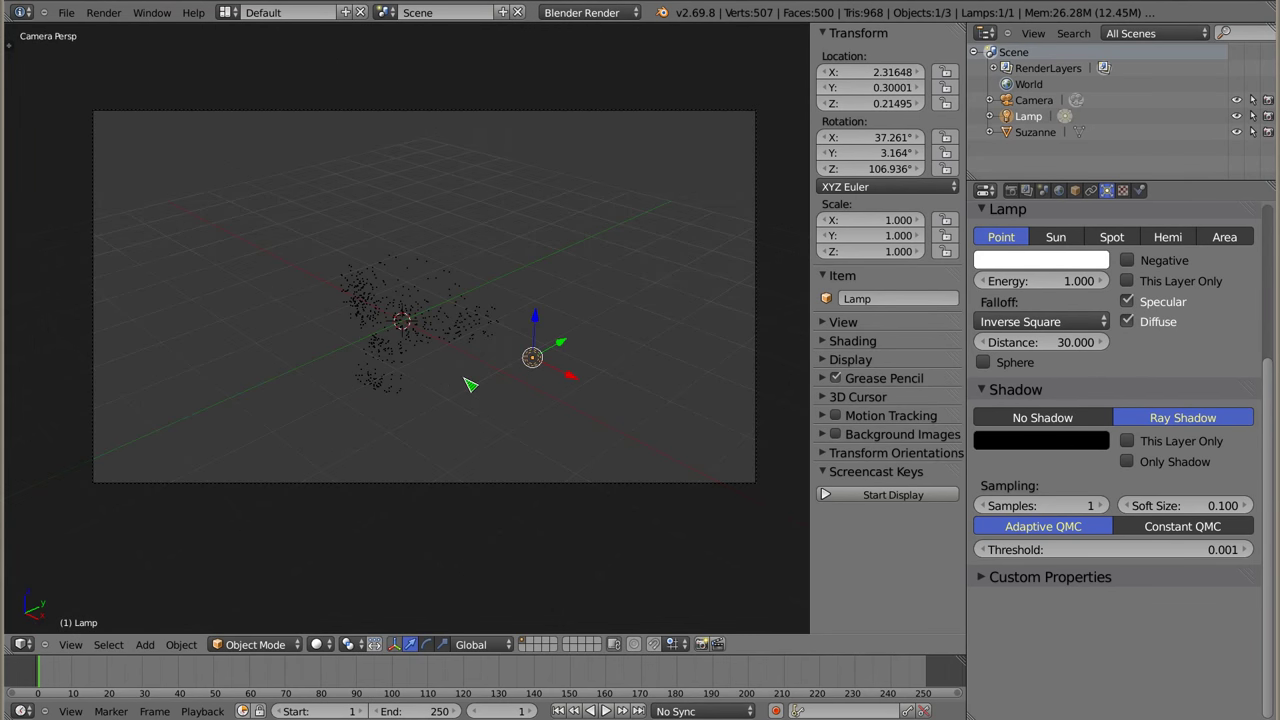
pyautogui.press('F12')
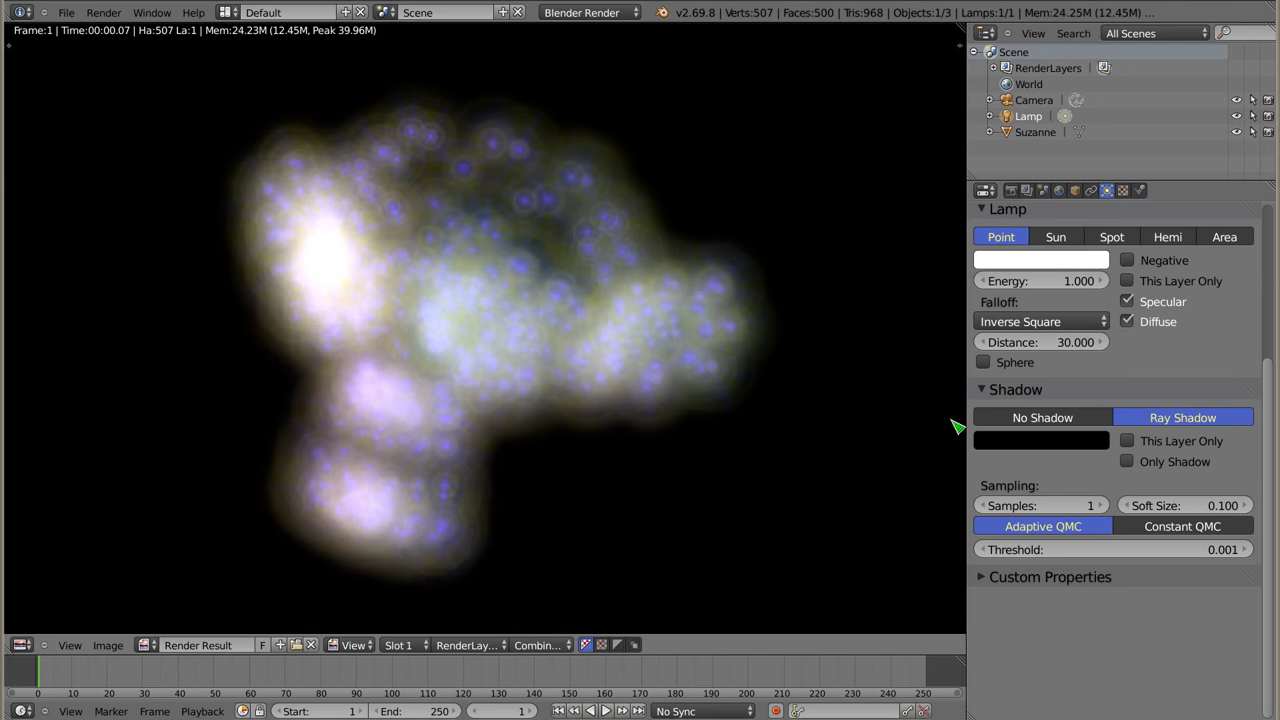
pyautogui.press('Escape')
pyautogui.rightClick(400, 332)
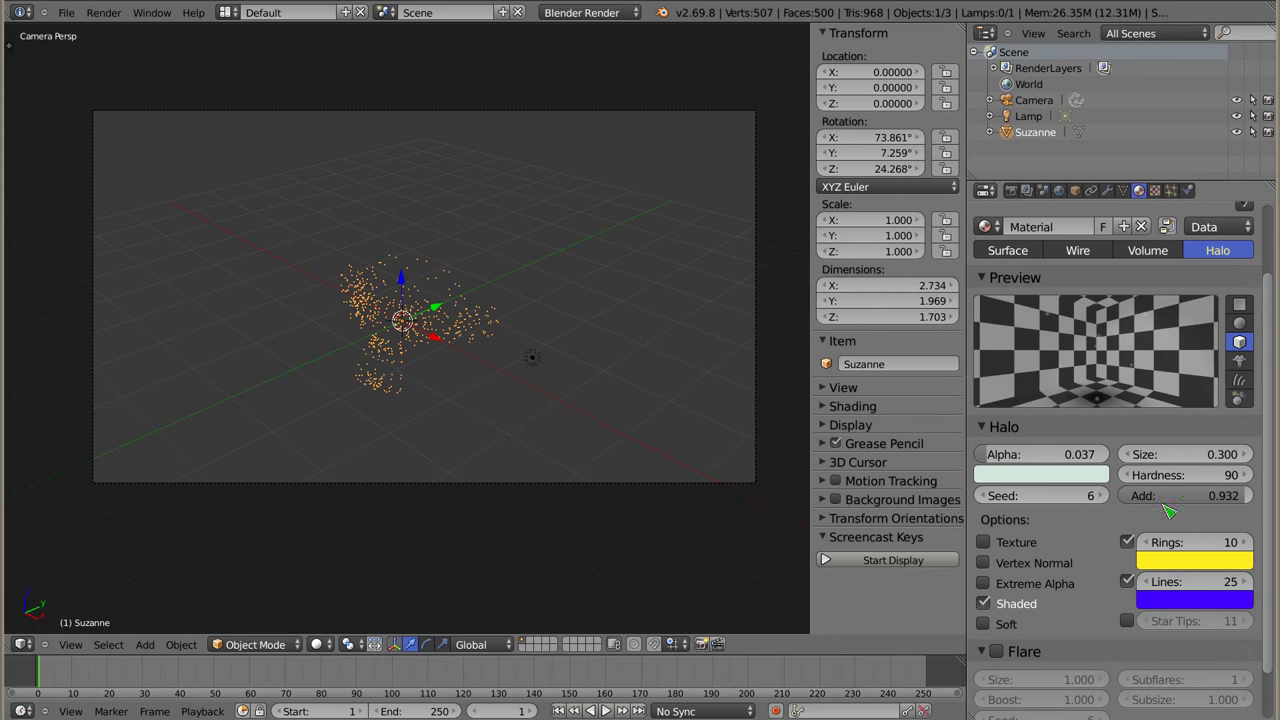
# Turn off halo rings and lines, enlarge size to 0.500, and set alpha to 1
pyautogui.click(1127, 542)
pyautogui.click(1127, 581)
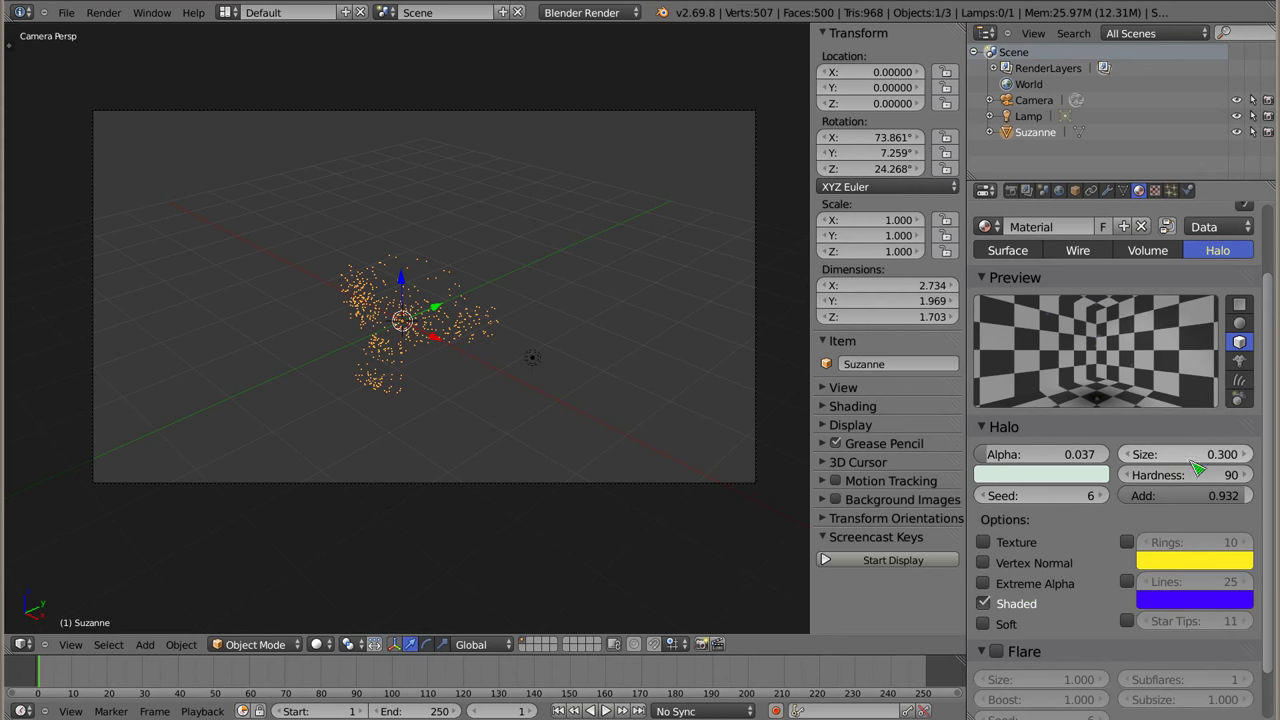
pyautogui.moveTo(1185, 454); pyautogui.dragTo(1245, 454)
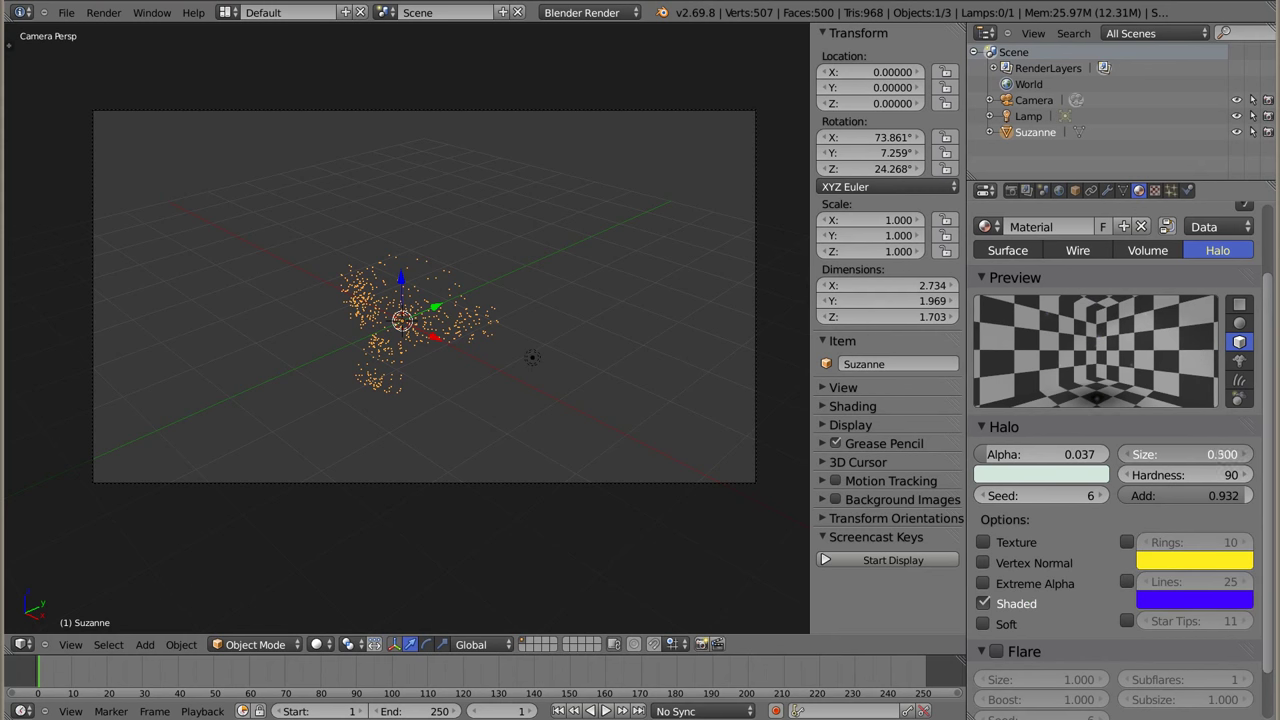
pyautogui.click(1042, 456)
pyautogui.write('1')
pyautogui.press('Return')
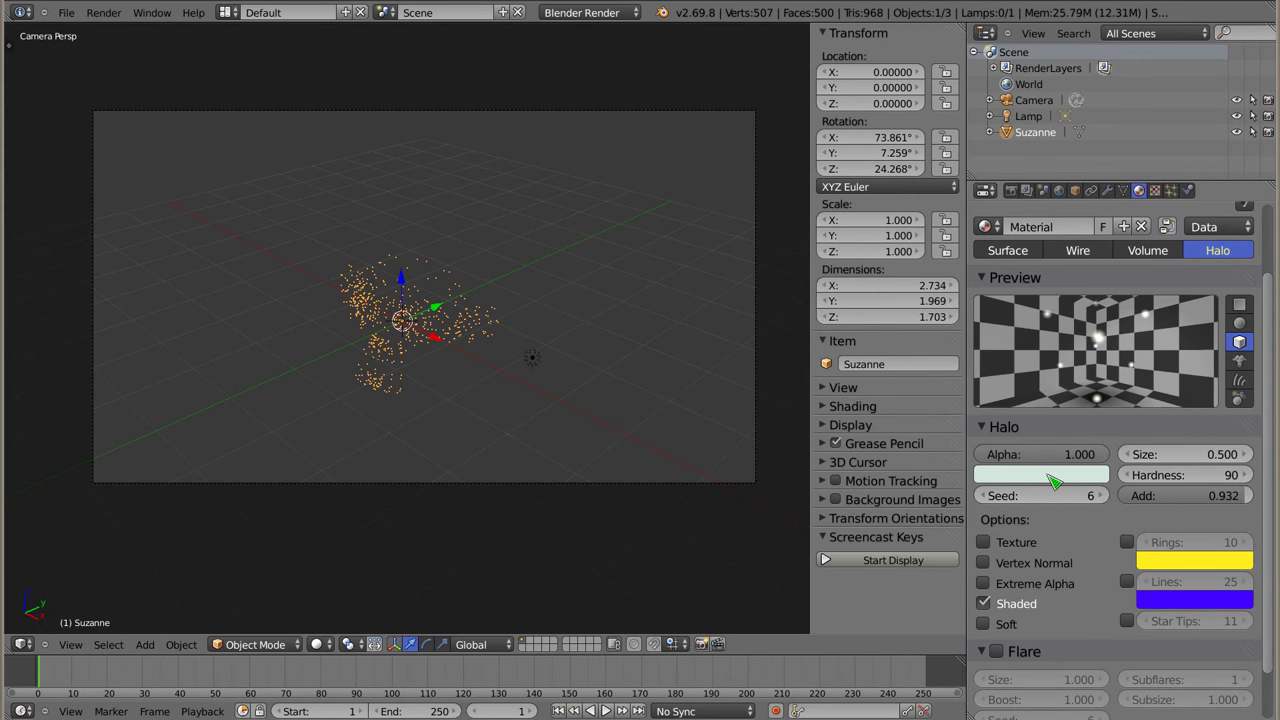
# Make the halo colour pure white and set the seed to 0
pyautogui.click(1055, 482)
pyautogui.moveTo(1010, 409); pyautogui.dragTo(1060, 409)
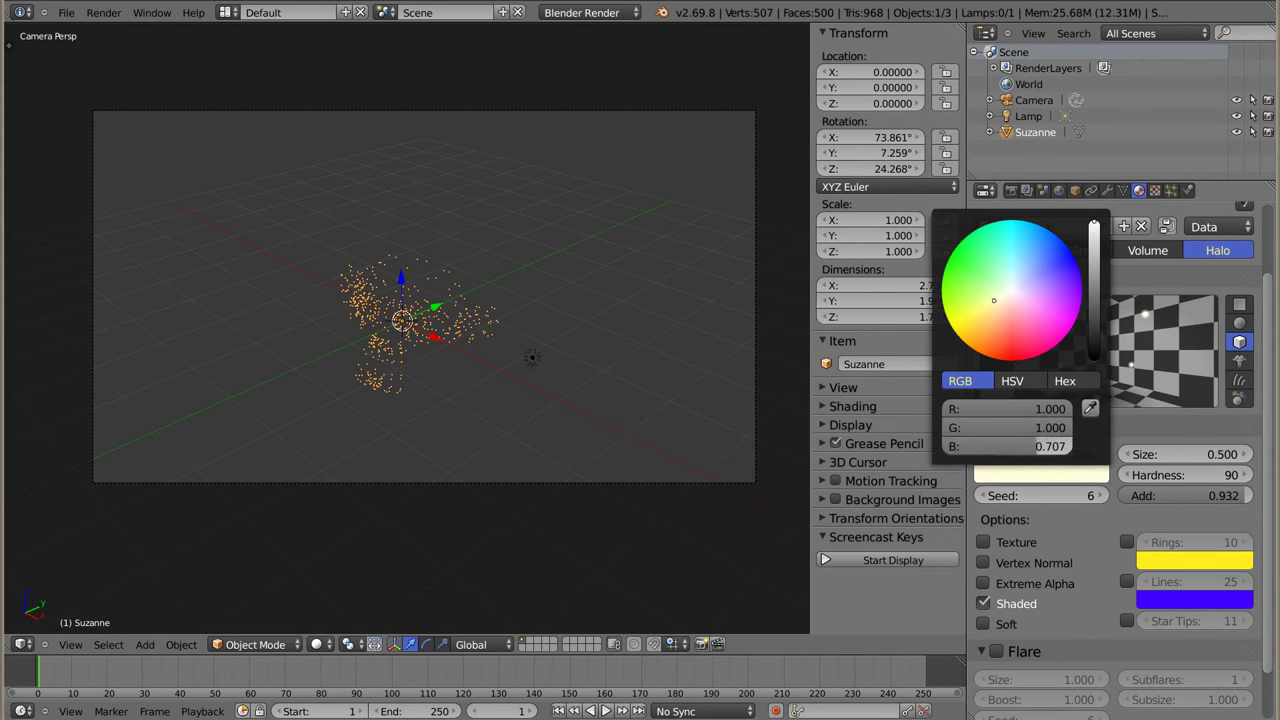
pyautogui.moveTo(1050, 458); pyautogui.dragTo(1085, 458)
pyautogui.click(1078, 500)
pyautogui.write('0')
pyautogui.press('Return')
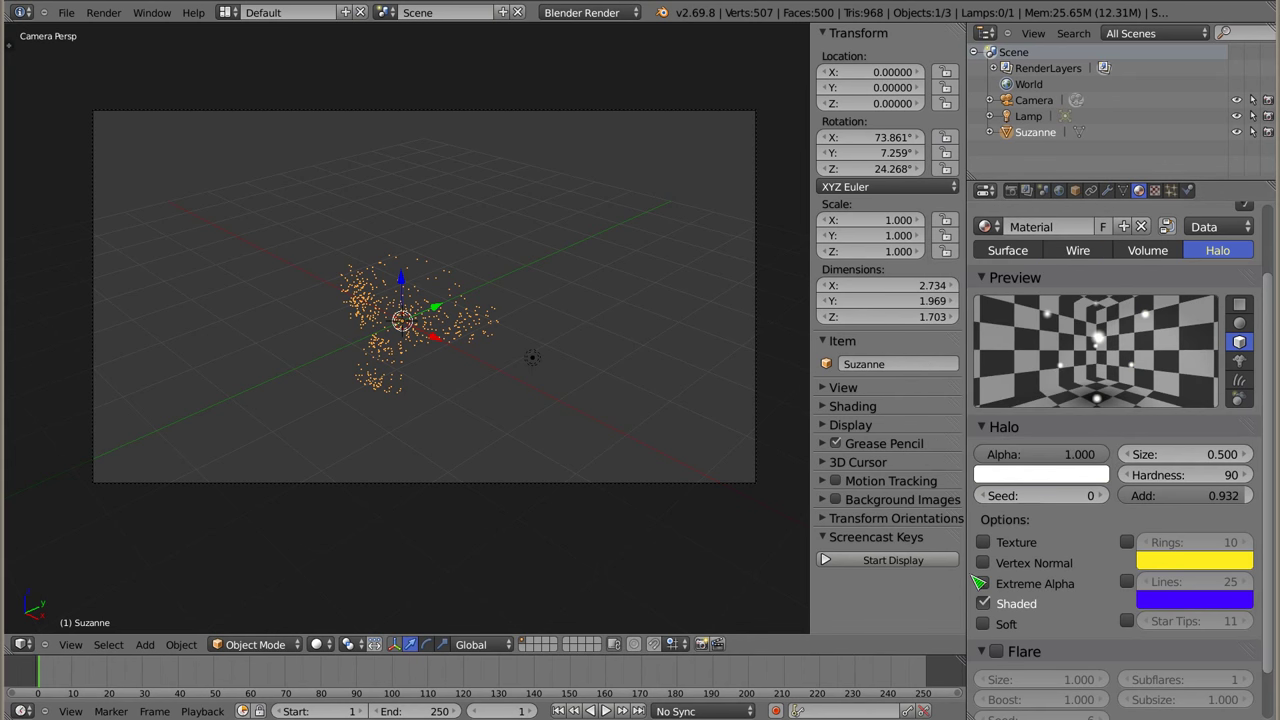
# Turn off Shaded, set Add to 0 and hardness to 50, and render
pyautogui.click(983, 603)
pyautogui.press('BackSpace')
pyautogui.moveTo(1190, 475)
pyautogui.mouseDown()
pyautogui.moveTo(1160, 475)
pyautogui.moveTo(1200, 475)
pyautogui.mouseUp()
pyautogui.press('F12')
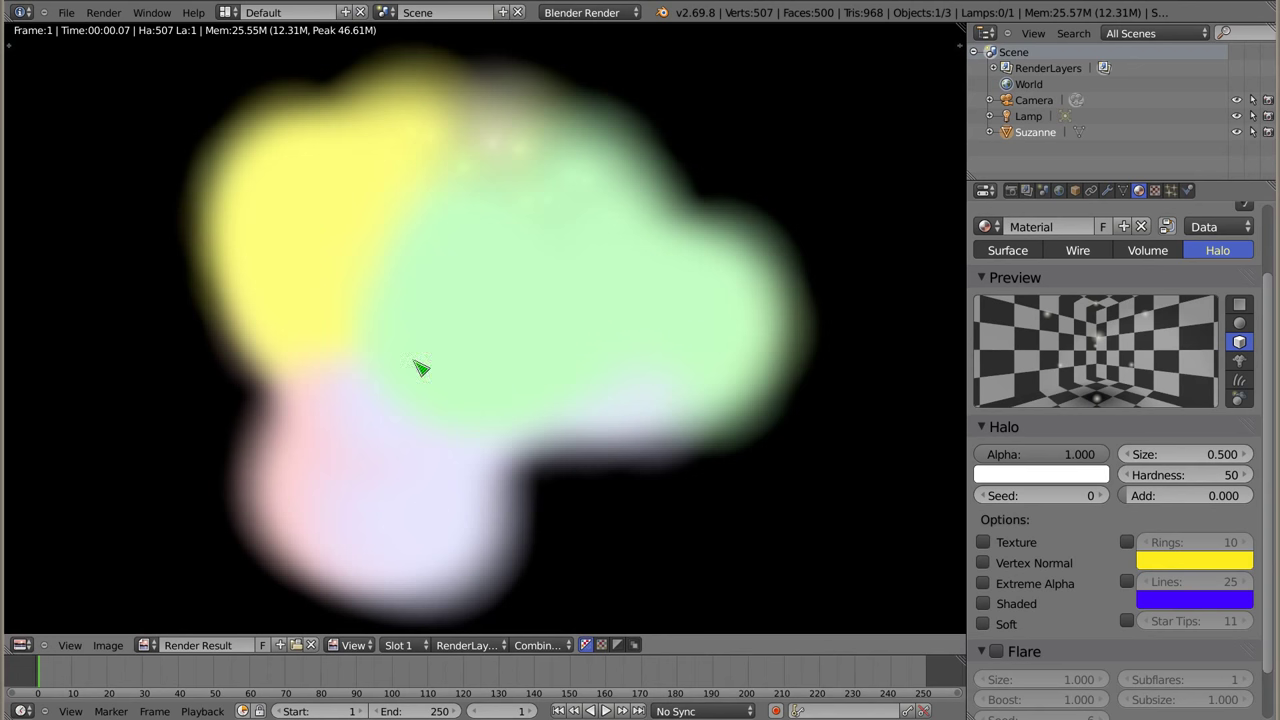
# Render the shaded halos in Slot 1 and the unshaded version in Slot 2
pyautogui.click(983, 603)
pyautogui.press('F12')
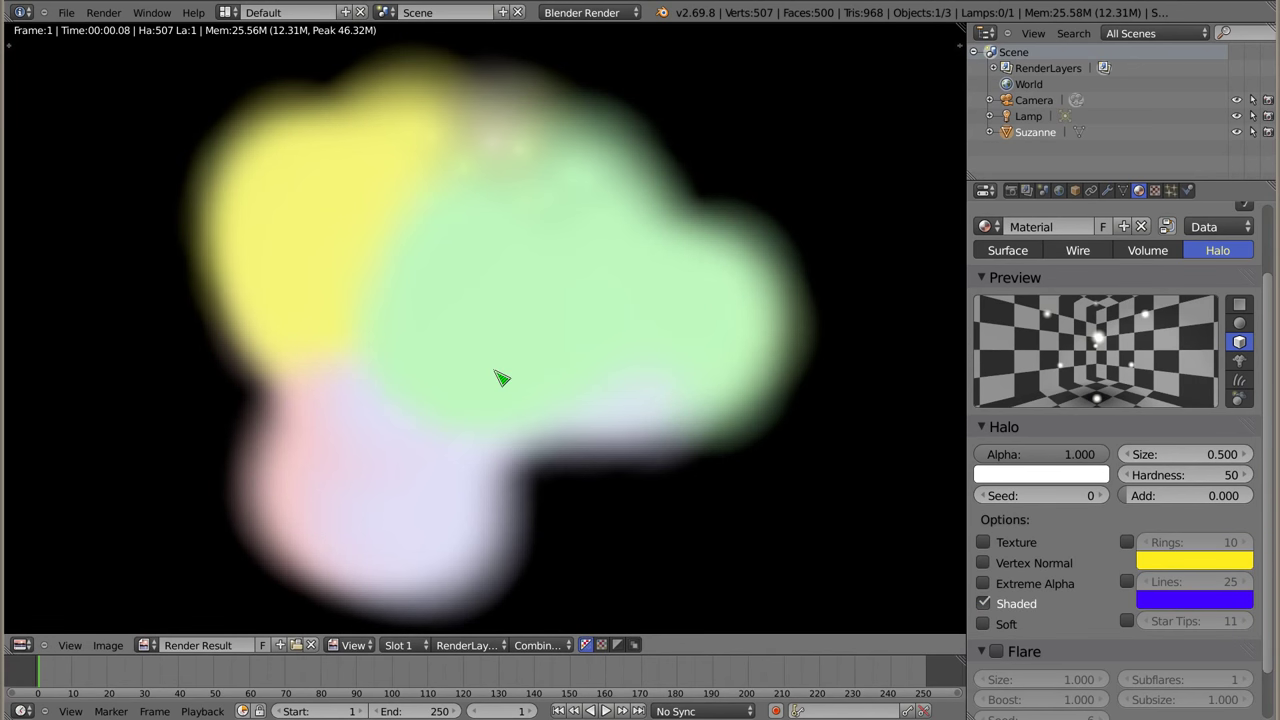
pyautogui.click(405, 645)
pyautogui.click(410, 612)
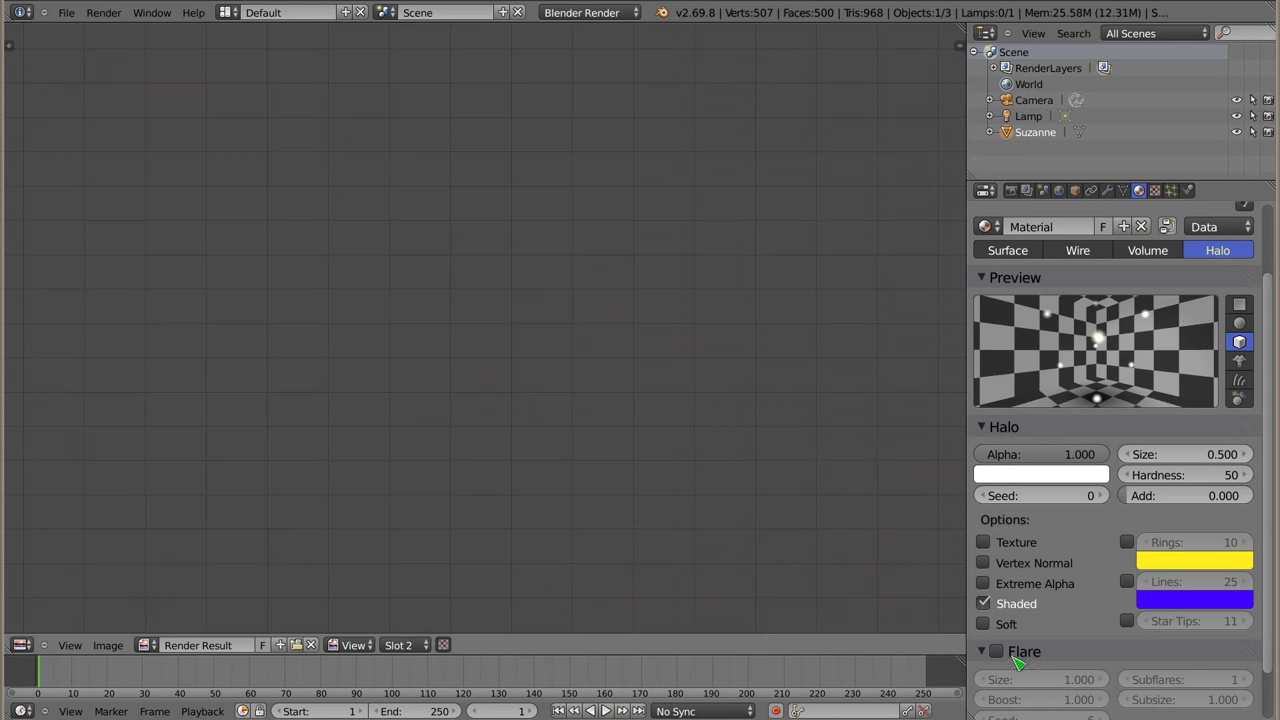
pyautogui.hotkey('ctrl', 'z')
pyautogui.press('F12')
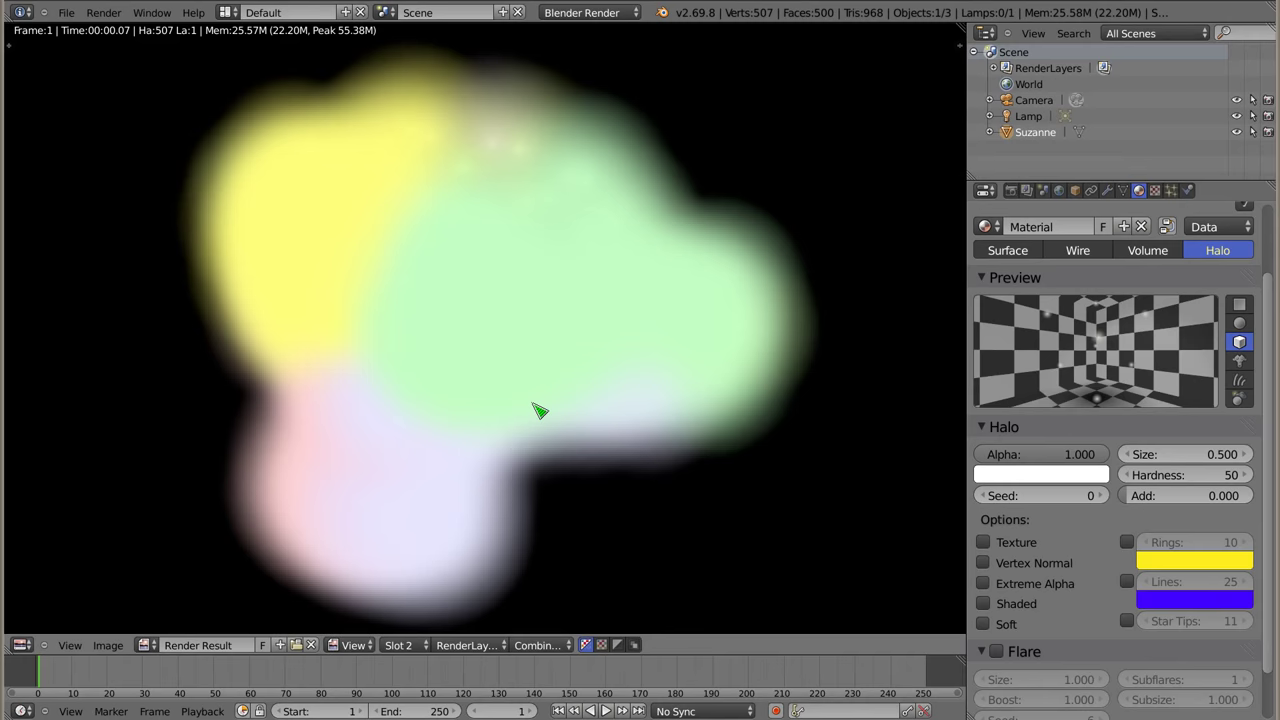
# Flip between the shaded and unshaded slot renders, then return to the 3D view
pyautogui.scroll(2, 393, 149)
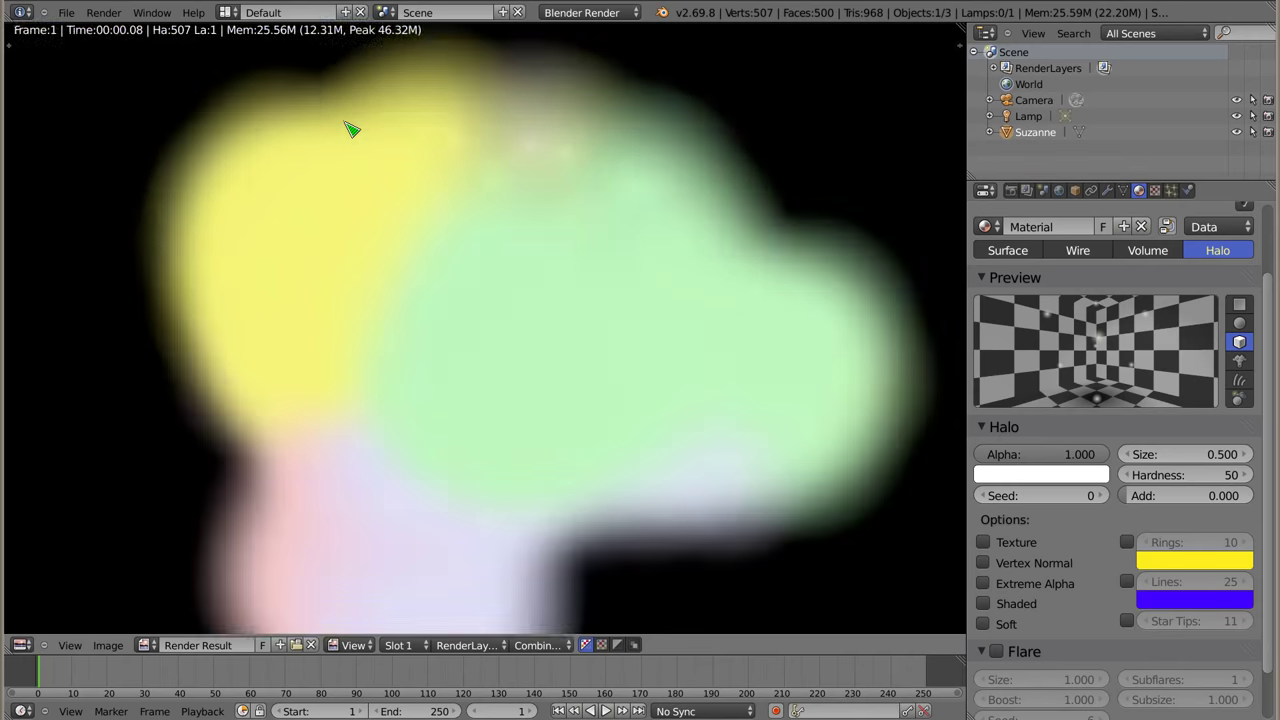
pyautogui.scroll(4, 350, 134)
pyautogui.press('j')
pyautogui.press('j')
pyautogui.press('j')
pyautogui.press('j')
pyautogui.press('j')
pyautogui.scroll(-1, 363, 221)
pyautogui.scroll(-1, 323, 277)
pyautogui.press('j')
pyautogui.press('j')
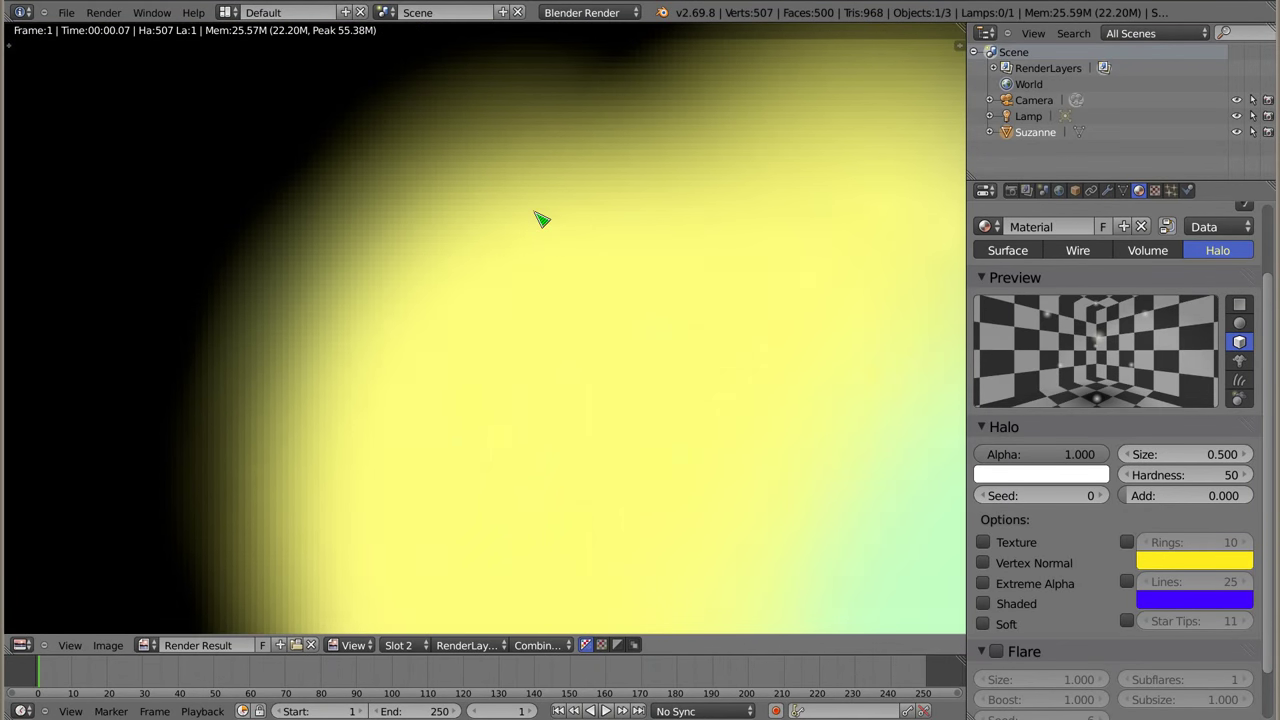
pyautogui.press('j')
pyautogui.press('j')
pyautogui.press('j')
pyautogui.press('j')
pyautogui.press('j')
pyautogui.press('j')
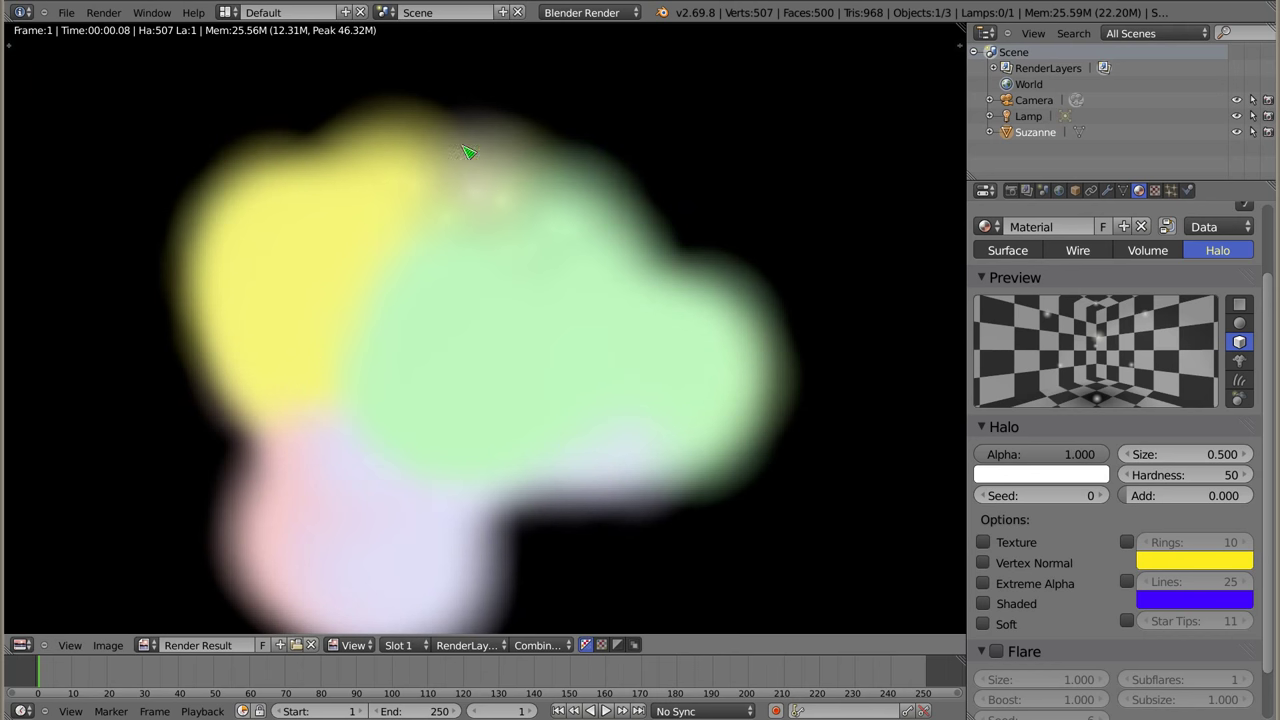
pyautogui.press('Escape')
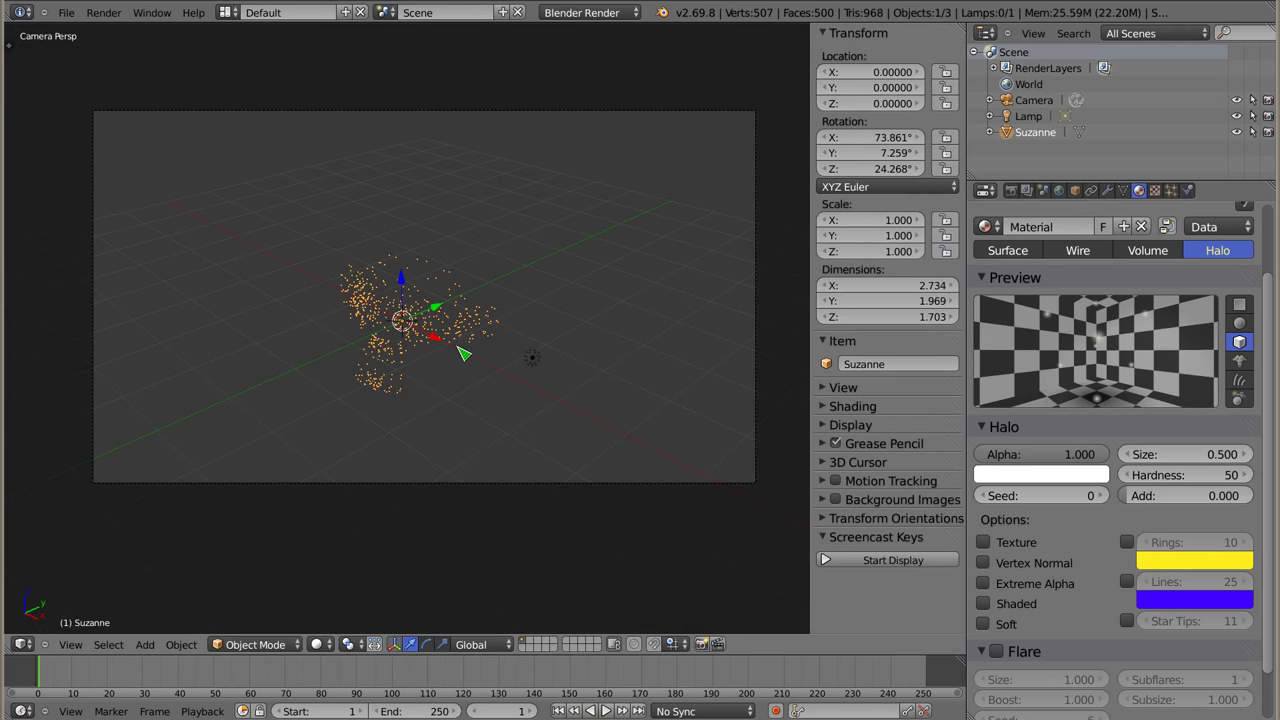
# Turn on Soft halos, then delete Suzanne from the scene
pyautogui.click(998, 623)
pyautogui.press('Delete')
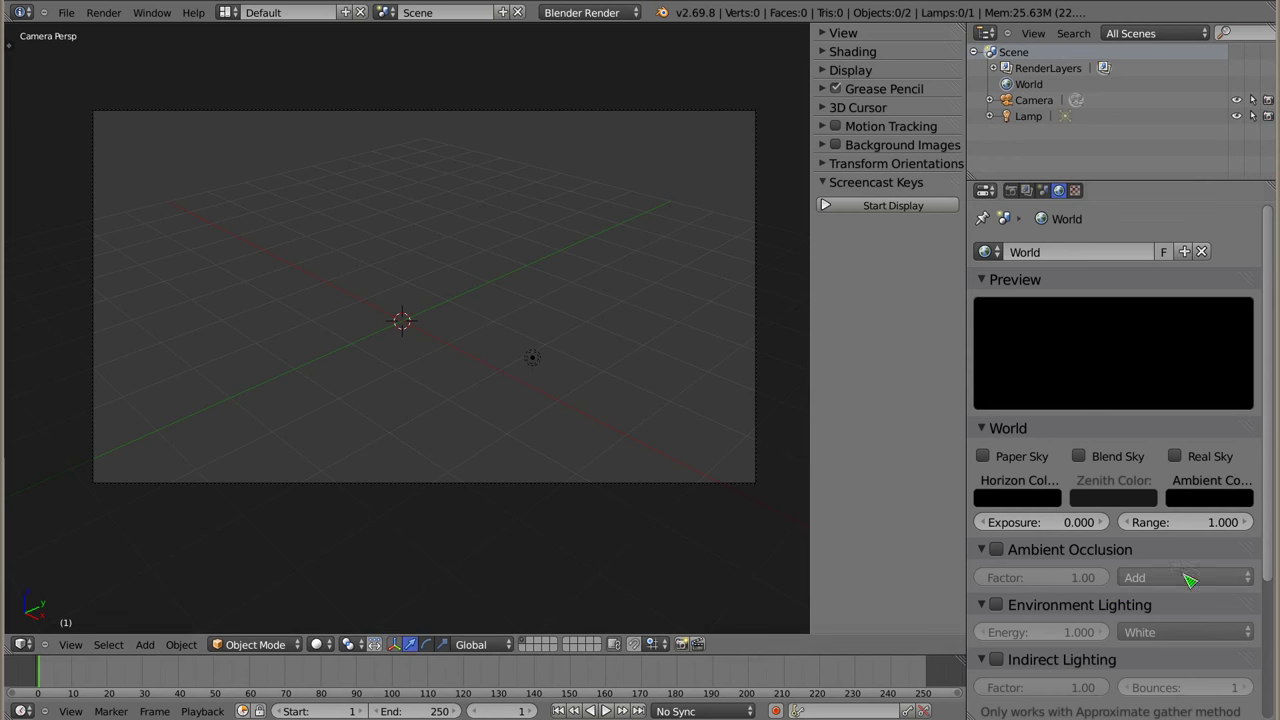
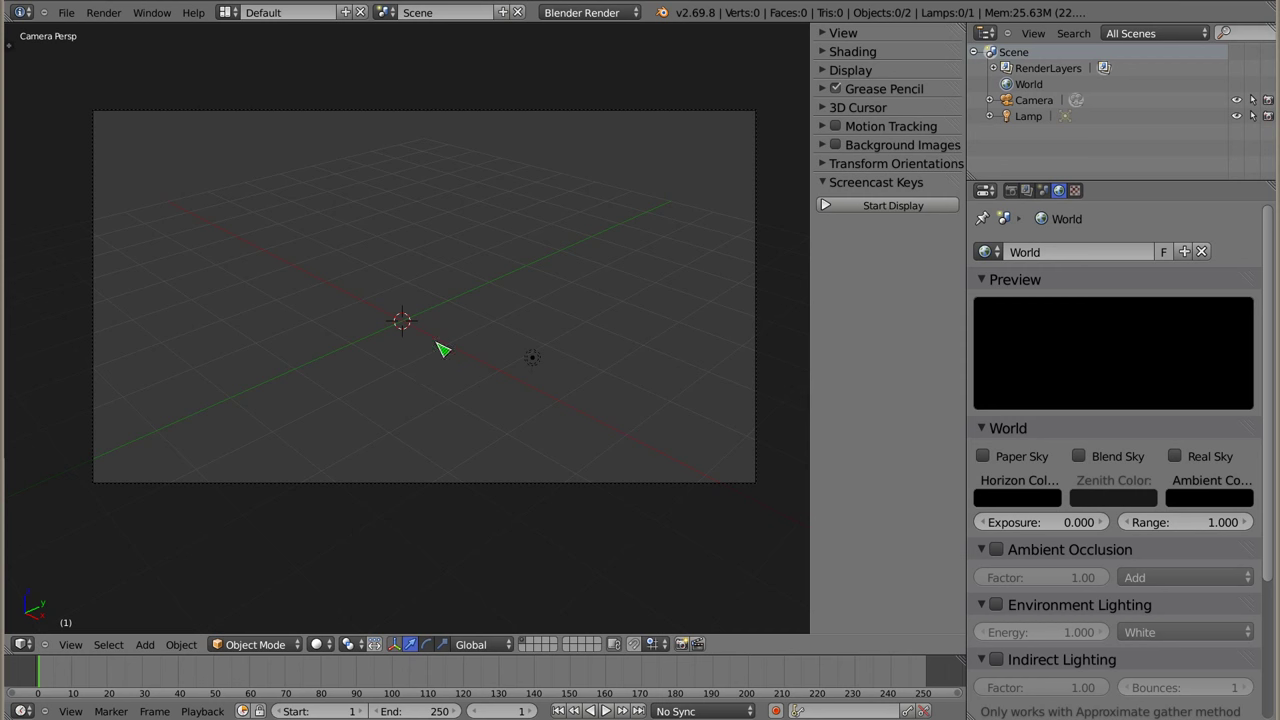
# Search the add-ons for 'ima', enable Import-Export: Import Images as Planes, and close Preferences
pyautogui.hotkey('shift', 'a')
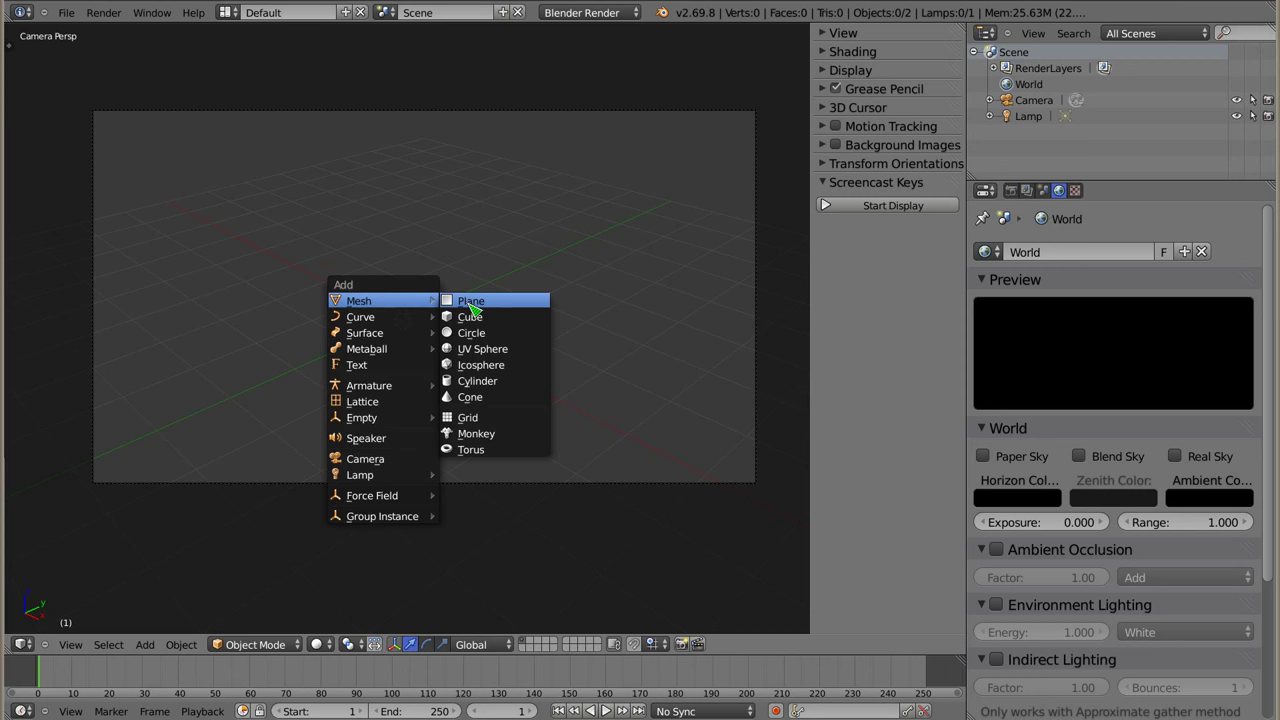
pyautogui.press('Escape')
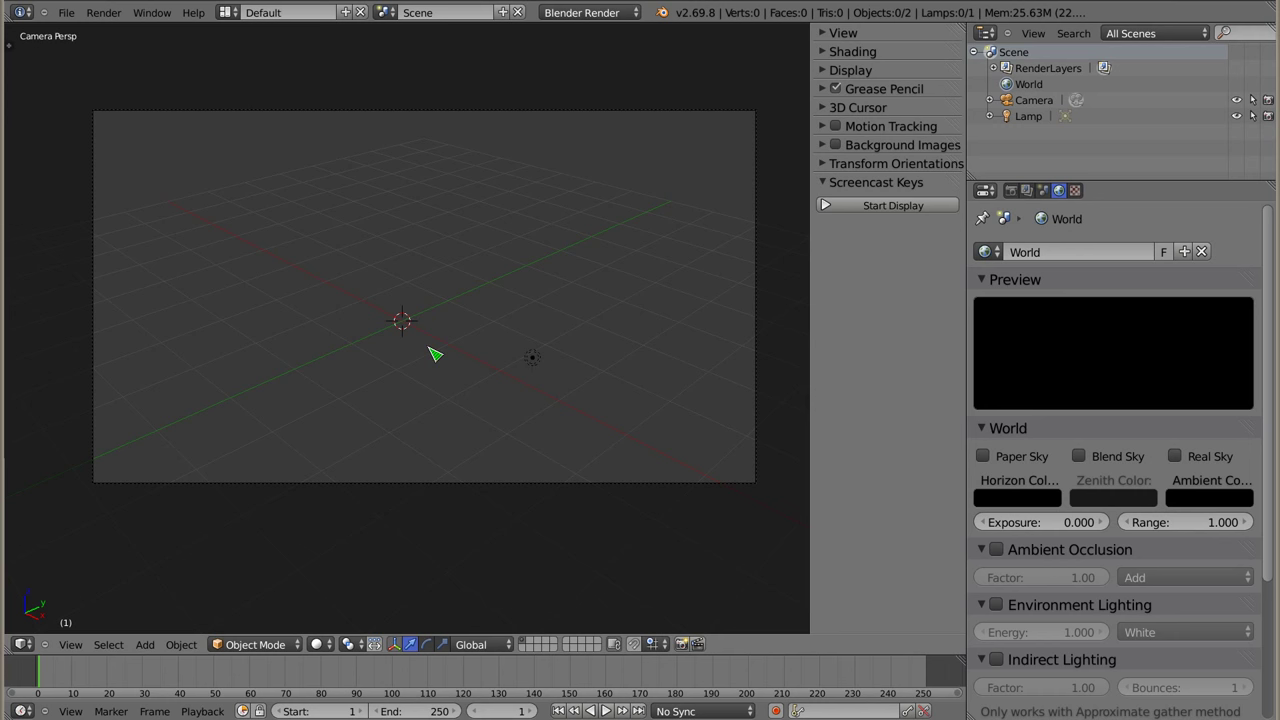
pyautogui.hotkey('ctrl', 'alt', 'u')
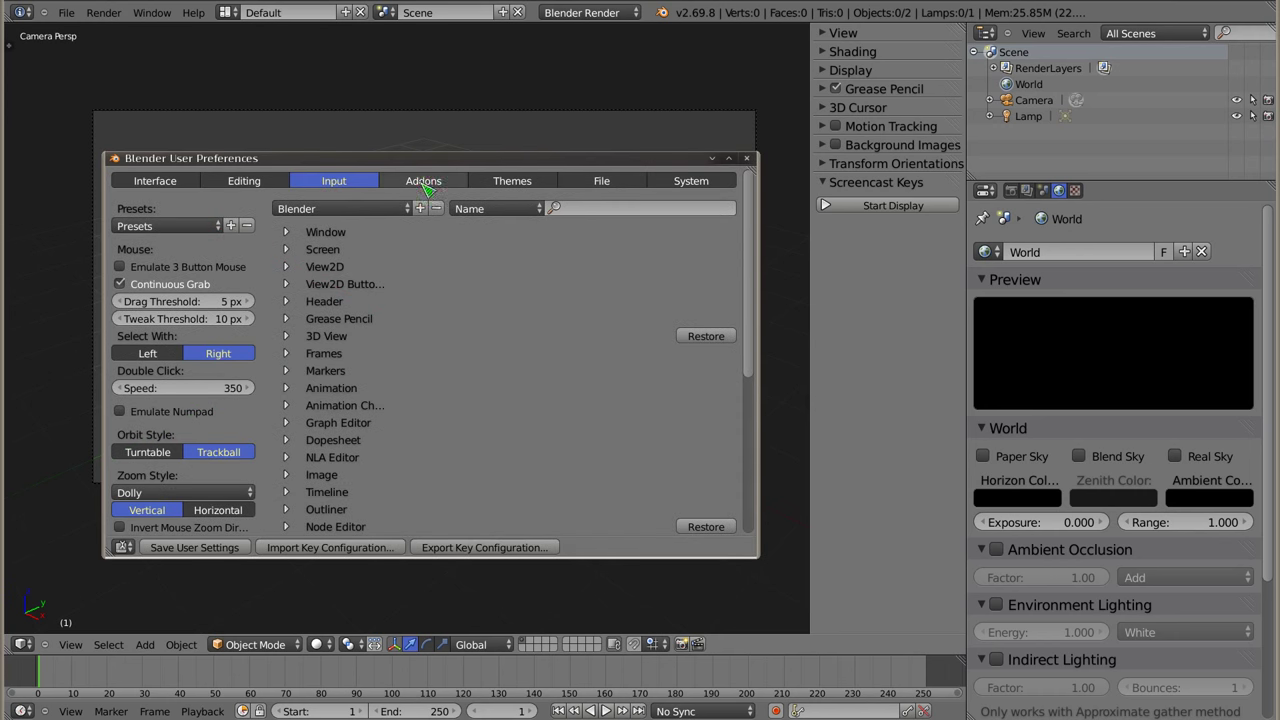
pyautogui.click(428, 180)
pyautogui.click(172, 207)
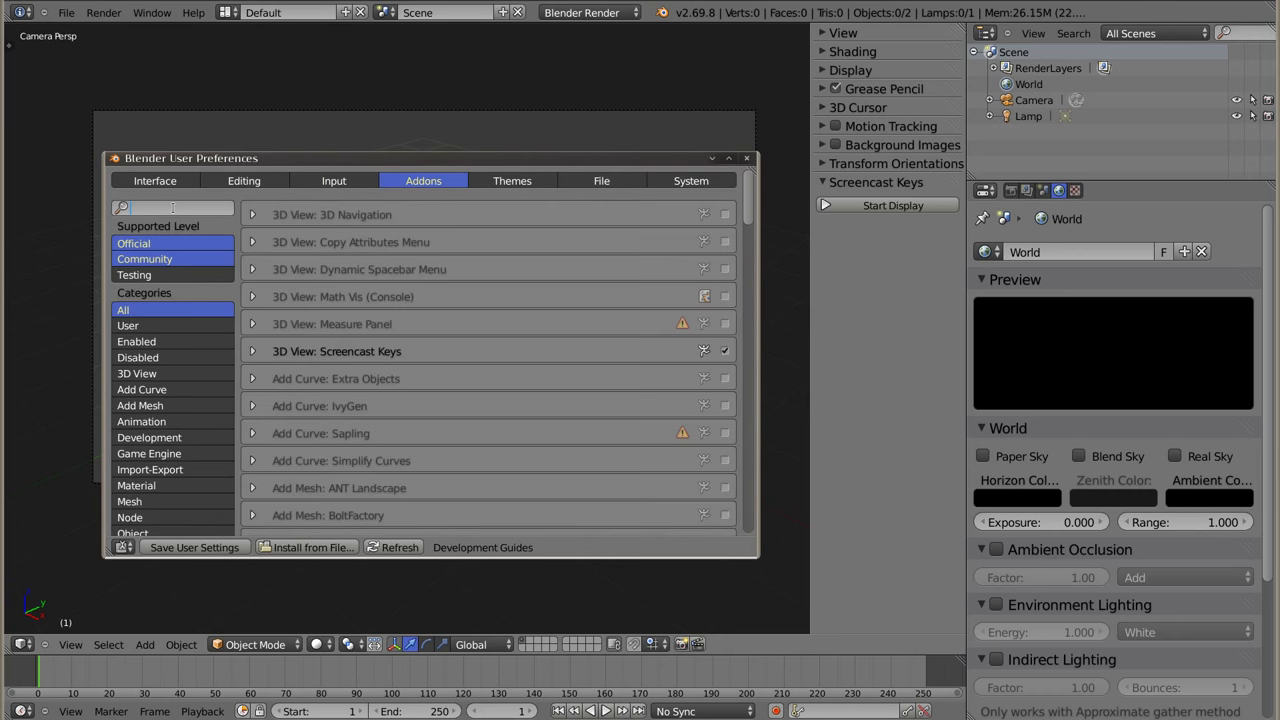
pyautogui.write('ima')
pyautogui.press('Return')
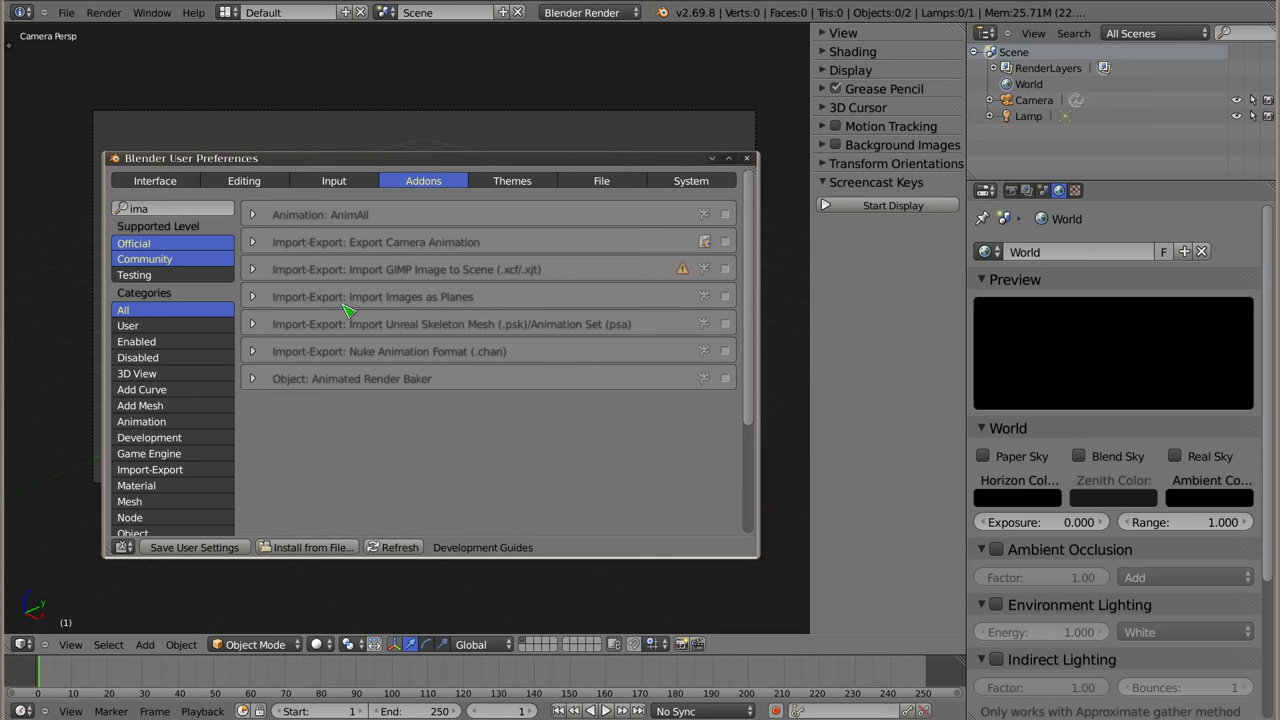
pyautogui.click(726, 298)
pyautogui.click(746, 158)
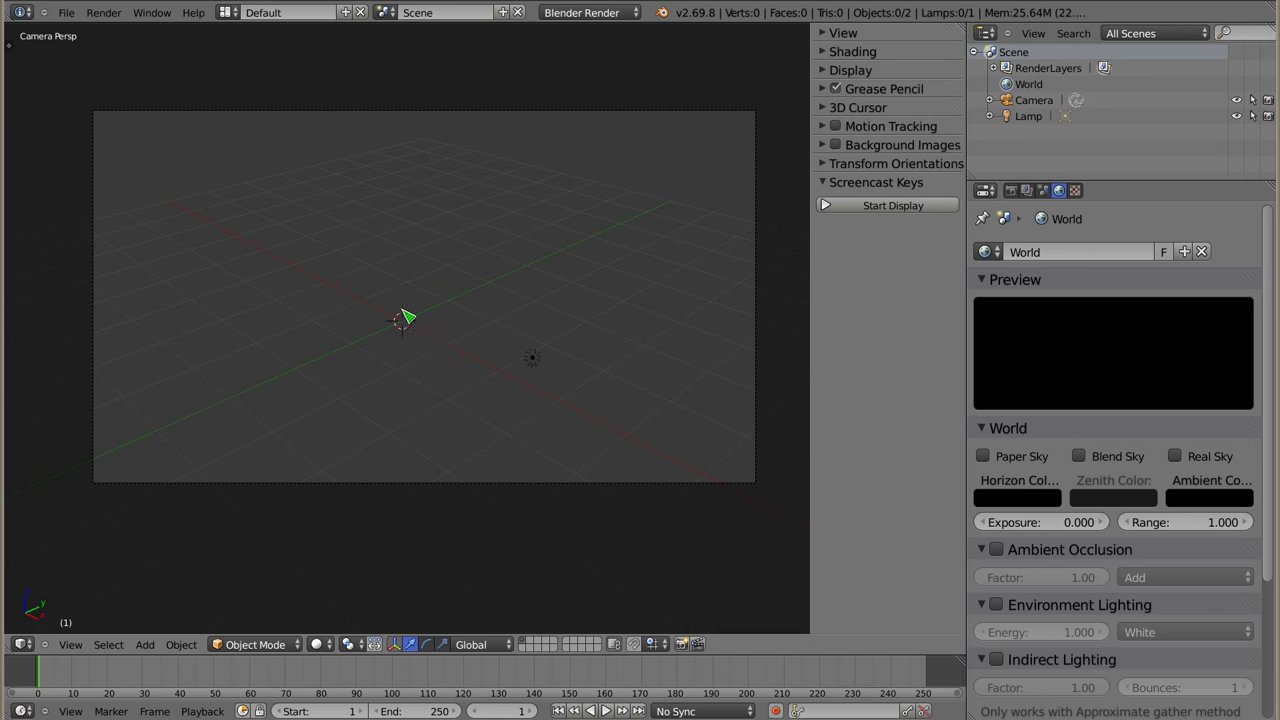
# Import pkb-logo-magic-1.png from the pkb/OWN folder as an image plane
pyautogui.hotkey('shift', 'a')
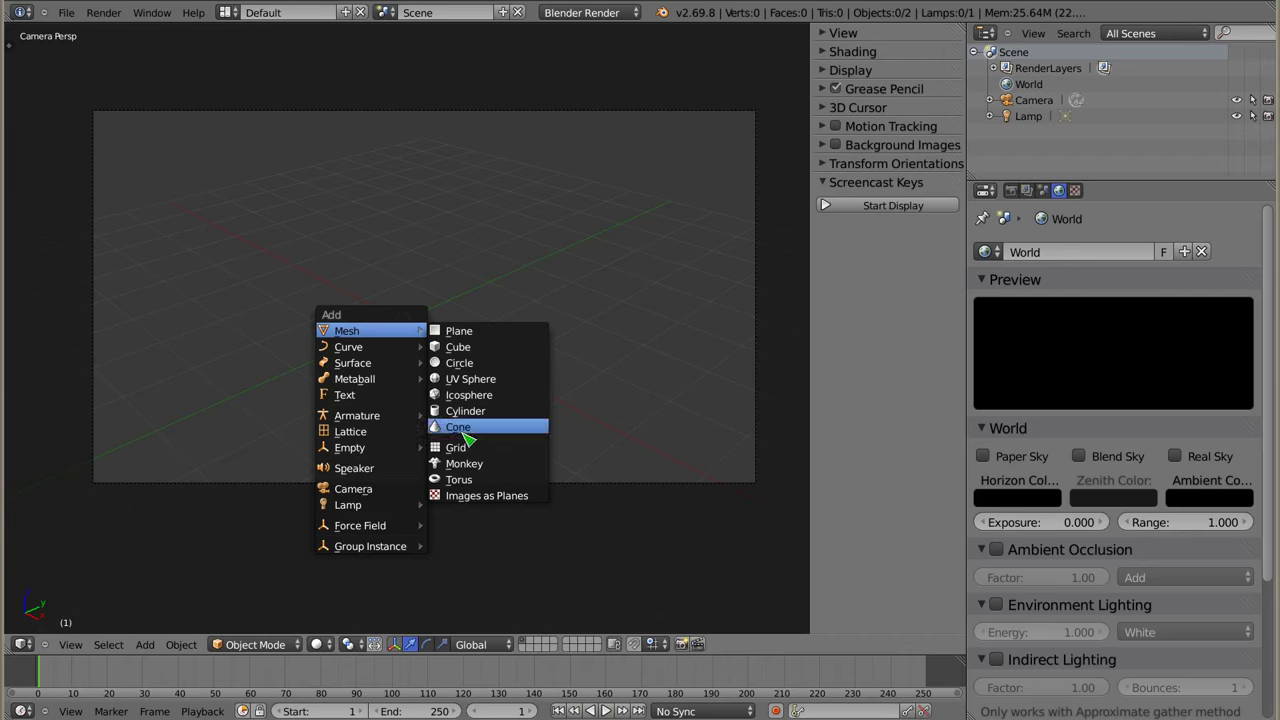
pyautogui.click(492, 497)
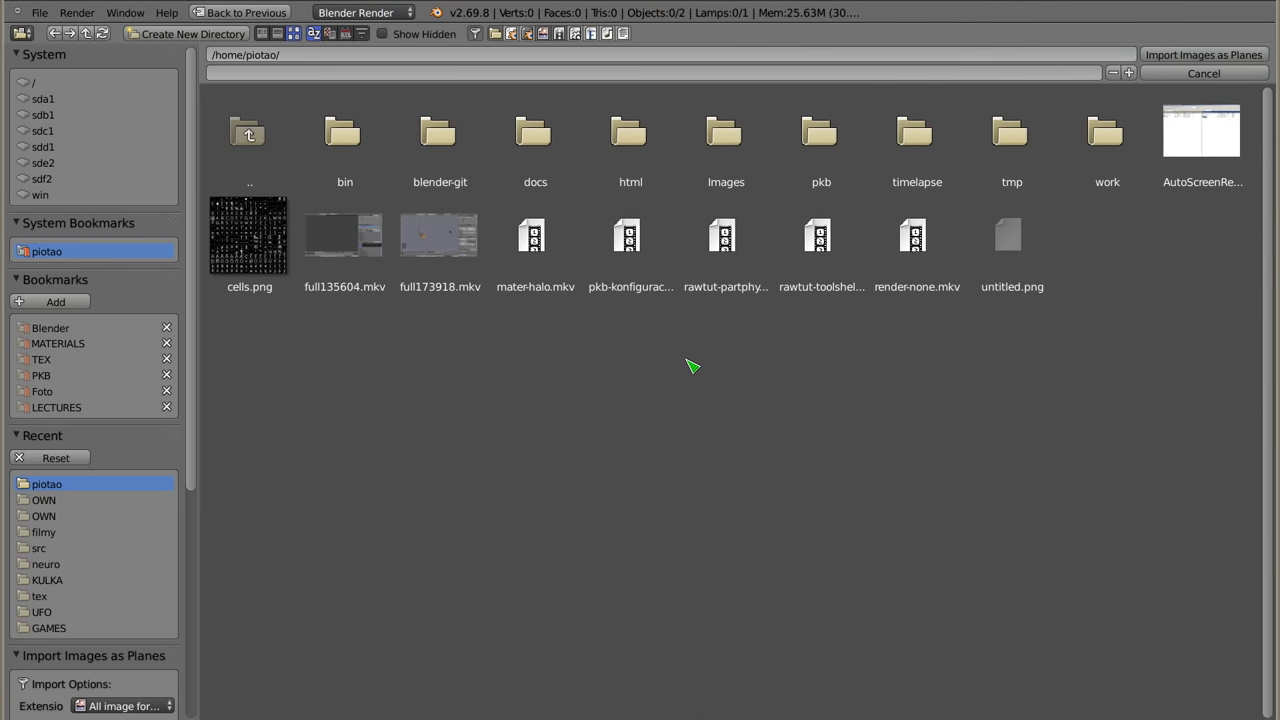
pyautogui.click(835, 155)
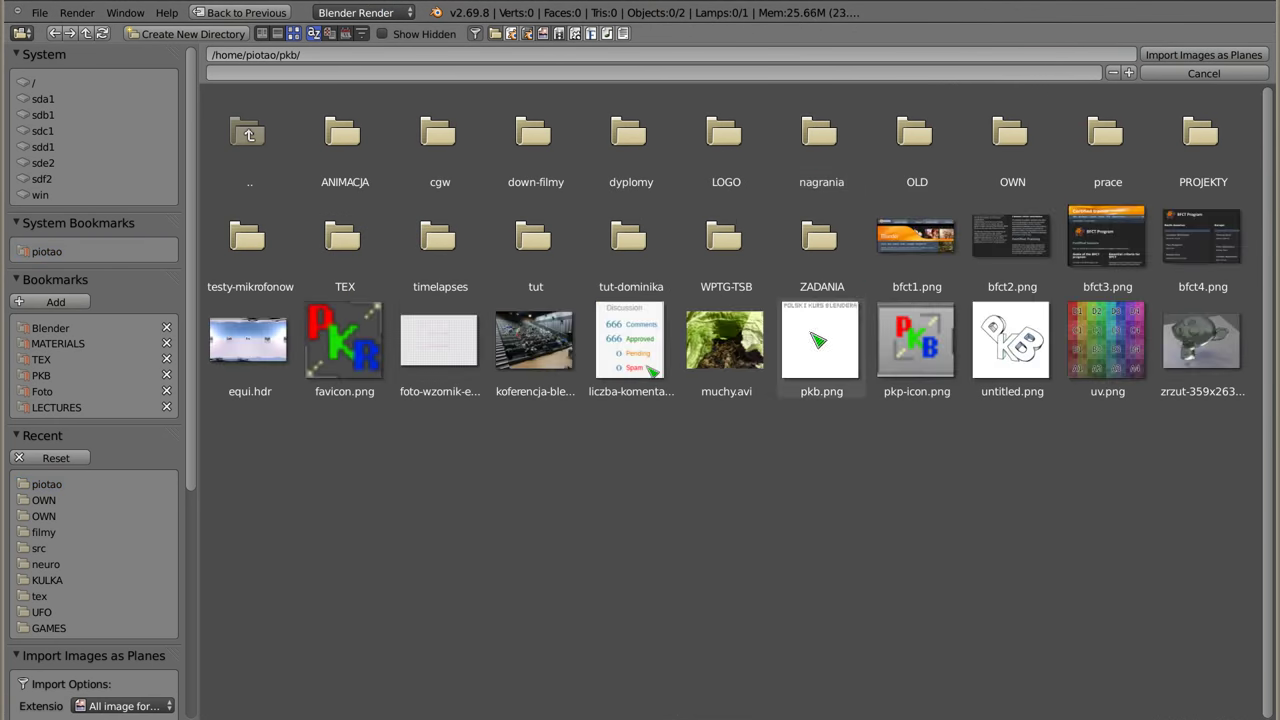
pyautogui.click(1010, 135)
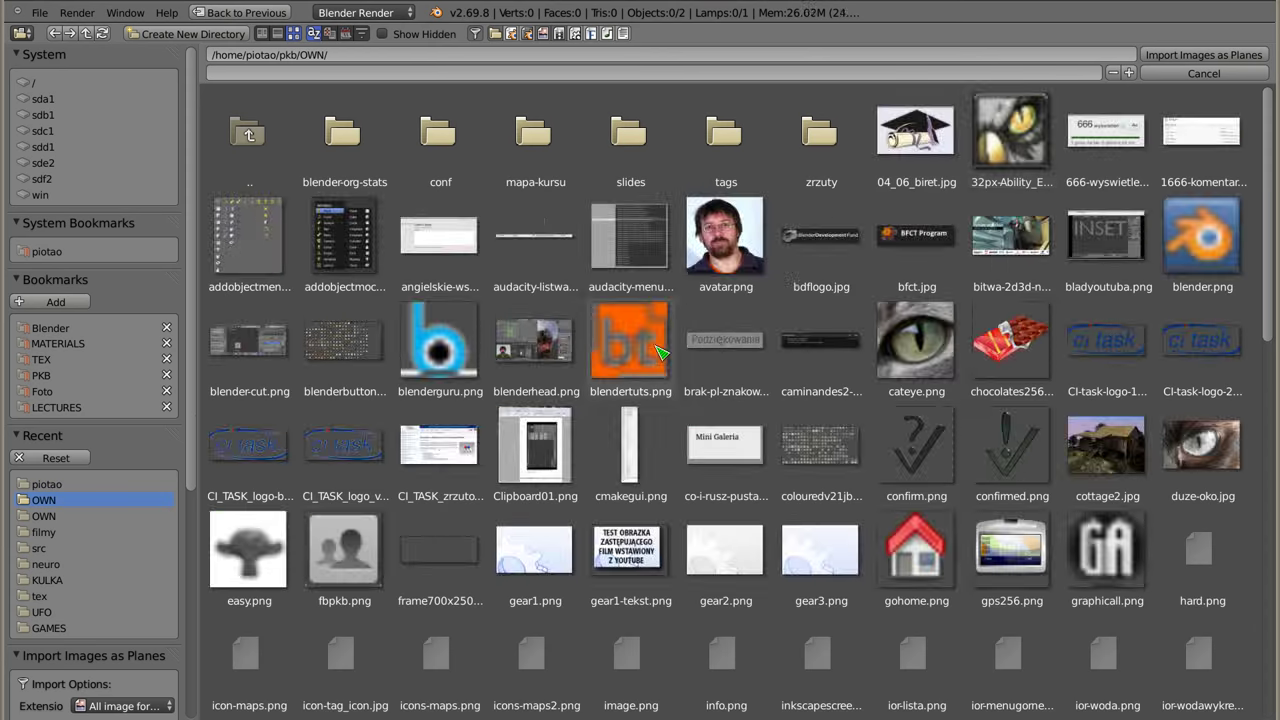
pyautogui.scroll(-8, 660, 352)
pyautogui.scroll(-5, 660, 352)
pyautogui.scroll(-7, 660, 352)
pyautogui.scroll(-2, 660, 352)
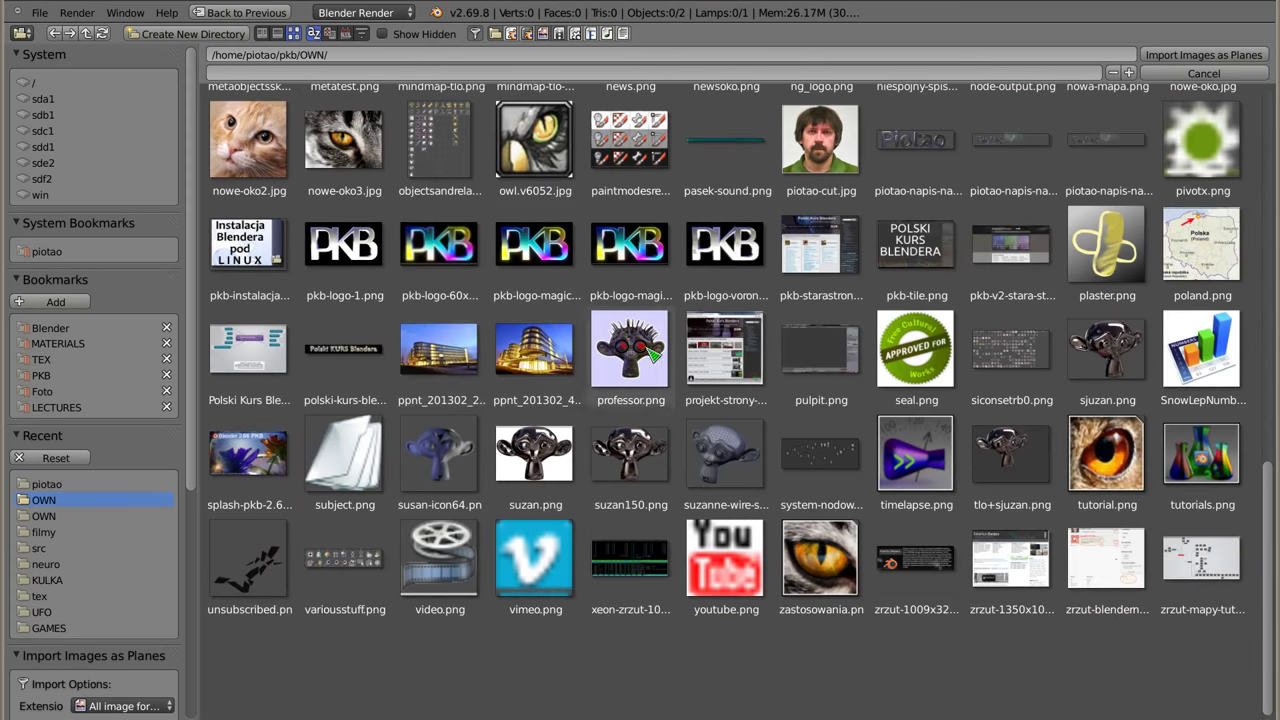
pyautogui.click(535, 245)
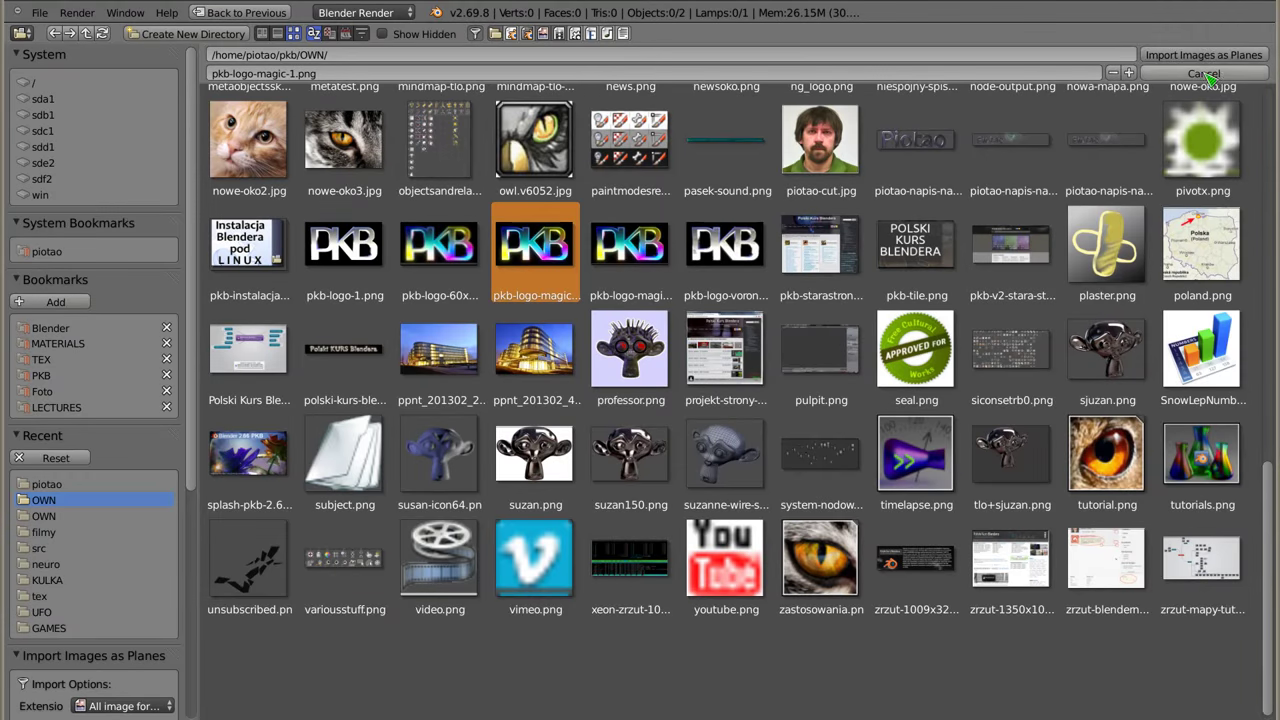
pyautogui.click(1205, 55)
pyautogui.moveTo(341, 307)
pyautogui.mouseDown(button='middle')
pyautogui.moveTo(449, 268)
pyautogui.moveTo(363, 220)
pyautogui.moveTo(423, 357)
pyautogui.mouseUp(button='middle')
pyautogui.scroll(4, 449, 268)
# Show the PKB logo texture on the plane using Texture viewport shading
pyautogui.click(833, 412)
pyautogui.click(832, 448)
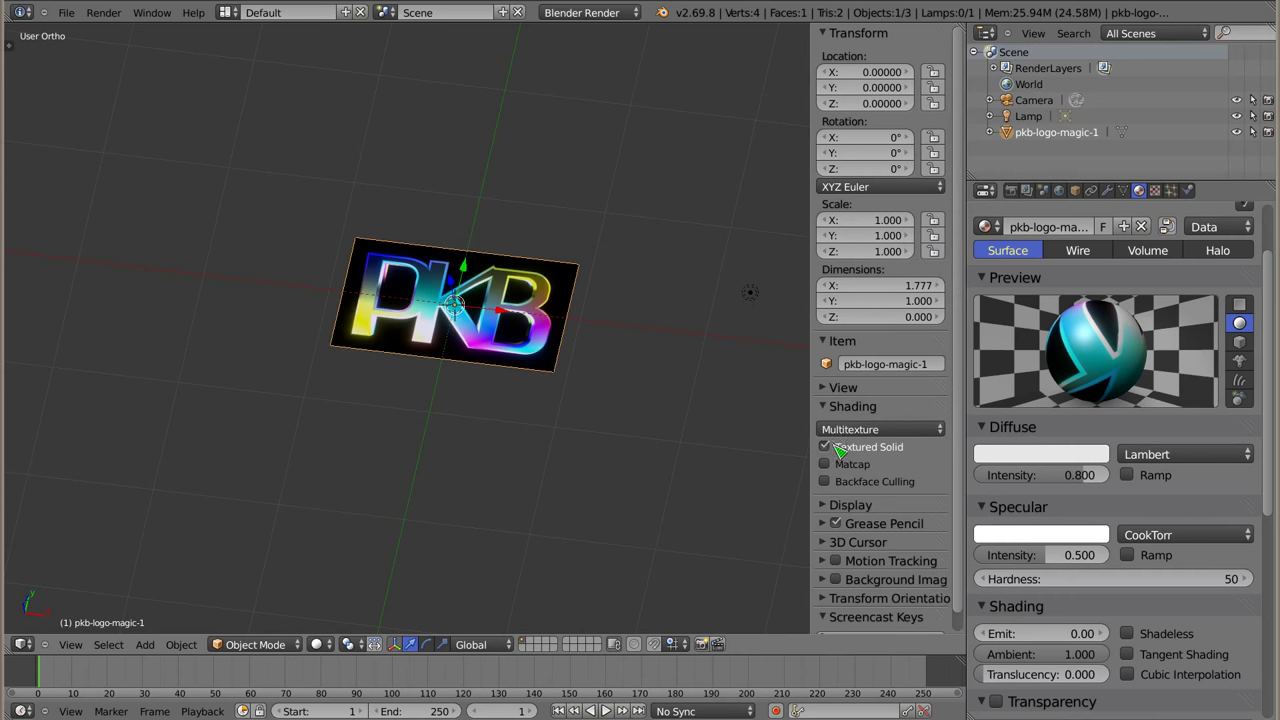
pyautogui.moveTo(464, 321)
pyautogui.mouseDown(button='middle')
pyautogui.moveTo(400, 200)
pyautogui.moveTo(474, 416)
pyautogui.moveTo(432, 330)
pyautogui.mouseUp(button='middle')
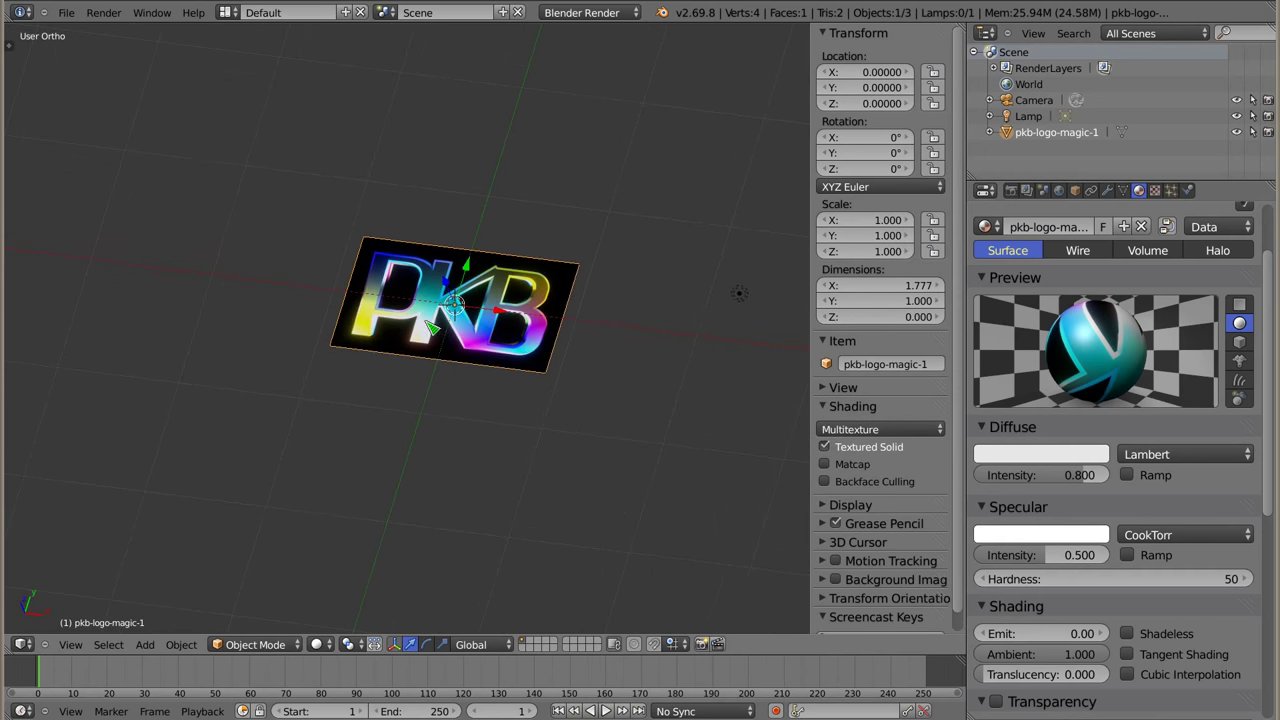
pyautogui.click(838, 449)
pyautogui.hotkey('alt', 'z')
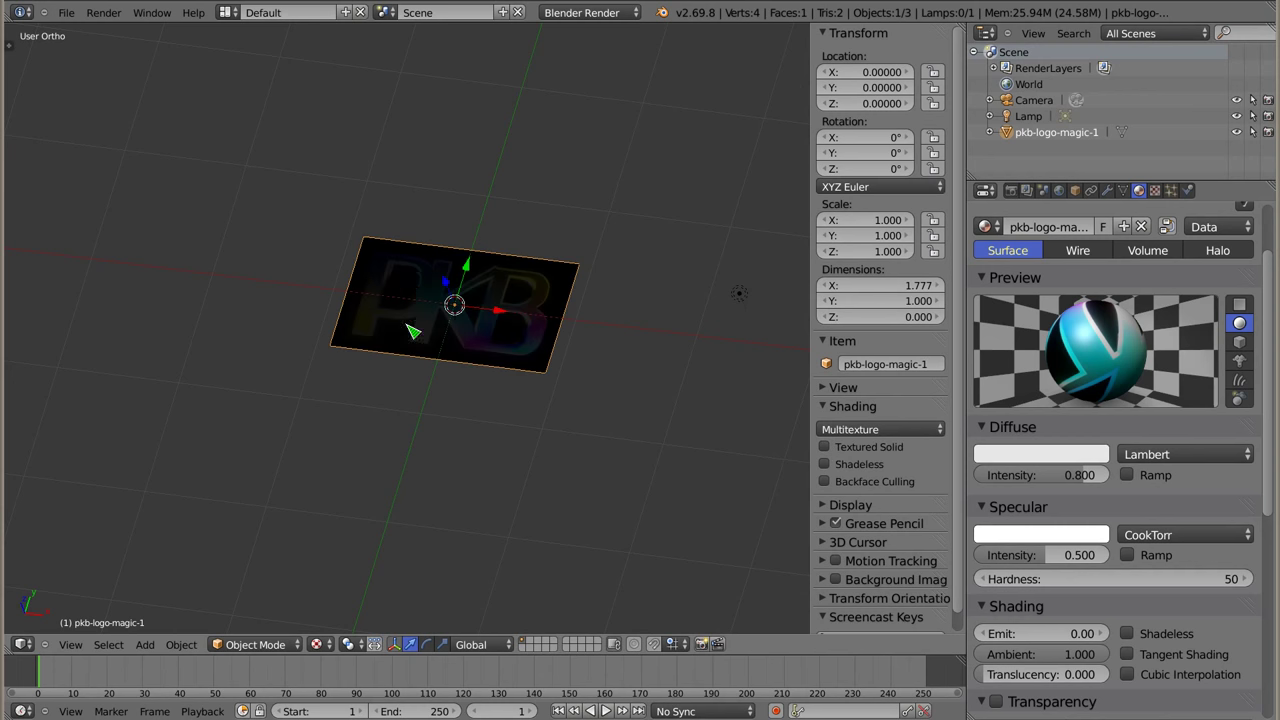
pyautogui.moveTo(413, 290); pyautogui.dragTo(455, 345, button='middle')
# Move the lamp along X and raise it above the plane to Z 0.82310
pyautogui.rightClick(748, 328)
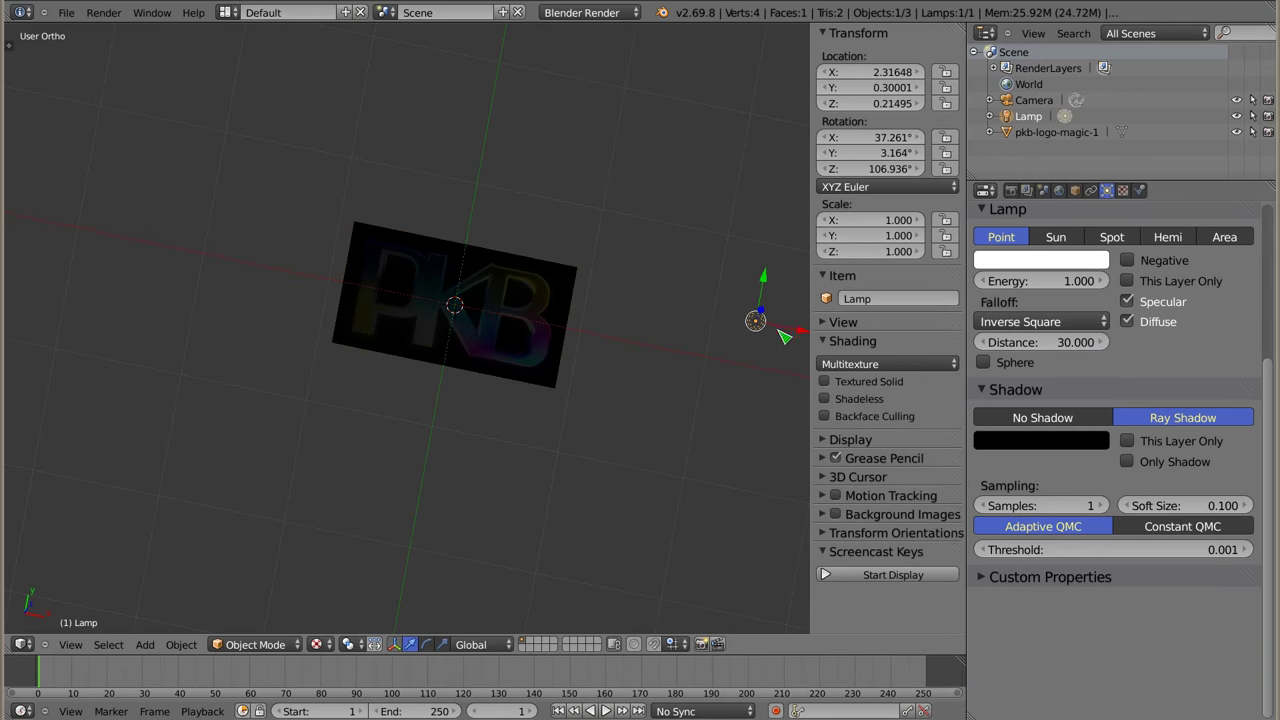
pyautogui.press('g')
pyautogui.press('x')
pyautogui.click(533, 311)
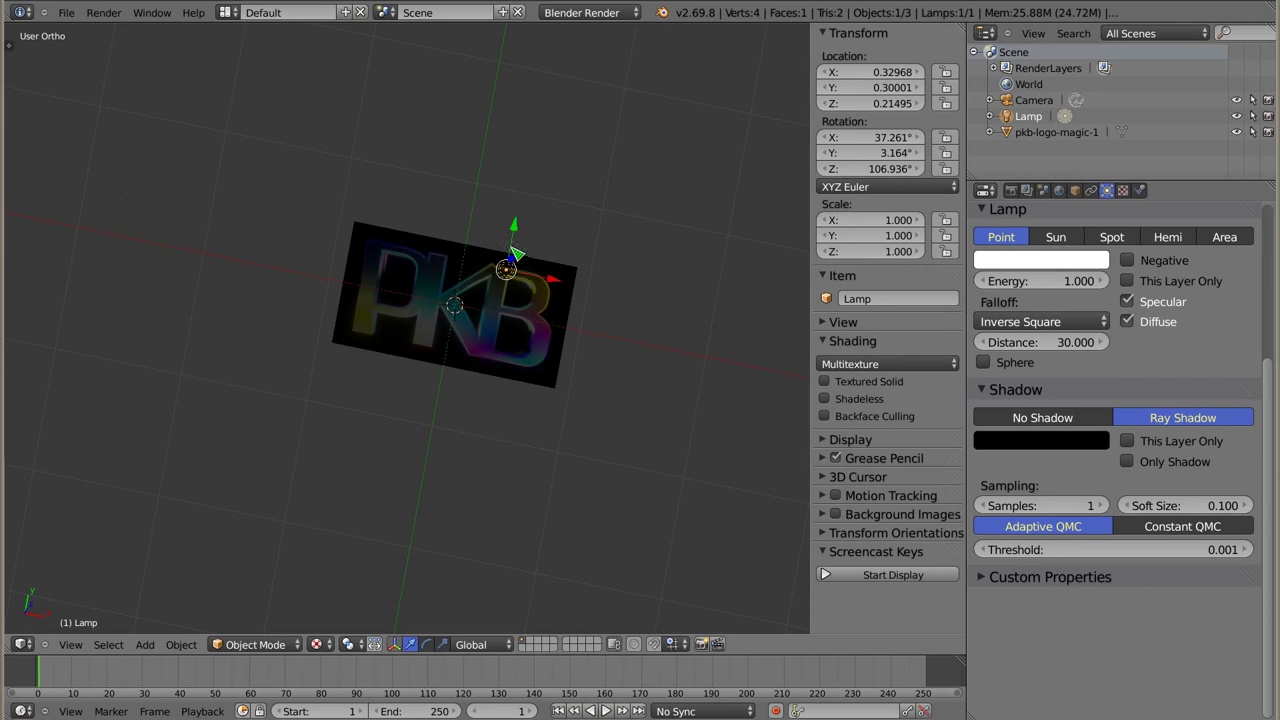
pyautogui.moveTo(371, 311); pyautogui.dragTo(395, 213, button='middle')
pyautogui.moveTo(464, 432); pyautogui.dragTo(557, 497, button='middle')
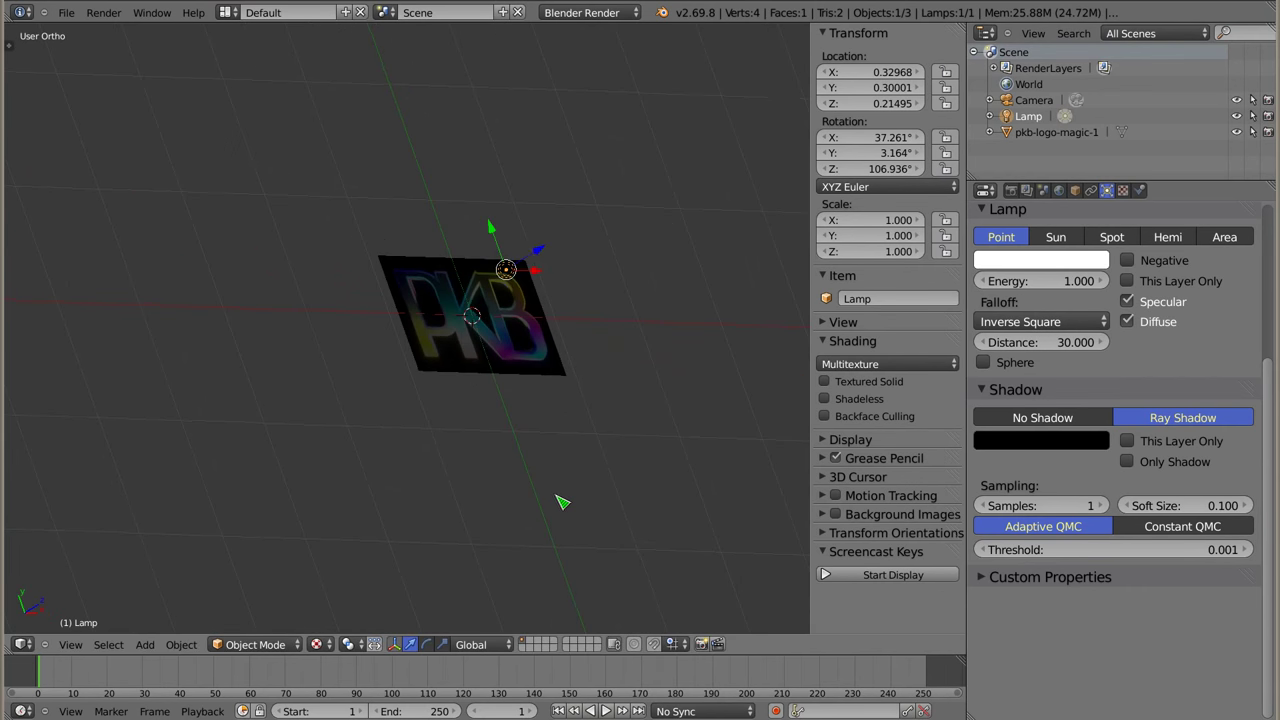
pyautogui.moveTo(537, 262); pyautogui.dragTo(586, 214)
pyautogui.moveTo(543, 196)
pyautogui.mouseDown(button='middle')
pyautogui.moveTo(391, 234)
pyautogui.moveTo(531, 416)
pyautogui.moveTo(597, 336)
pyautogui.mouseUp(button='middle')
# Reselect the logo plane, zoom in, and enter Edit Mode
pyautogui.rightClick(596, 336)
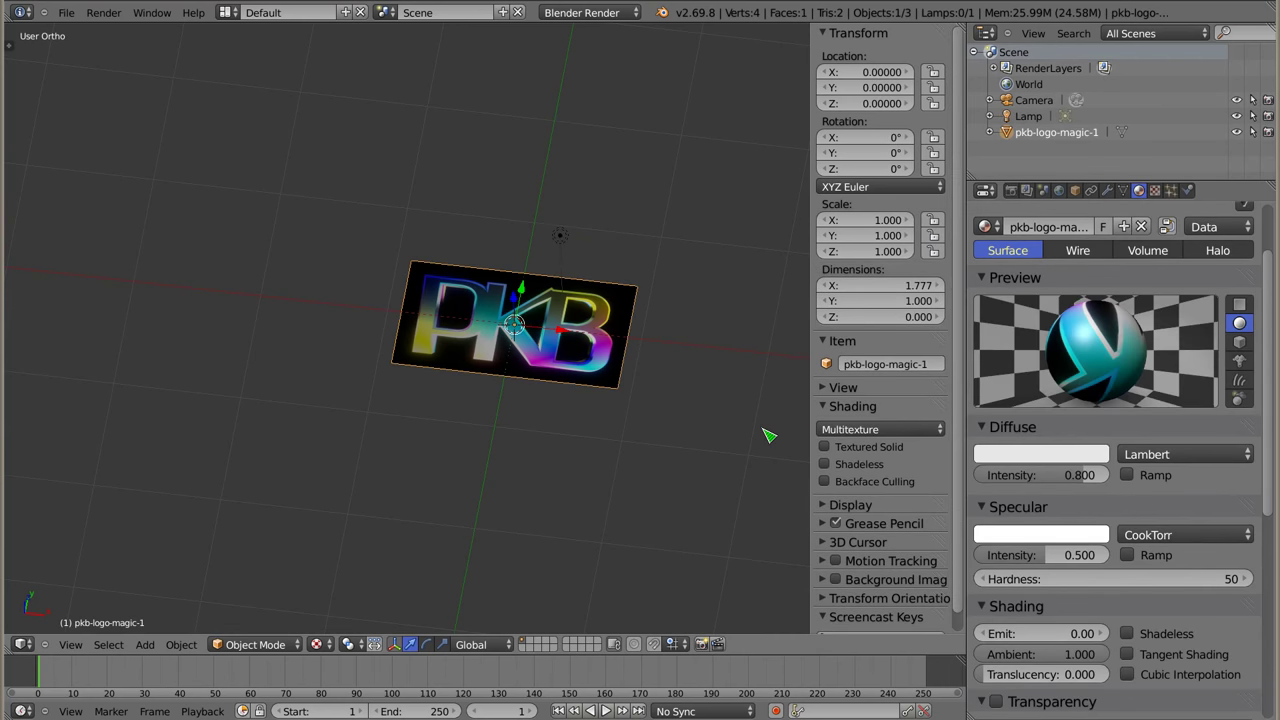
pyautogui.scroll(2, 556, 336)
pyautogui.scroll(2, 558, 352)
pyautogui.moveTo(558, 370); pyautogui.dragTo(424, 457, button='middle')
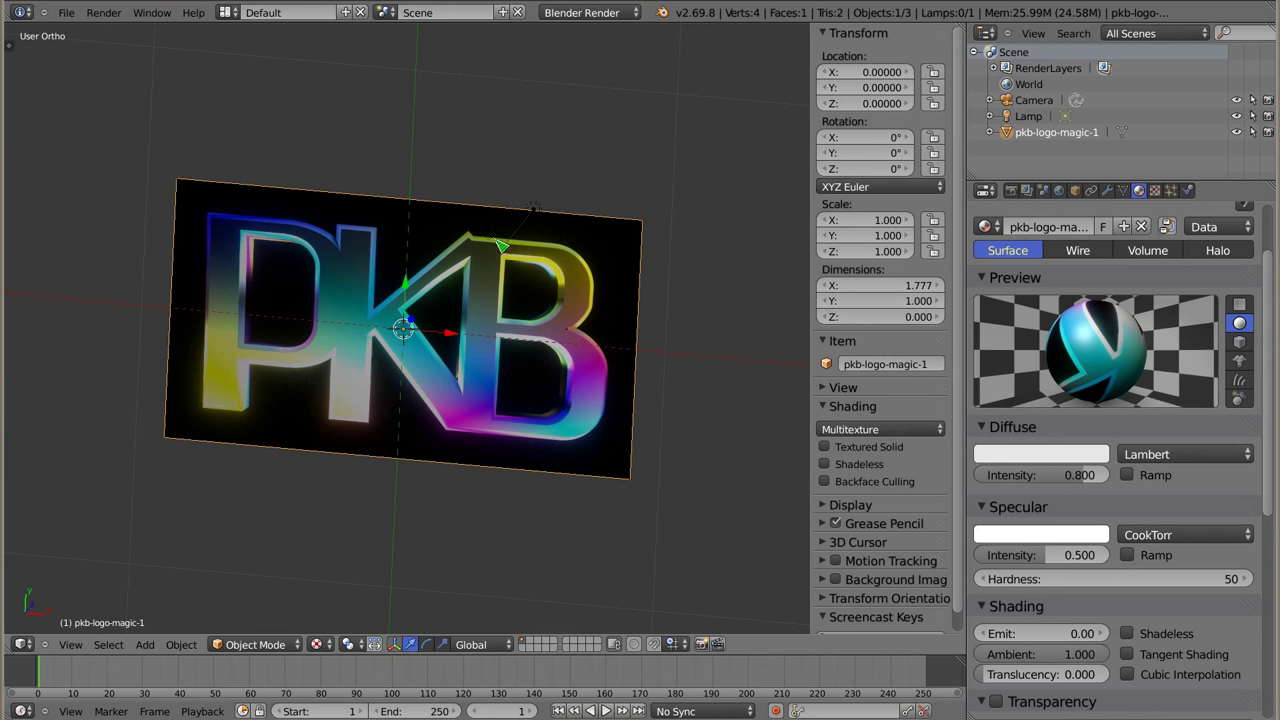
pyautogui.press('Tab')
# Add 20 evenly spaced horizontal loop cuts across the plane
pyautogui.hotkey('ctrl', 'r')
pyautogui.scroll(2, 626, 333)
pyautogui.scroll(6, 630, 334)
pyautogui.scroll(6, 634, 335)
pyautogui.scroll(5, 634, 335)
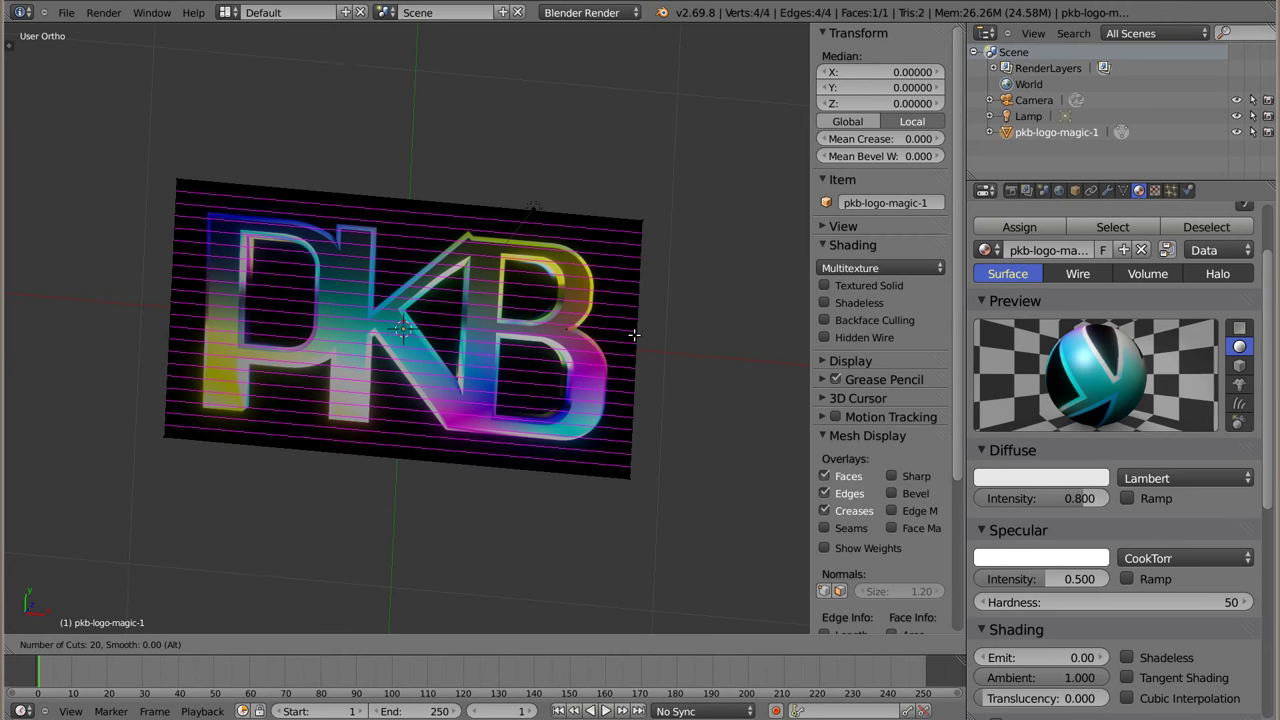
pyautogui.click(634, 335)
pyautogui.rightClick(625, 334)
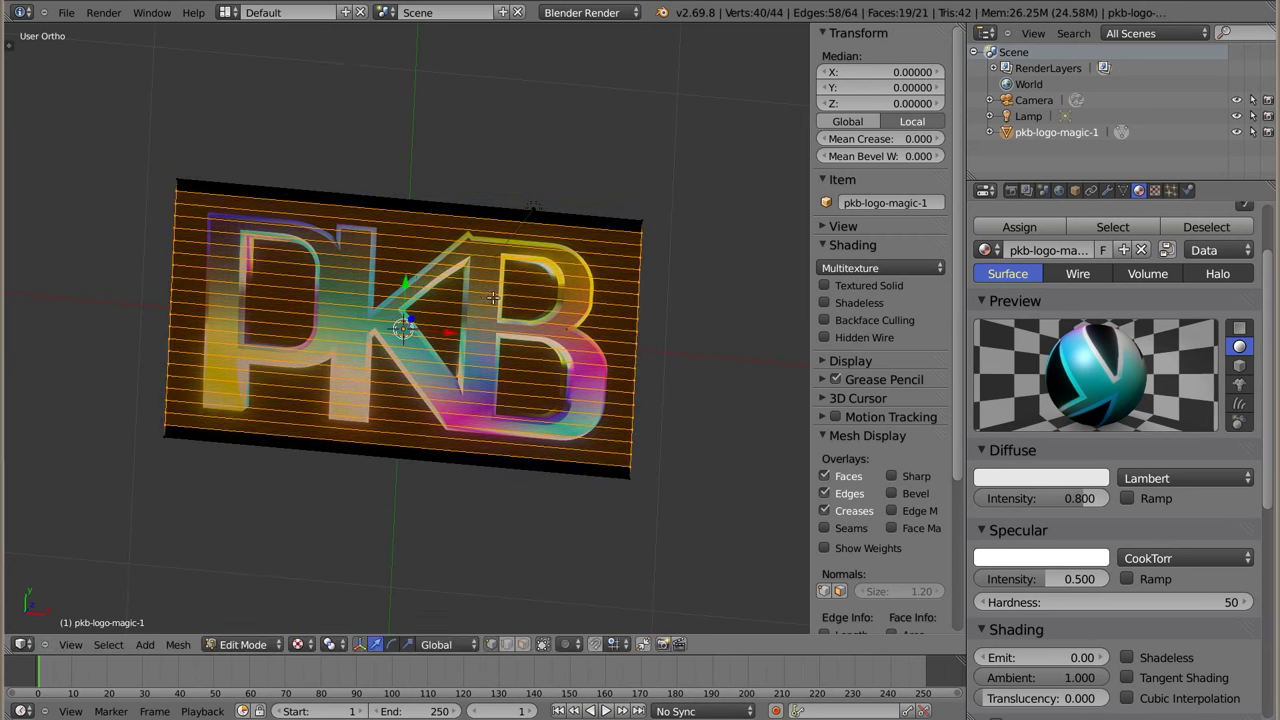
# Add 40 evenly spaced vertical loop cuts and select the whole mesh
pyautogui.hotkey('ctrl', 'r')
pyautogui.scroll(12, 415, 260)
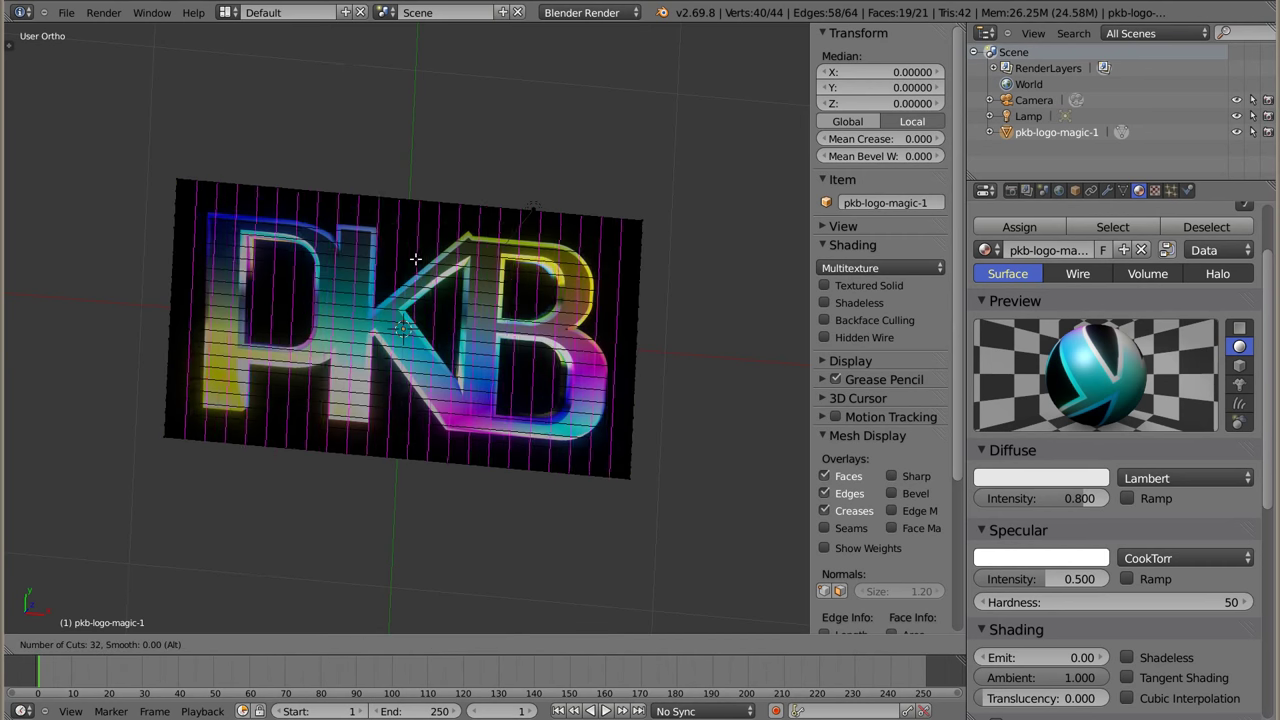
pyautogui.scroll(4, 415, 260)
pyautogui.scroll(4, 415, 260)
pyautogui.click(415, 260)
pyautogui.rightClick(415, 260)
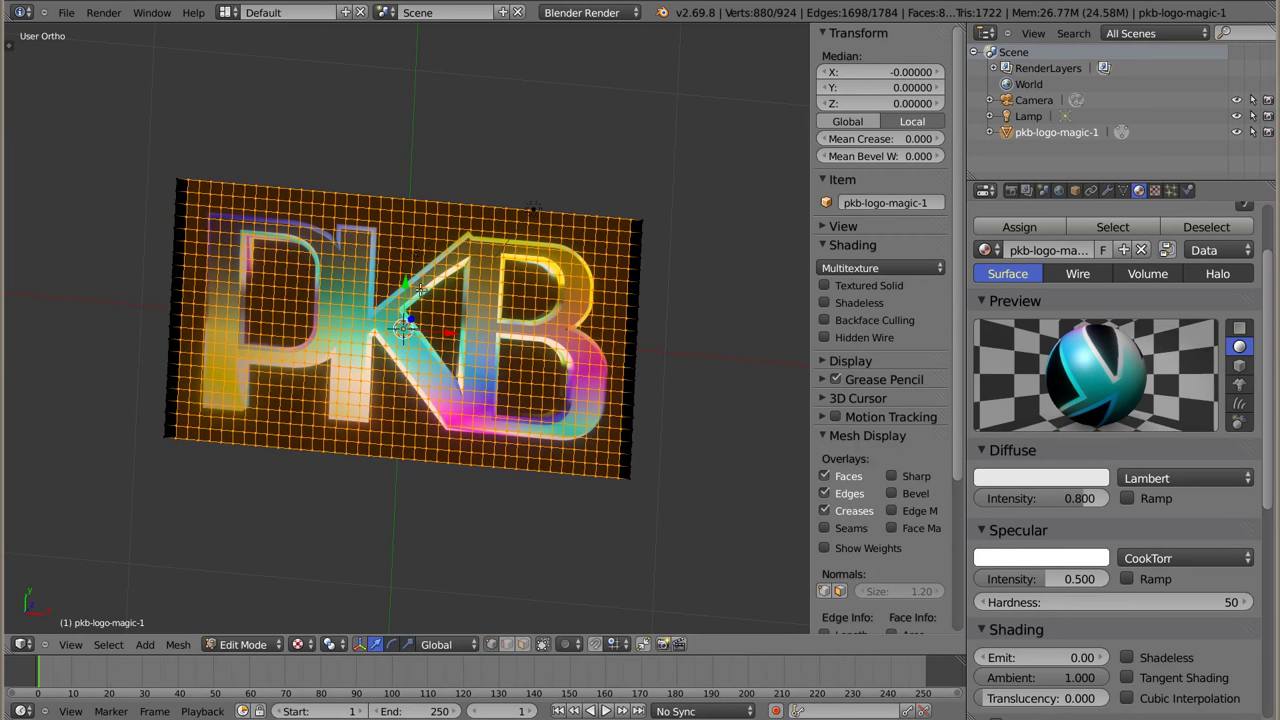
pyautogui.press('a')
pyautogui.press('a')
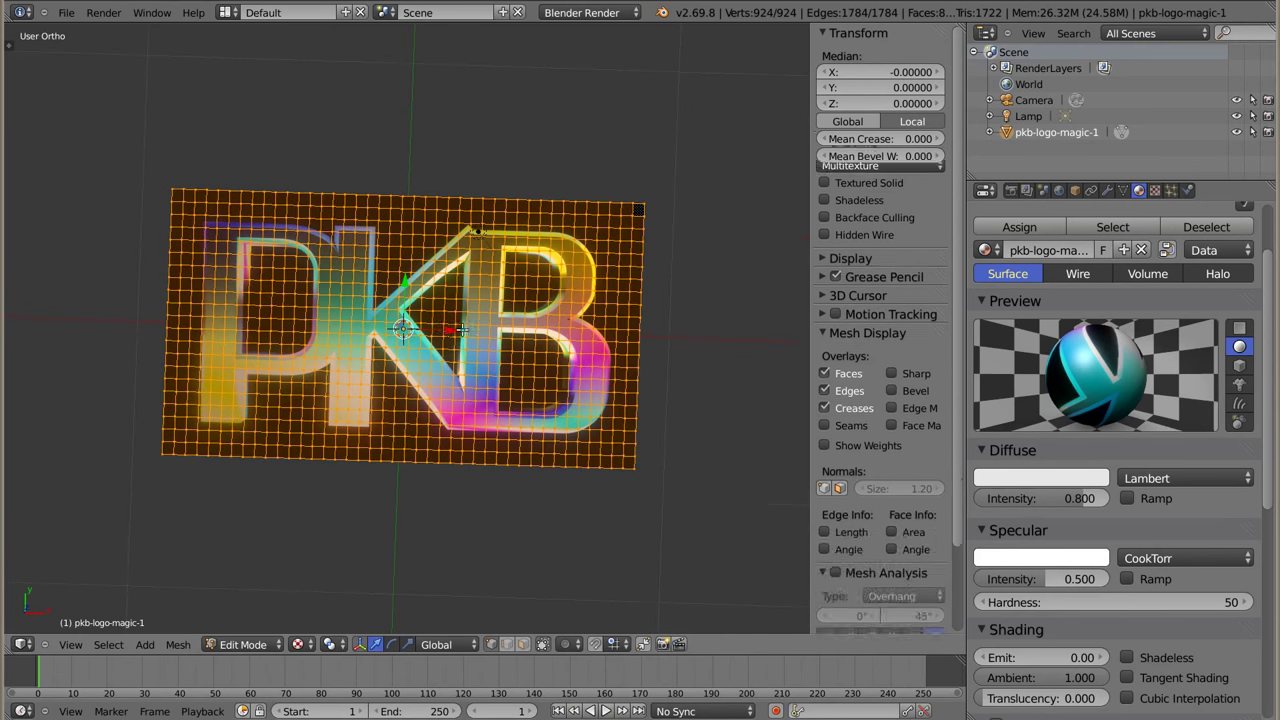
pyautogui.moveTo(390, 263); pyautogui.dragTo(372, 286, button='middle')
# Return to Object Mode and make a quick test render
pyautogui.press('Tab')
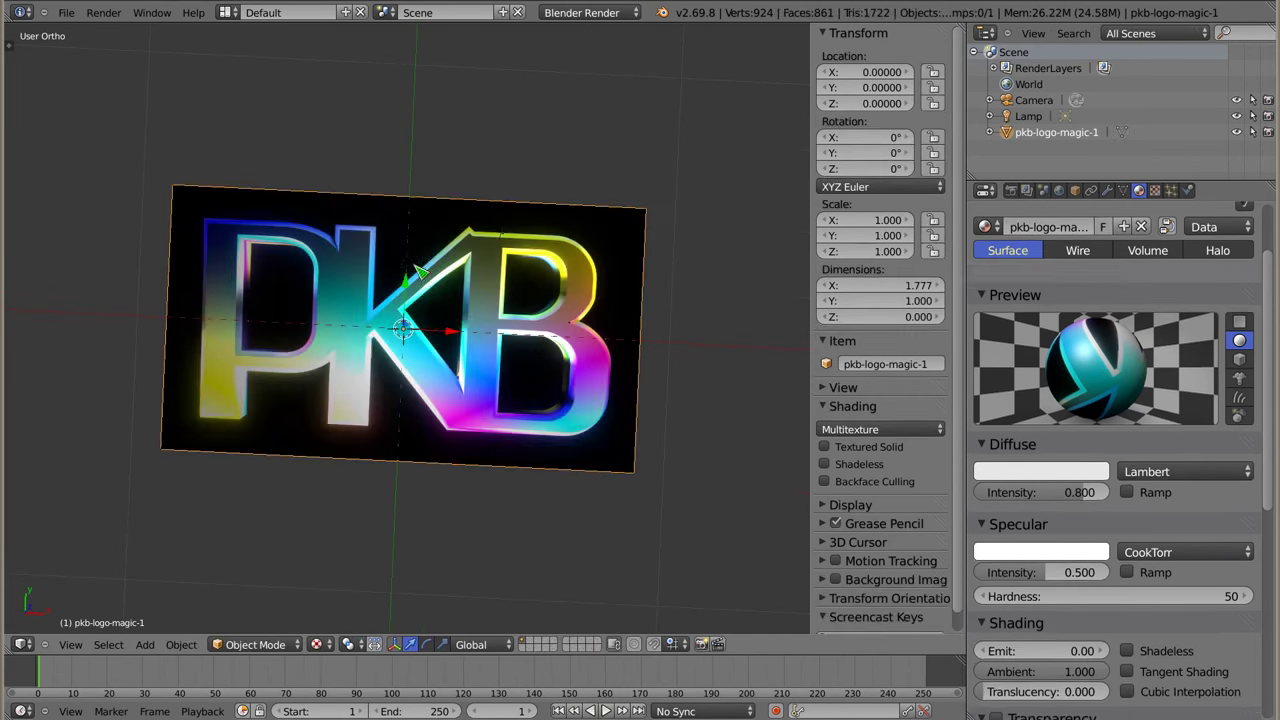
pyautogui.press('F12')
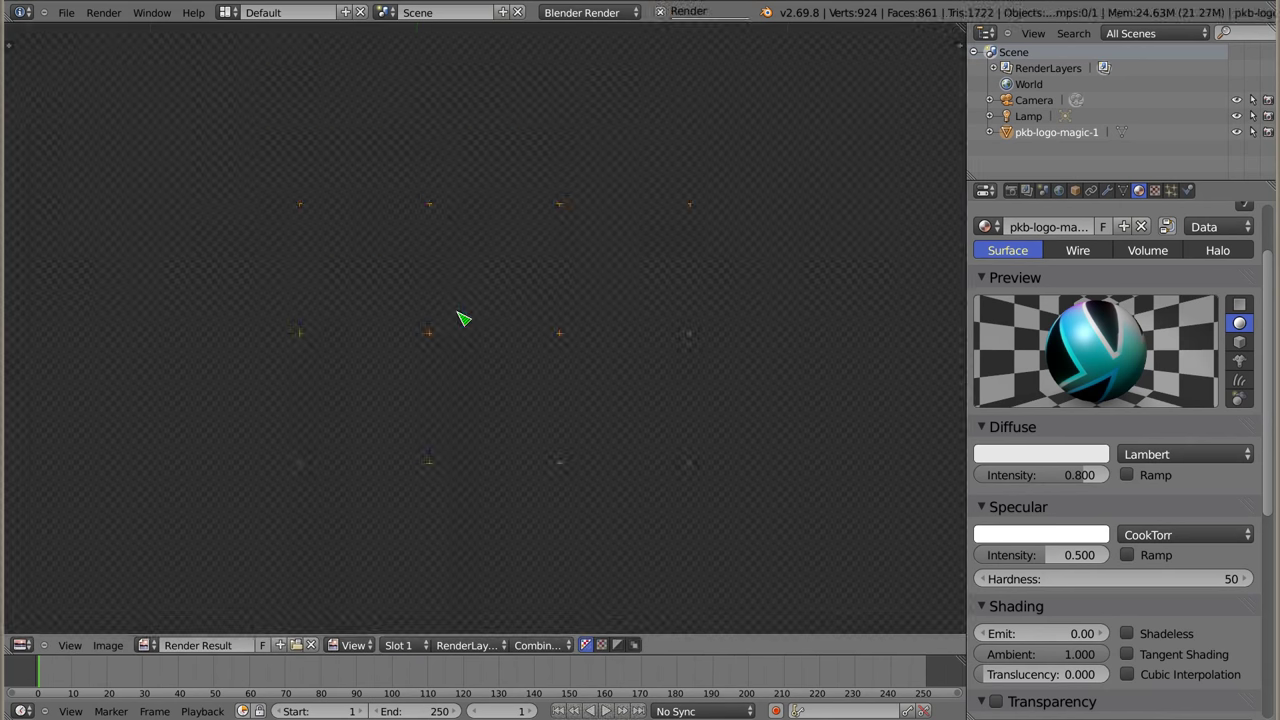
pyautogui.press('Escape')
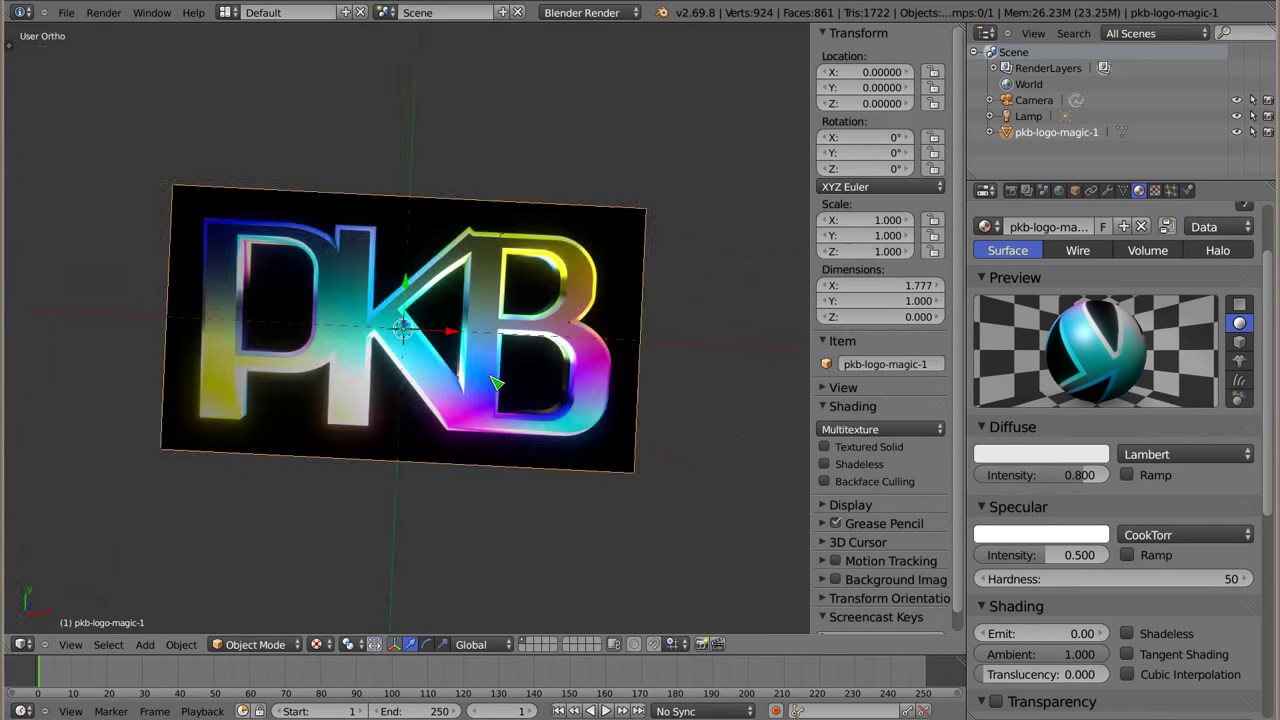
# Rotate the logo plane toward the camera, scale it to 3.211, and reposition it
pyautogui.press('r')
pyautogui.press('r')
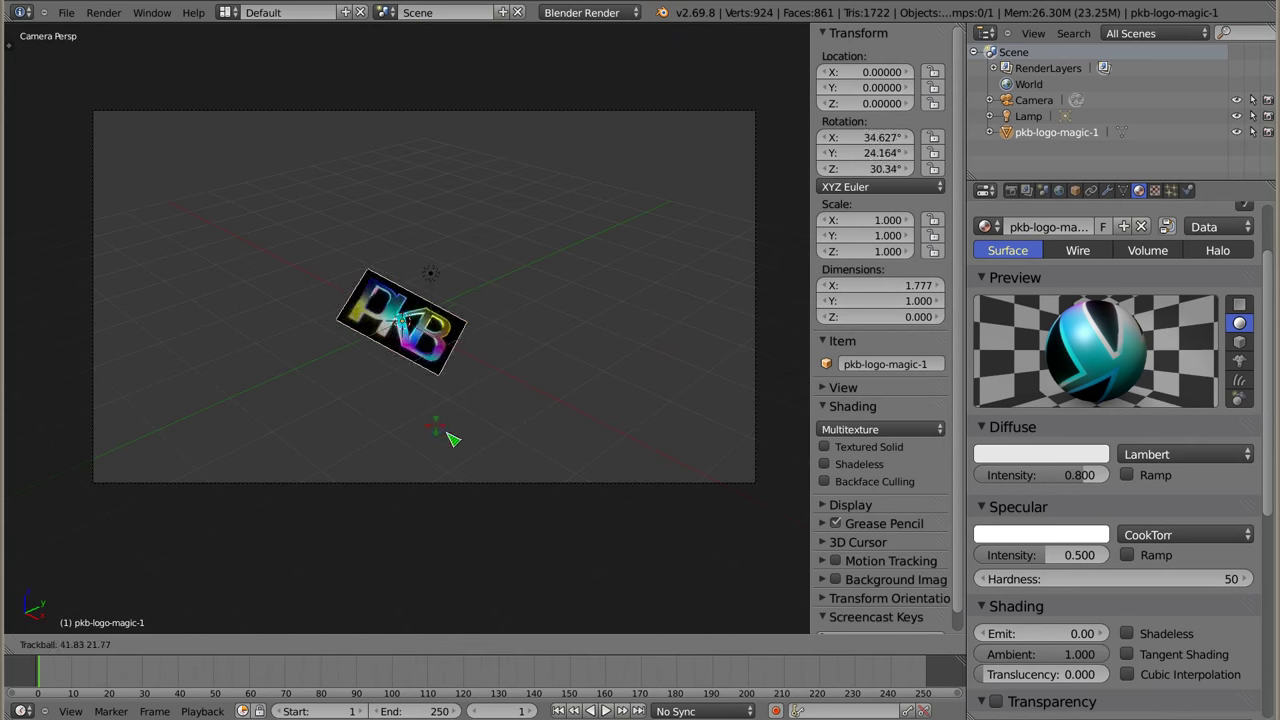
pyautogui.click(474, 451)
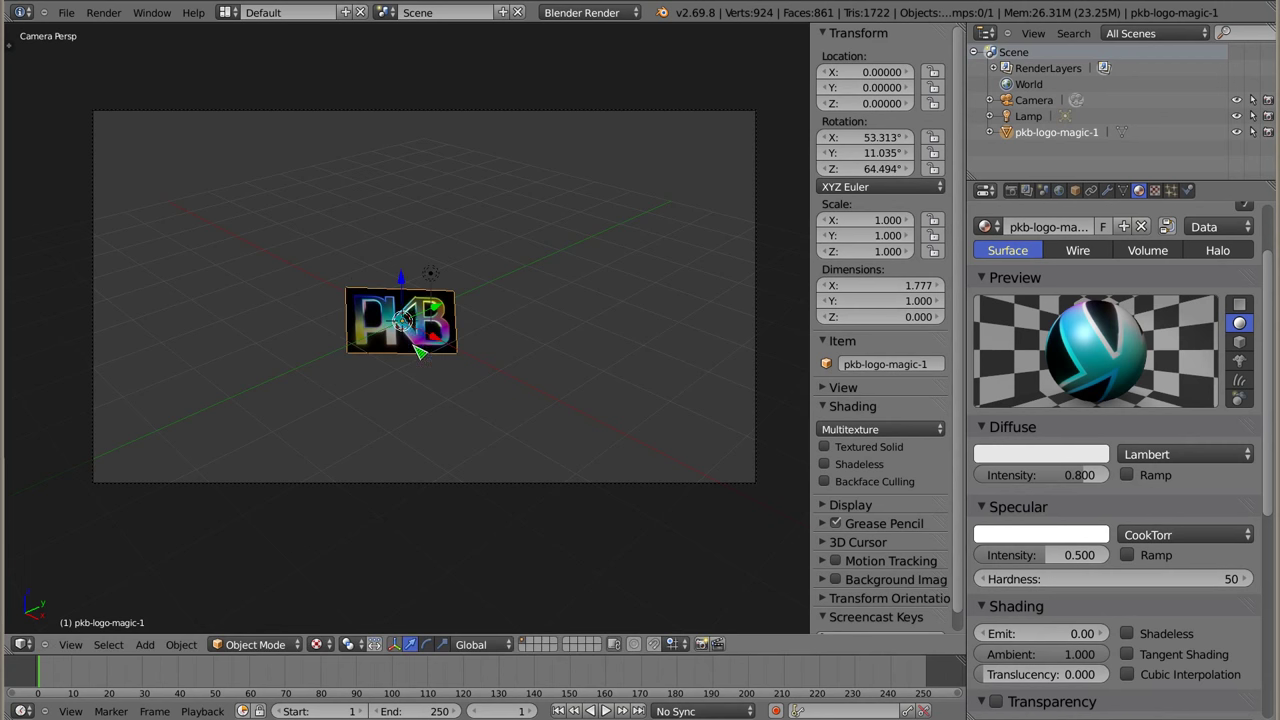
pyautogui.press('s')
pyautogui.click(474, 391)
pyautogui.press('g')
pyautogui.click(443, 310)
# Move the lamp to X 4.43834, Z -0.11888 and render the lit logo
pyautogui.rightClick(428, 288)
pyautogui.press('g')
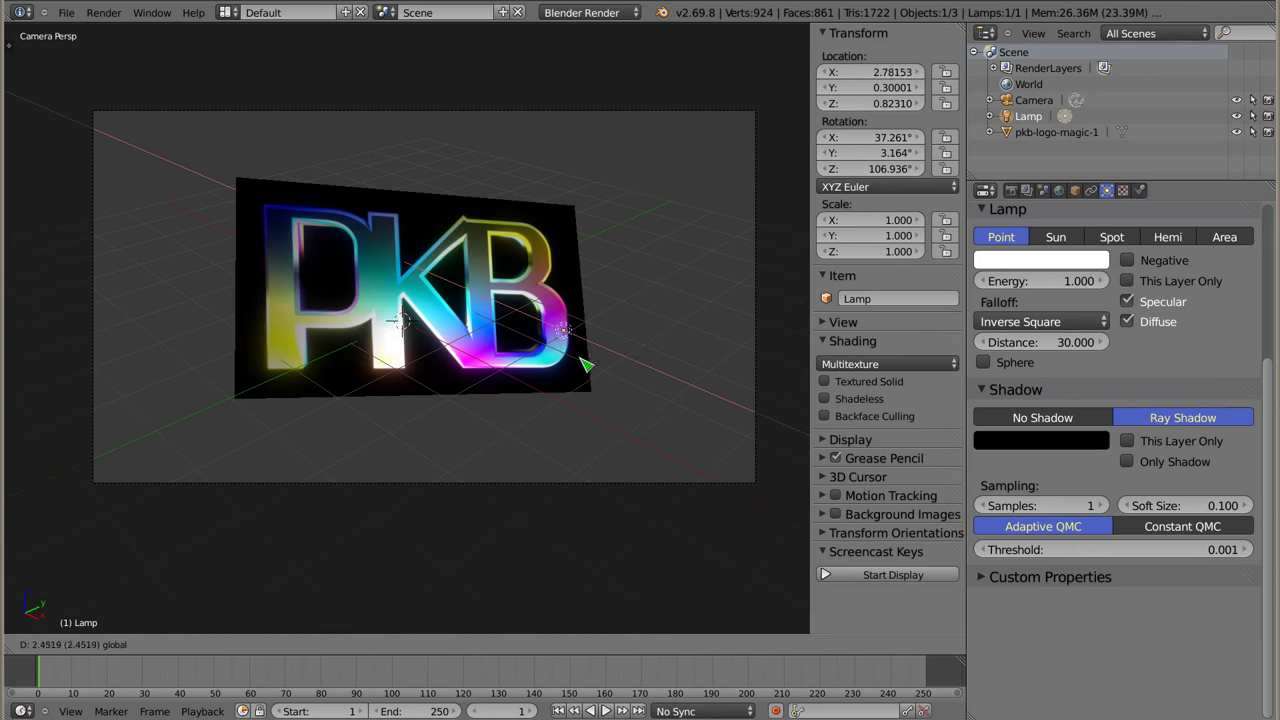
pyautogui.click(685, 450)
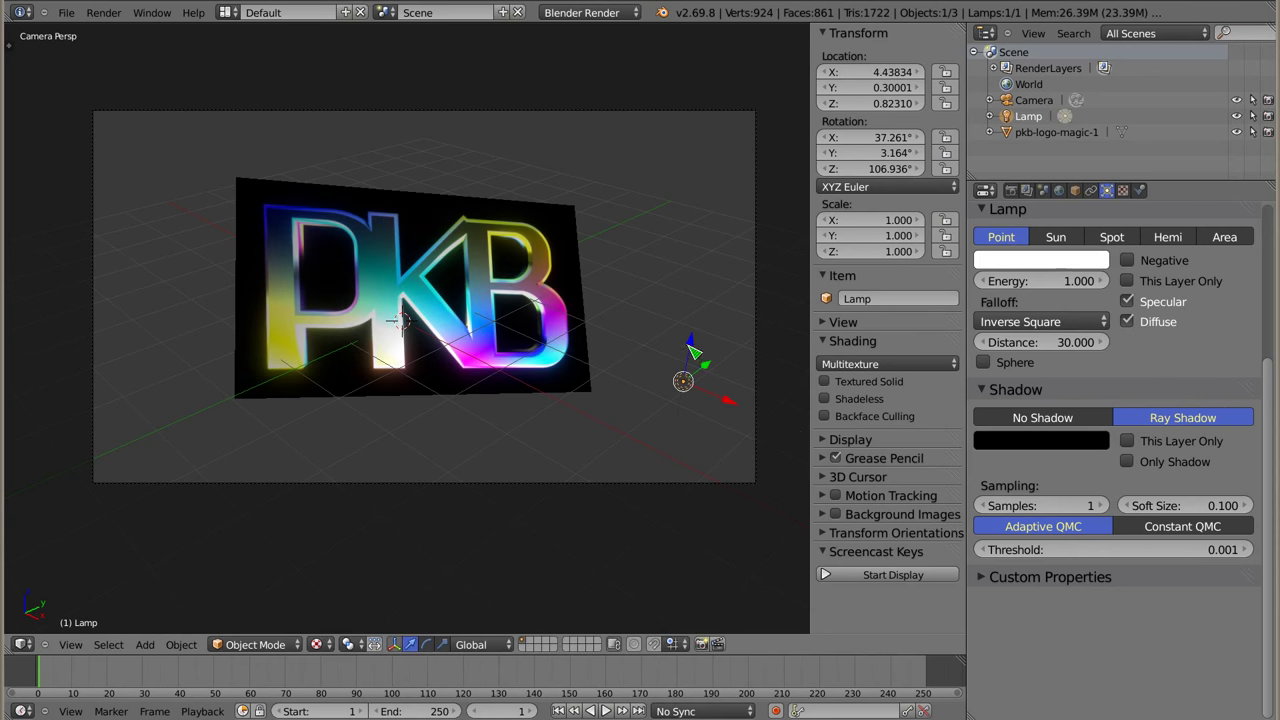
pyautogui.moveTo(693, 350); pyautogui.dragTo(680, 420)
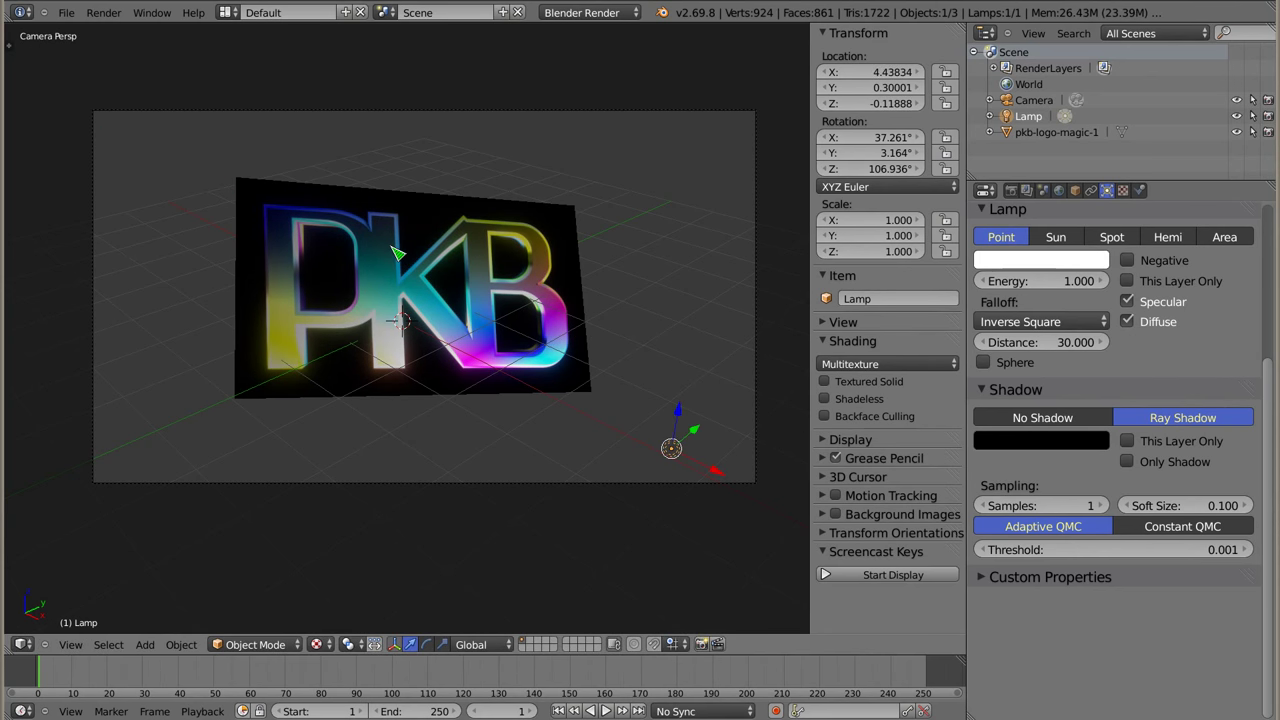
pyautogui.press('F12')
pyautogui.scroll(-3, 485, 295)
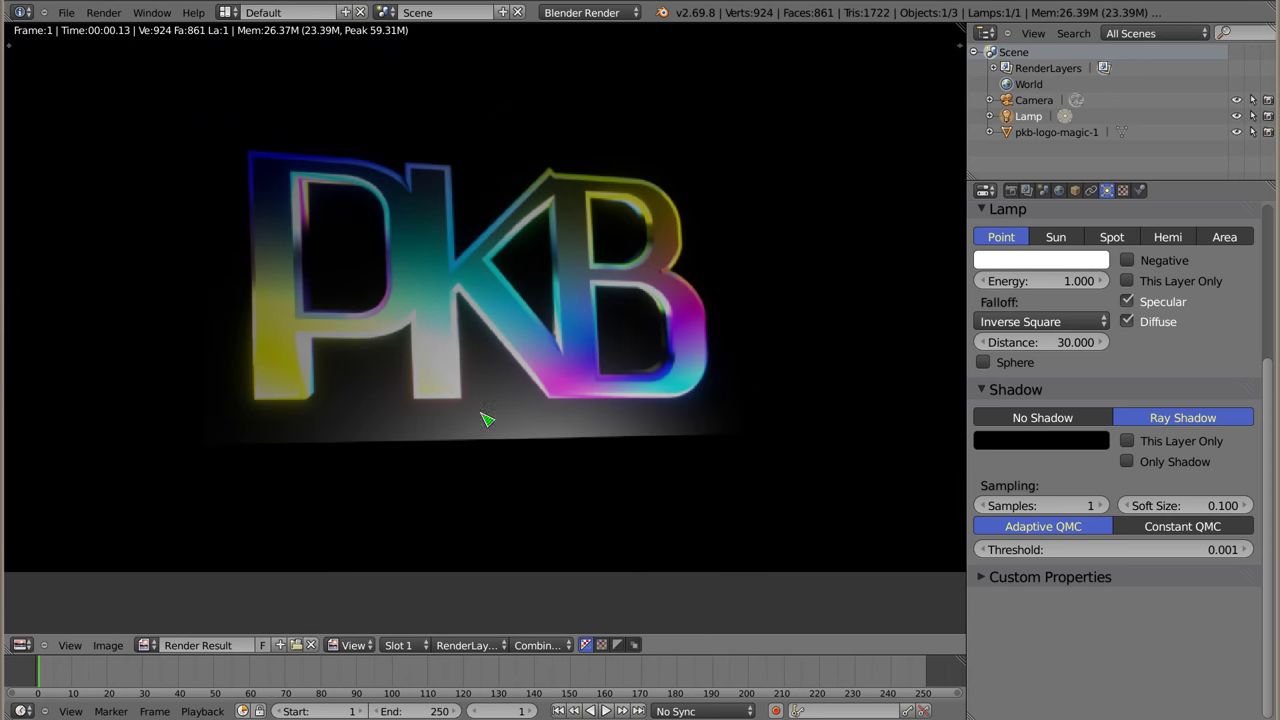
pyautogui.press('Escape')
pyautogui.rightClick(497, 285)
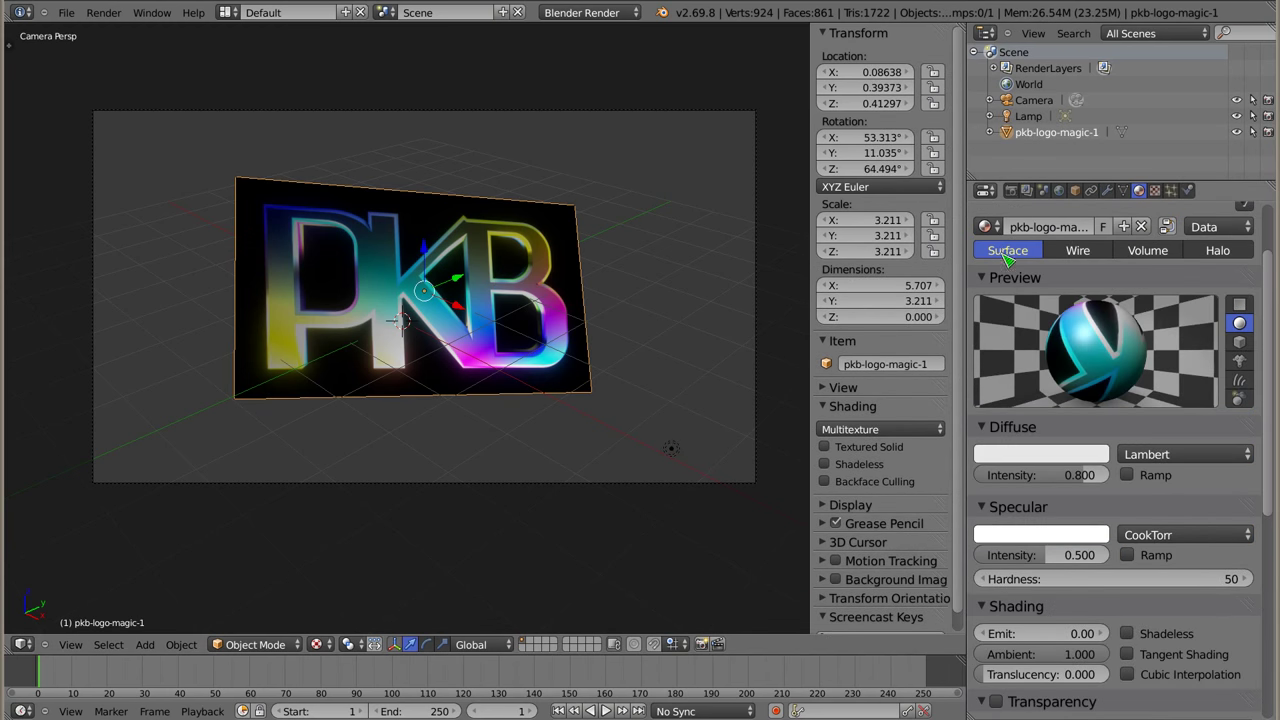
# Change the logo material type to Halo and render the halo dots
pyautogui.click(1220, 252)
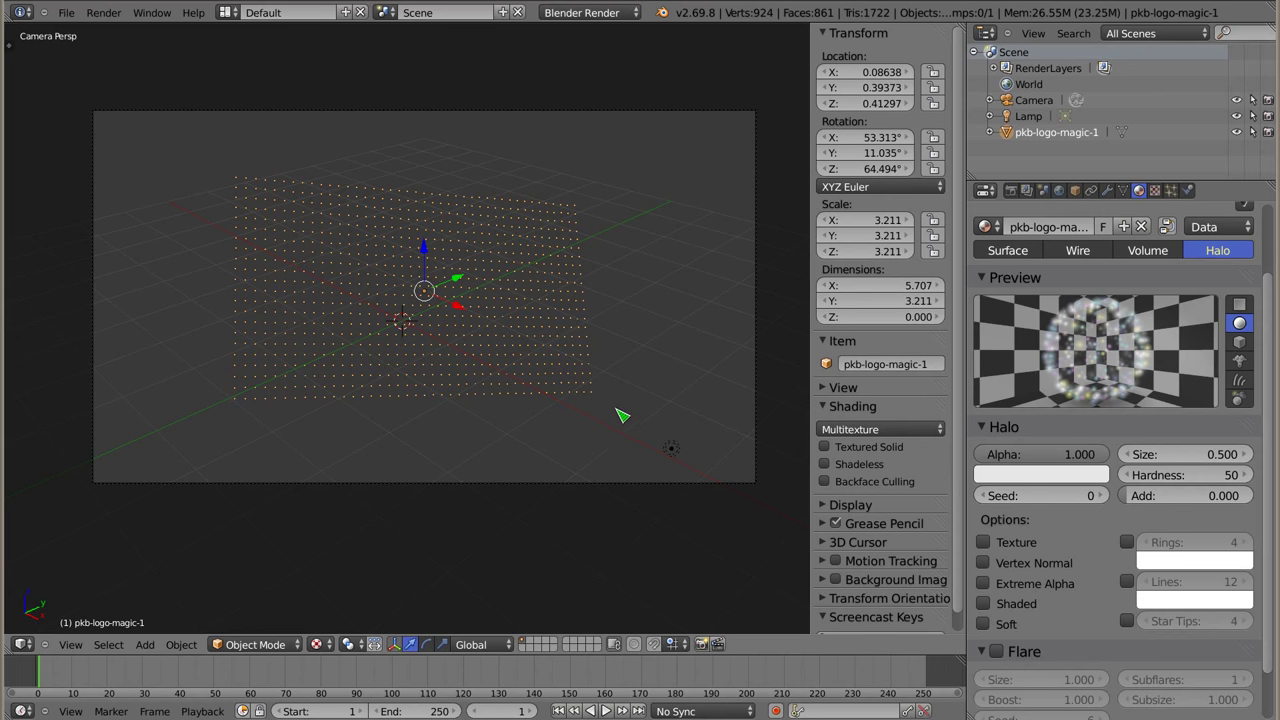
pyautogui.press('F12')
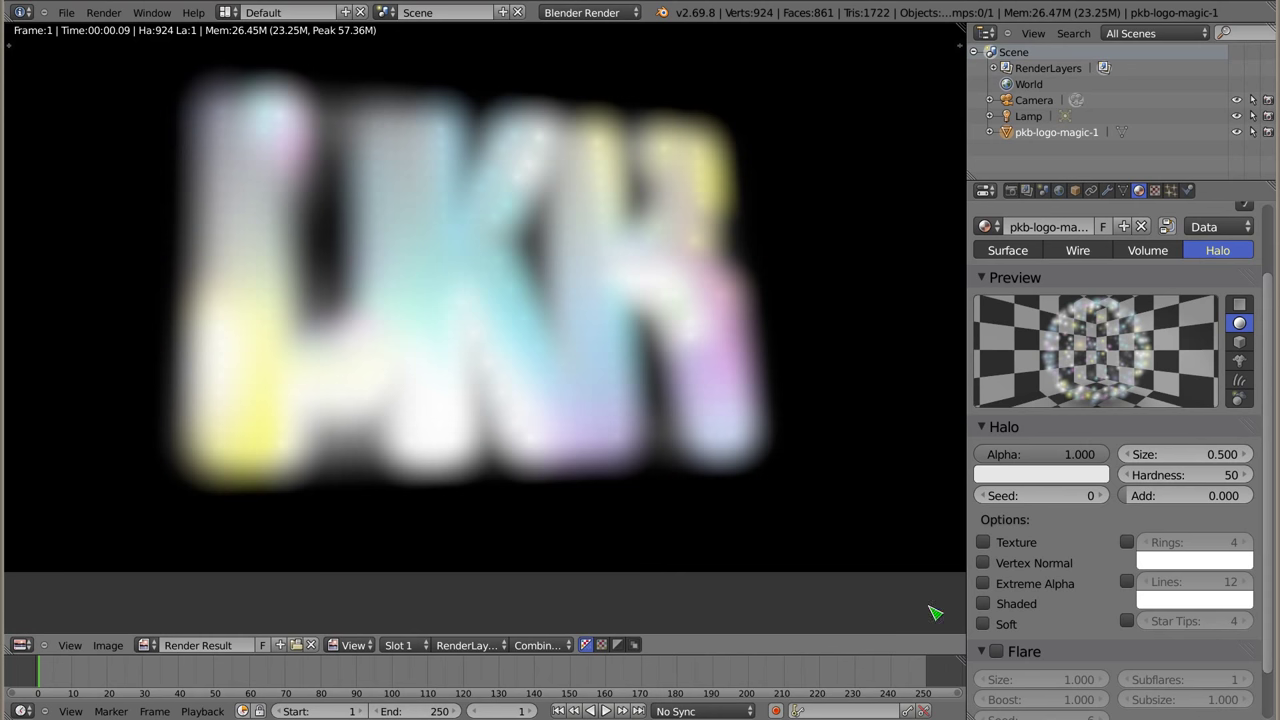
# Enable the halo Texture option and render the textured halos
pyautogui.click(994, 546)
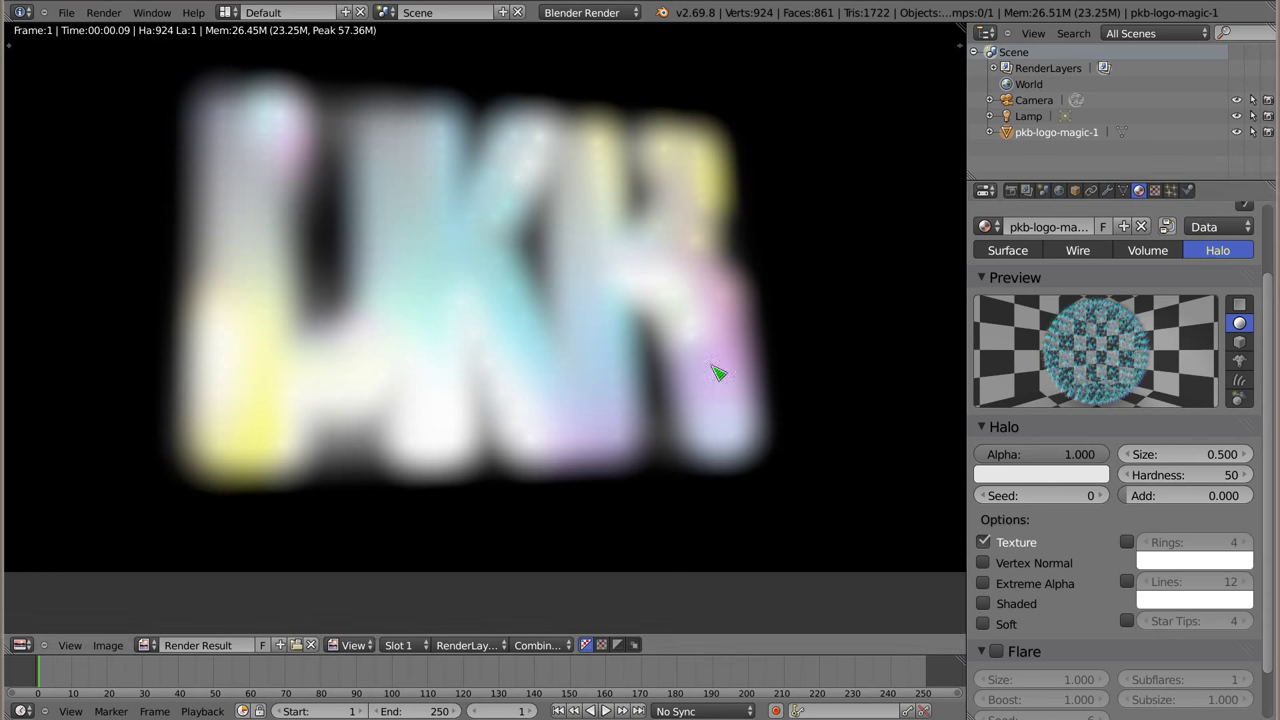
pyautogui.press('F12')
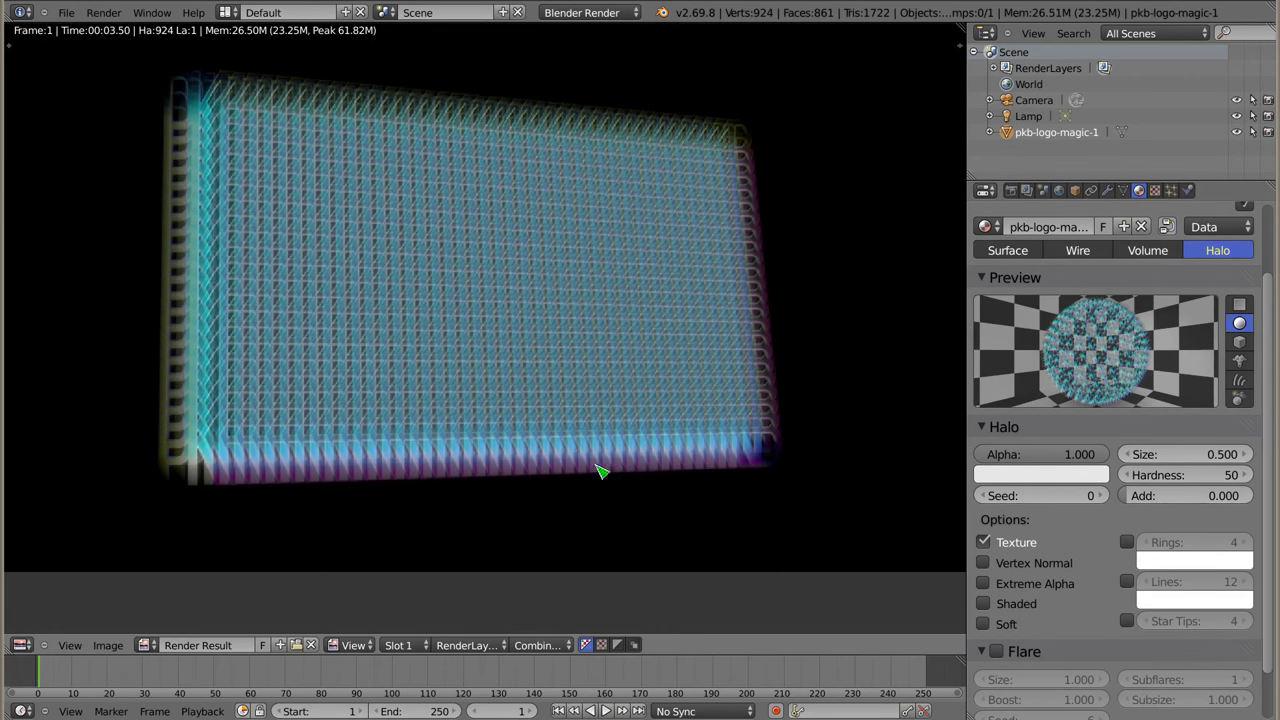
pyautogui.scroll(1, 204, 478)
pyautogui.scroll(4, 202, 470)
pyautogui.scroll(2, 200, 470)
pyautogui.scroll(1, 200, 465)
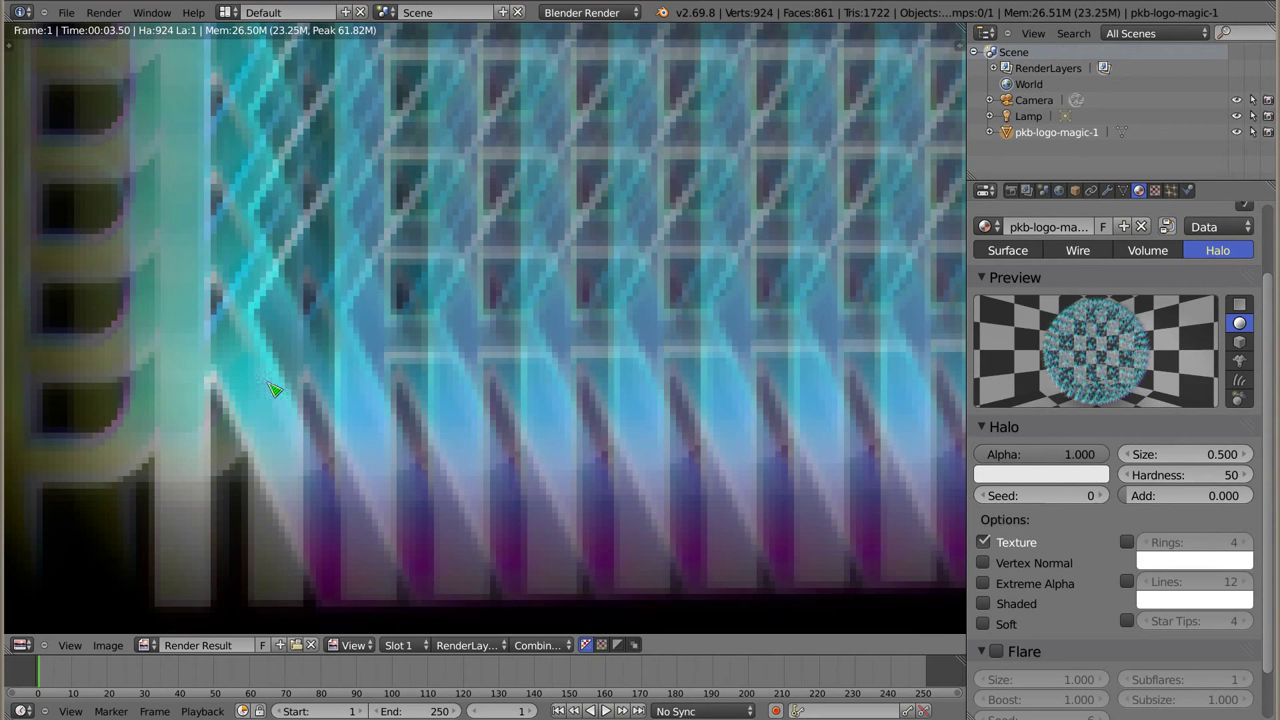
# Shrink Halo Size to 0.100, then turn off Texture and re-render
pyautogui.moveTo(1183, 453); pyautogui.dragTo(1138, 458)
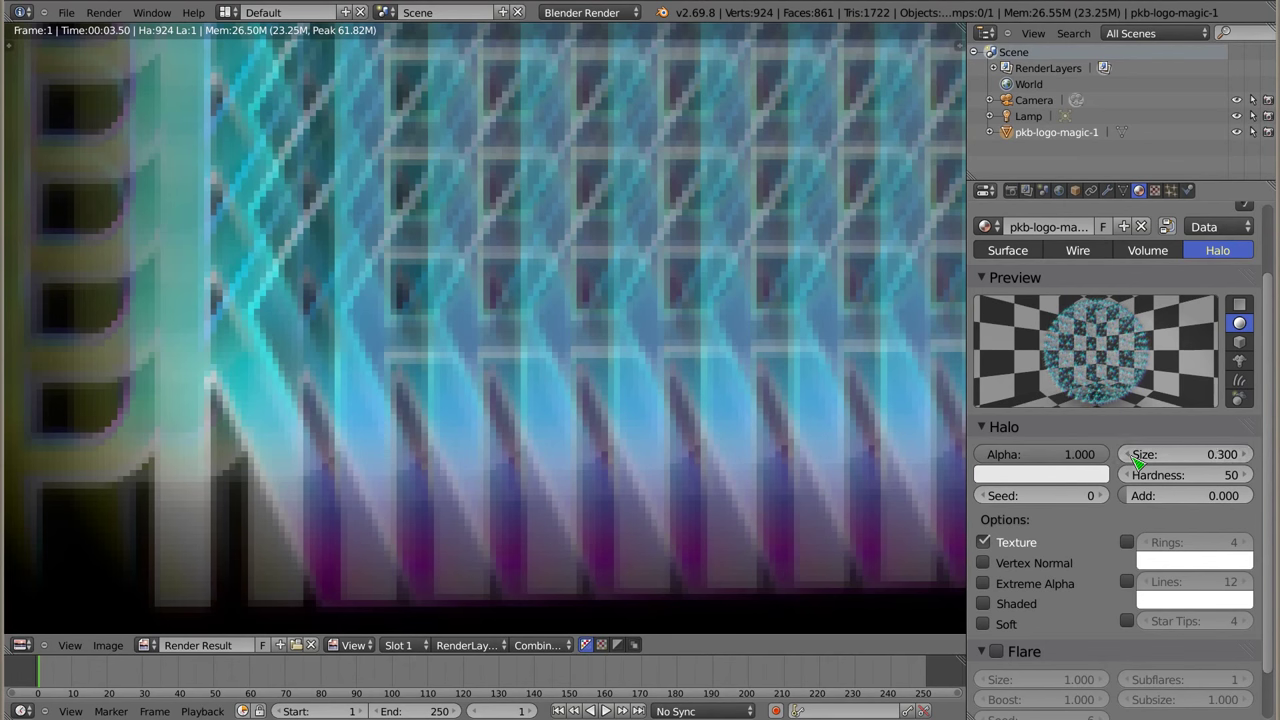
pyautogui.press('F12')
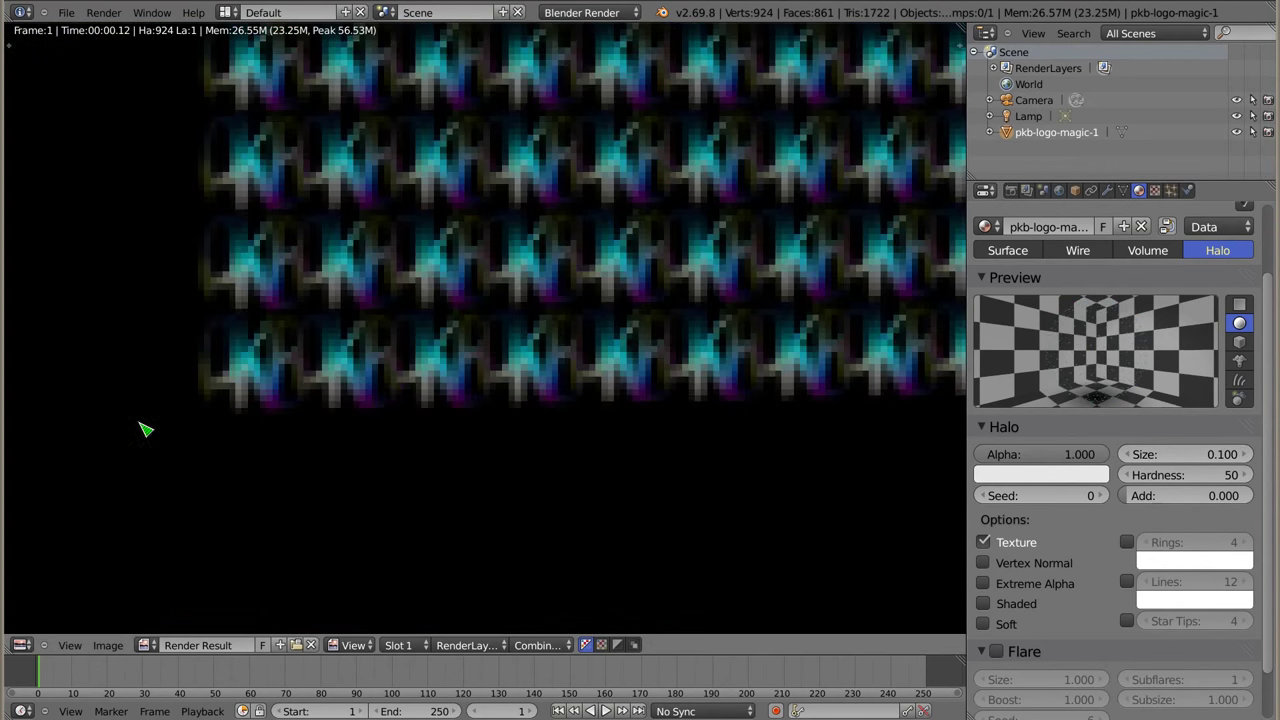
pyautogui.scroll(-2, 372, 362)
pyautogui.scroll(-2, 300, 355)
pyautogui.scroll(-2, 243, 349)
pyautogui.scroll(-2, 430, 418)
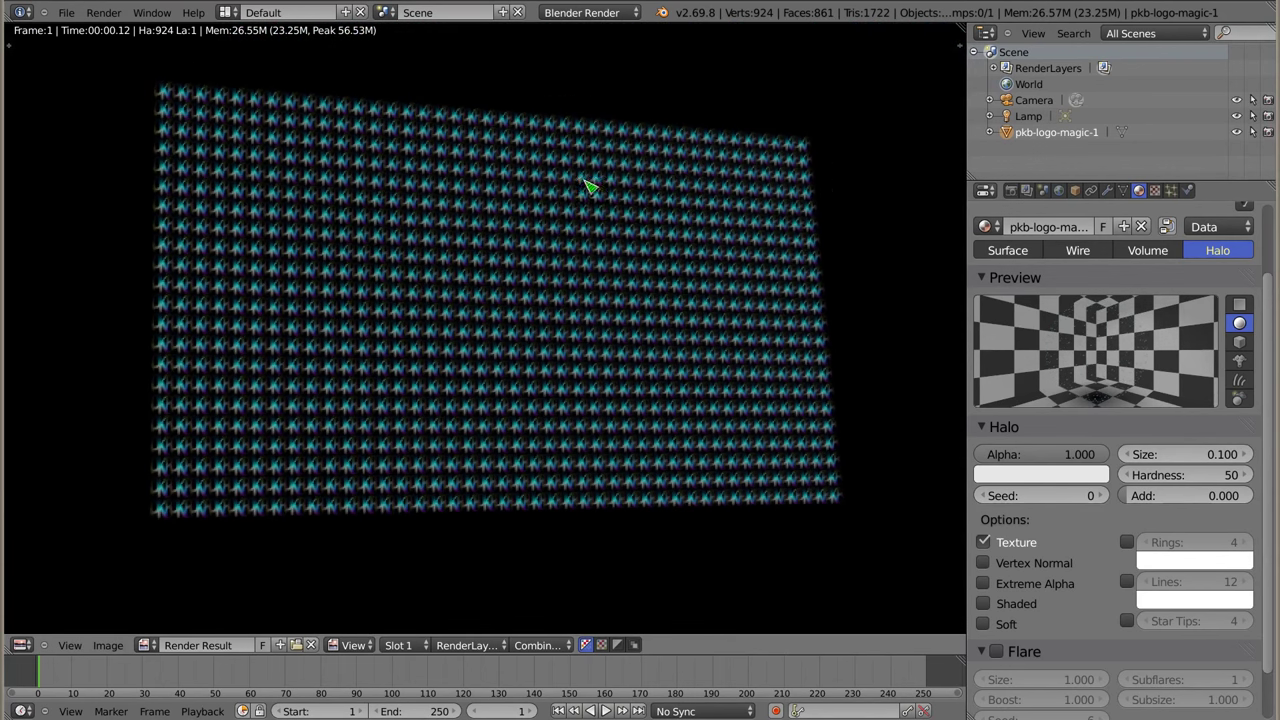
pyautogui.click(983, 542)
pyautogui.press('F12')
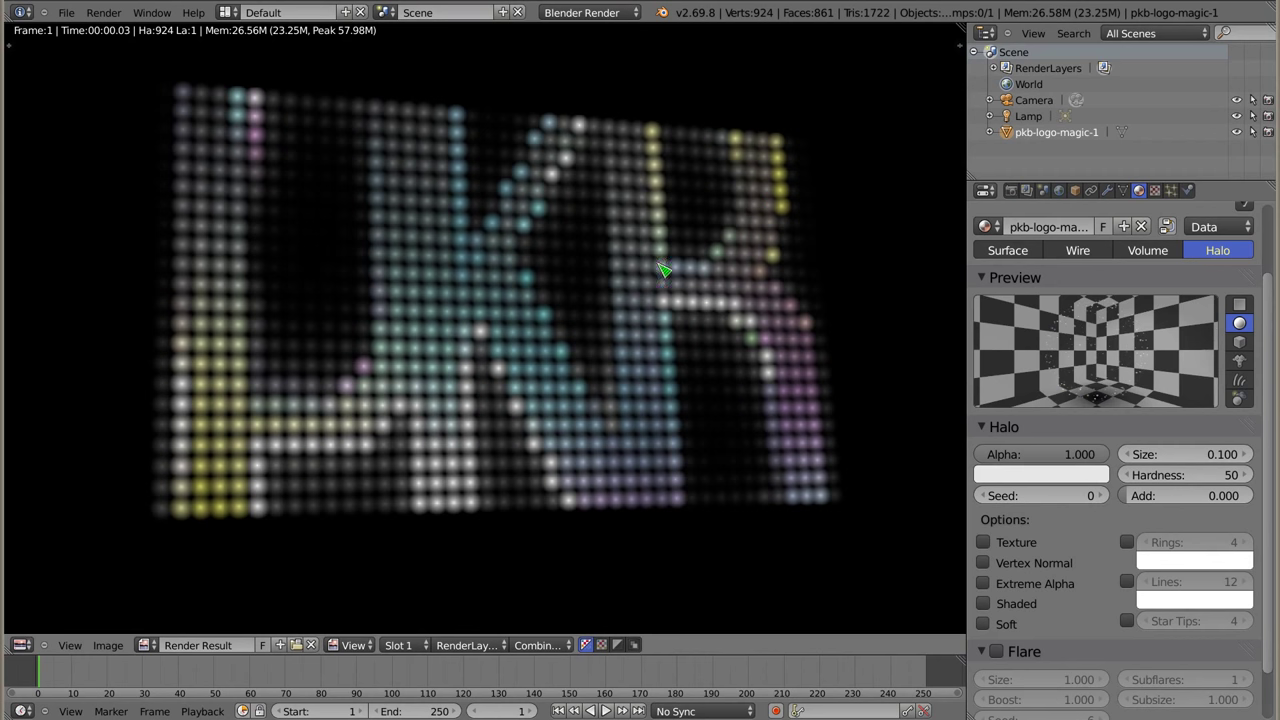
# Set the logo image texture's mapping coordinates to Generated and re-render
pyautogui.click(1155, 190)
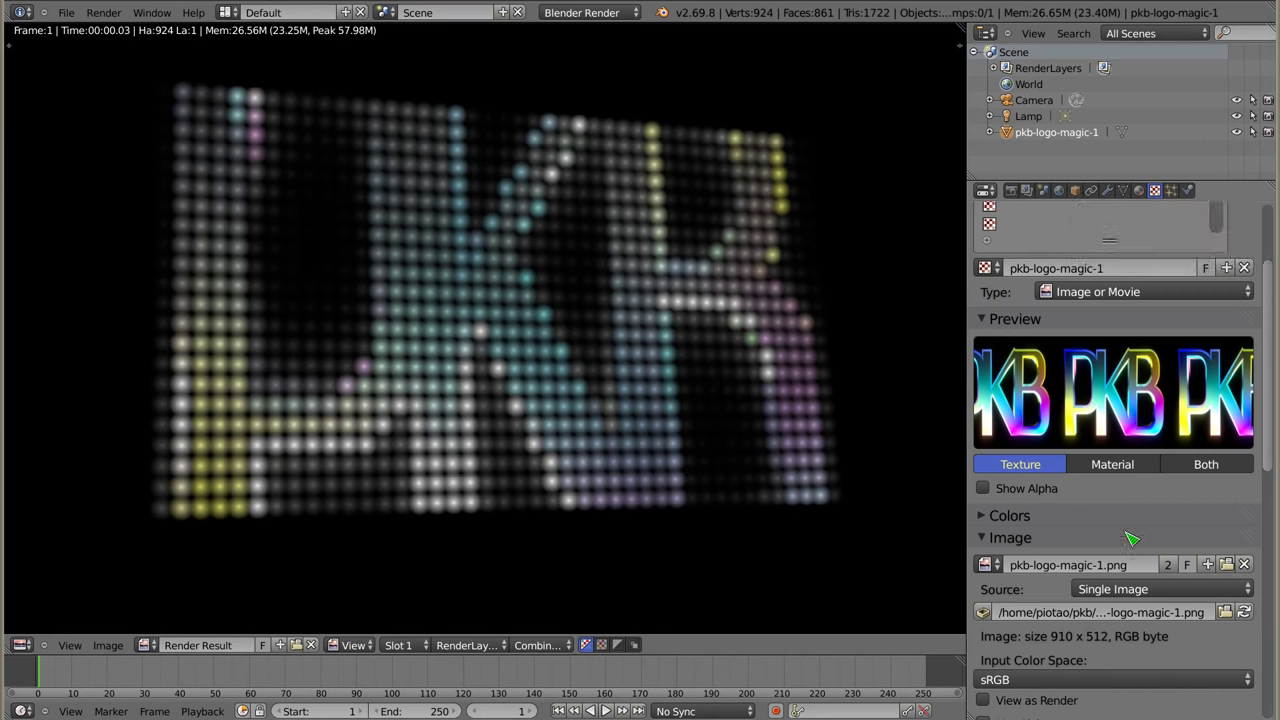
pyautogui.scroll(-5, 1130, 536)
pyautogui.scroll(-5, 1130, 536)
pyautogui.scroll(-2, 1130, 538)
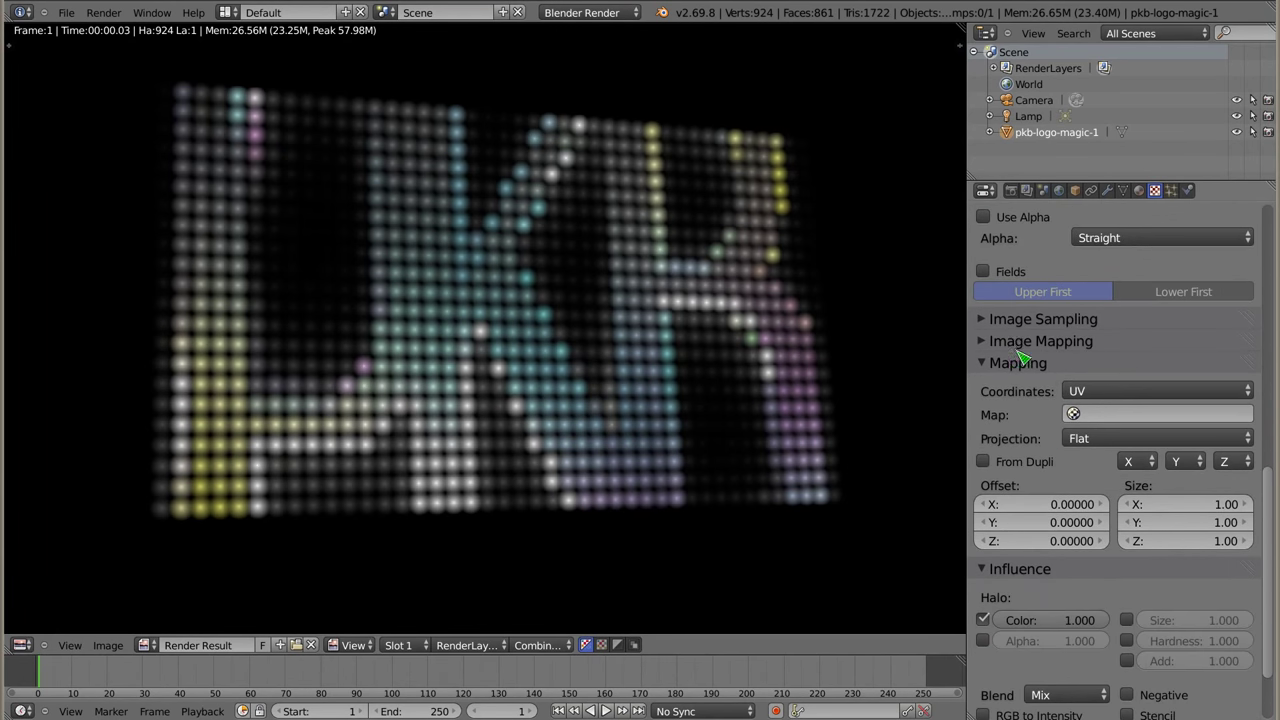
pyautogui.click(1068, 393)
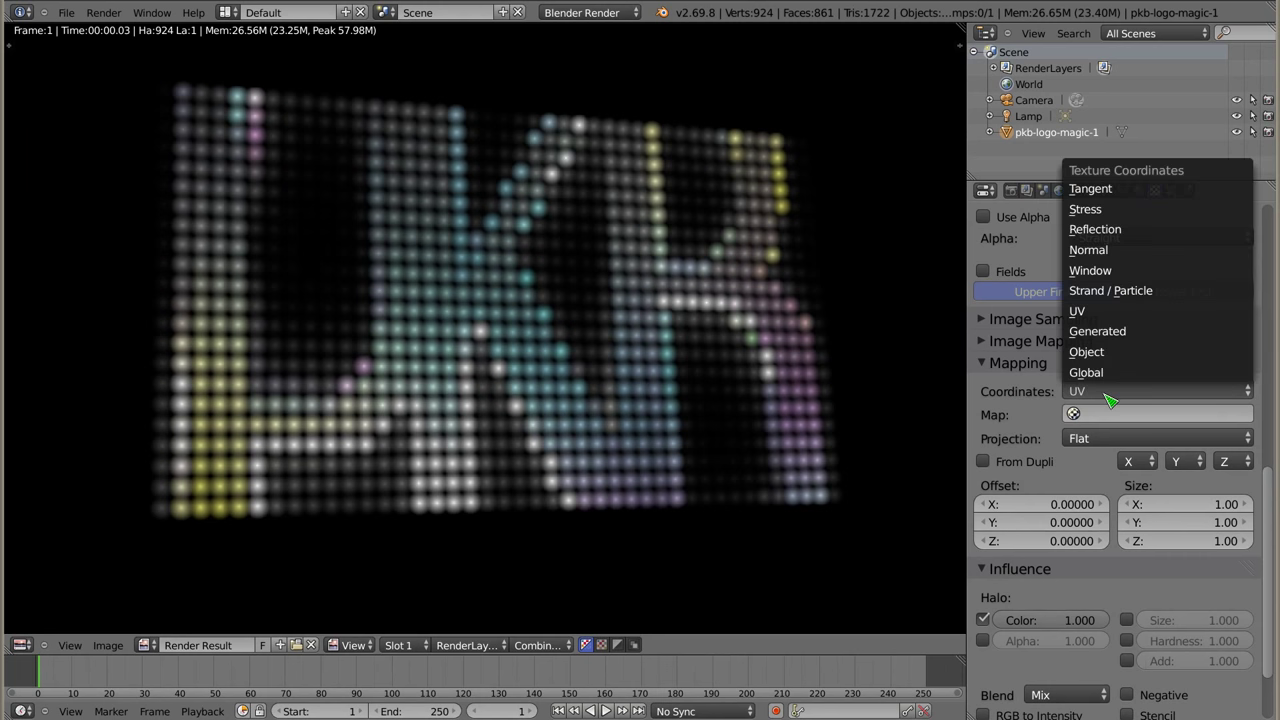
pyautogui.click(1117, 331)
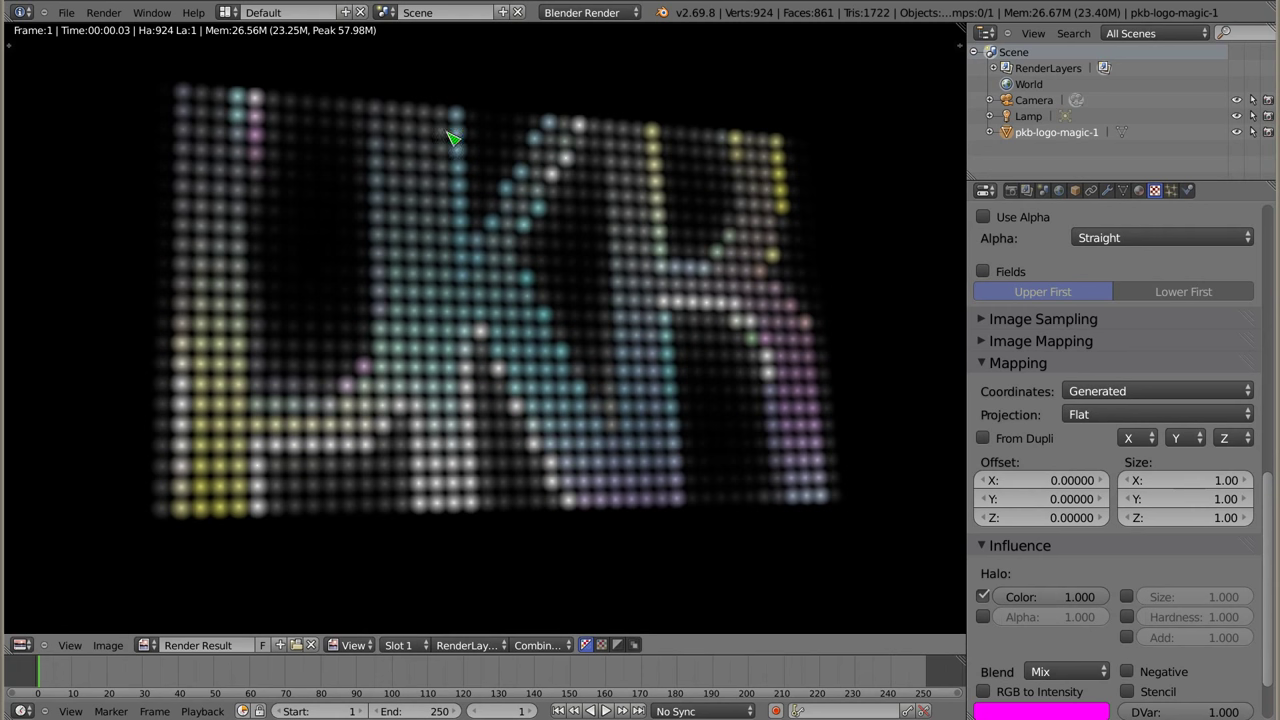
pyautogui.press('F12')
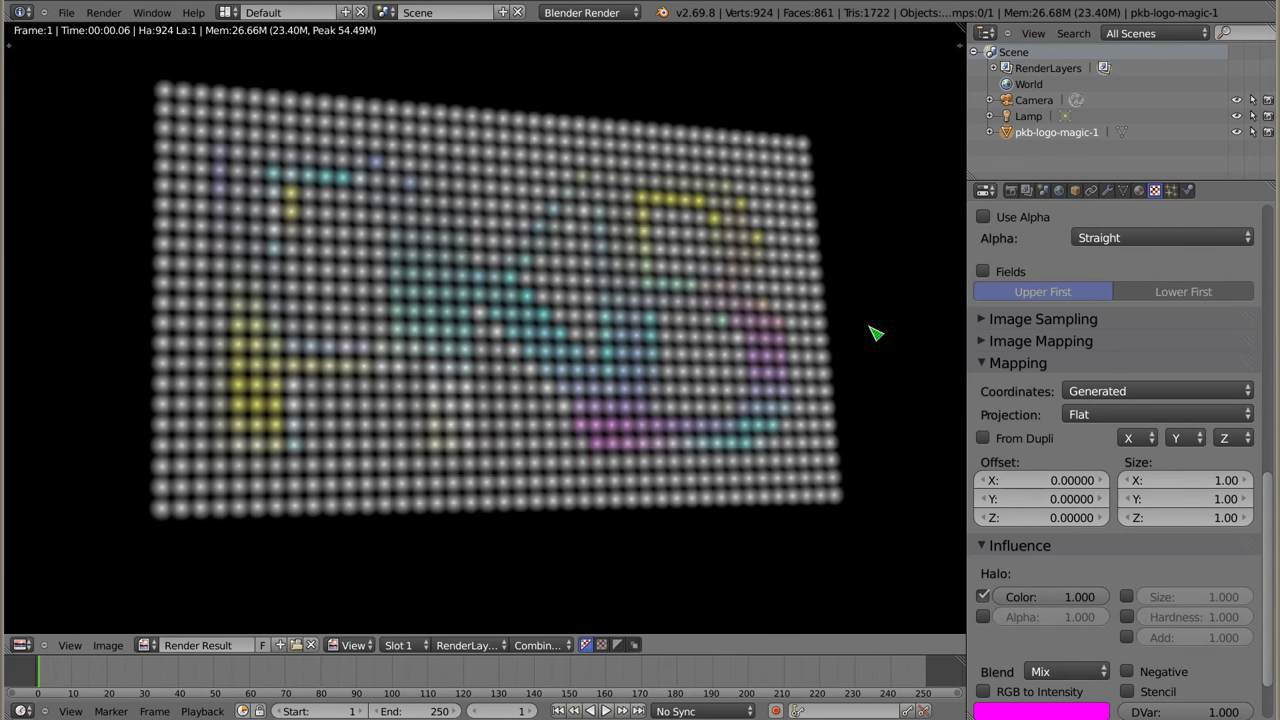
pyautogui.click(1145, 190)
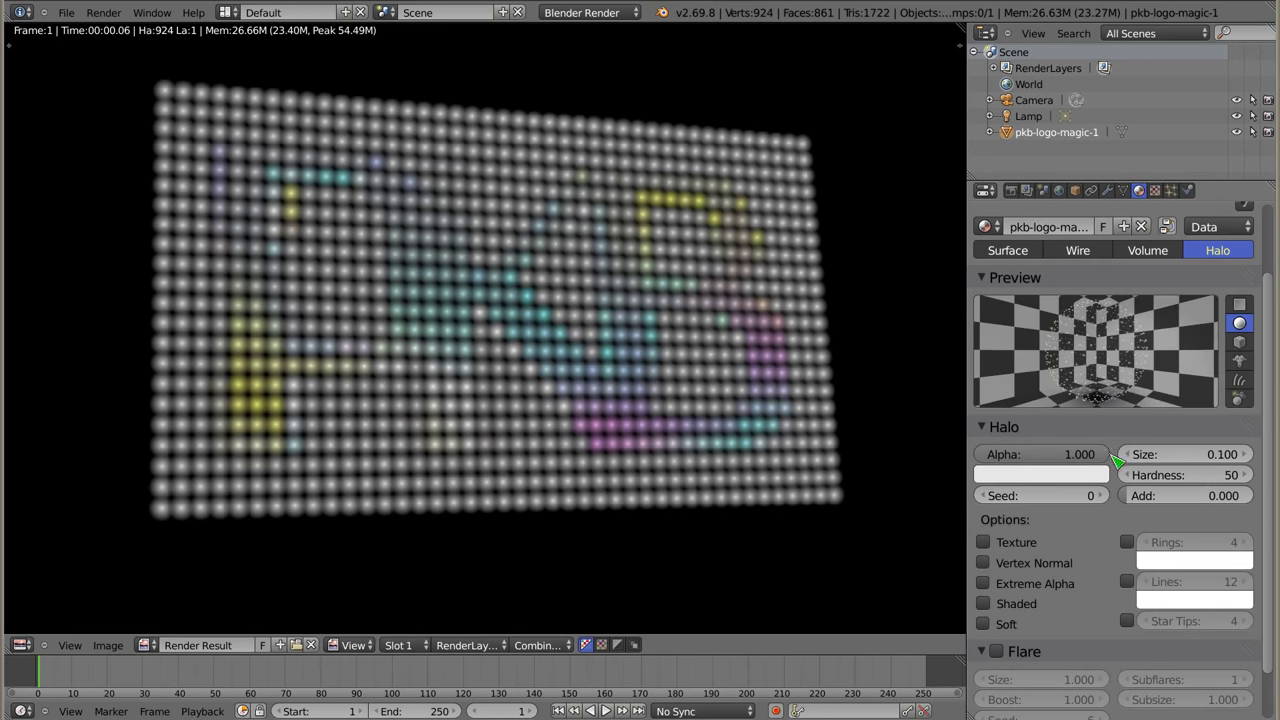
# Lower halo alpha to 0.253, enable shading, set hardness to 0, and render
pyautogui.moveTo(1090, 456); pyautogui.dragTo(1040, 456)
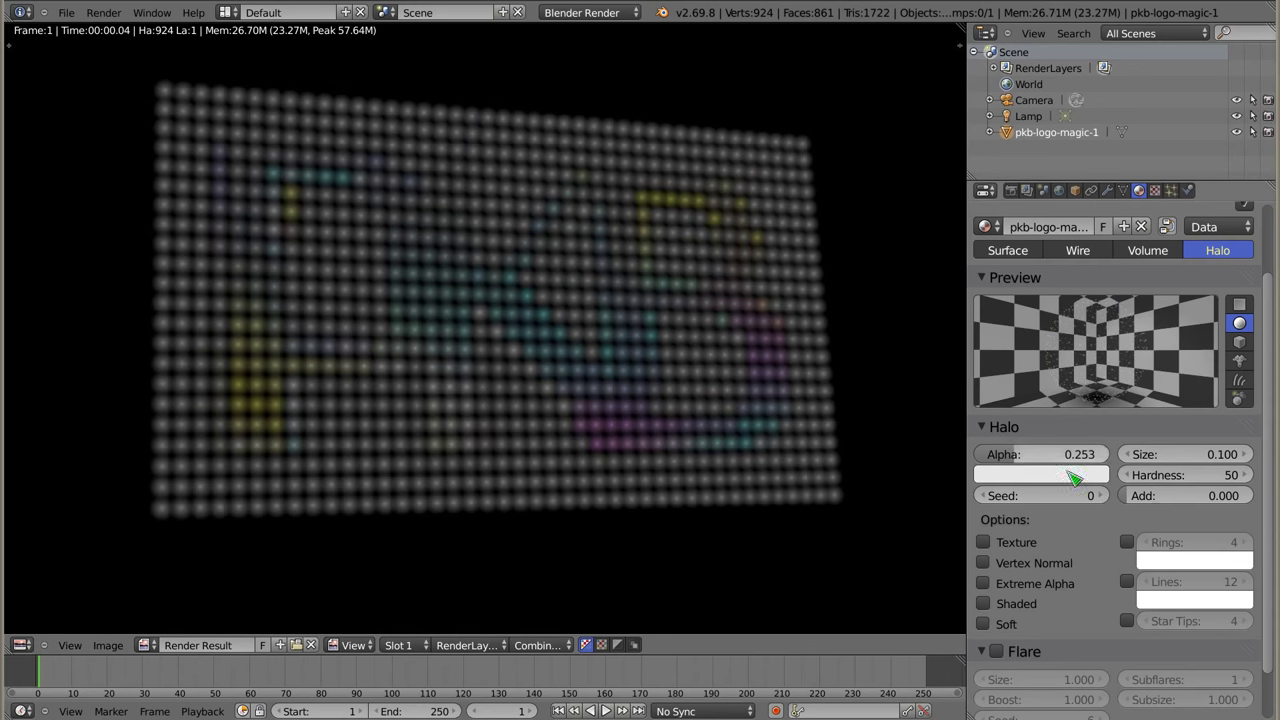
pyautogui.moveTo(1190, 475)
pyautogui.mouseDown()
pyautogui.moveTo(1225, 475)
pyautogui.moveTo(1190, 494)
pyautogui.moveTo(1205, 495)
pyautogui.moveTo(1175, 495)
pyautogui.mouseUp()
pyautogui.click(983, 603)
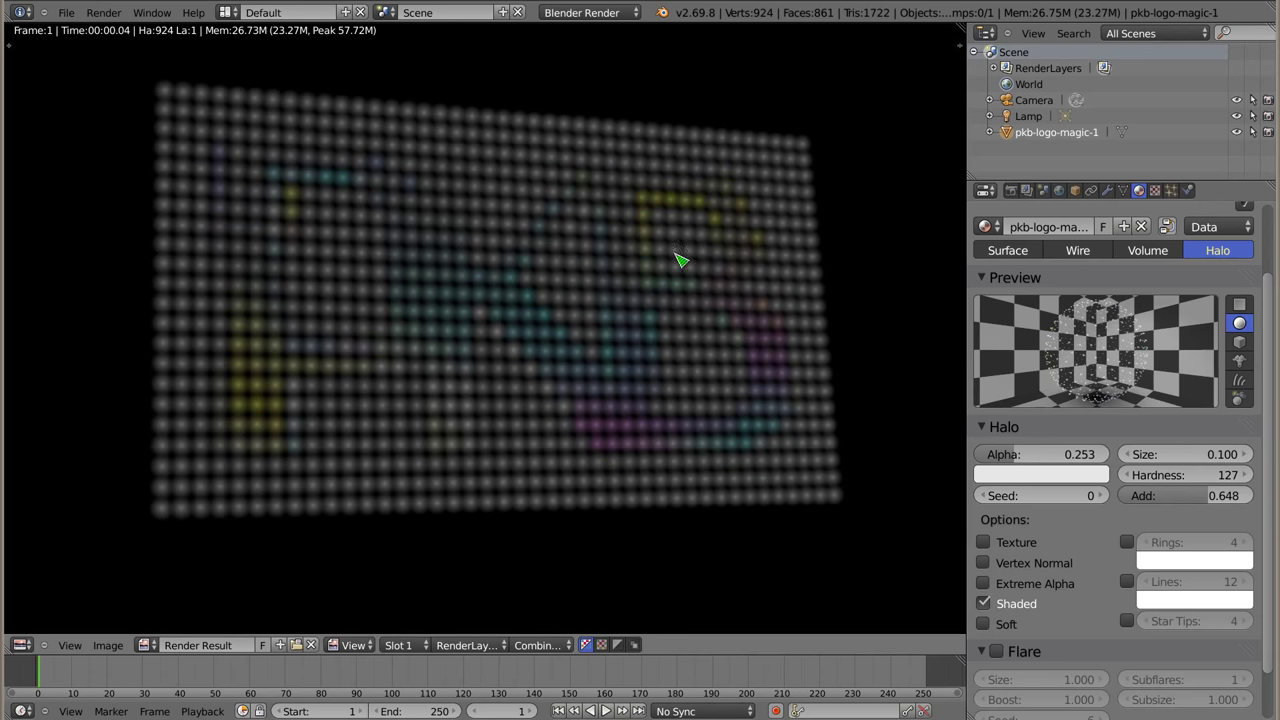
pyautogui.moveTo(1190, 475); pyautogui.dragTo(1130, 475)
pyautogui.press('F12')
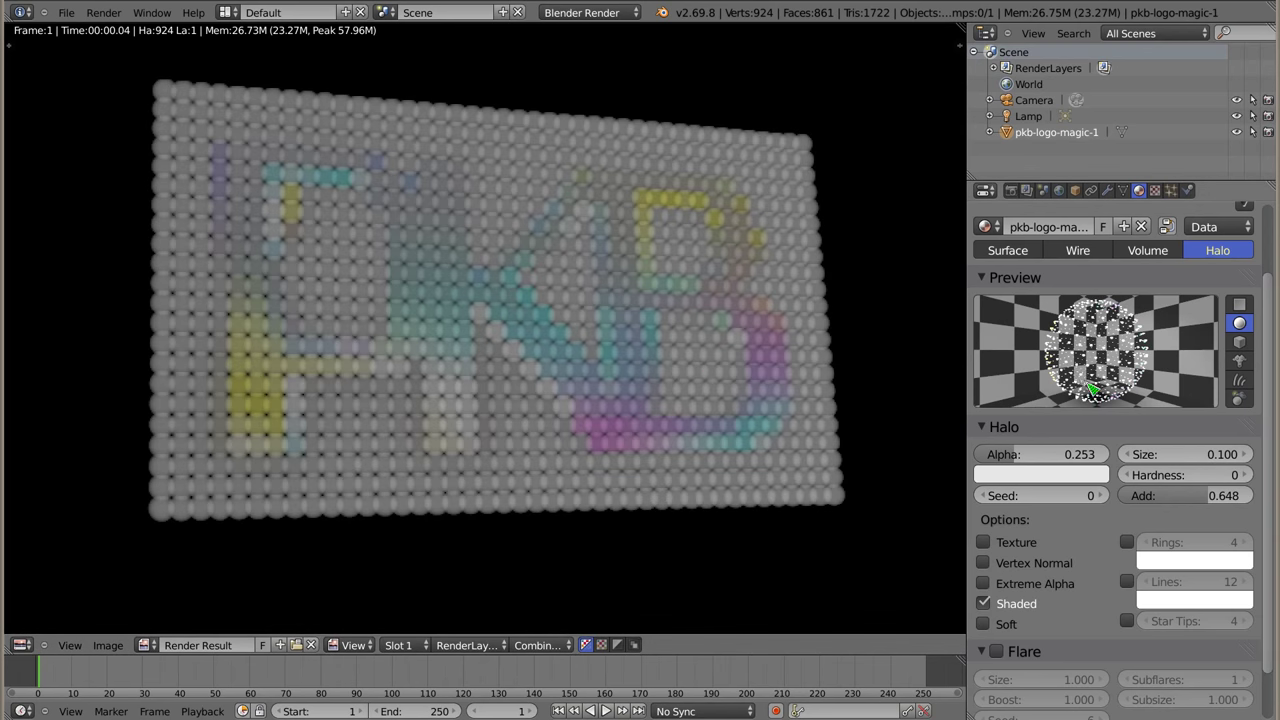
# Render with halo size 0.050, then 0.080, and return to the 3D viewport
pyautogui.click(1178, 460)
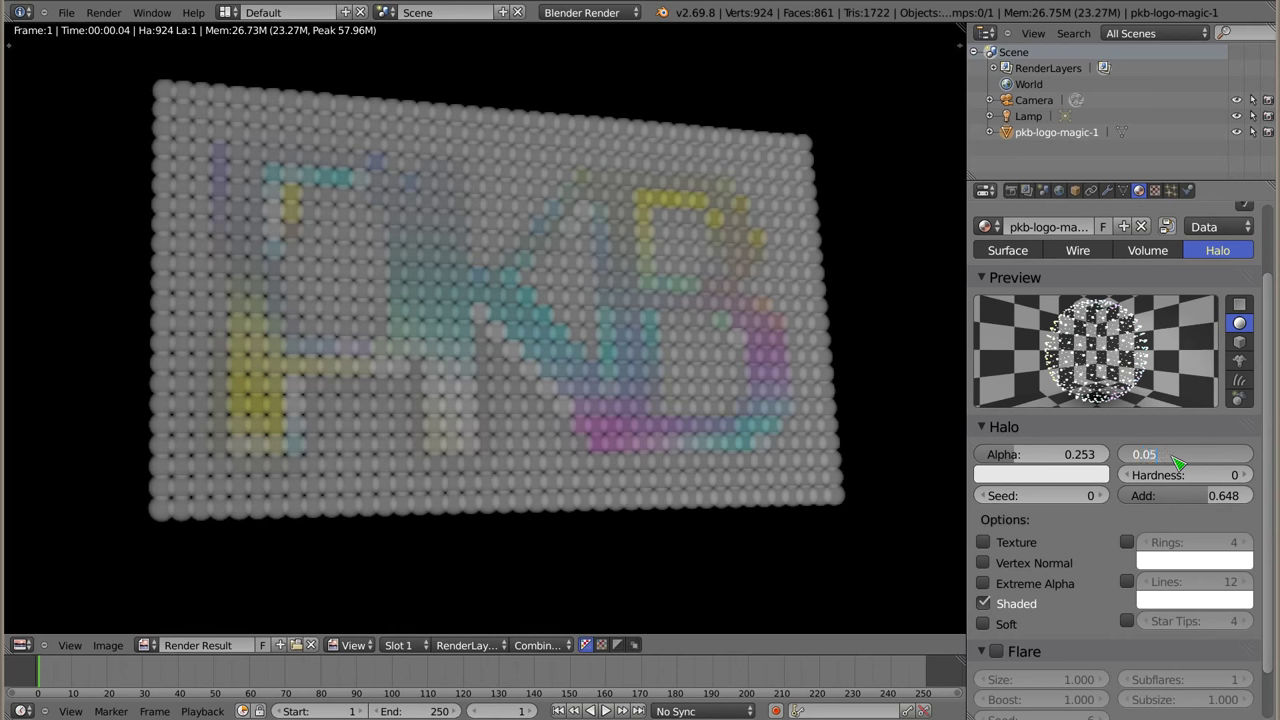
pyautogui.press('Return')
pyautogui.press('F12')
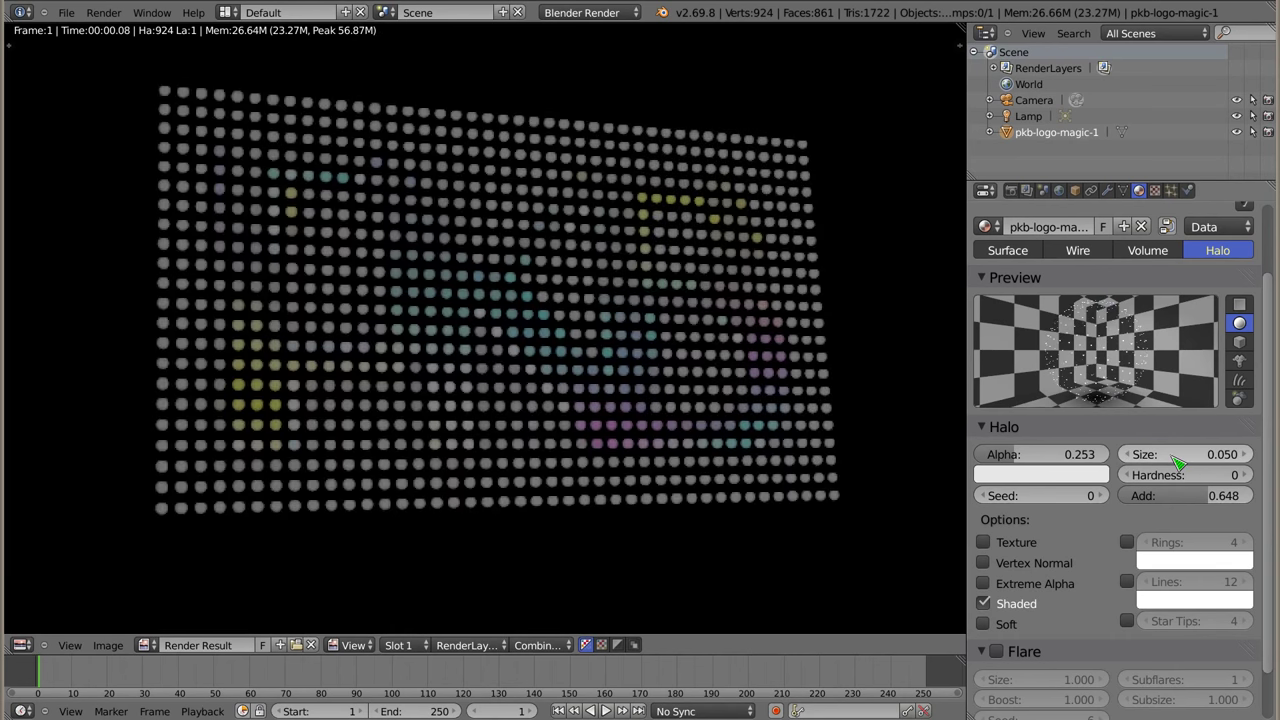
pyautogui.scroll(-4, 425, 362)
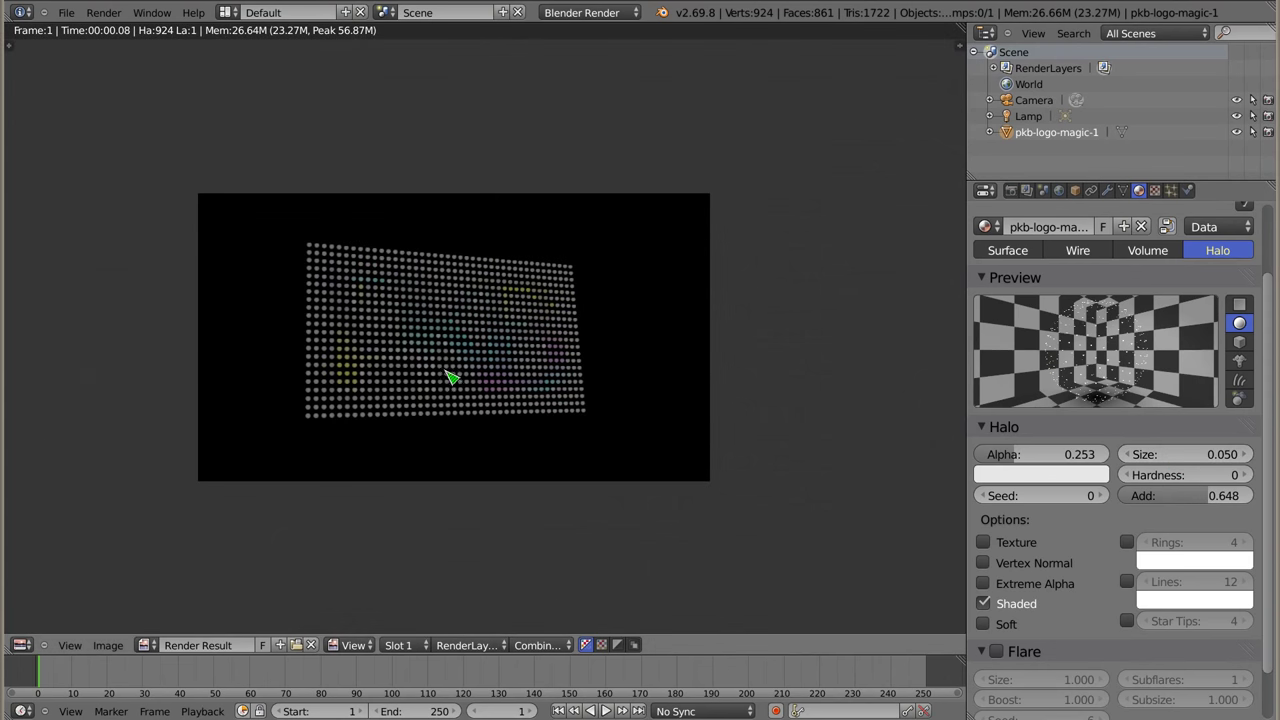
pyautogui.click(1165, 456)
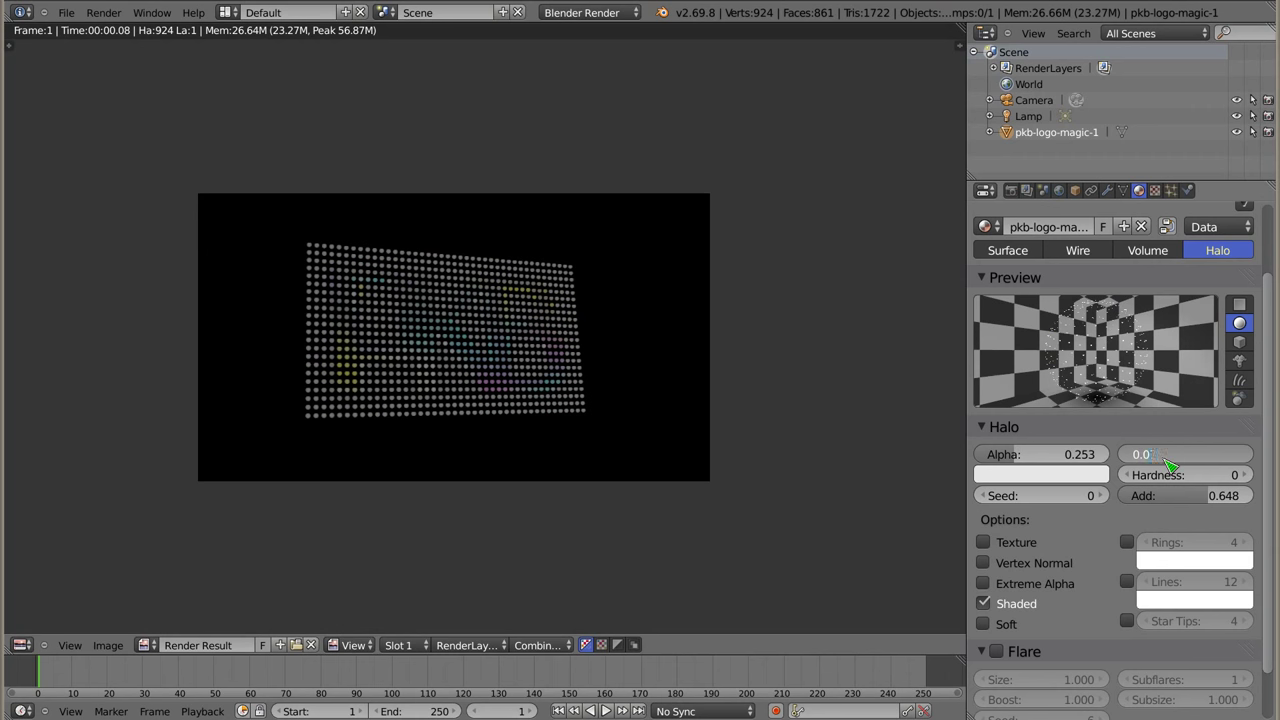
pyautogui.write('8')
pyautogui.press('Return')
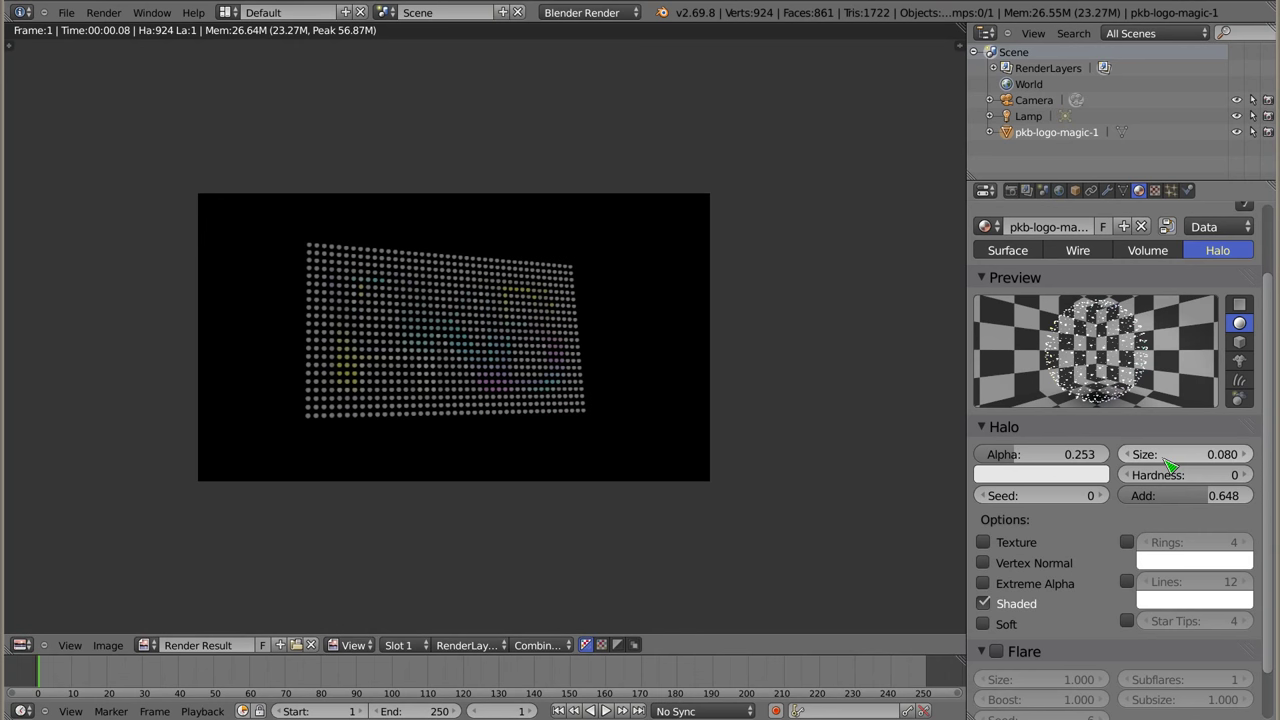
pyautogui.press('F12')
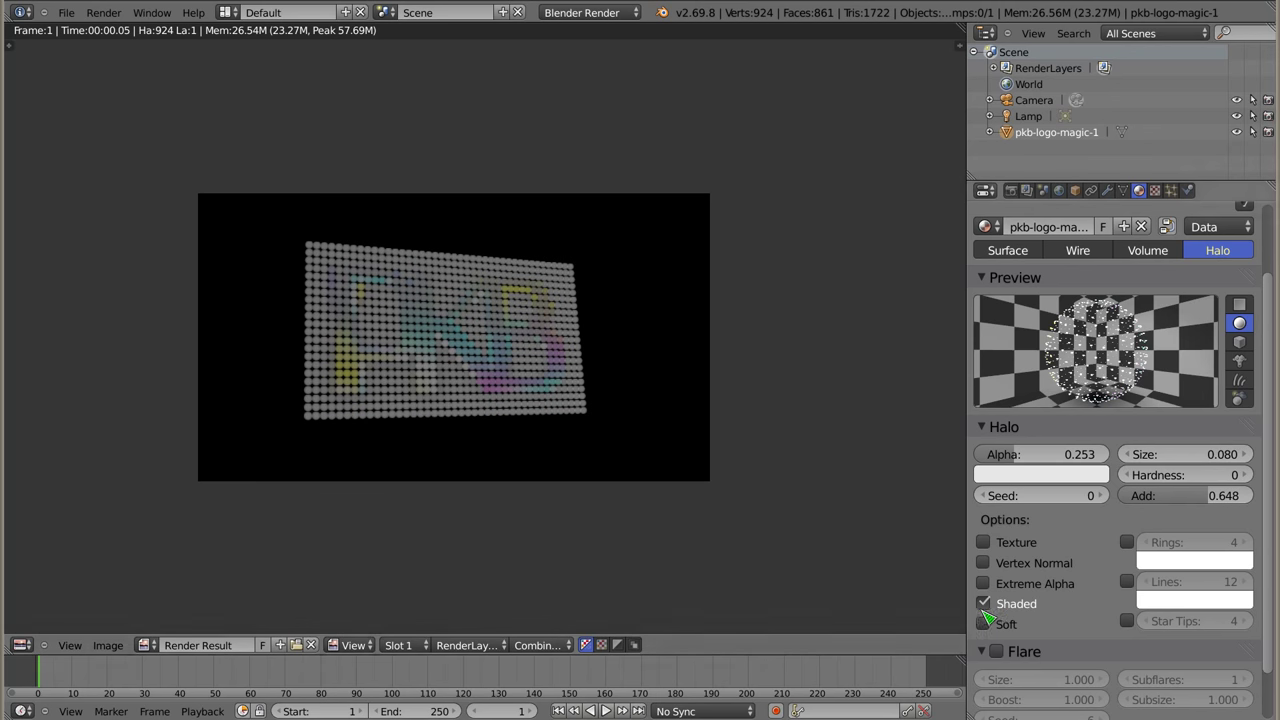
pyautogui.press('Escape')
# Delete the lamp and render the scene without it
pyautogui.rightClick(681, 463)
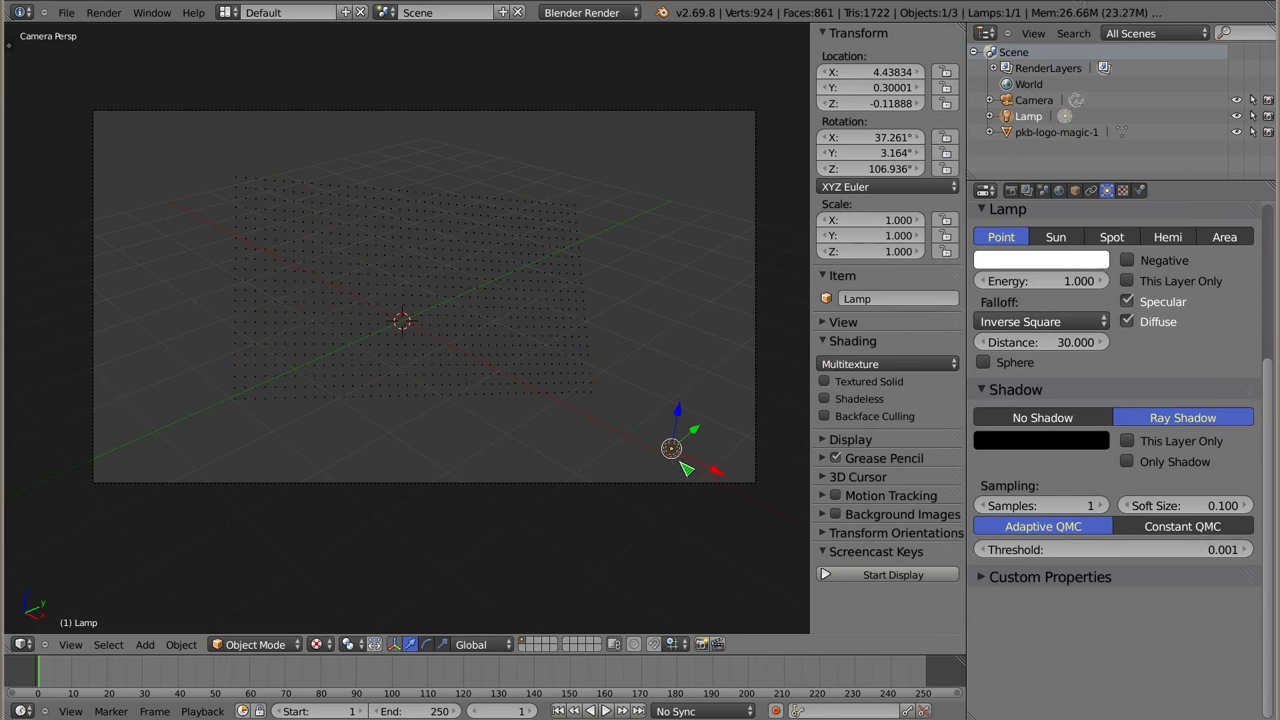
pyautogui.press('Delete')
pyautogui.press('F12')
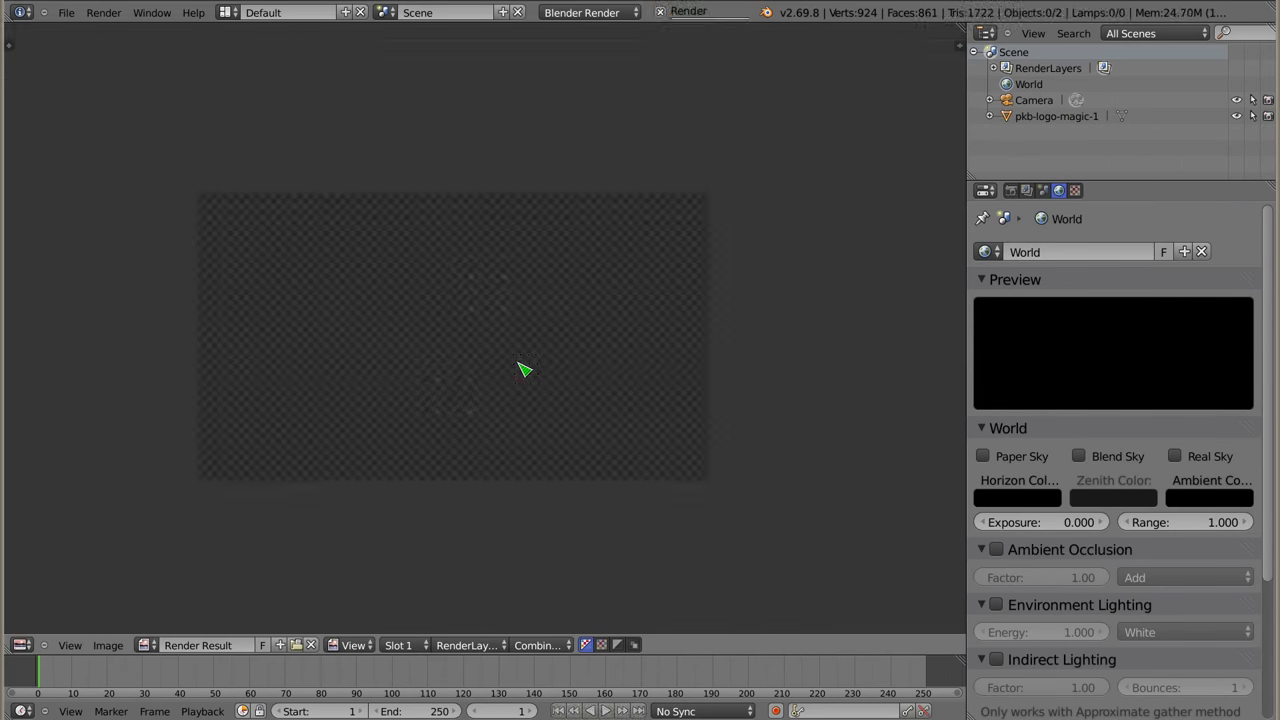
pyautogui.press('Escape')
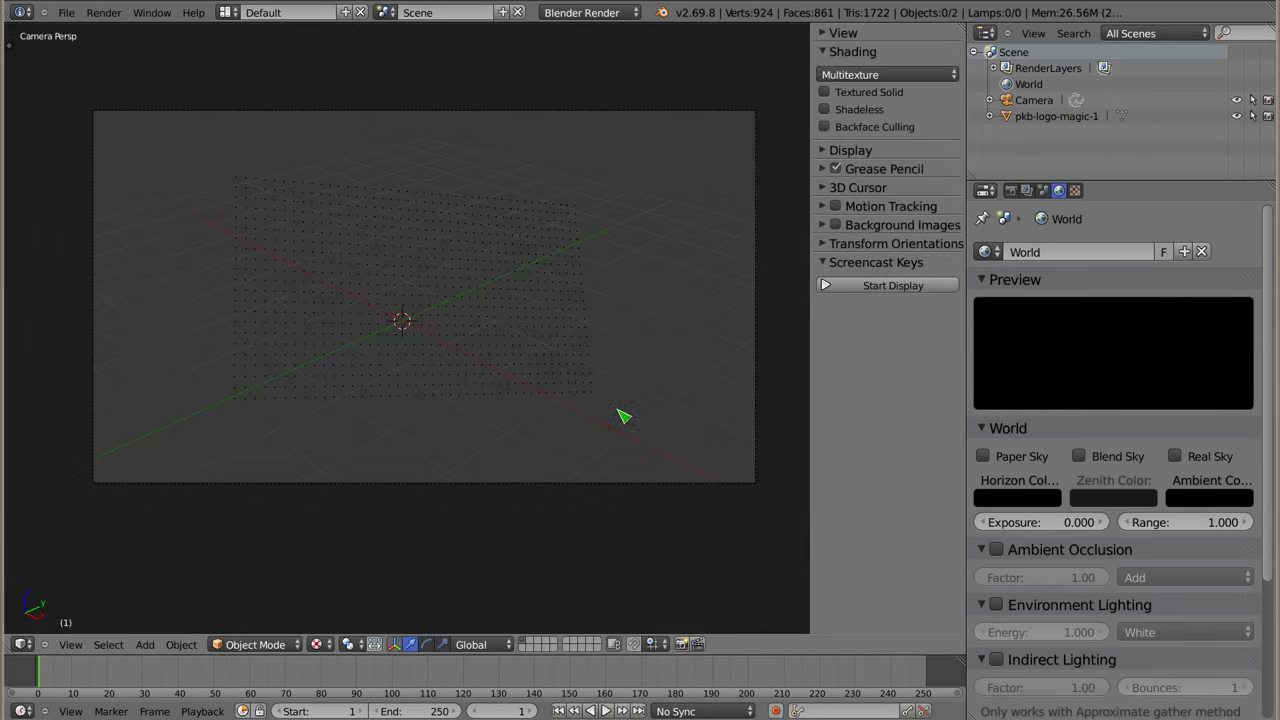
# Duplicate the whole logo mesh in place, doubling it to 1848 vertices
pyautogui.rightClick(455, 334)
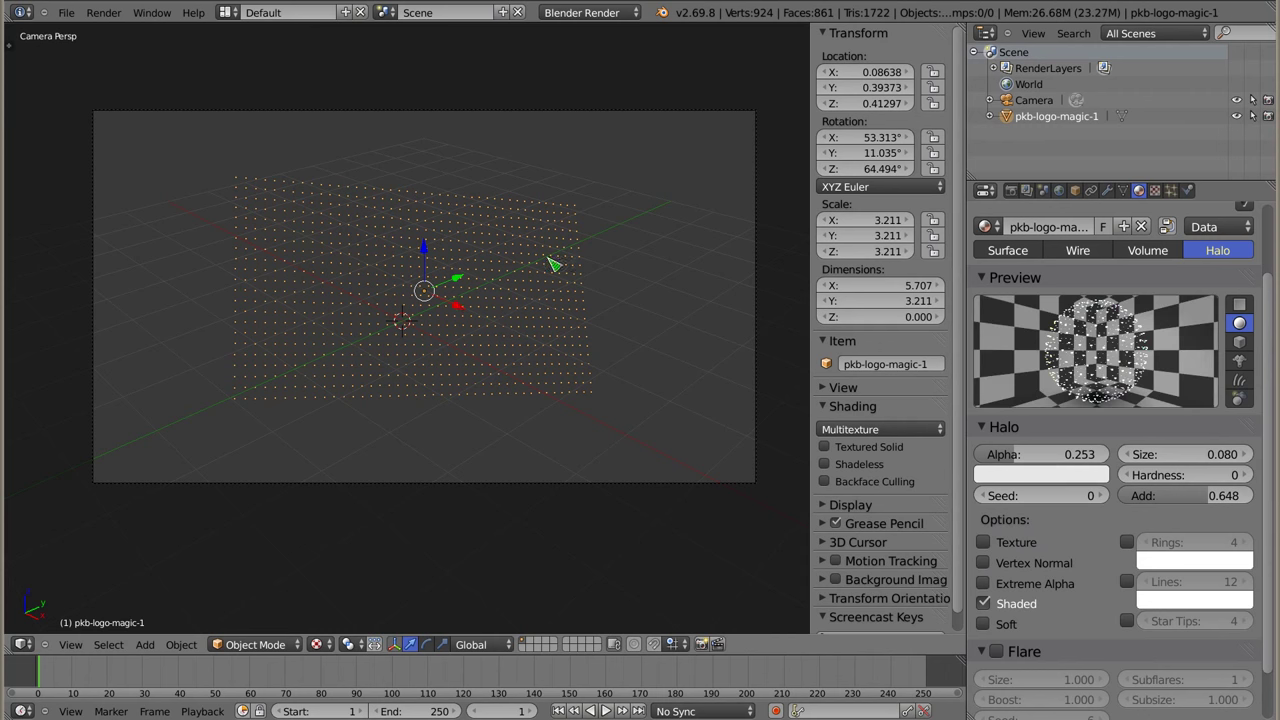
pyautogui.press('Tab')
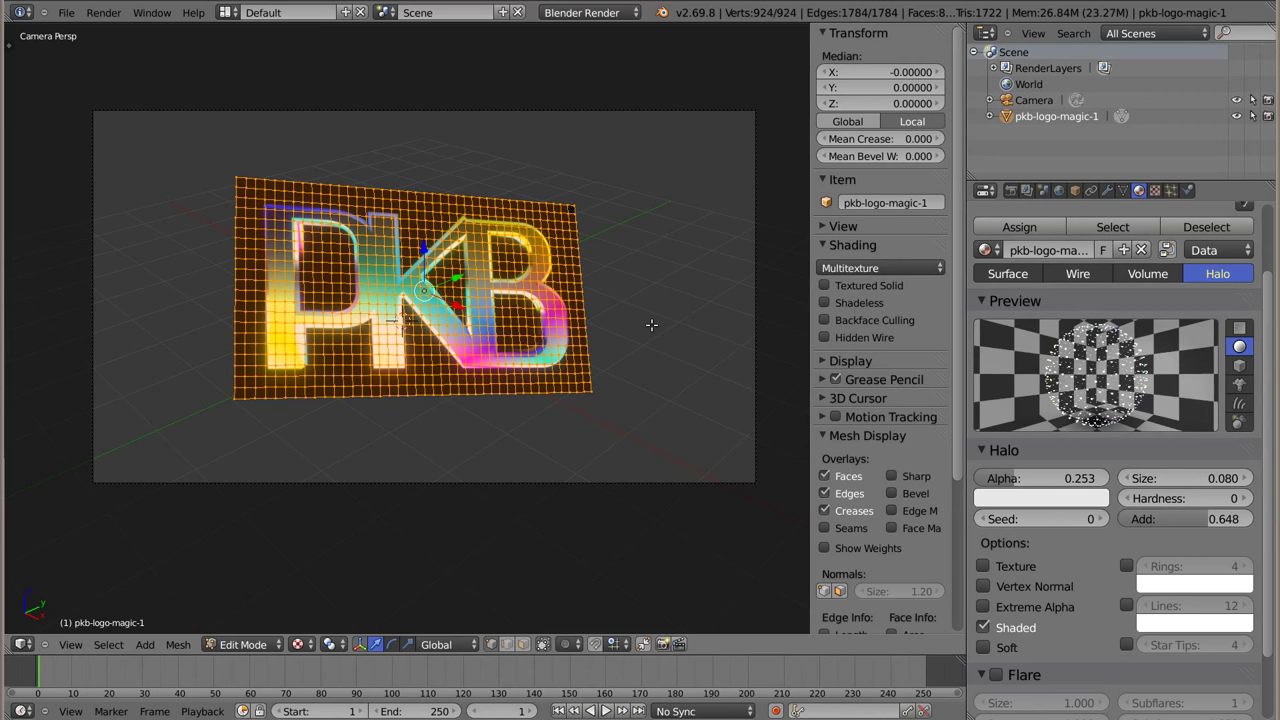
pyautogui.hotkey('shift', 'd')
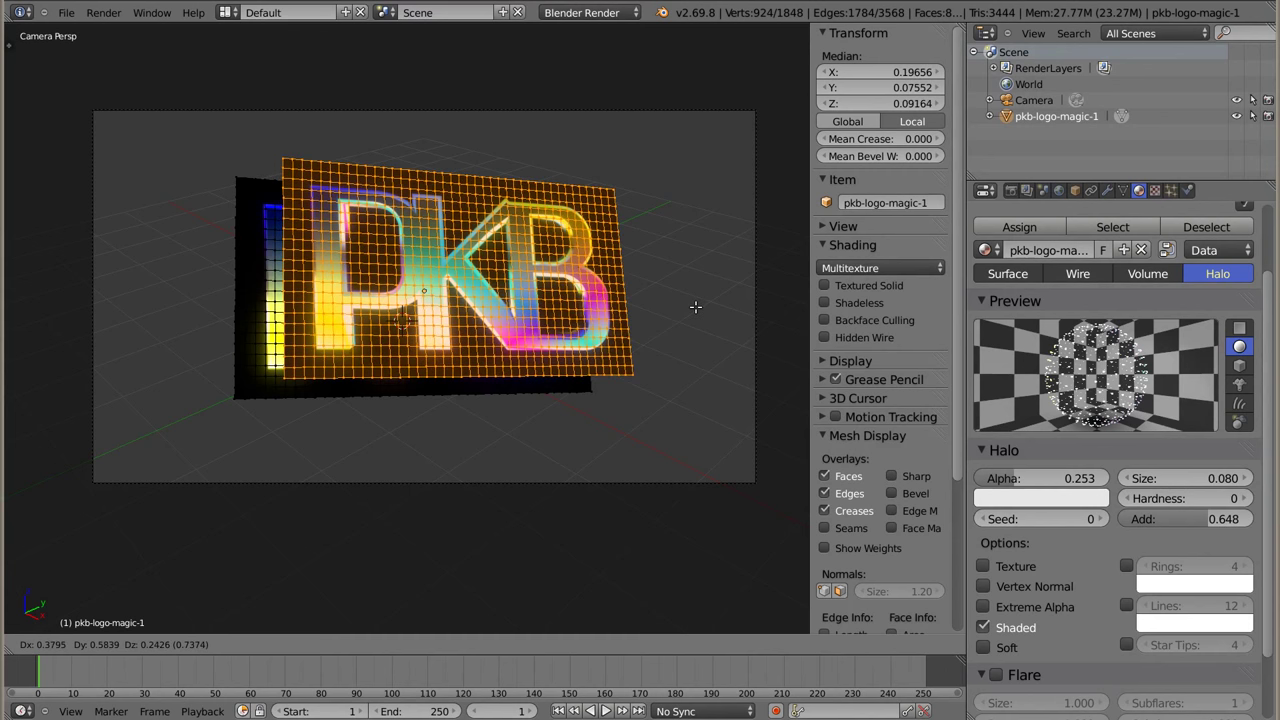
pyautogui.rightClick(695, 307)
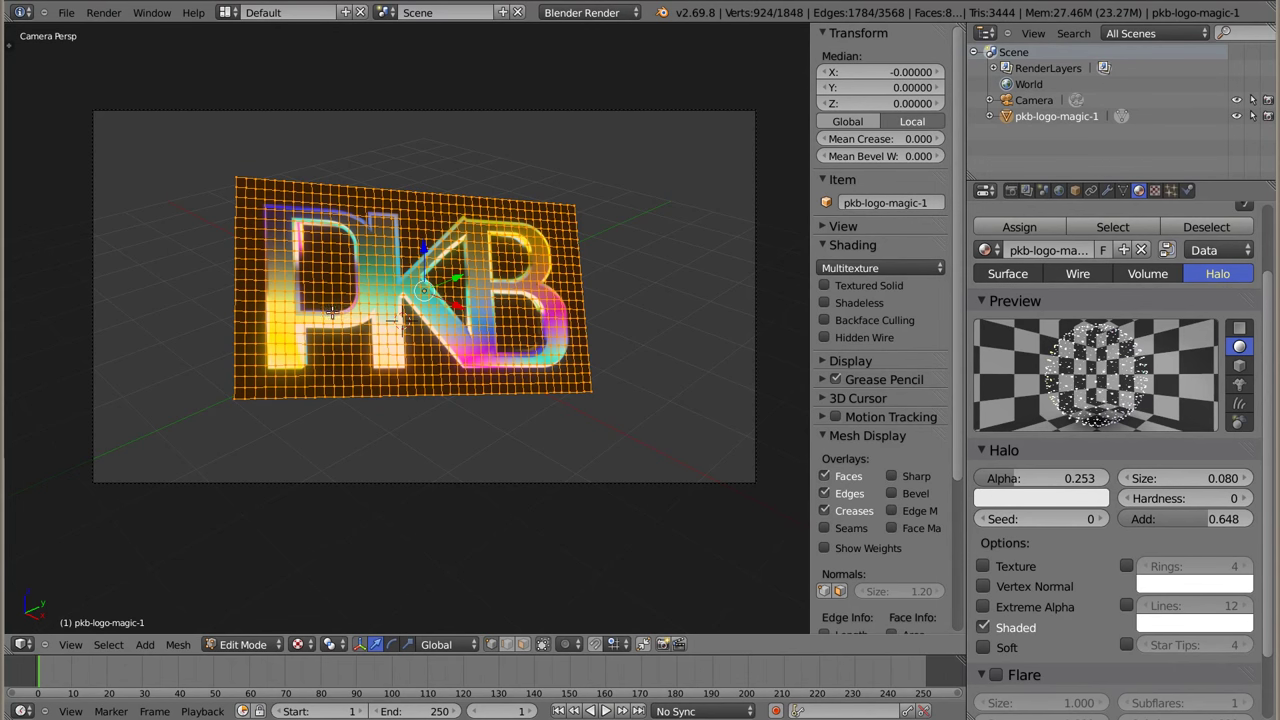
pyautogui.press('Tab')
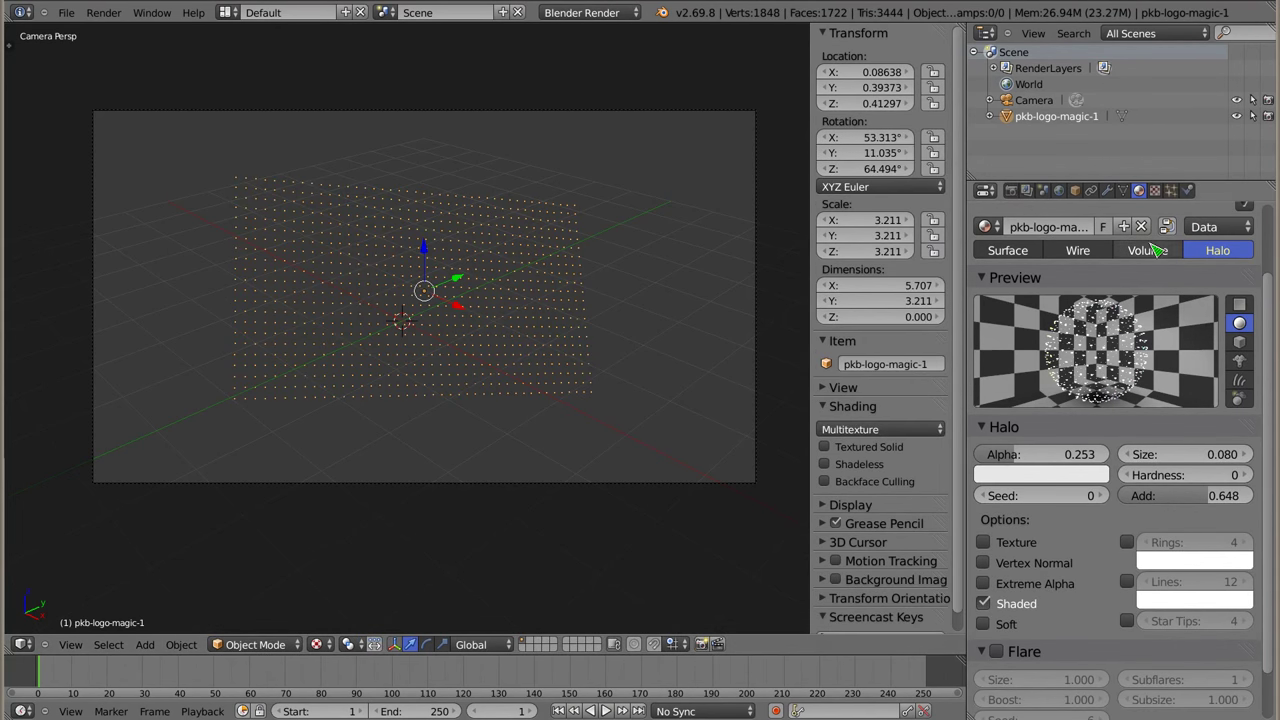
# Render the halo logo grid with F12 and zoom into the Render Result
pyautogui.press('F12')
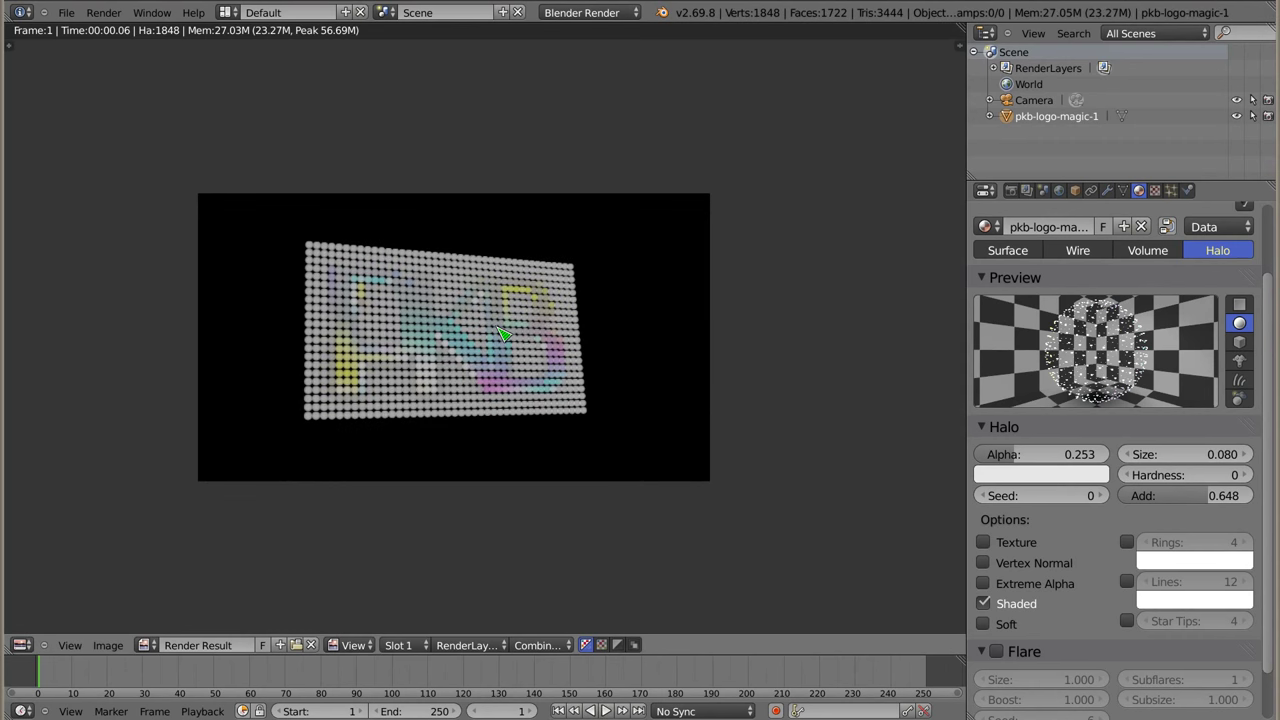
pyautogui.scroll(2, 437, 357)
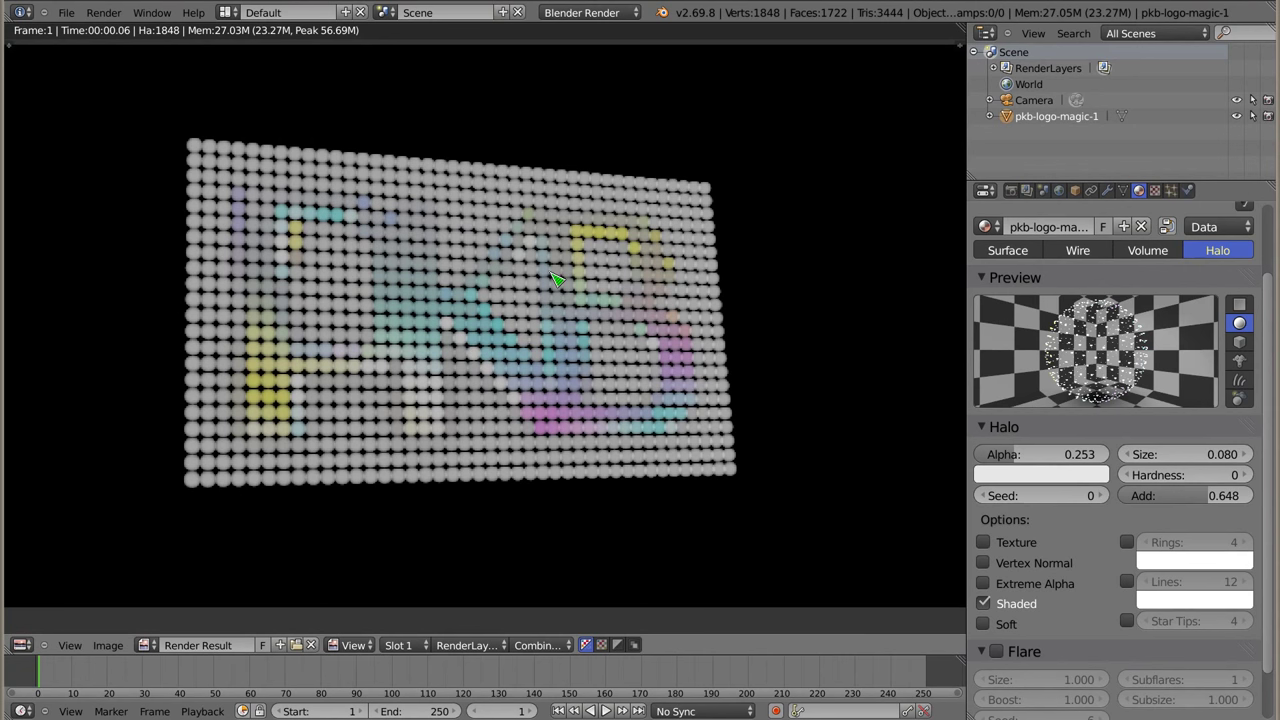
pyautogui.click(1053, 481)
# Darken the halo colour to deep blue and re-render
pyautogui.moveTo(1094, 232); pyautogui.dragTo(1094, 331)
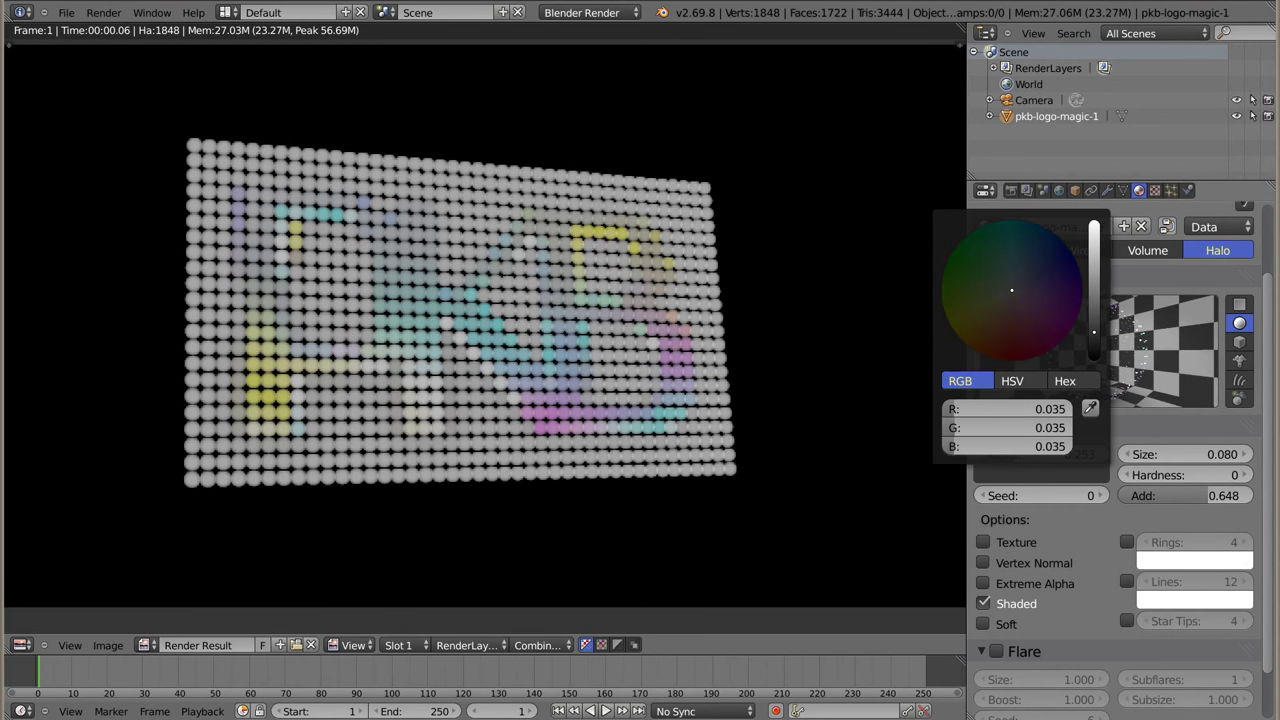
pyautogui.moveTo(1018, 295); pyautogui.dragTo(1078, 272)
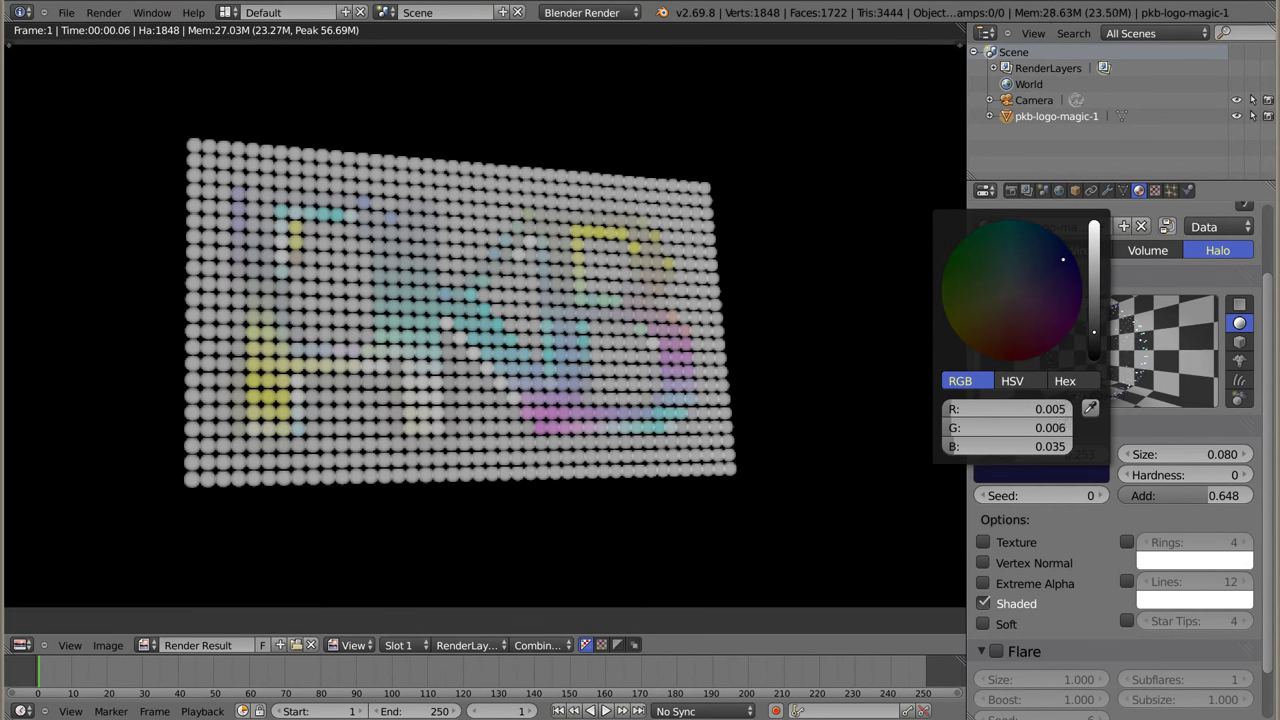
pyautogui.press('F12')
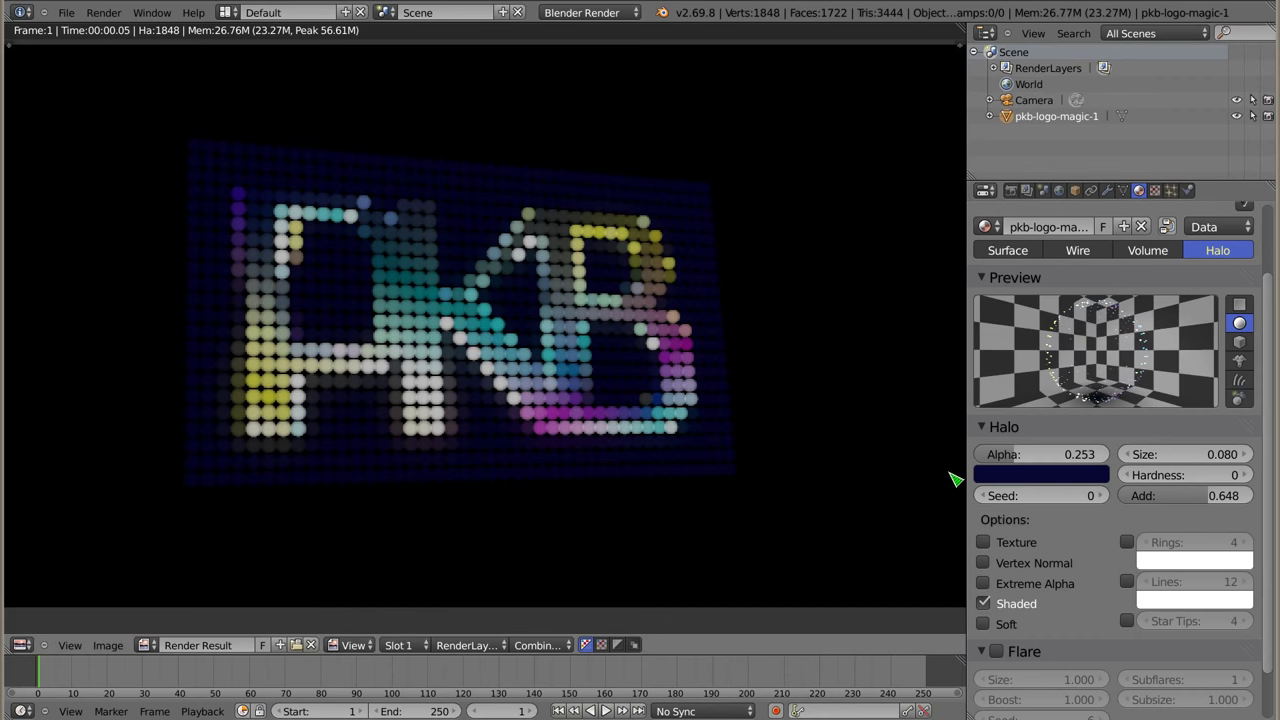
# Try a dark reddish halo colour and re-render to compare
pyautogui.click(1040, 478)
pyautogui.moveTo(1069, 281); pyautogui.dragTo(999, 333)
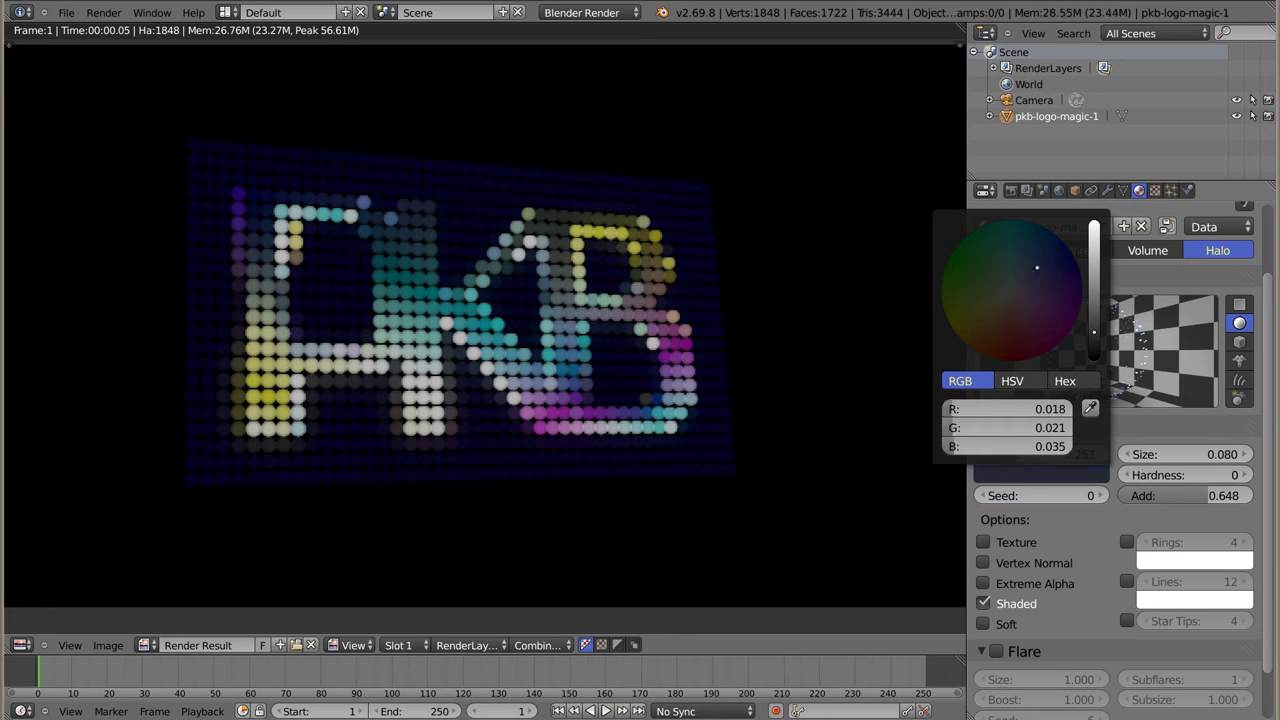
pyautogui.press('F12')
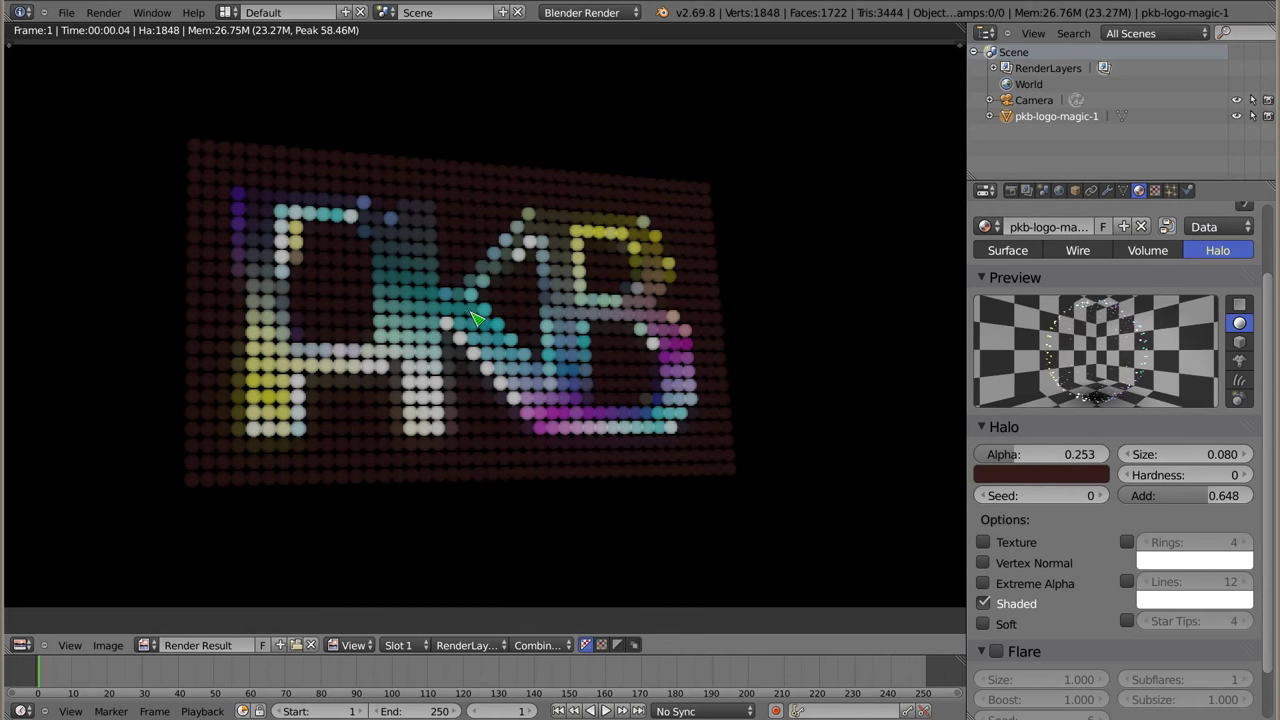
pyautogui.scroll(2, 475, 320)
pyautogui.scroll(-1, 449, 325)
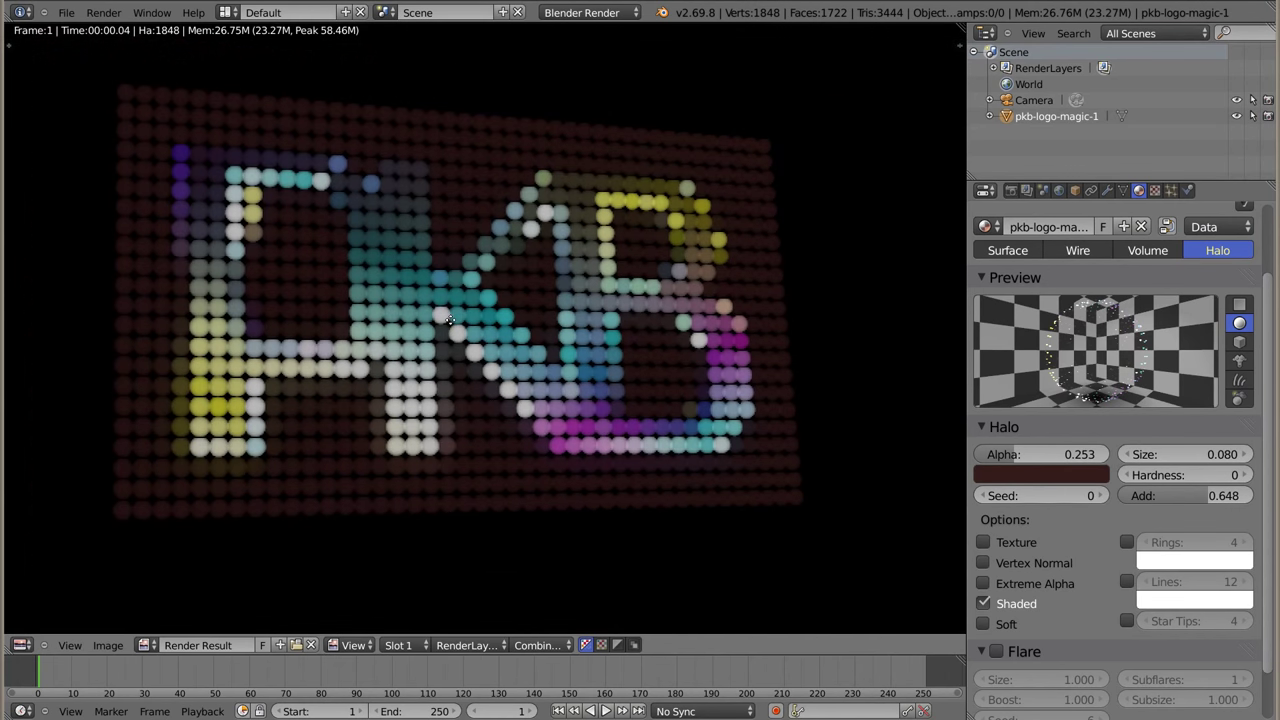
# Return the halo colour to a slightly brighter dark blue, re-render and recentre the image
pyautogui.click(1040, 476)
pyautogui.click(1056, 266)
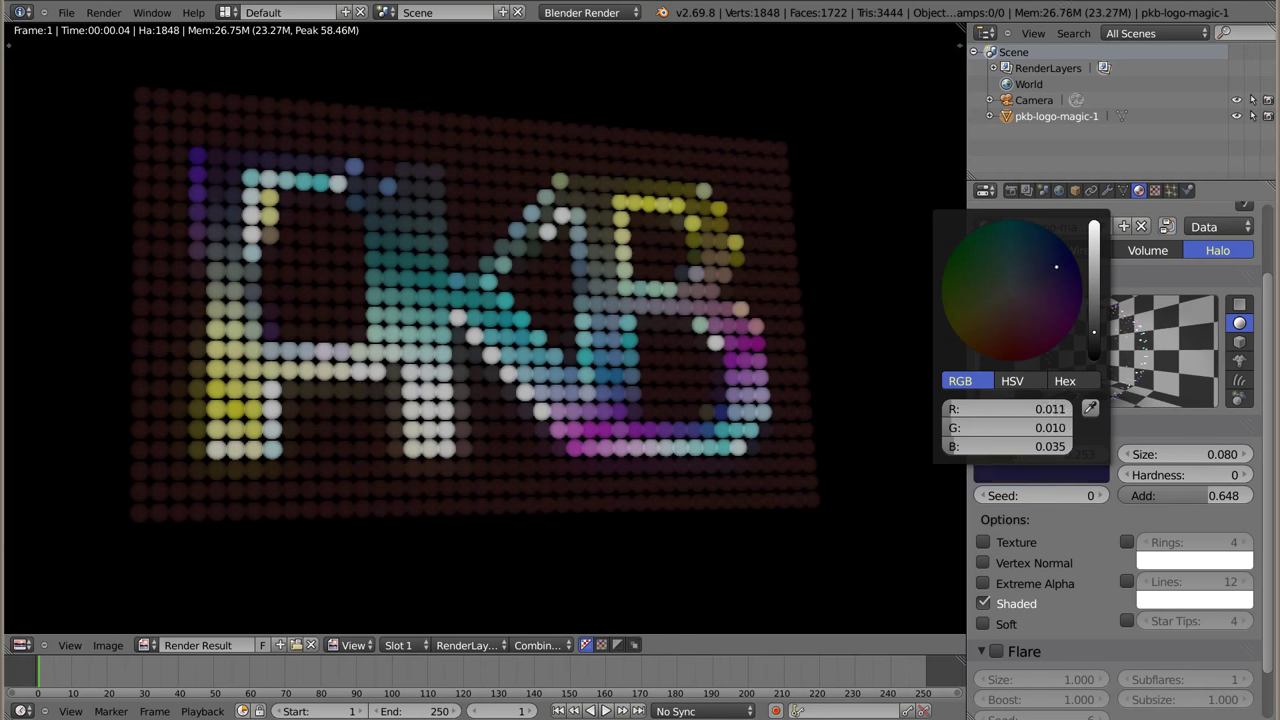
pyautogui.moveTo(1094, 332); pyautogui.dragTo(1094, 318)
pyautogui.press('F12')
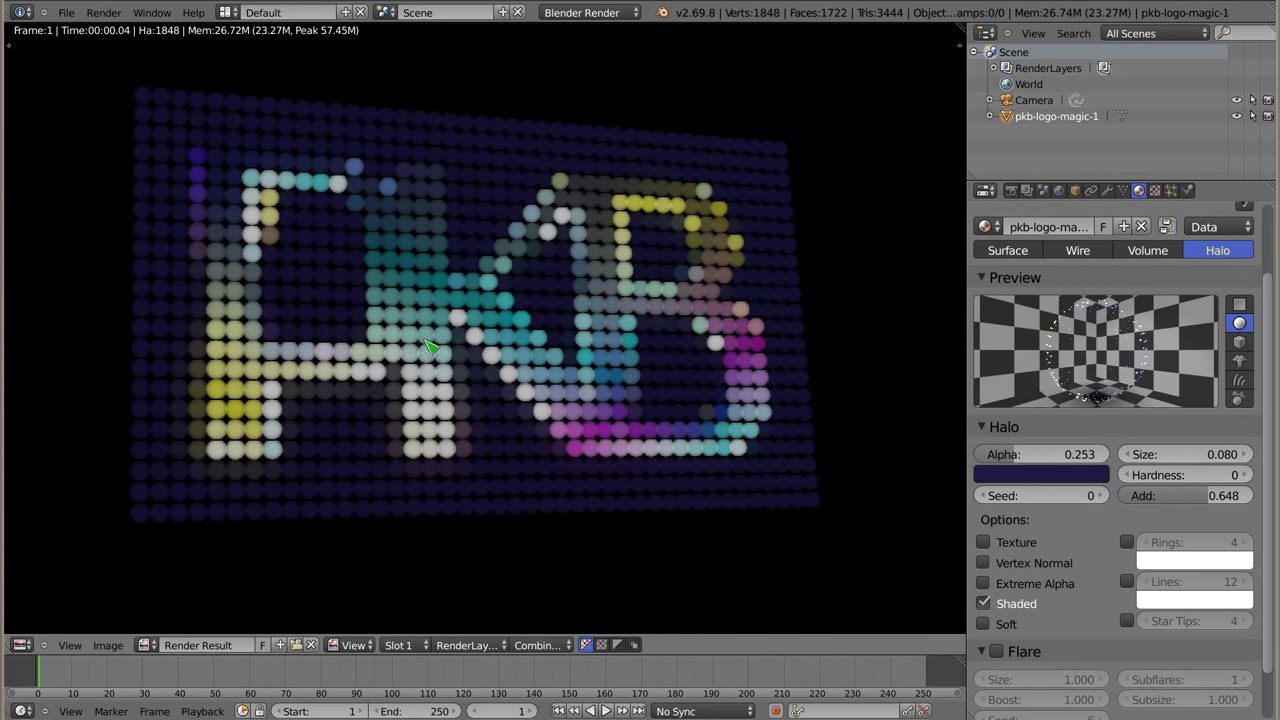
pyautogui.scroll(-1, 428, 346)
pyautogui.scroll(-1, 485, 345)
pyautogui.scroll(-1, 480, 318)
pyautogui.moveTo(453, 312); pyautogui.dragTo(460, 318, button='middle')
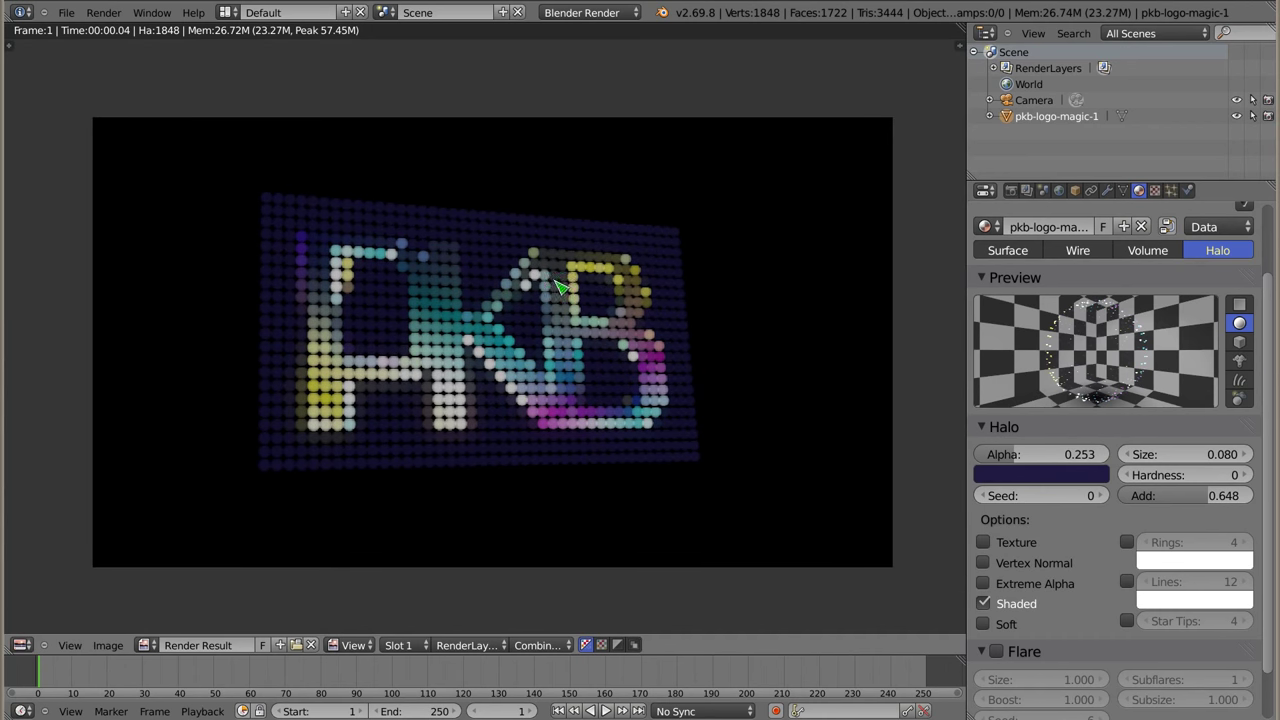
# Raise halo Hardness to about 51–52, comparing re-renders against the previous one
pyautogui.moveTo(1232, 474); pyautogui.dragTo(1262, 474)
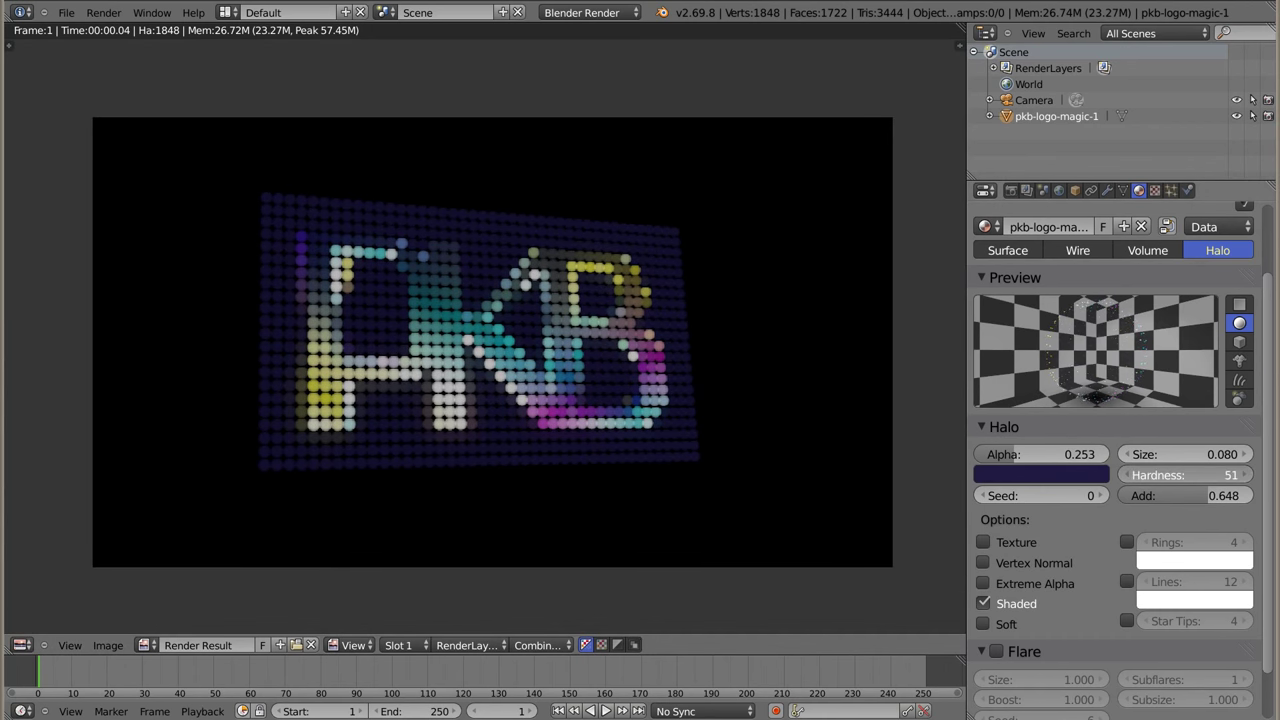
pyautogui.press('F12')
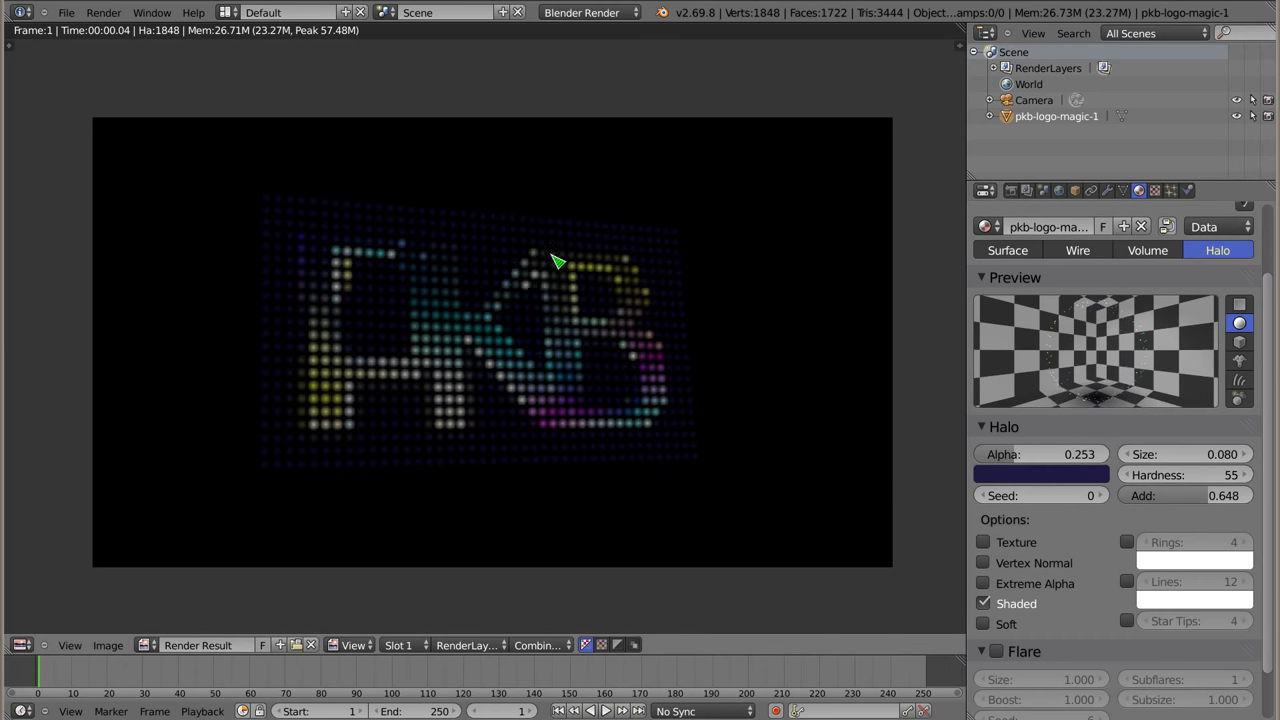
pyautogui.press('j')
pyautogui.press('j')
pyautogui.moveTo(1185, 475)
pyautogui.mouseDown()
pyautogui.moveTo(1165, 475)
pyautogui.moveTo(1235, 495)
pyautogui.mouseUp()
pyautogui.press('F12')
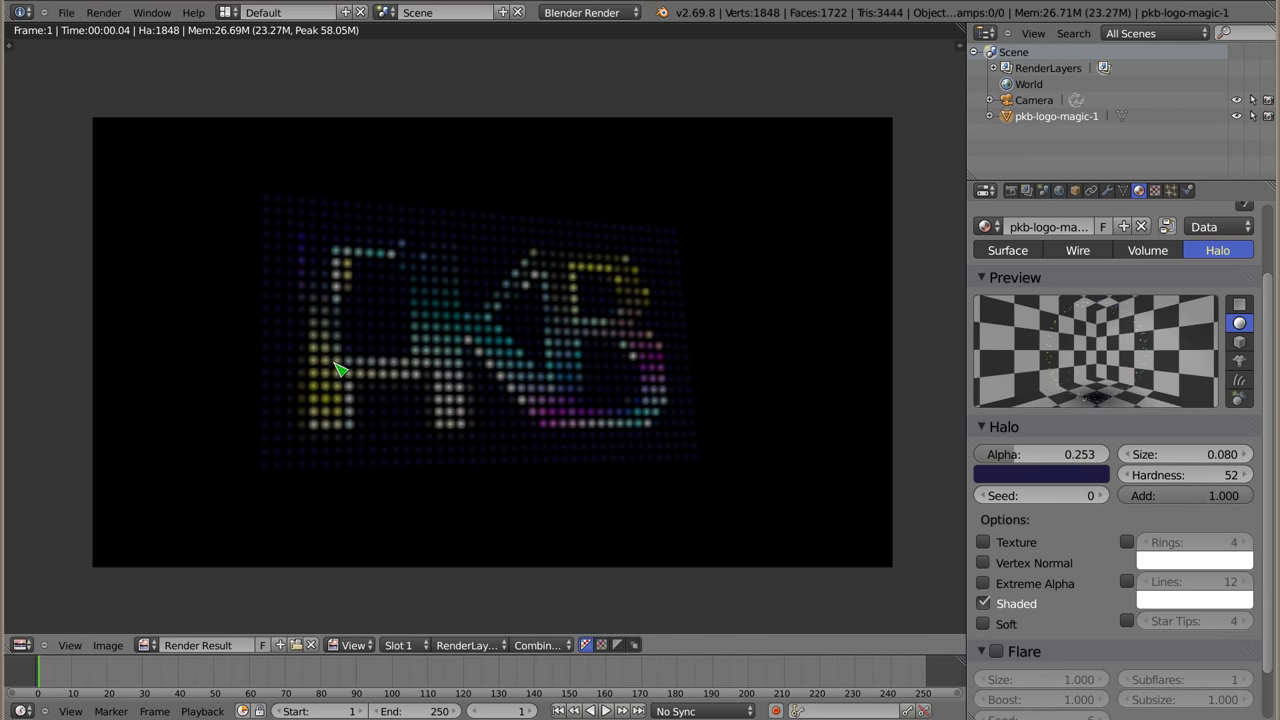
# Turn halo Add down to 0, re-render, and push Hardness up to 117
pyautogui.moveTo(1186, 498); pyautogui.dragTo(1120, 498)
pyautogui.press('F12')
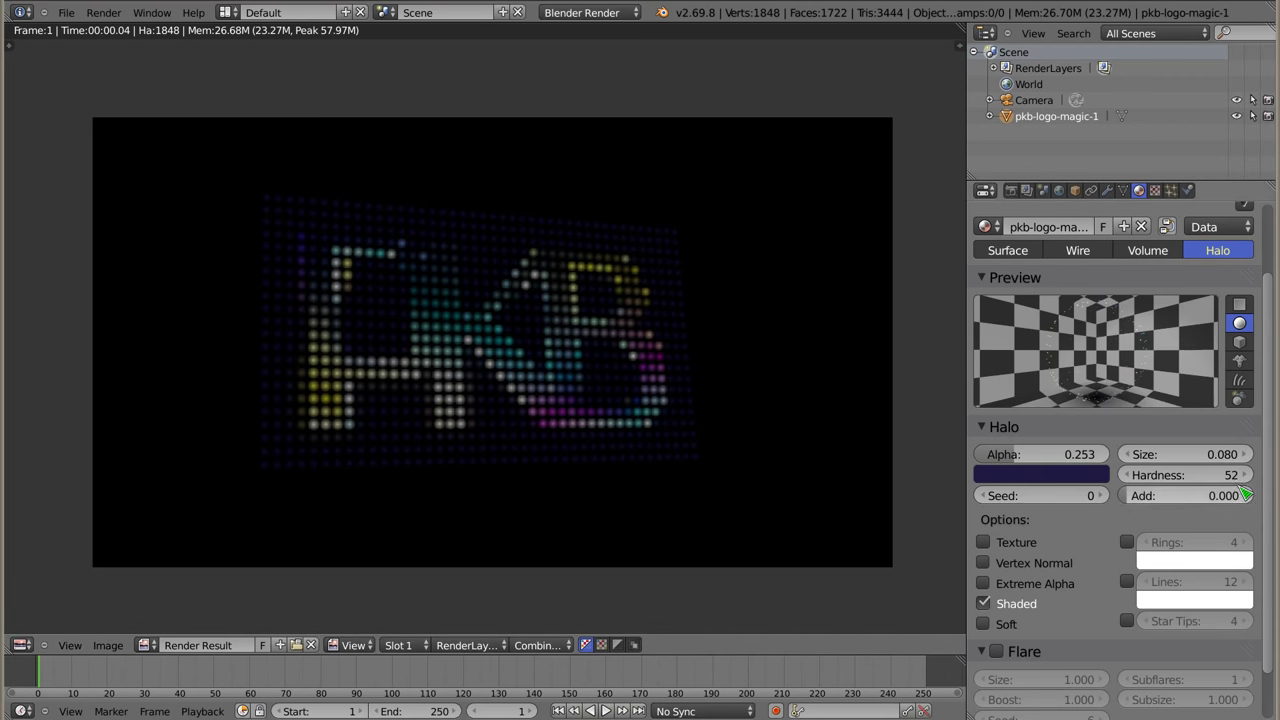
pyautogui.moveTo(1180, 478); pyautogui.dragTo(1215, 478)
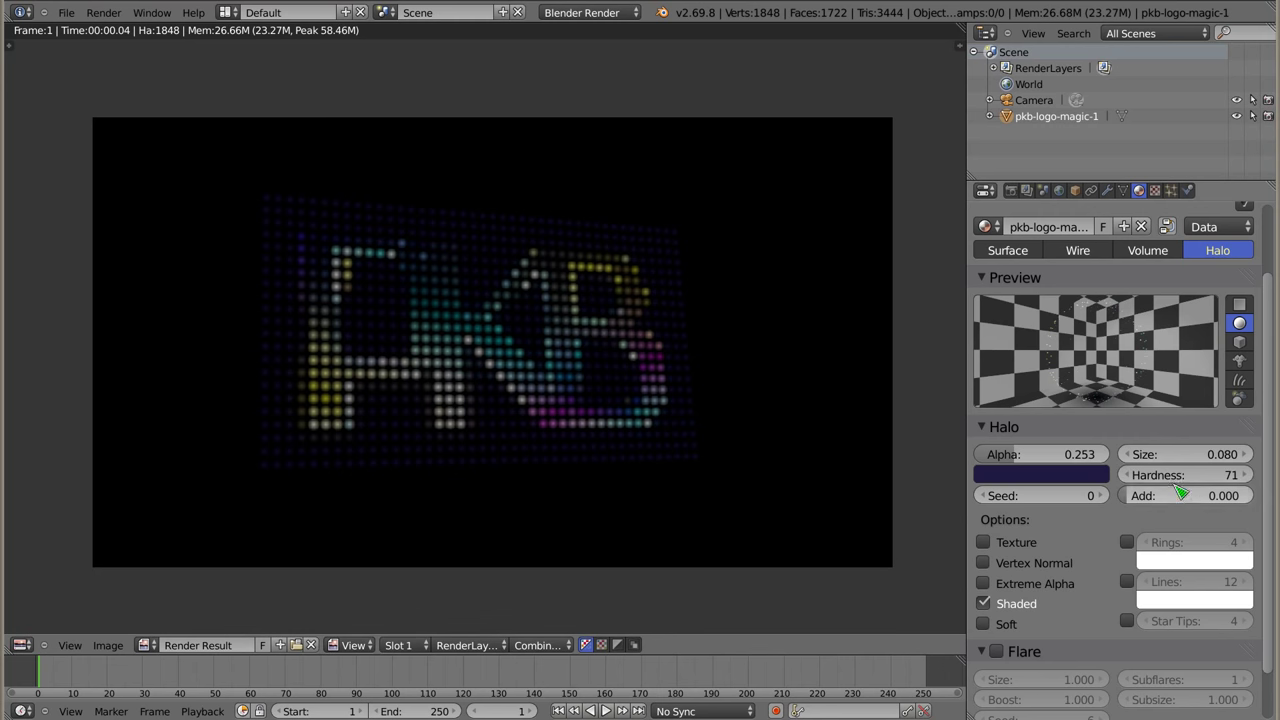
pyautogui.moveTo(1215, 475); pyautogui.dragTo(1270, 475)
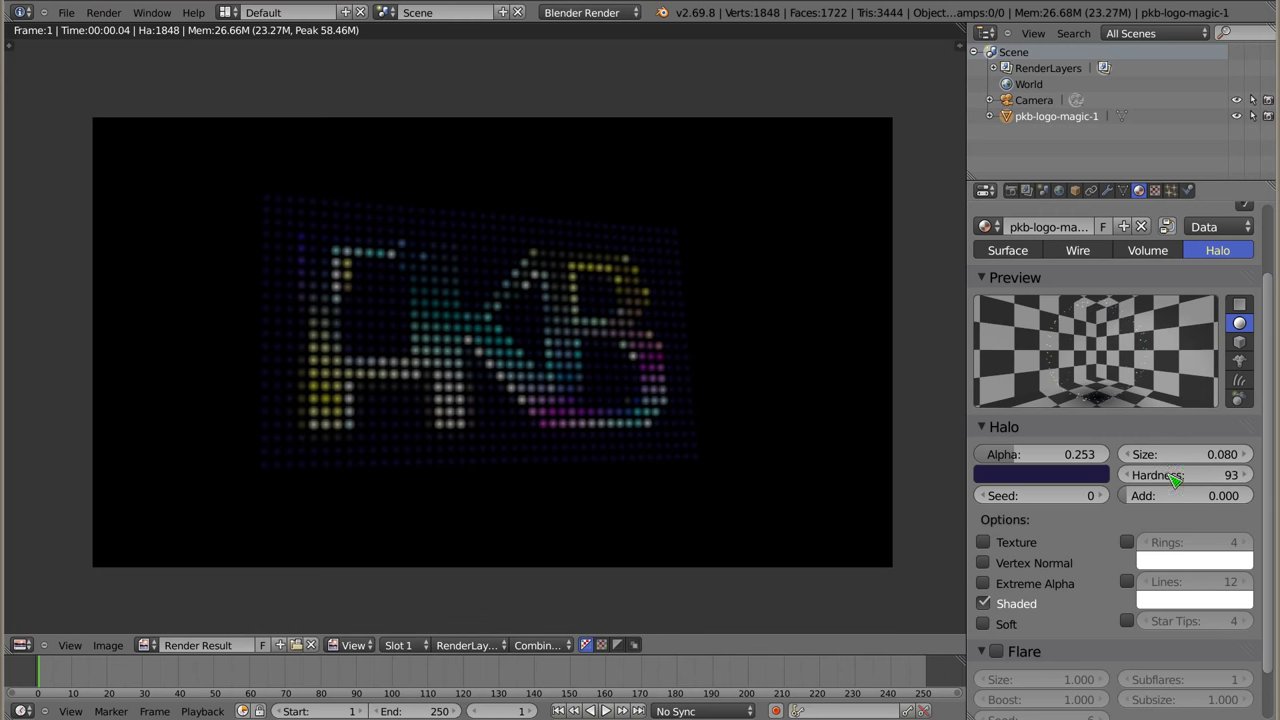
pyautogui.moveTo(1185, 495)
pyautogui.mouseDown()
pyautogui.moveTo(1240, 495)
pyautogui.moveTo(1245, 475)
pyautogui.mouseUp()
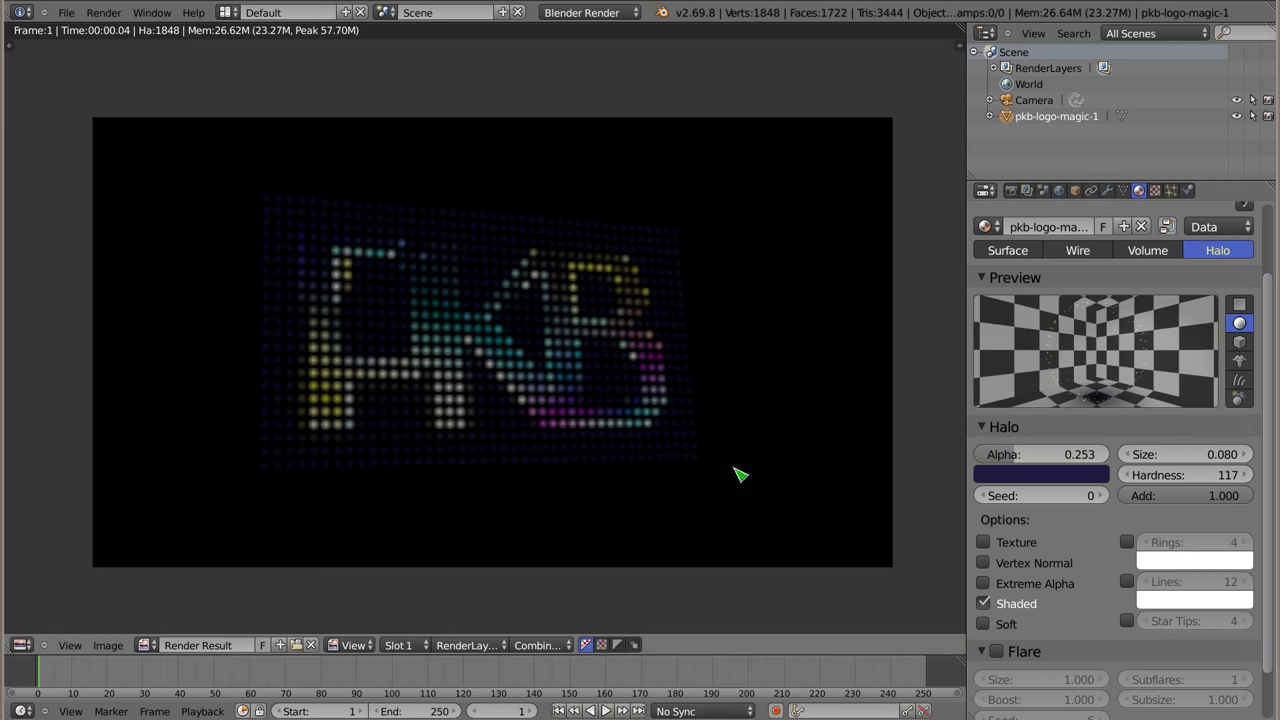
# Slightly adjust the dark blue halo colour and raise halo Alpha to 0.506
pyautogui.click(1066, 480)
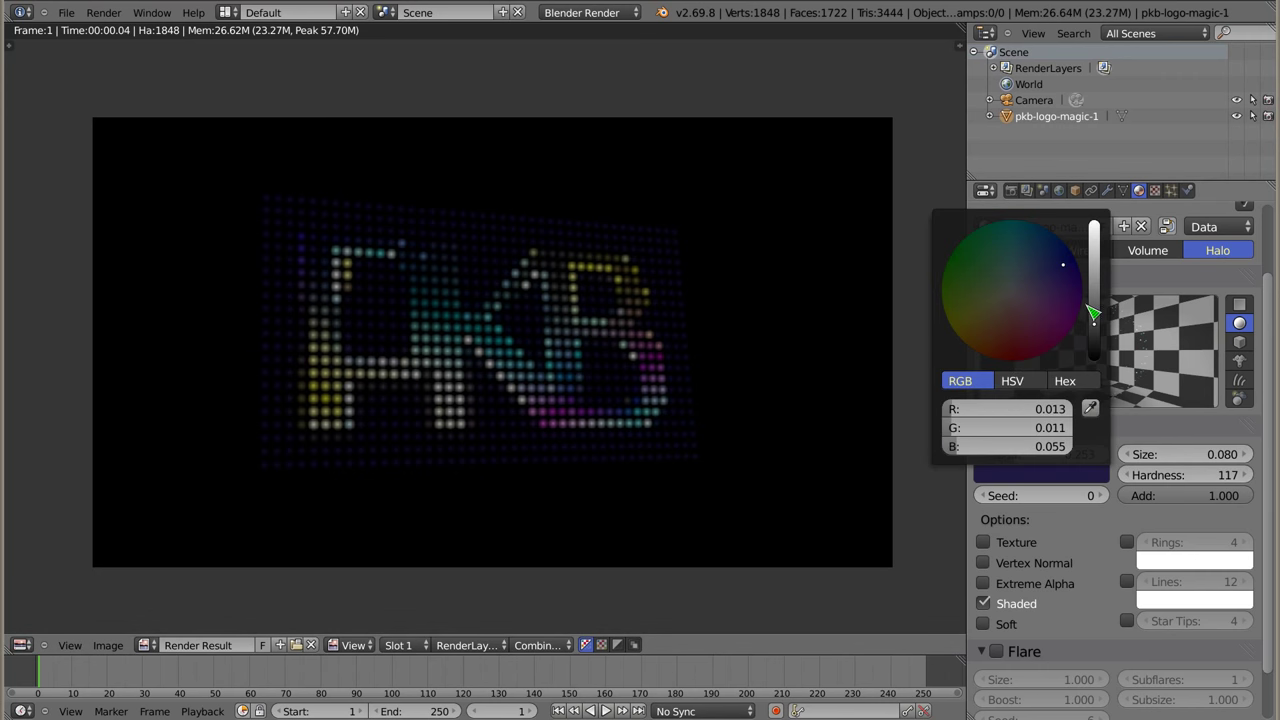
pyautogui.moveTo(1100, 330); pyautogui.dragTo(1100, 324)
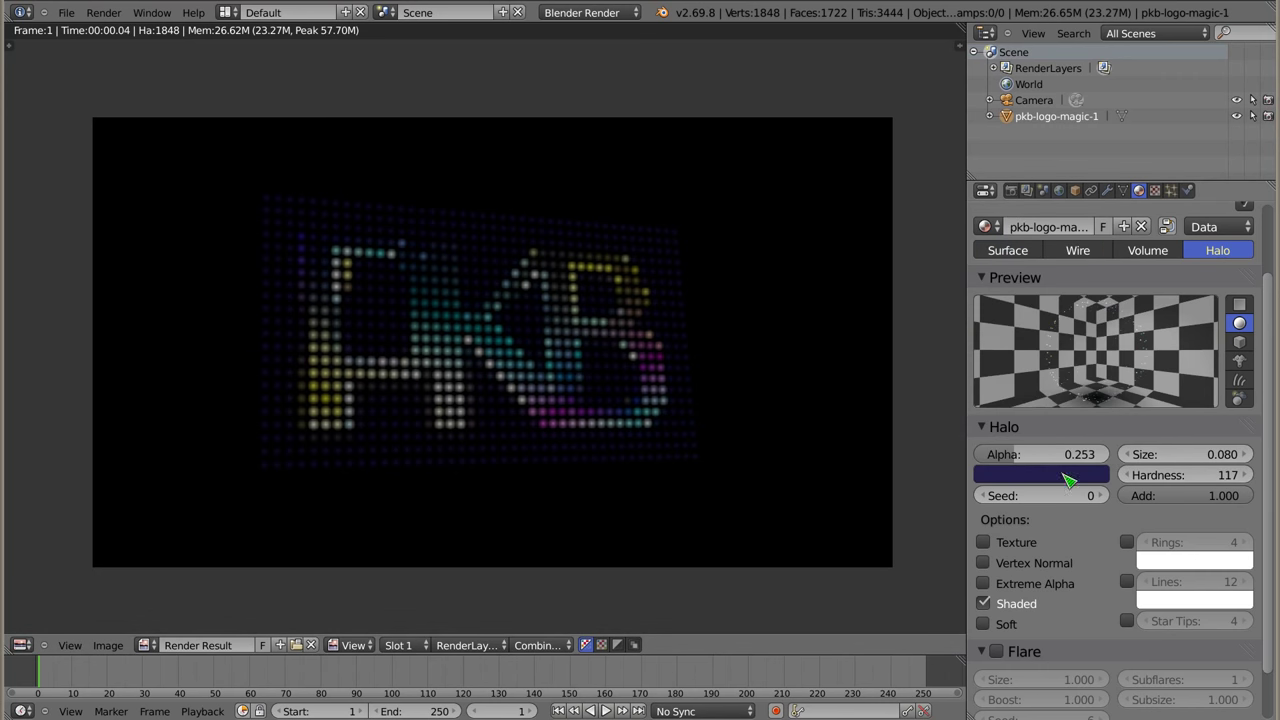
pyautogui.moveTo(1040, 454); pyautogui.dragTo(1080, 454)
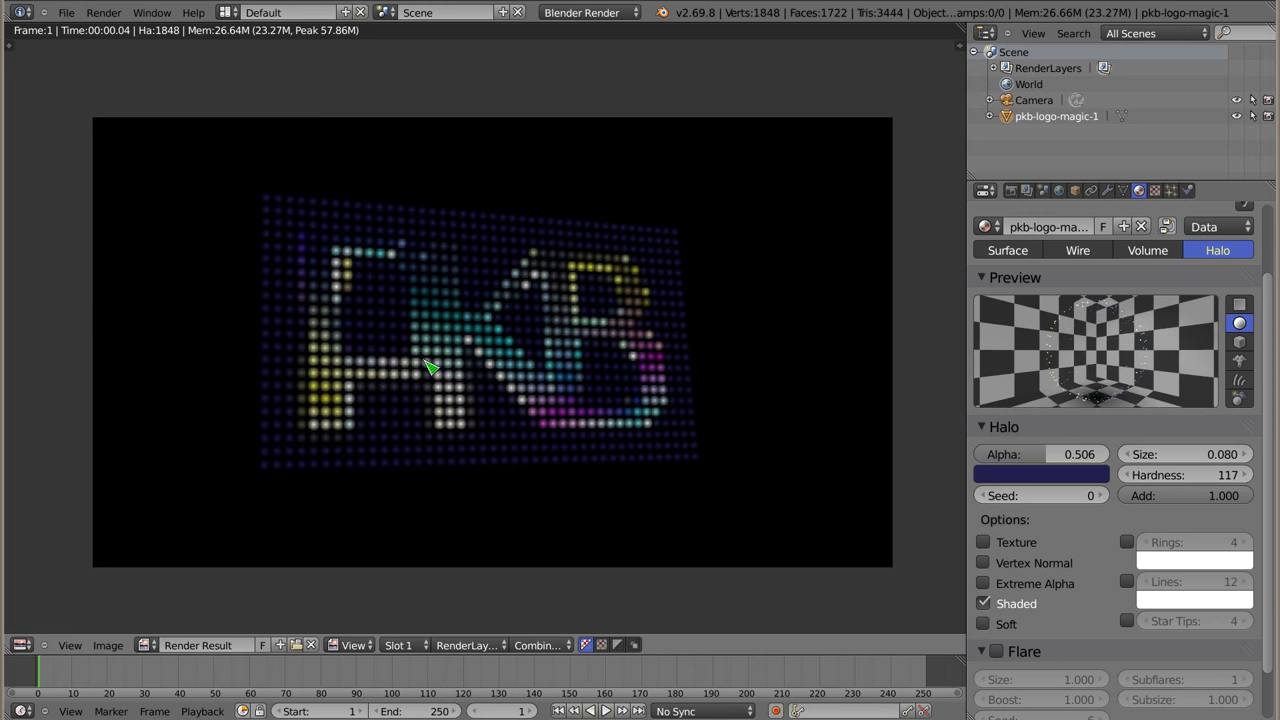
pyautogui.click(1157, 191)
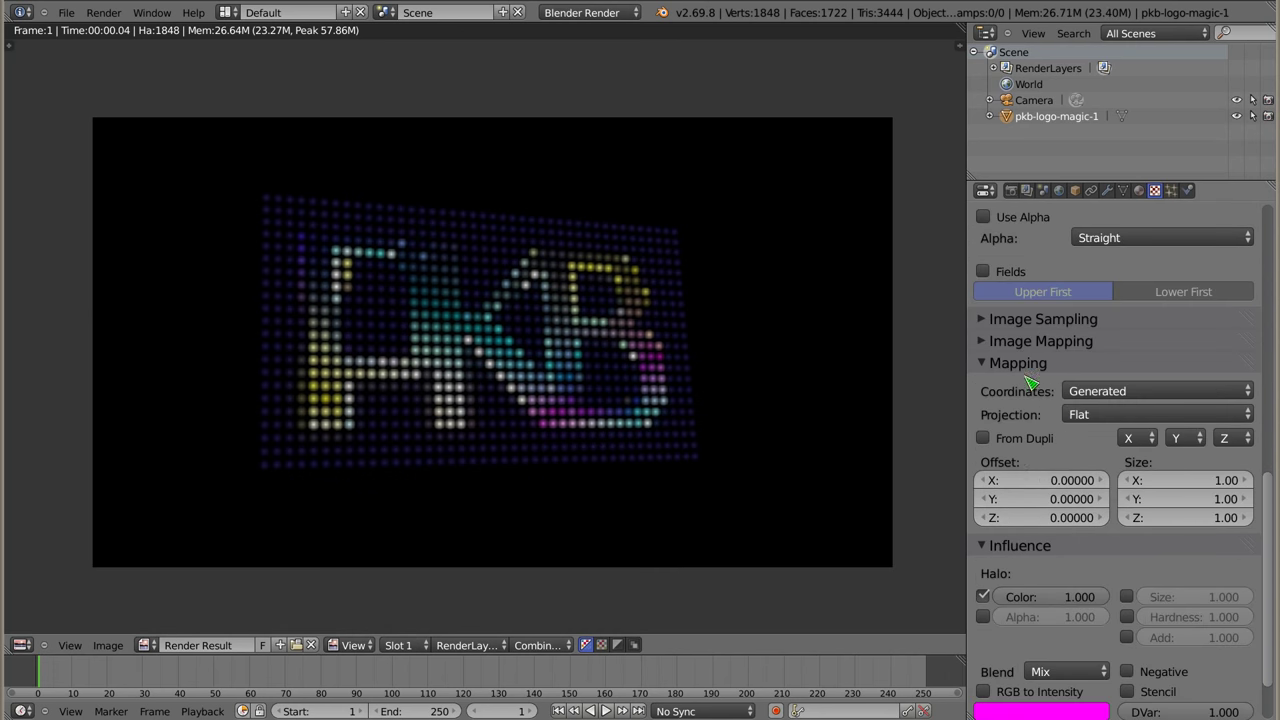
# Set the texture Mapping Offset X to 0.1 and check it in a render
pyautogui.click(1100, 481)
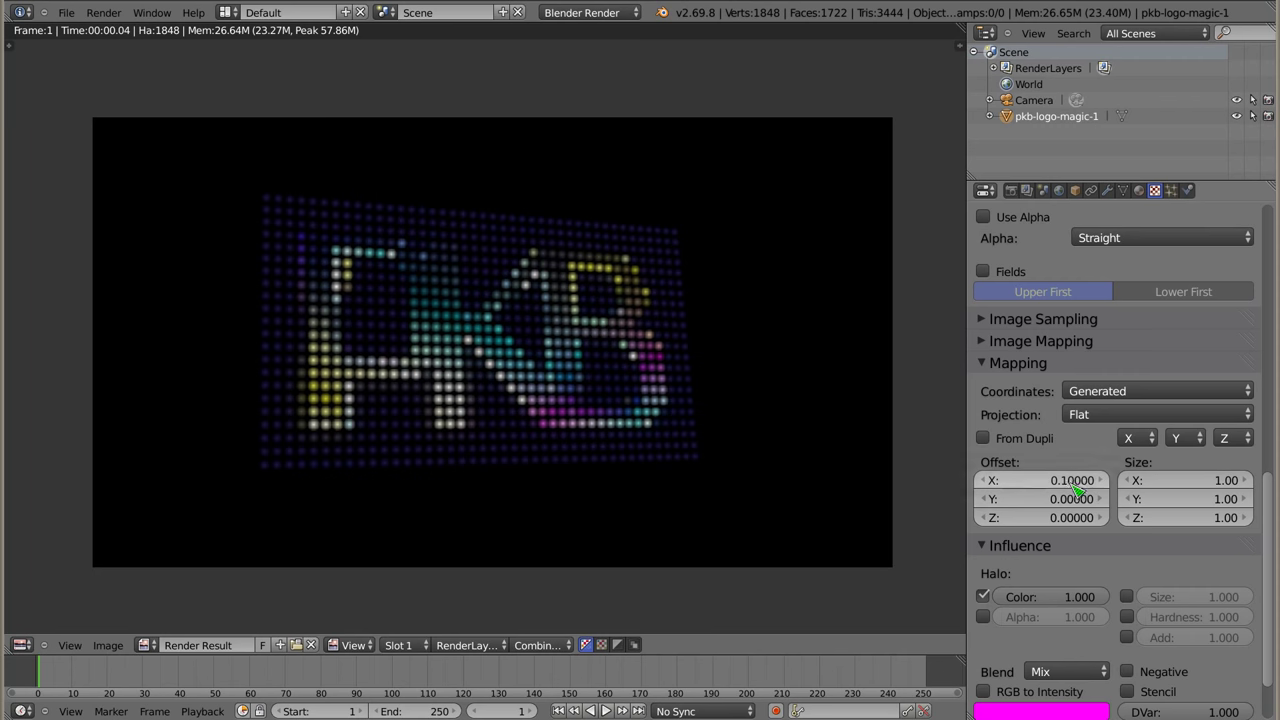
pyautogui.press('F12')
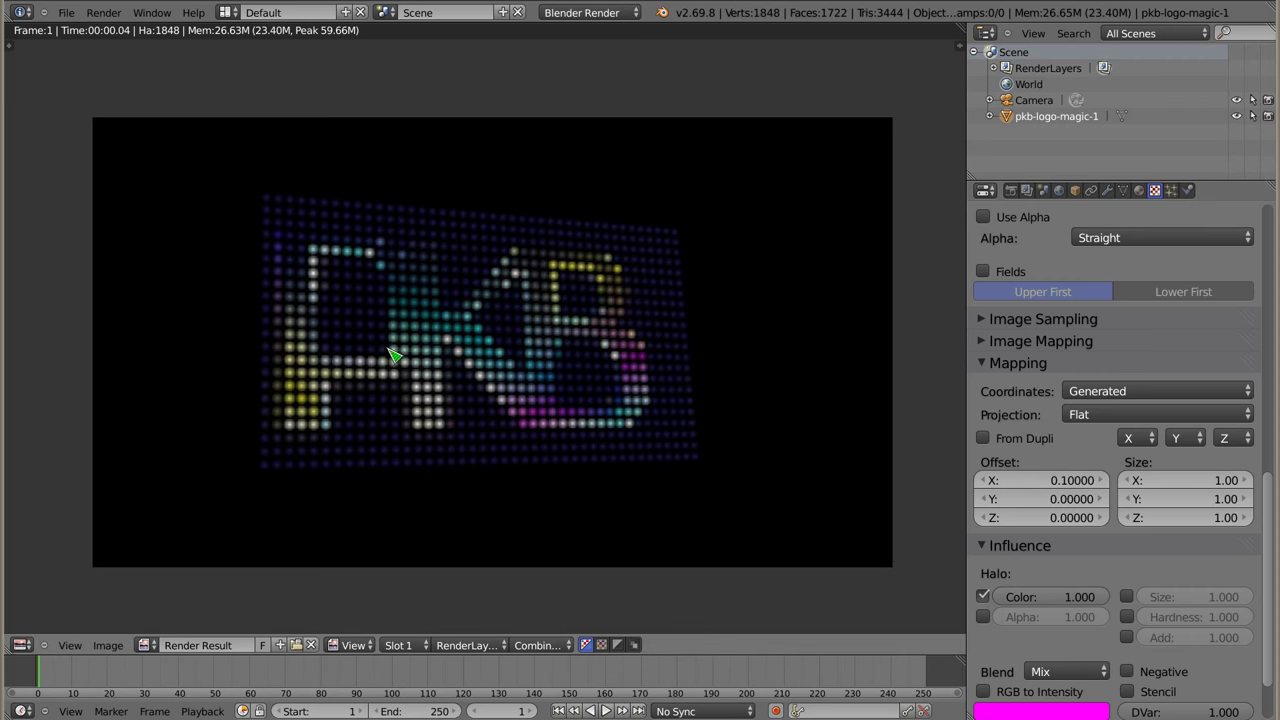
pyautogui.press('Escape')
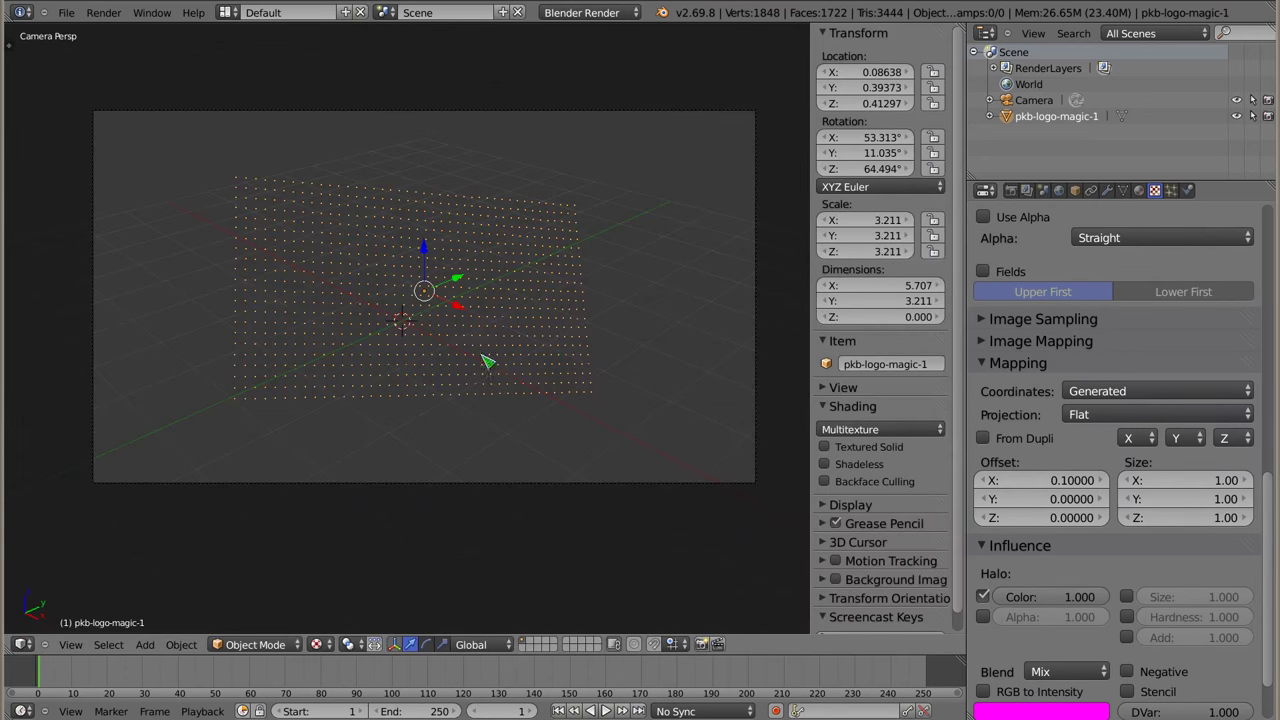
# Switch the 3D viewport shading to Rendered to see the glowing logo live
pyautogui.scroll(2, 337, 340)
pyautogui.scroll(1, 370, 355)
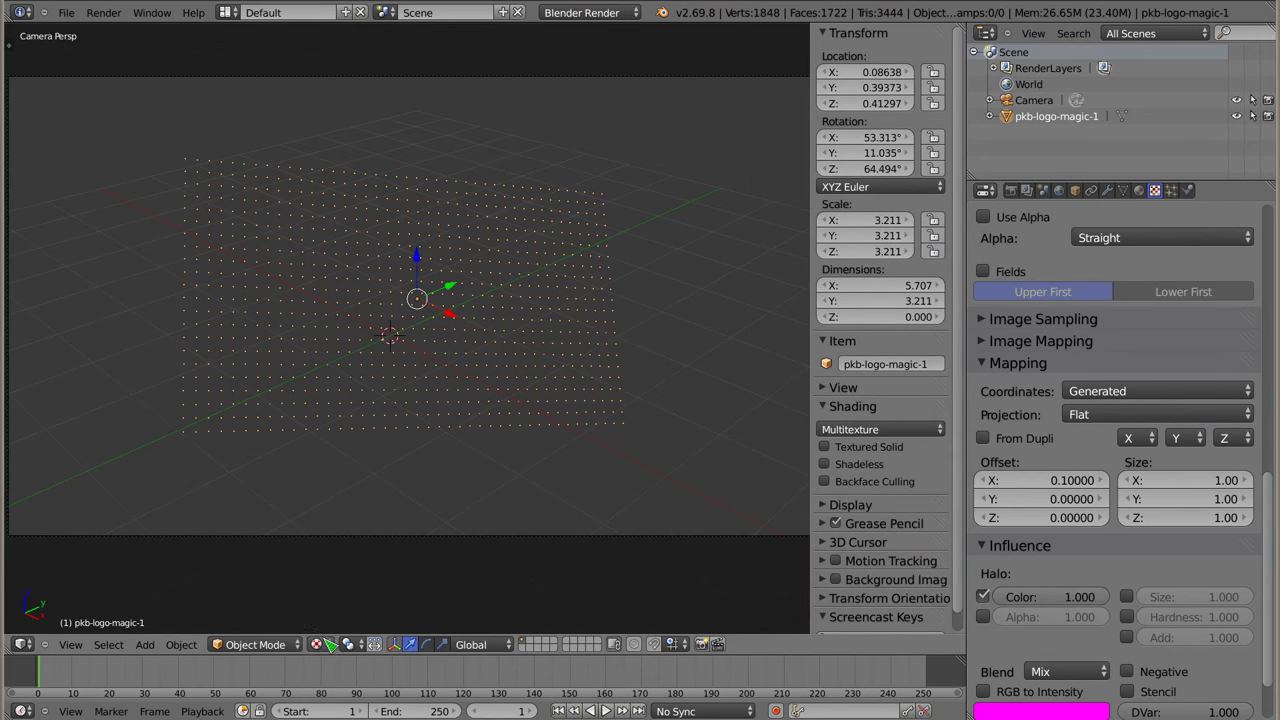
pyautogui.click(320, 644)
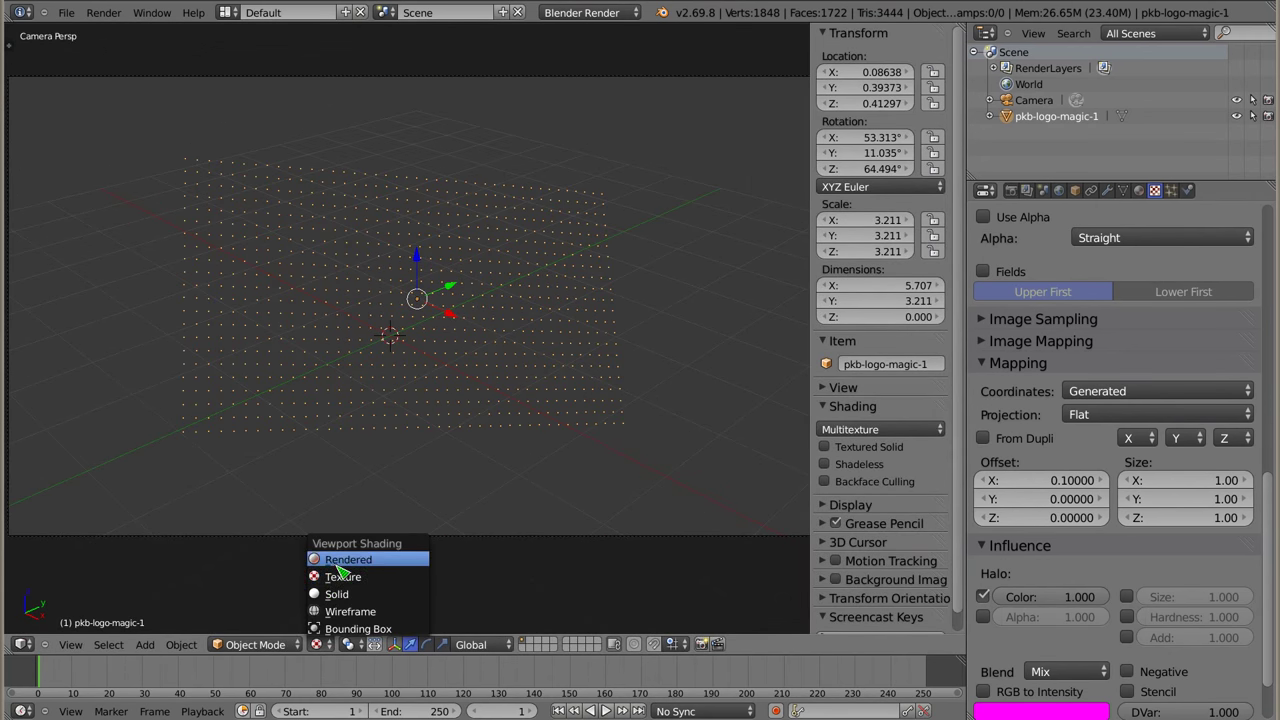
pyautogui.click(330, 557)
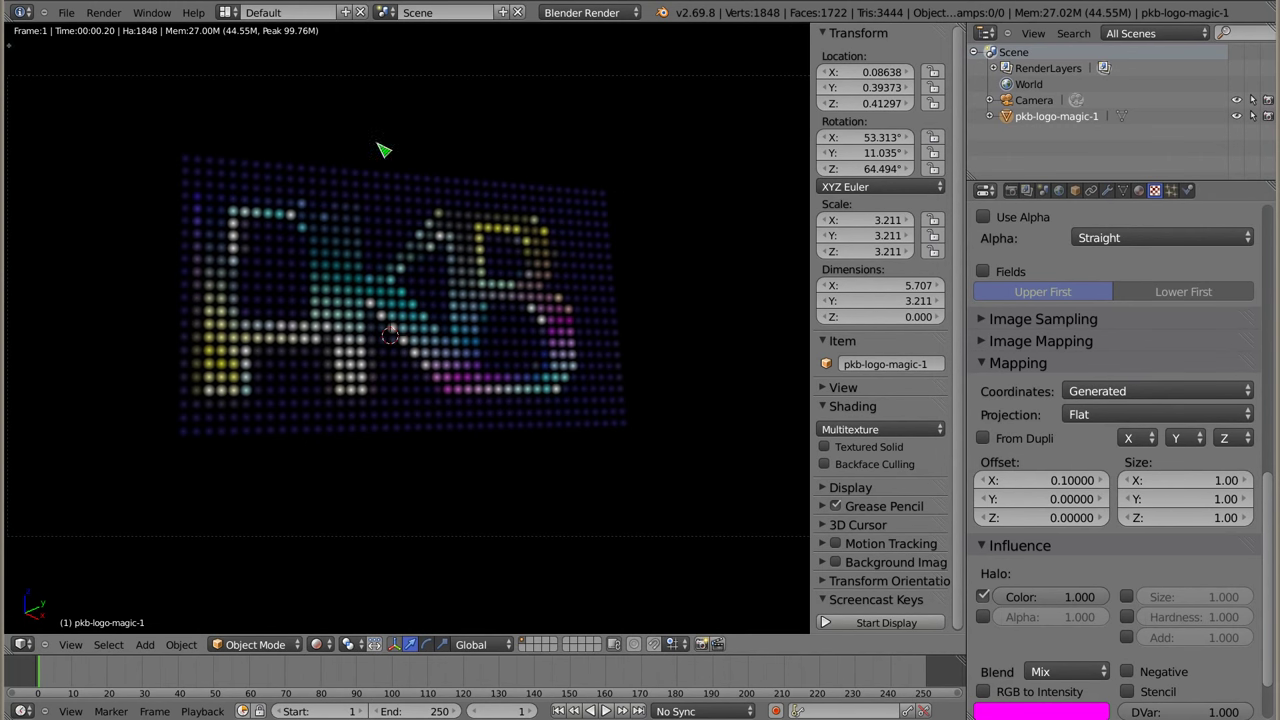
# Step the texture X offset up in 0.1 increments to 4.1, scrolling the logo across the plane
pyautogui.click(1104, 481)
pyautogui.moveTo(1110, 487)
pyautogui.mouseDown()
pyautogui.moveTo(1220, 481)
pyautogui.moveTo(1110, 488)
pyautogui.mouseUp()
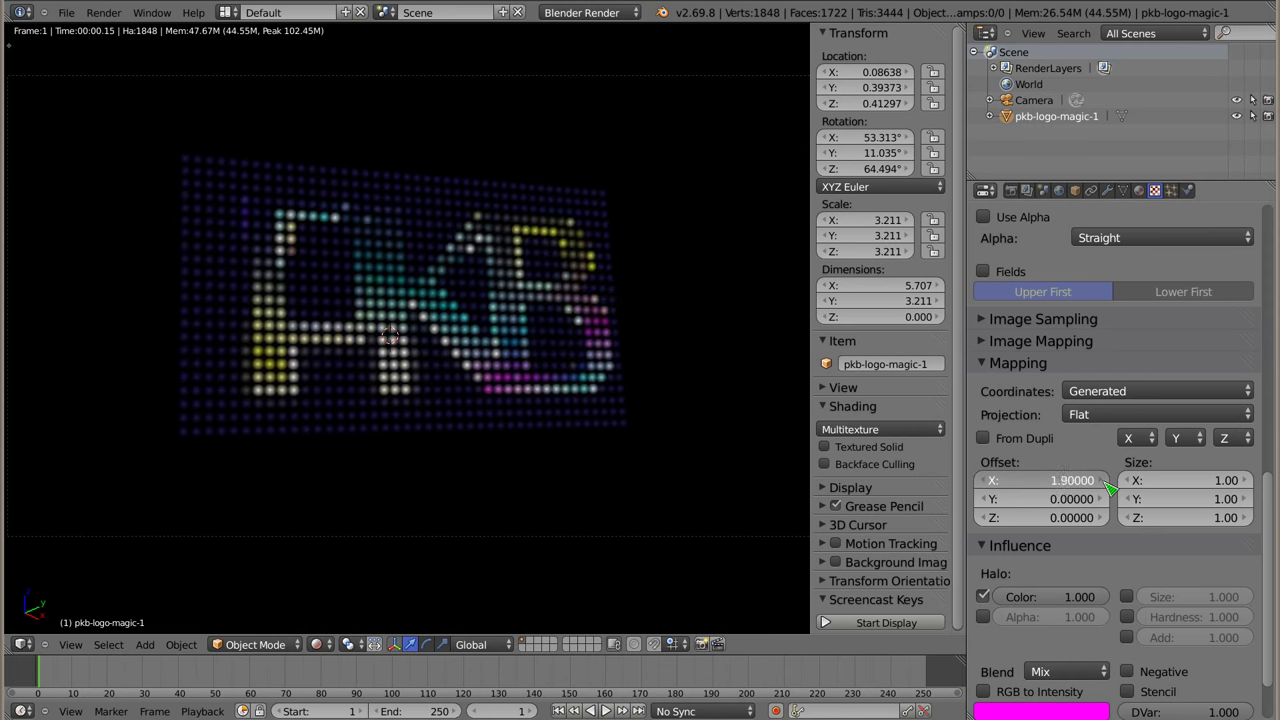
pyautogui.click(1104, 481)
pyautogui.click(1104, 481)
pyautogui.click(1104, 481)
pyautogui.click(1104, 481)
pyautogui.click(1106, 481)
pyautogui.click(1106, 481)
pyautogui.click(1106, 481)
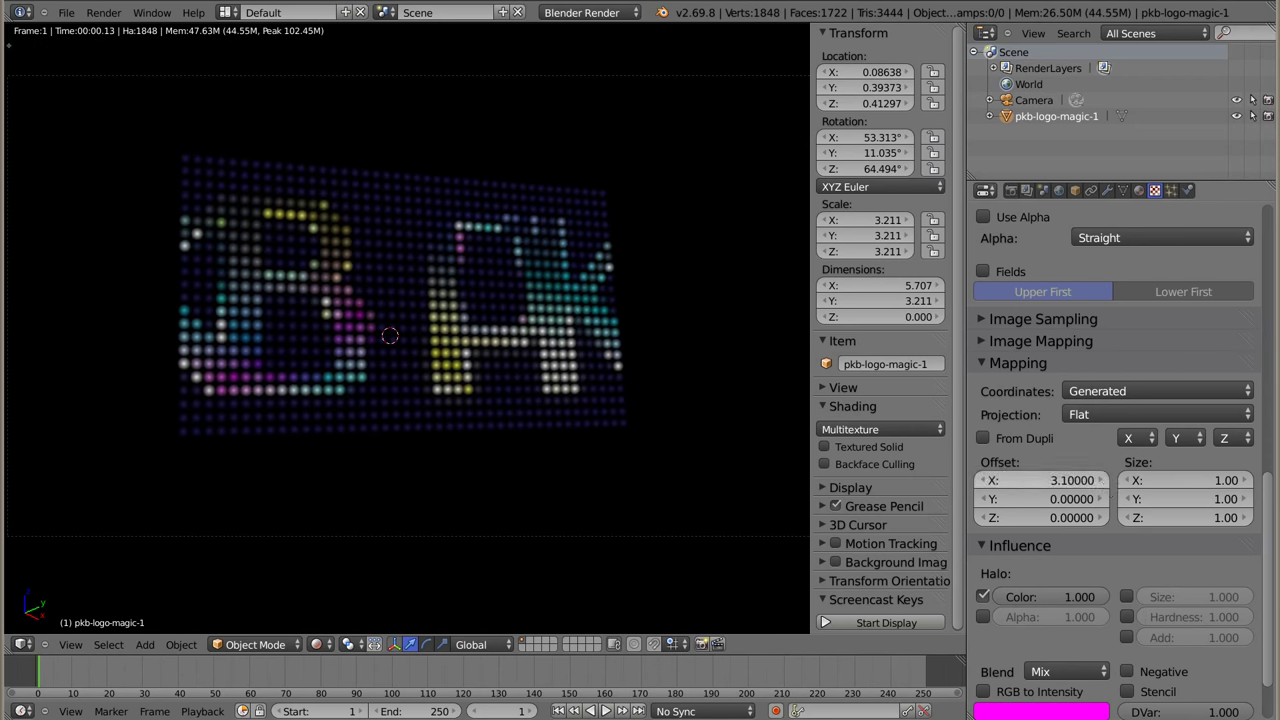
pyautogui.click(1106, 481)
pyautogui.click(1106, 481)
pyautogui.click(1106, 481)
pyautogui.click(1106, 481)
pyautogui.click(1106, 481)
pyautogui.click(1106, 481)
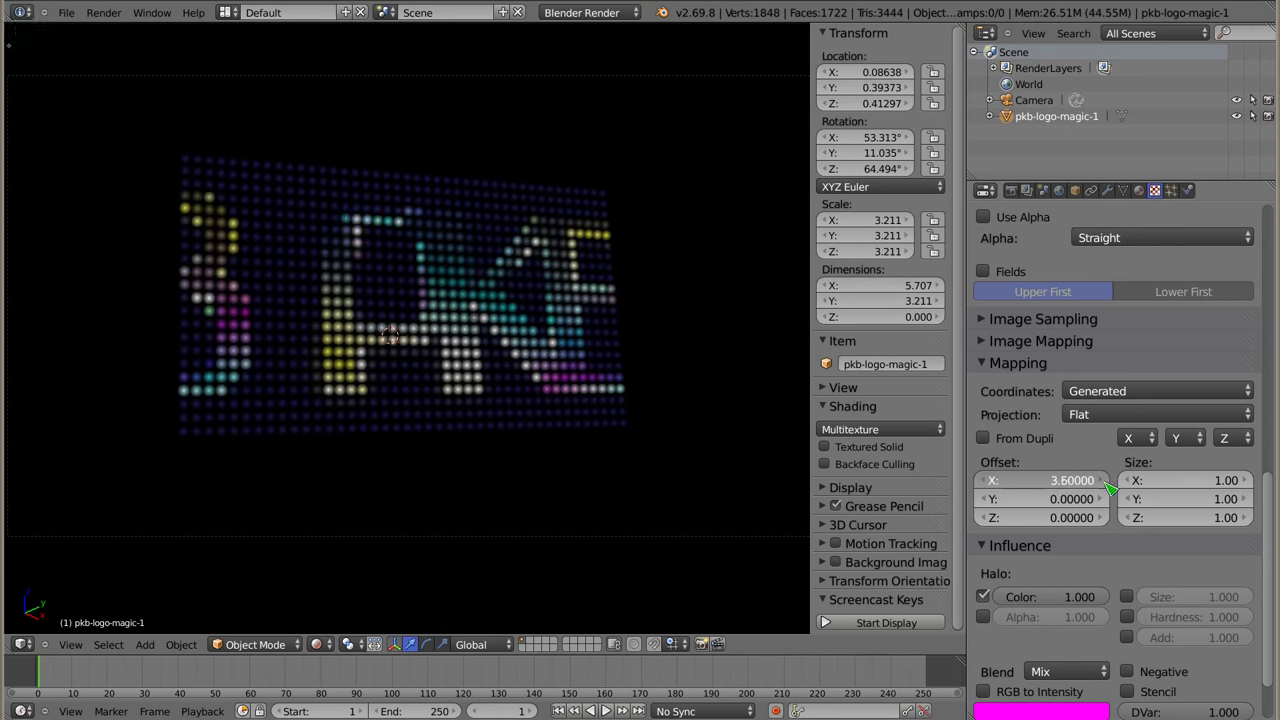
pyautogui.click(1106, 481)
pyautogui.click(1106, 481)
pyautogui.click(1106, 481)
pyautogui.click(1106, 481)
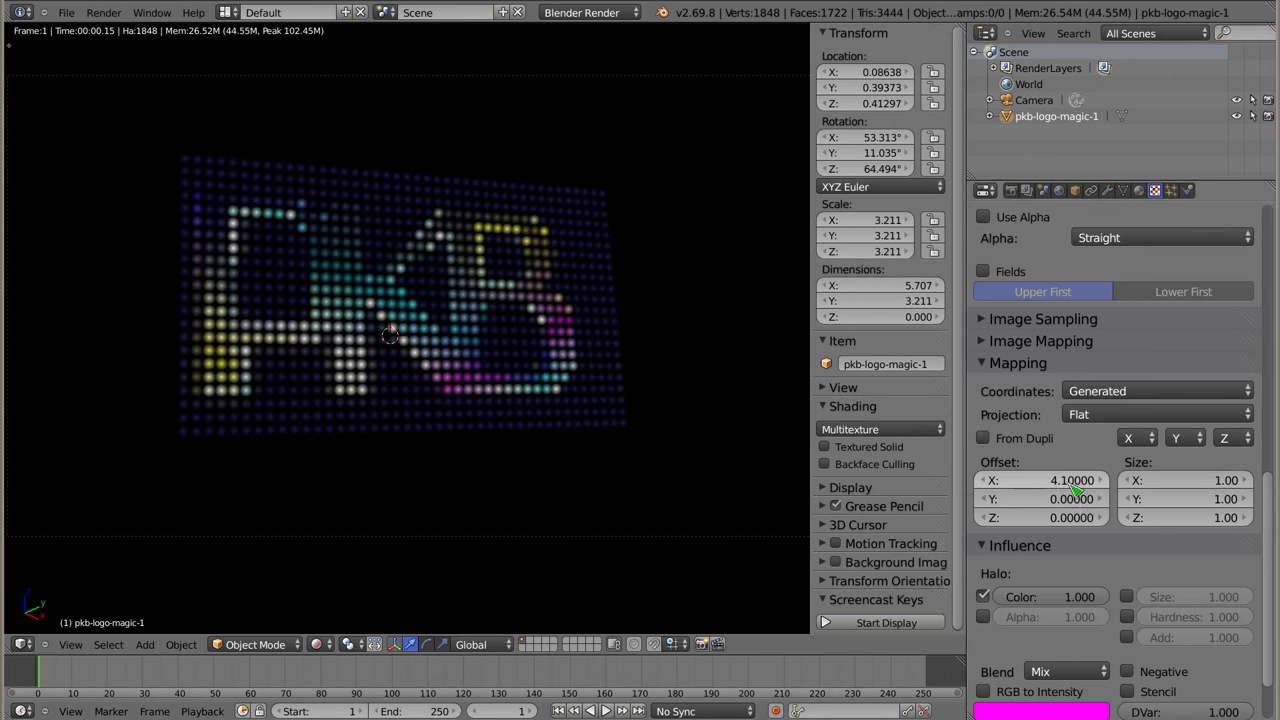
# Keep raising the texture X offset past 5 up to 10
pyautogui.moveTo(1113, 486); pyautogui.dragTo(1105, 486)
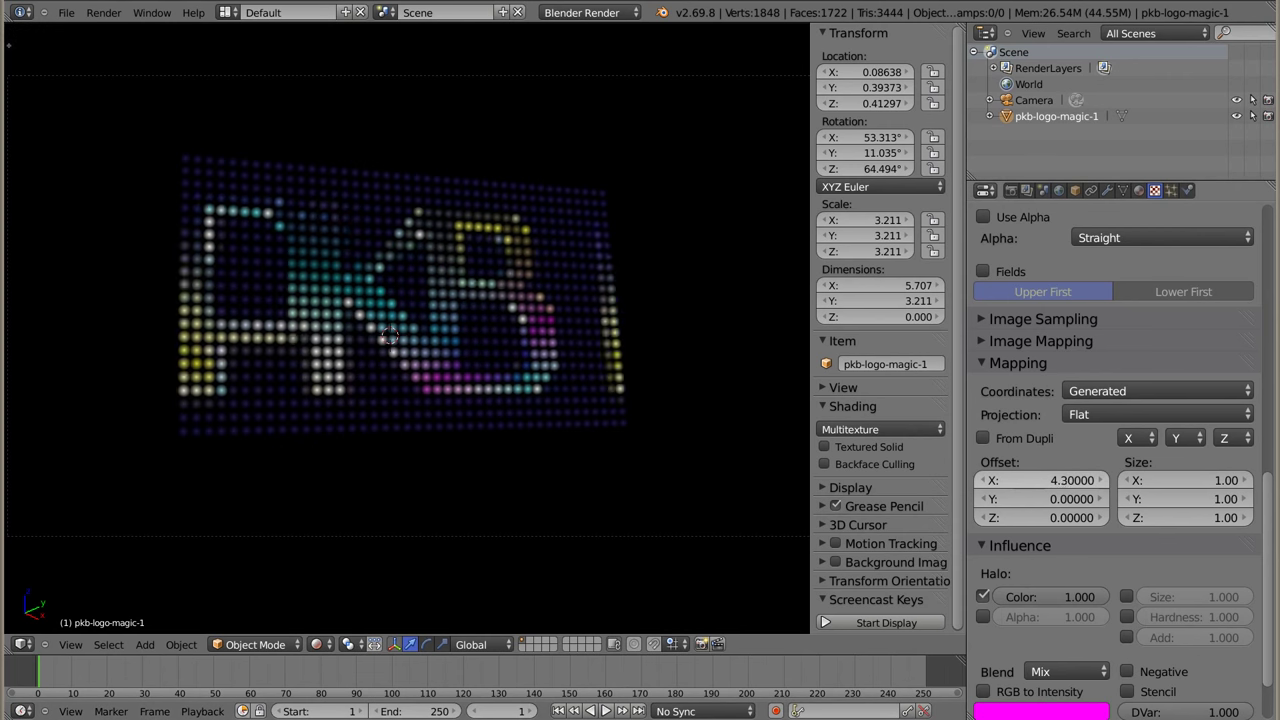
pyautogui.click(1105, 482)
pyautogui.click(1105, 482)
pyautogui.click(1105, 482)
pyautogui.click(1105, 482)
pyautogui.moveTo(1105, 482); pyautogui.dragTo(1057, 482)
# Set the texture X offset to -0.2, then step it back to about 0
pyautogui.click(1040, 485)
pyautogui.write('-0.2')
pyautogui.press('Return')
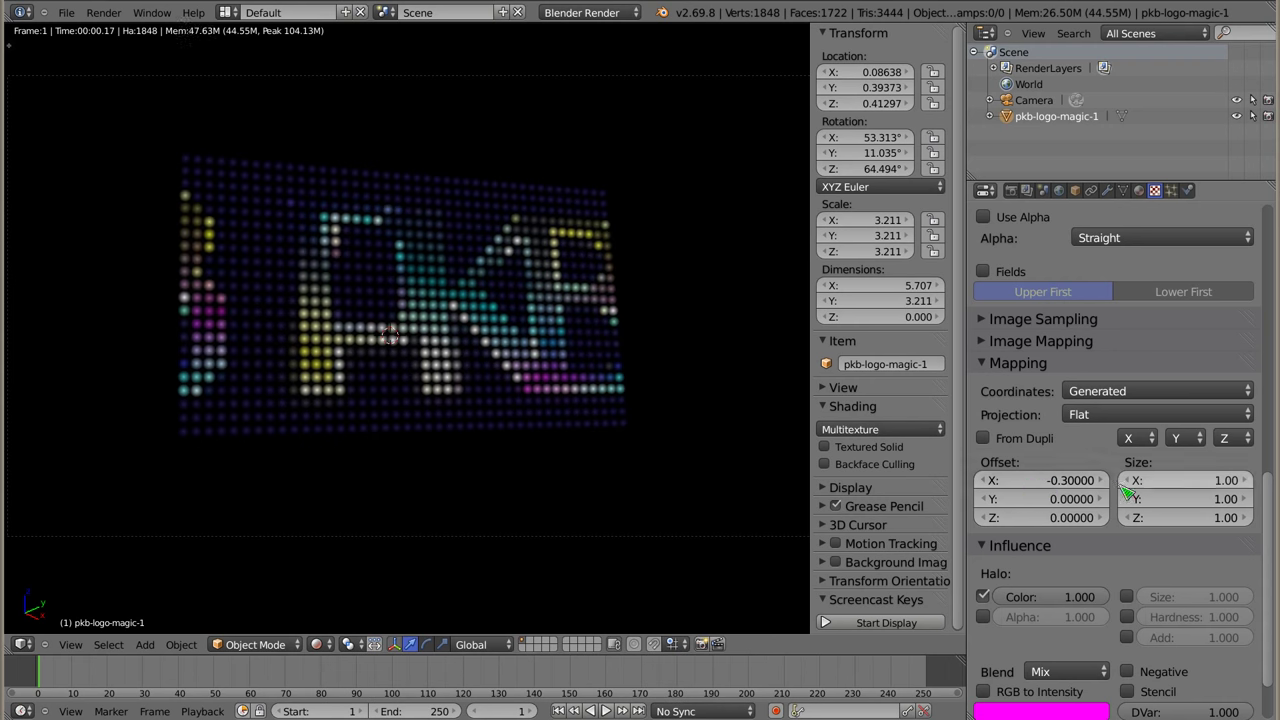
pyautogui.click(1105, 482)
pyautogui.click(1105, 482)
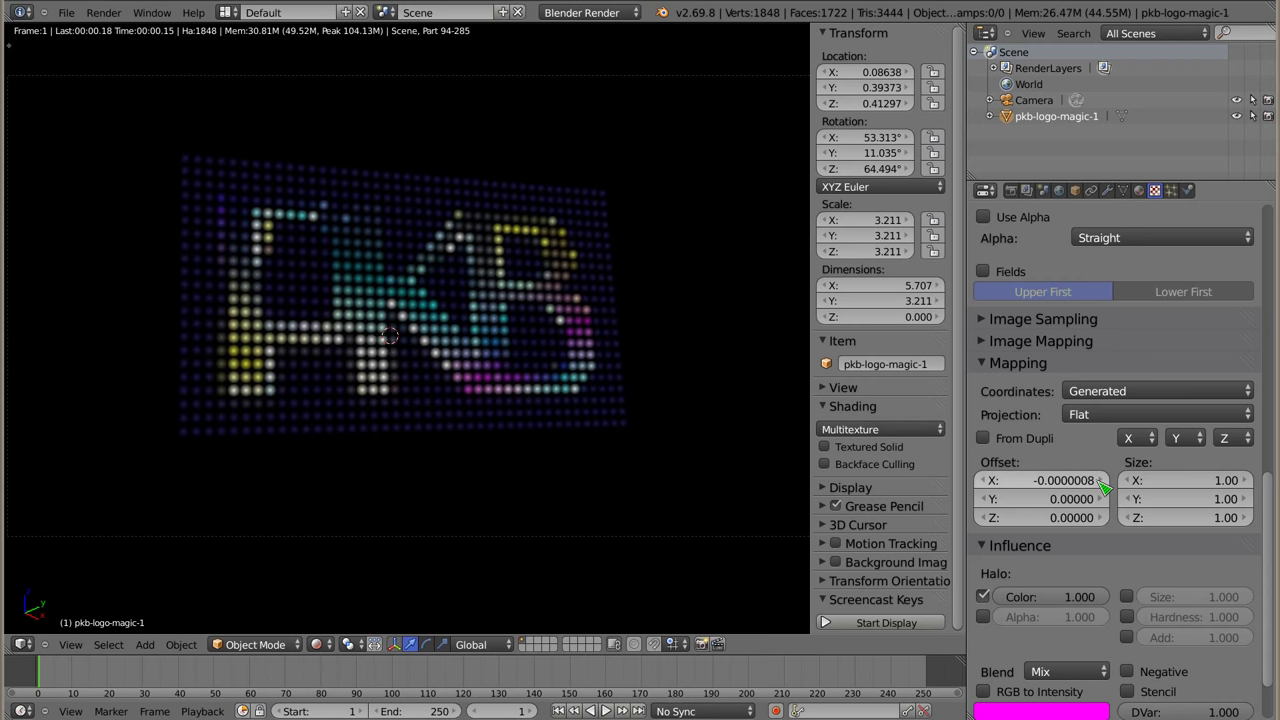
# Return to the Material tab and scroll down to the halo settings
pyautogui.click(1139, 191)
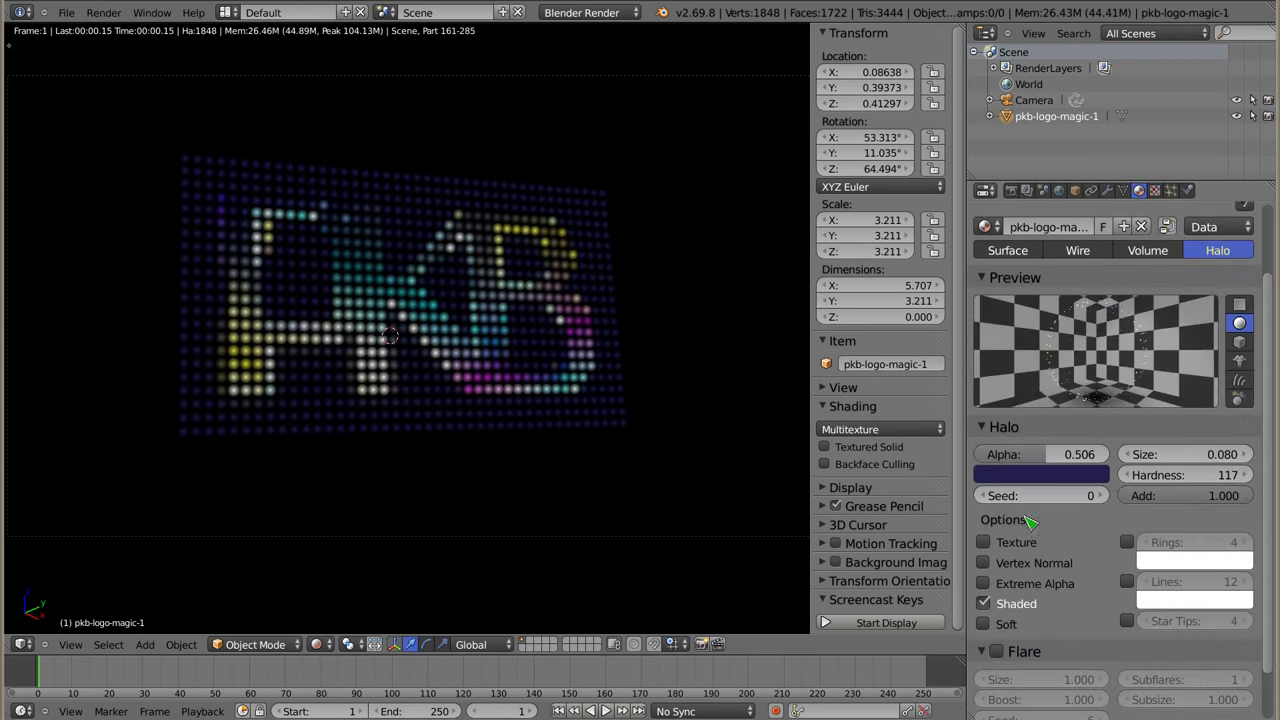
pyautogui.scroll(-1, 1052, 572)
pyautogui.scroll(-1, 1055, 580)
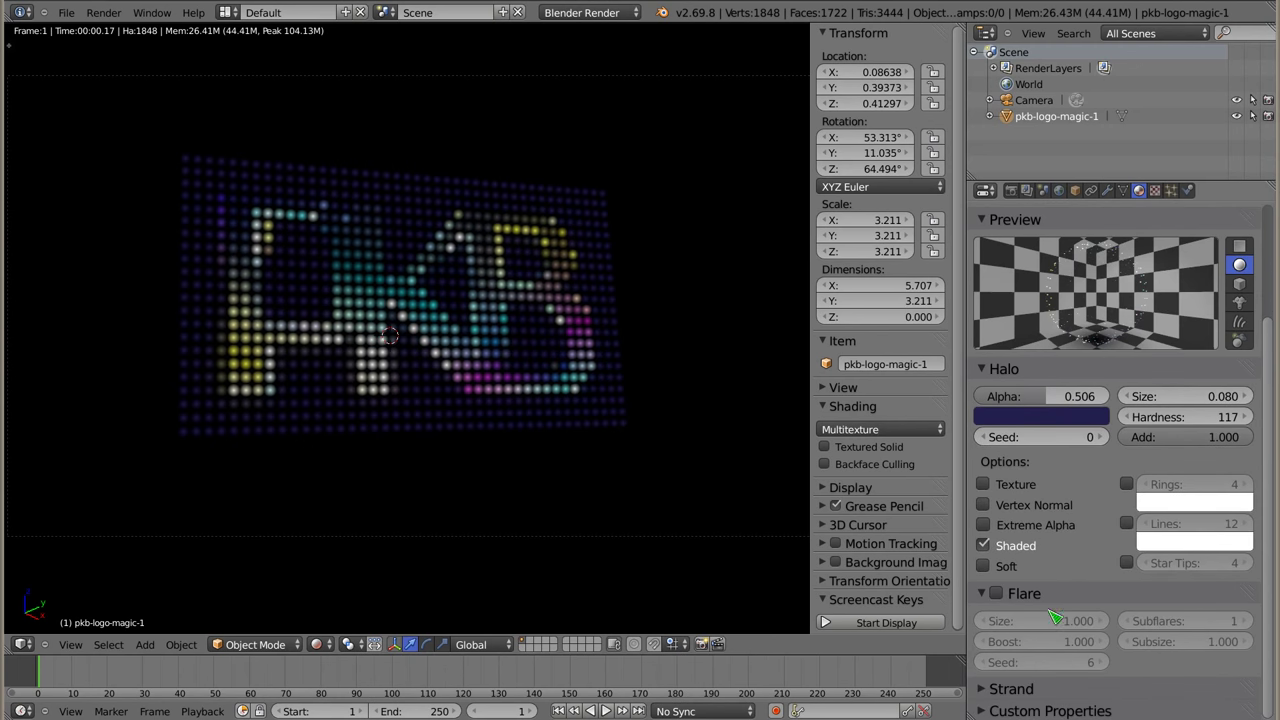